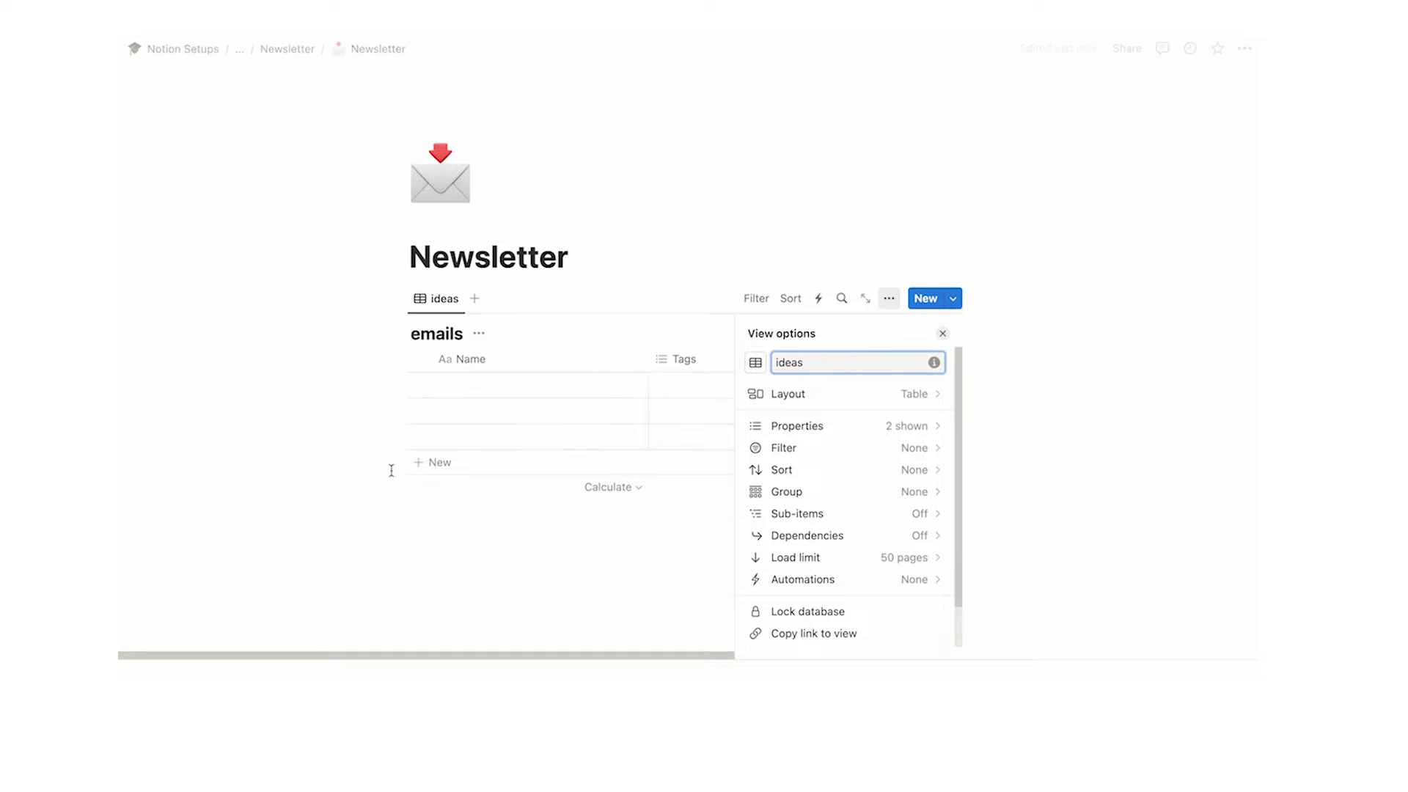
Close the view settings and rename the emails database to "newsletters"
{"action": "left_click", "coordinate": [475, 522]}
{"action": "double_click", "coordinate": [440, 334]}
{"action": "type", "text": "newsletters"}
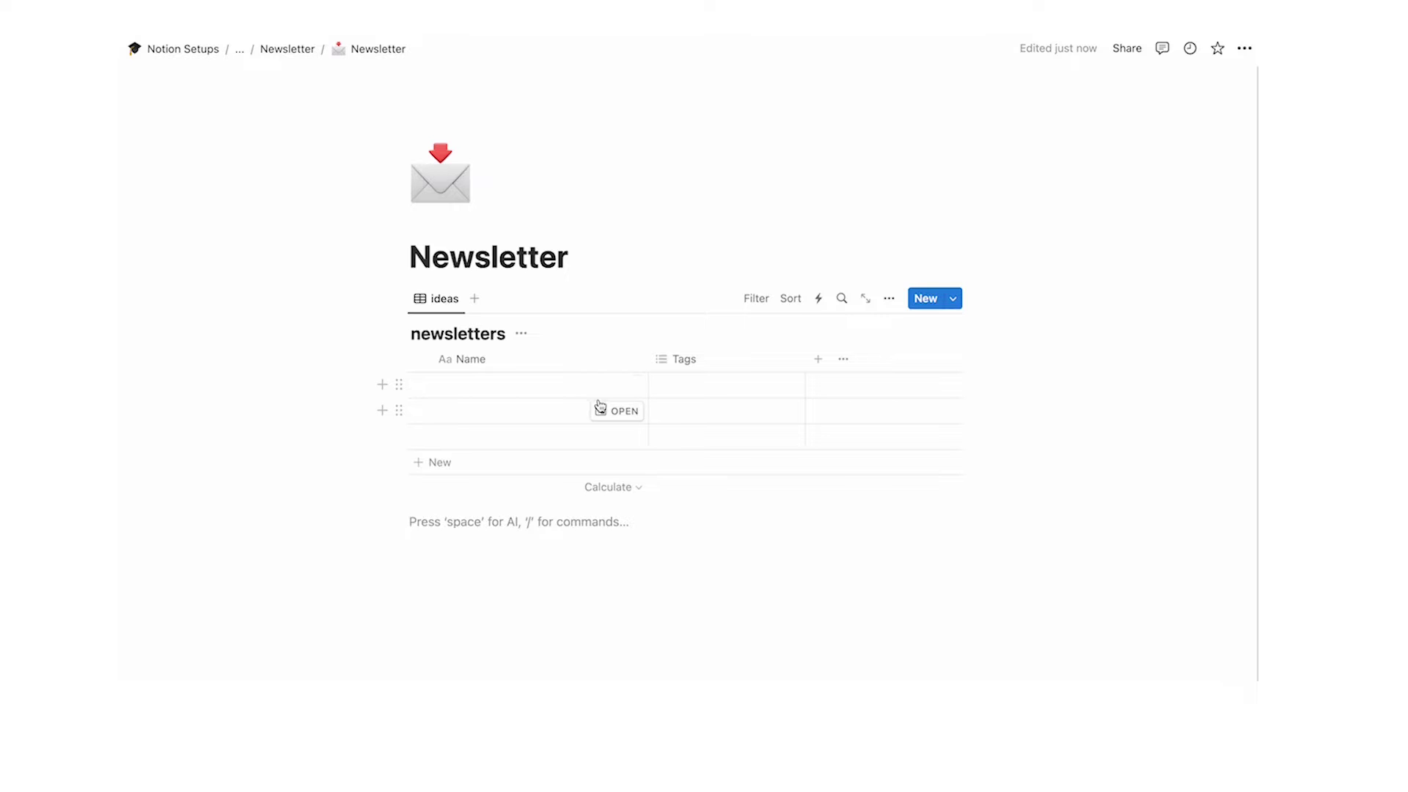
Delete the Tags property from the newsletters table
{"action": "left_click", "coordinate": [737, 367]}
{"action": "left_click", "coordinate": [726, 592]}
{"action": "key", "text": "Return"}
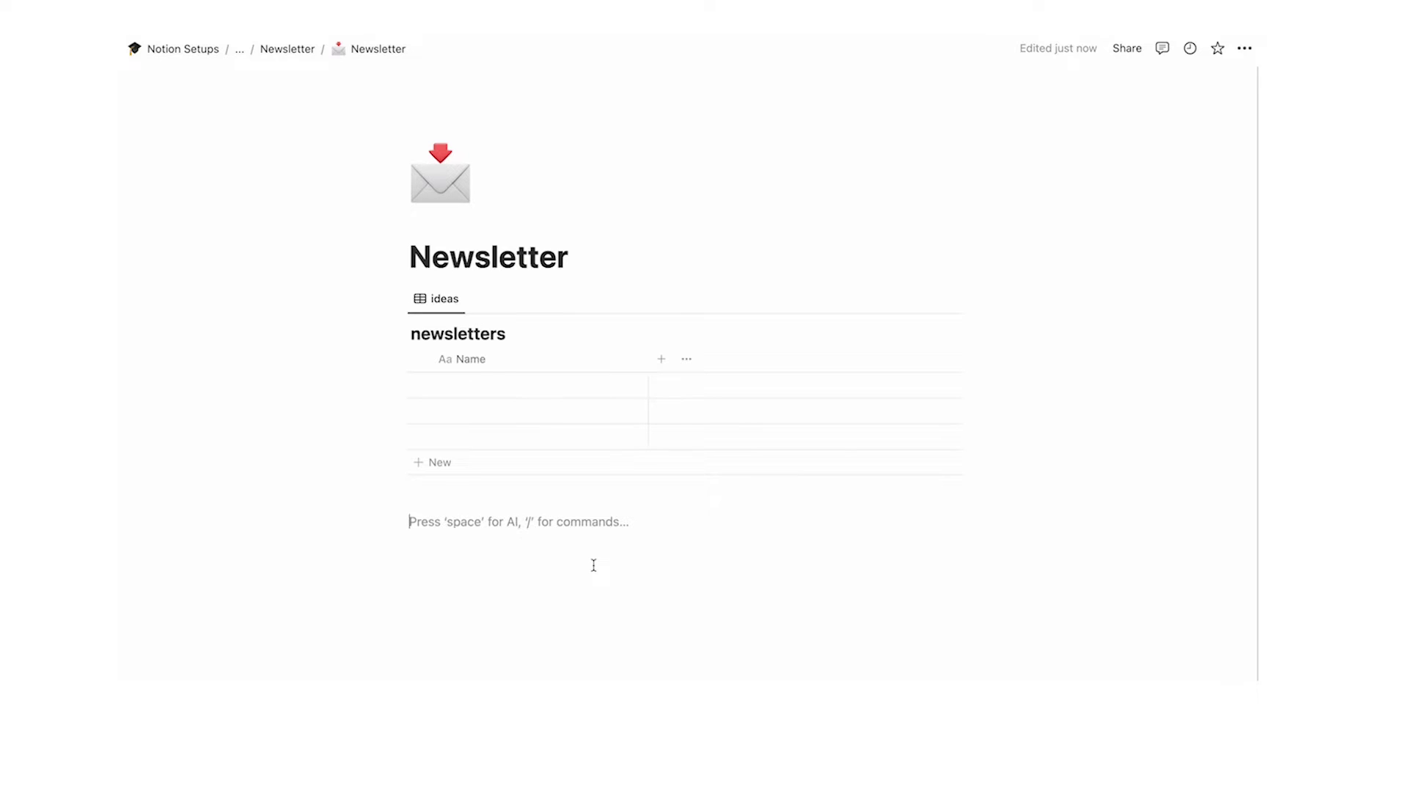
Insert a linked table view of the newsletters database below the table, copying its existing ideas view
{"action": "type", "text": "/"}
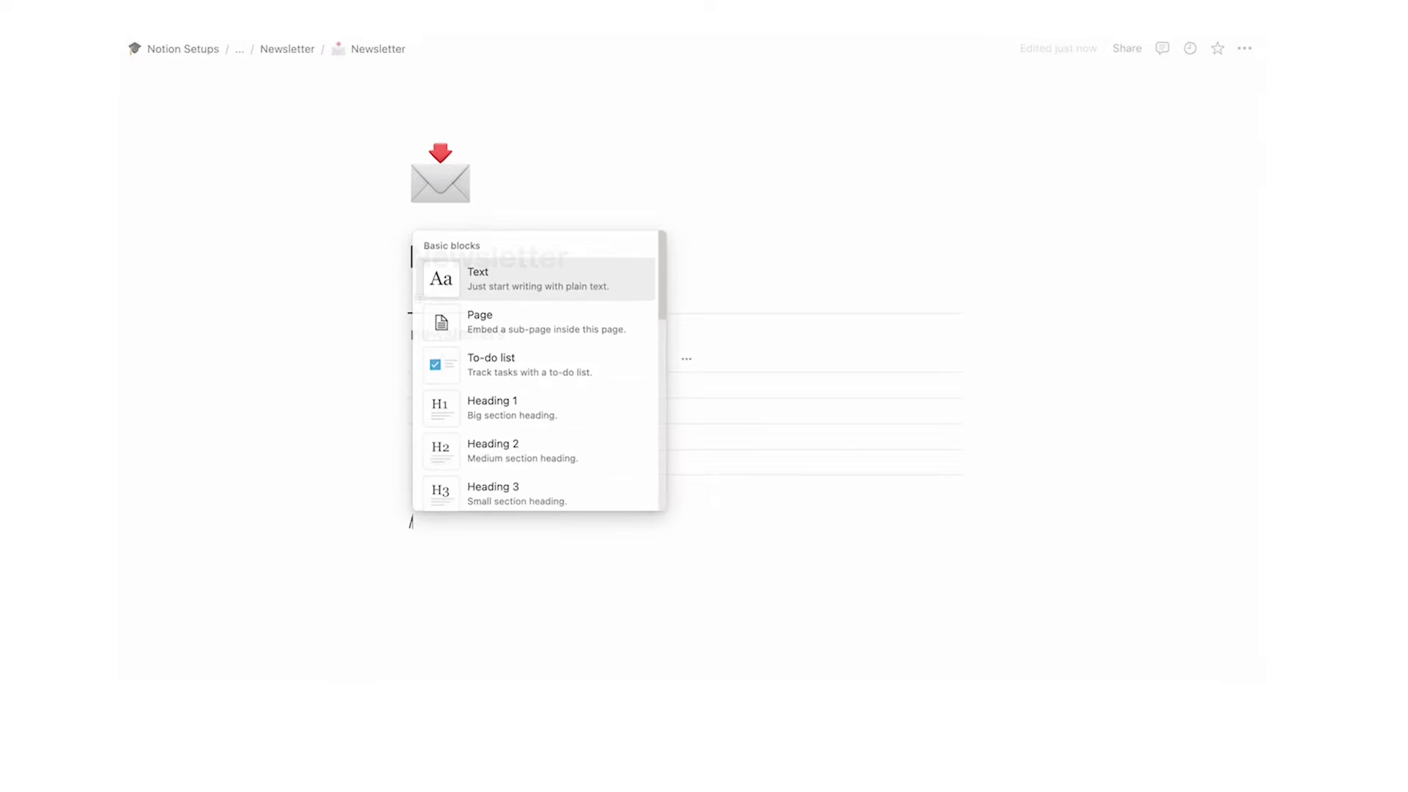
{"action": "type", "text": "da"}
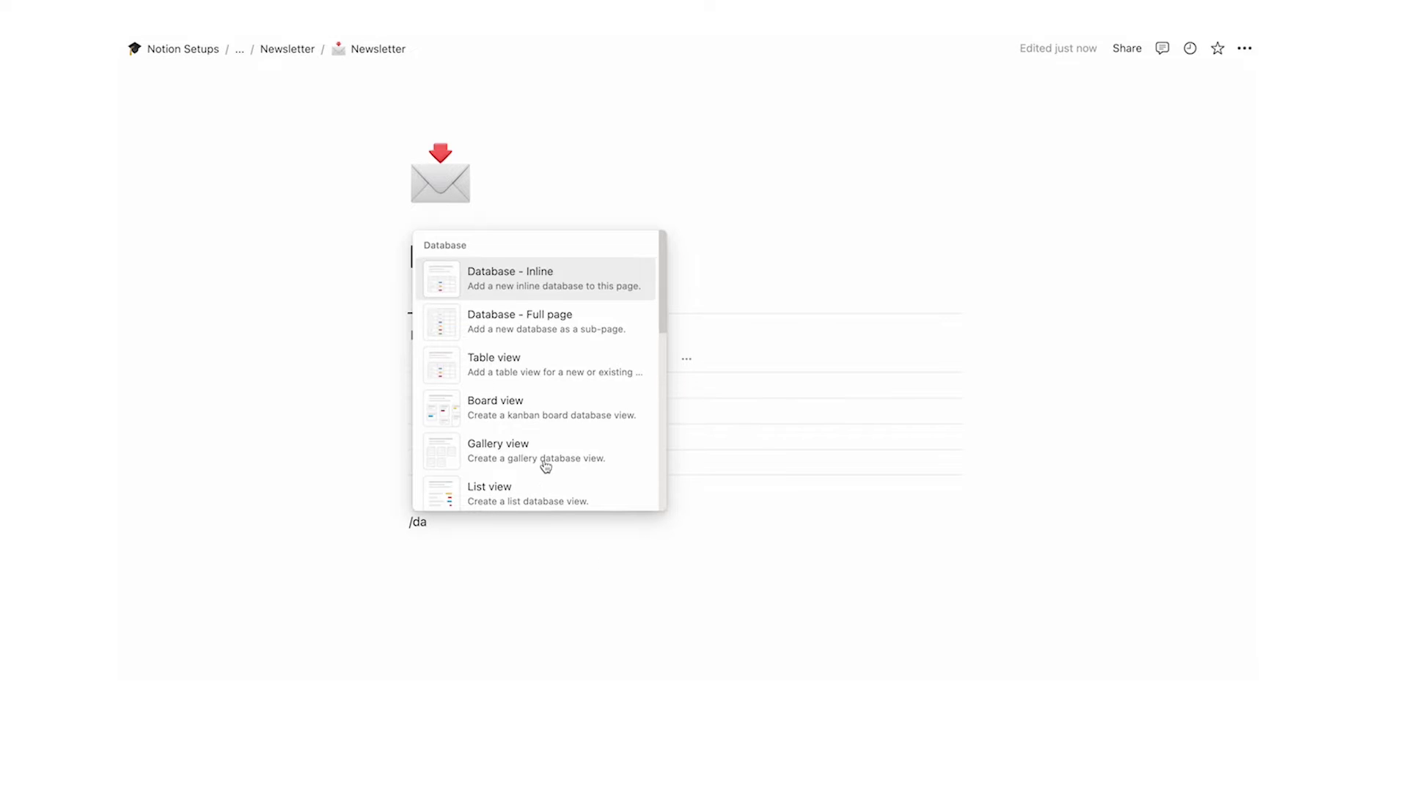
{"action": "left_click", "coordinate": [486, 372]}
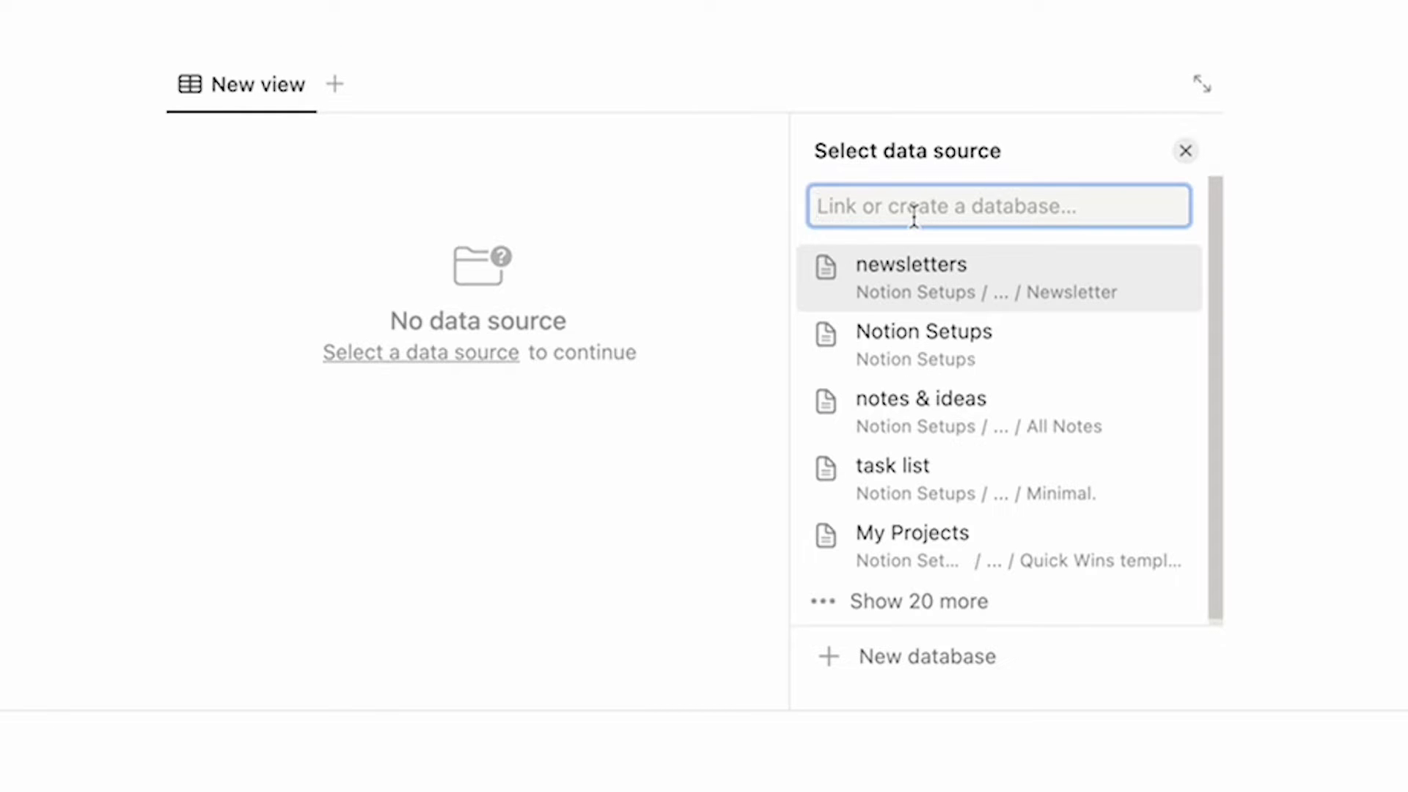
{"action": "type", "text": "newsletters"}
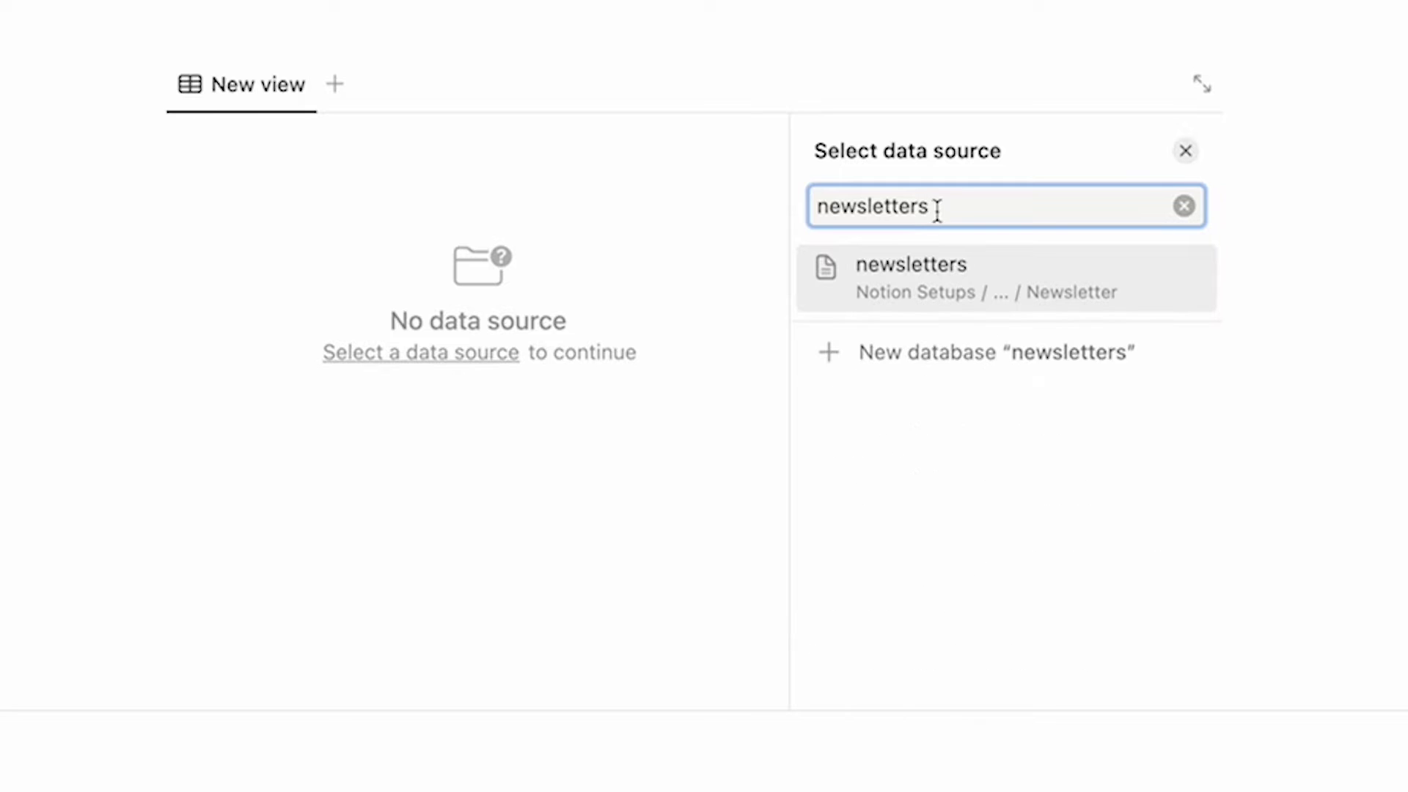
{"action": "left_click", "coordinate": [978, 301]}
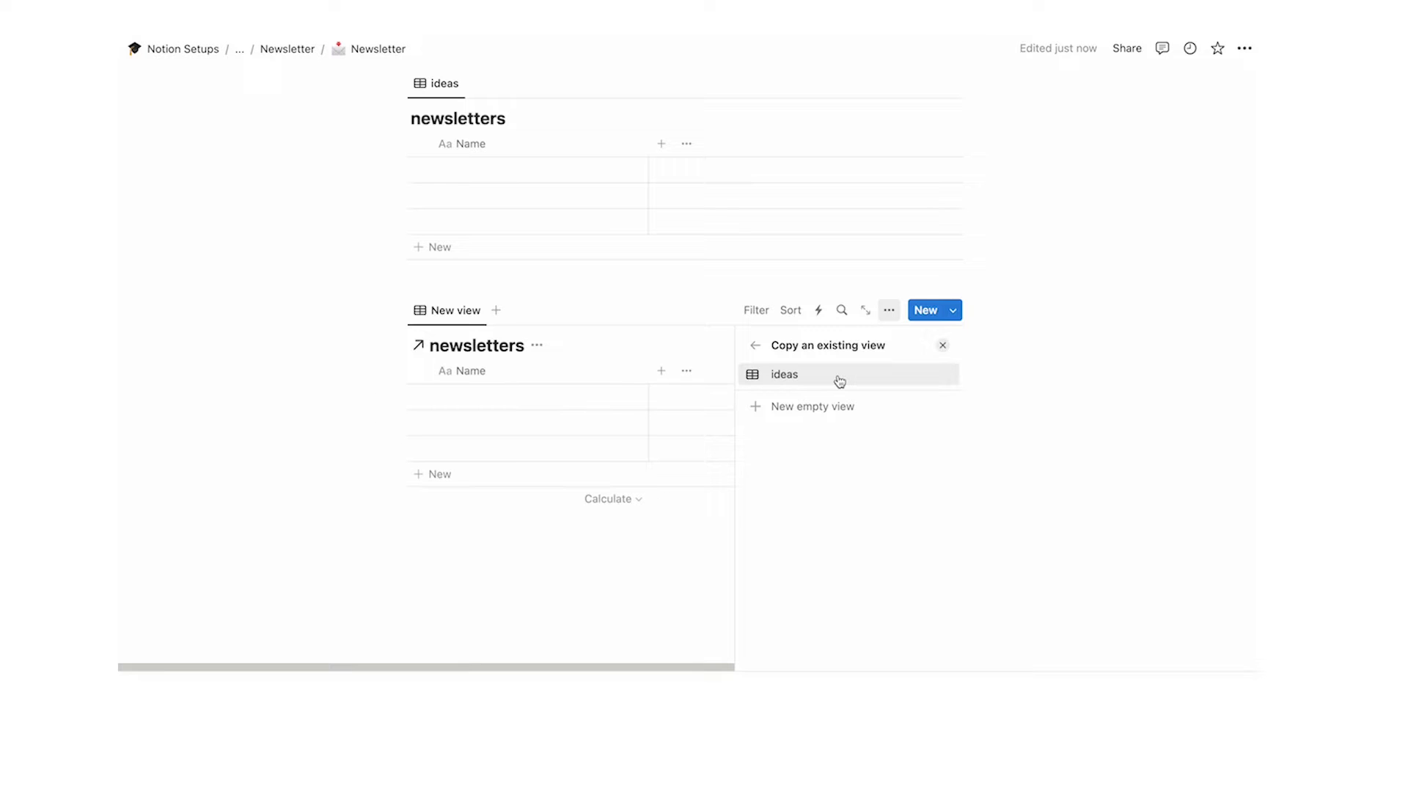
{"action": "left_click", "coordinate": [845, 384]}
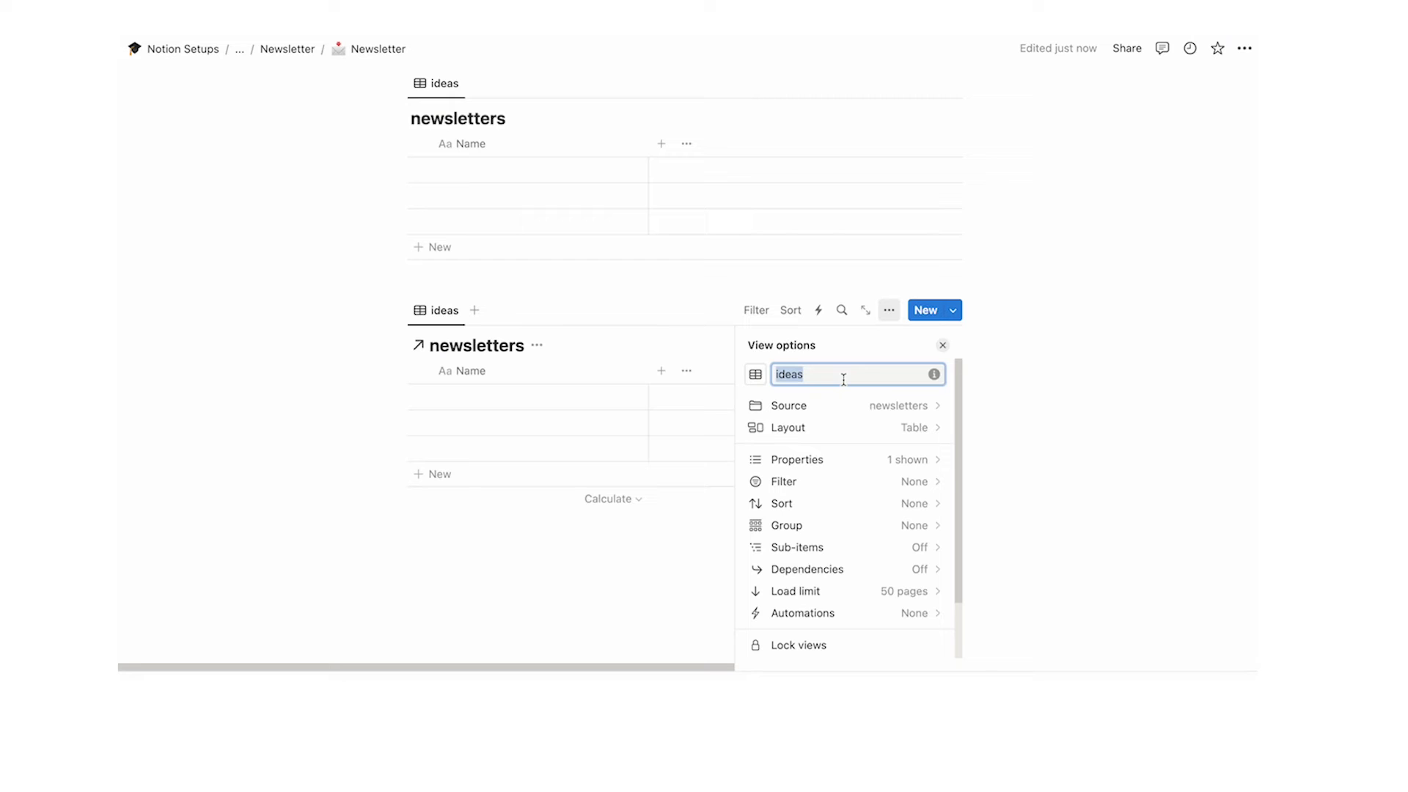
{"action": "key", "text": "Return"}
{"action": "key", "text": "Escape"}
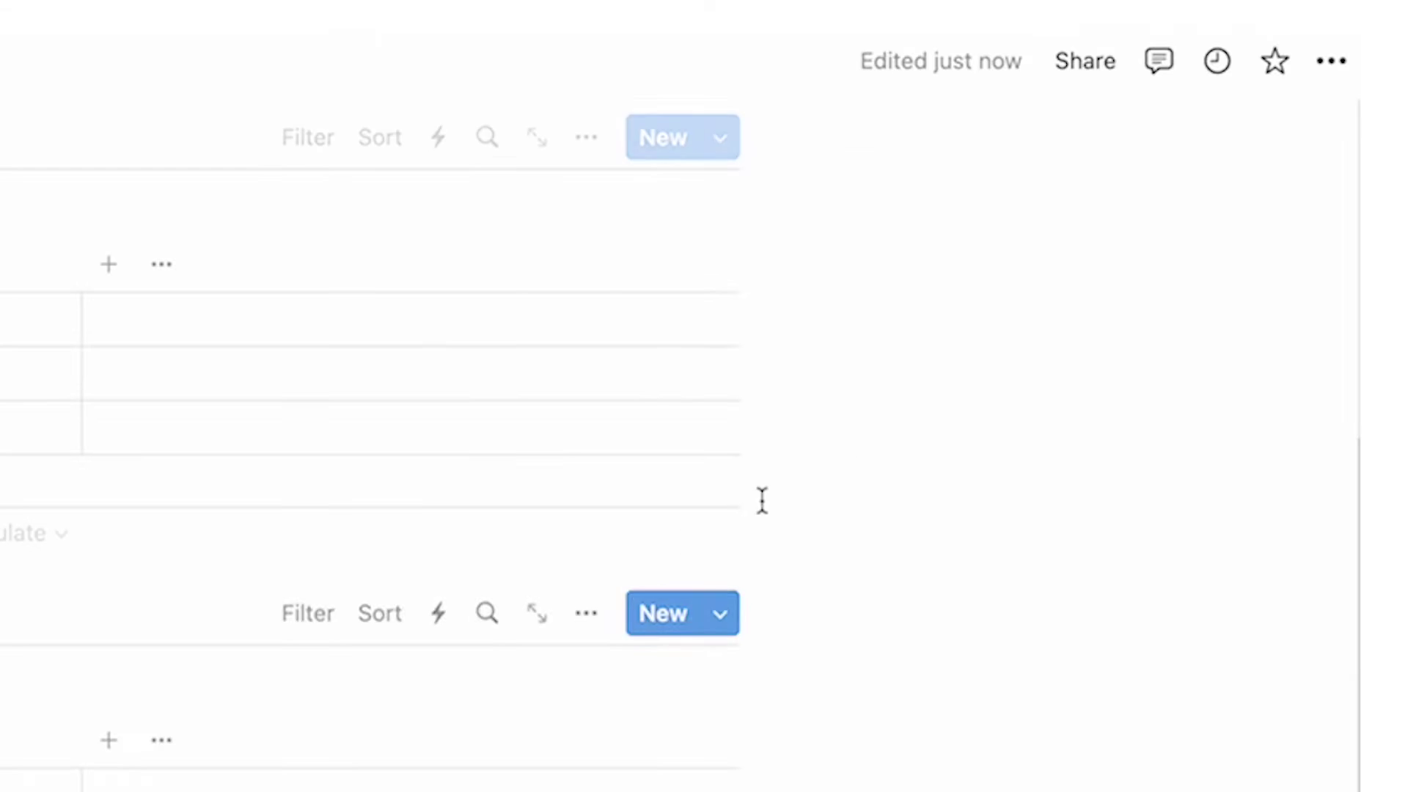
Turn on full width for the Newsletter page
{"action": "left_click", "coordinate": [1245, 50]}
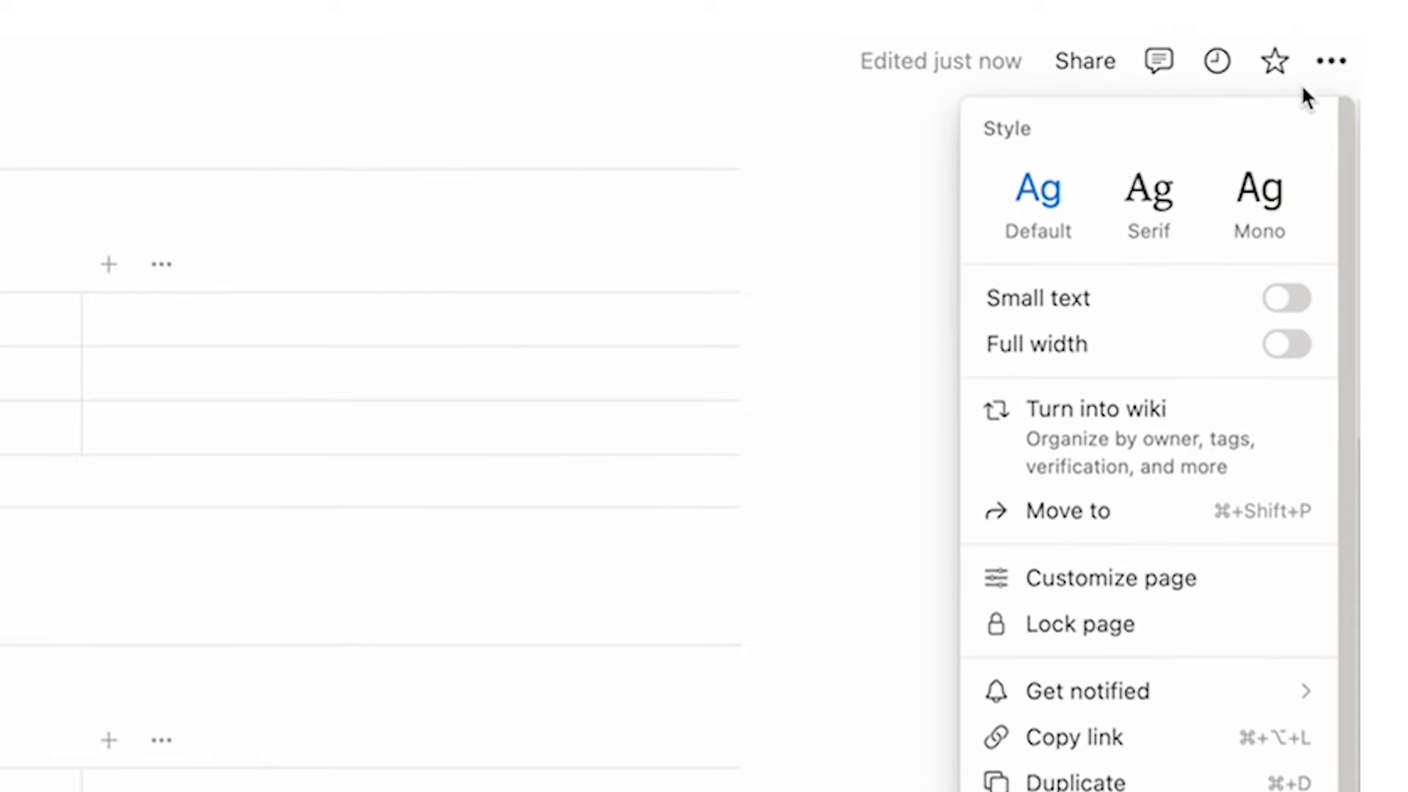
{"action": "left_click", "coordinate": [1282, 345]}
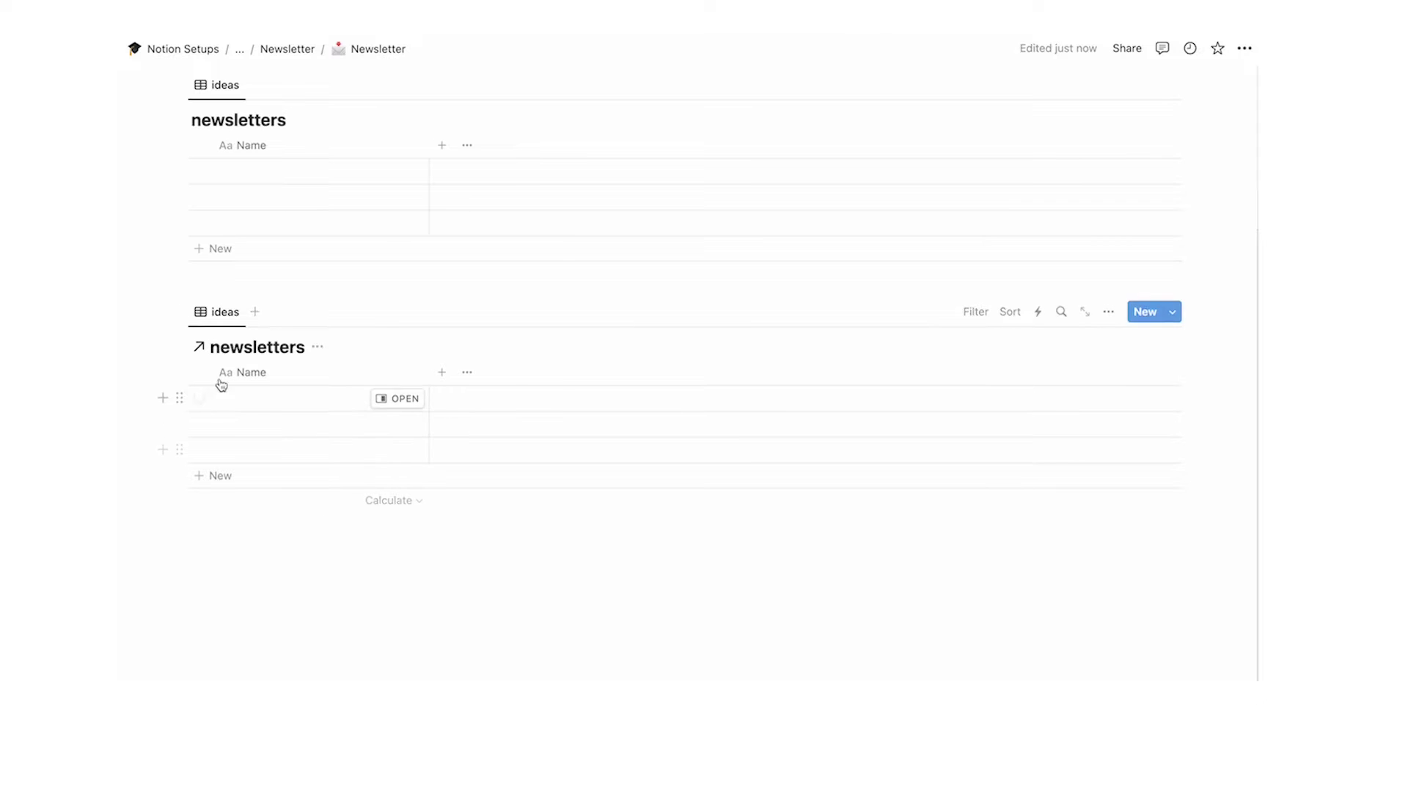
Change the linked newsletters view to a Calendar layout and rename the view "posted"
{"action": "left_click", "coordinate": [1108, 312]}
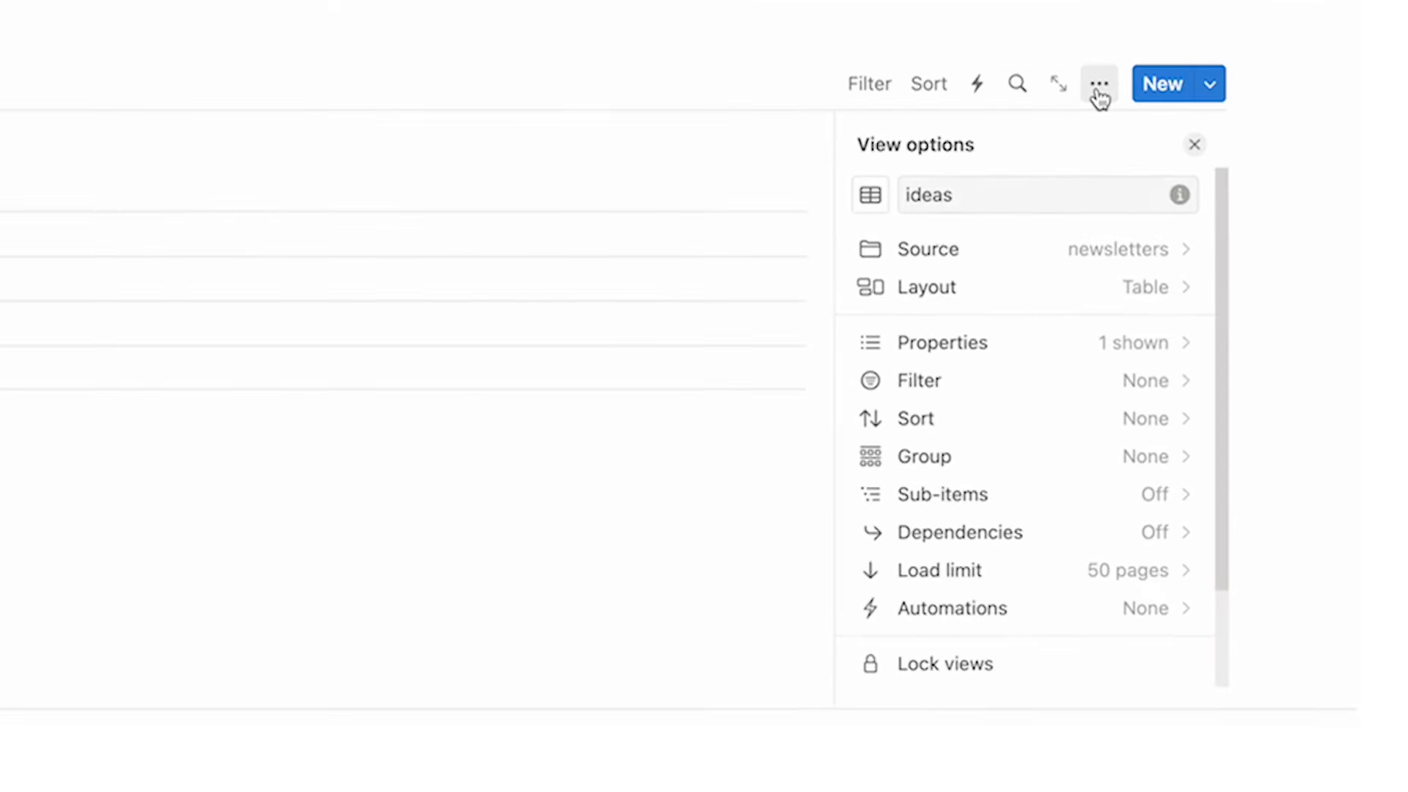
{"action": "left_click", "coordinate": [1021, 294]}
{"action": "left_click", "coordinate": [954, 312]}
{"action": "left_click", "coordinate": [760, 450]}
{"action": "scroll", "coordinate": [766, 447], "scroll_direction": "down", "scroll_amount": 1}
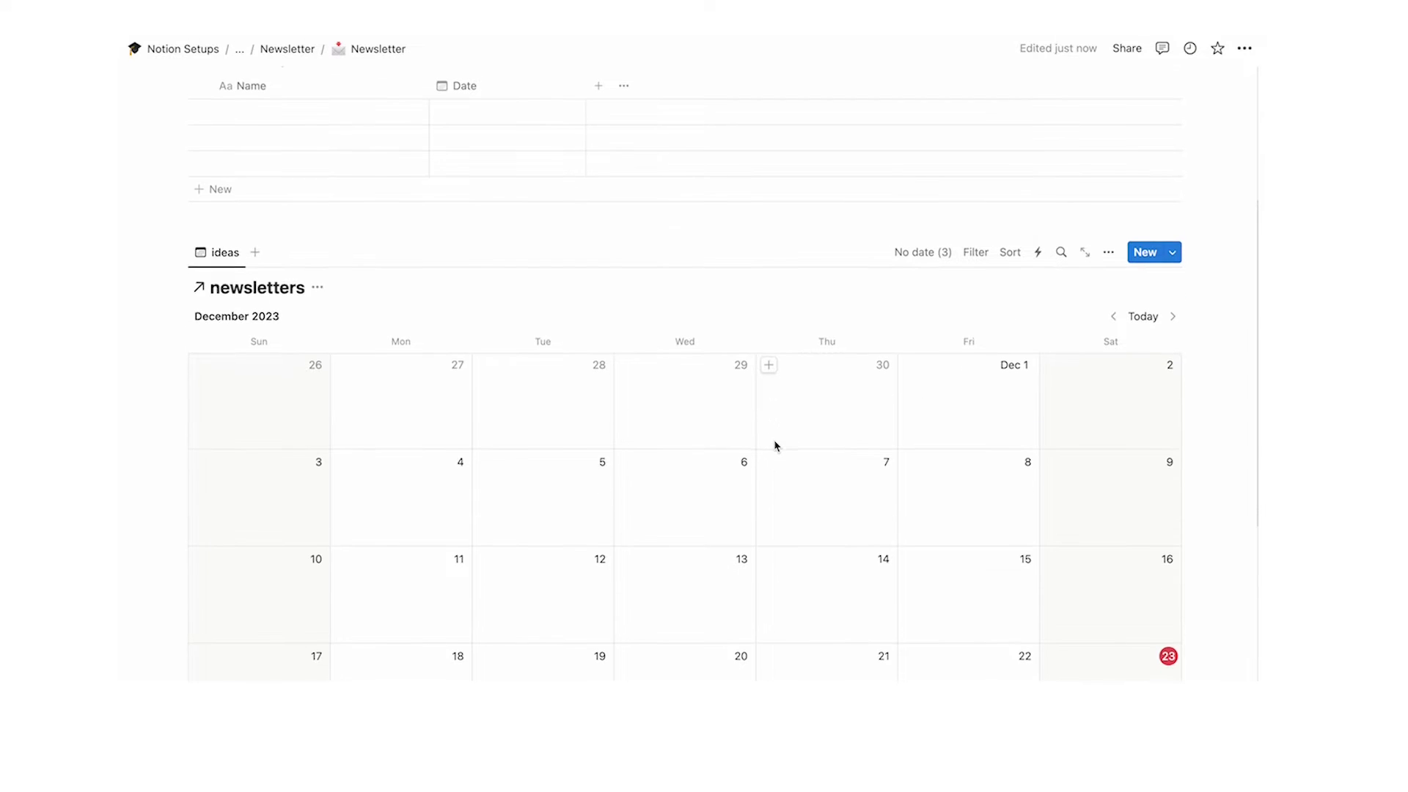
{"action": "scroll", "coordinate": [531, 402], "scroll_direction": "down", "scroll_amount": 2}
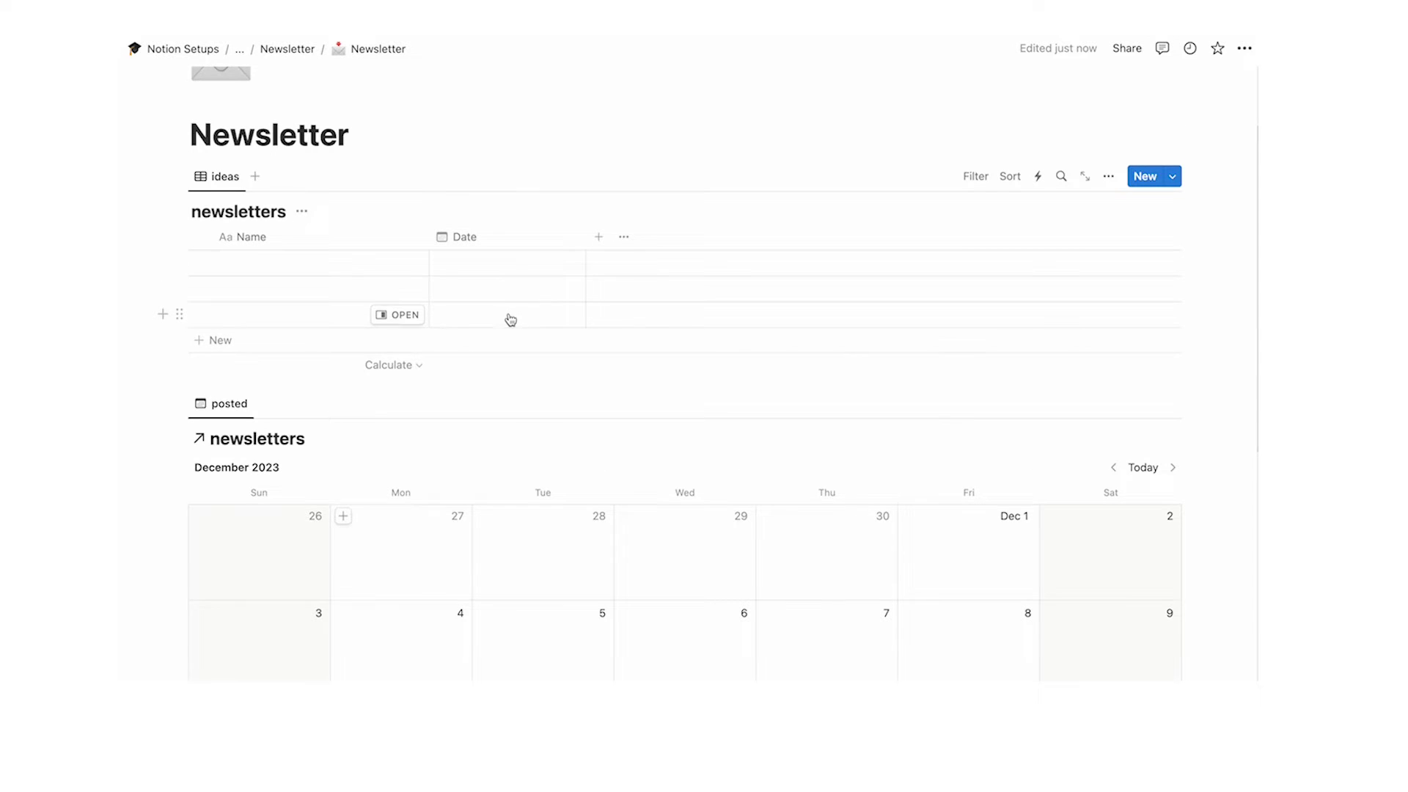
Name the first entry in the ideas table "whats the deal with airplane food?"
{"action": "scroll", "coordinate": [396, 316], "scroll_direction": "down", "scroll_amount": 5}
{"action": "scroll", "coordinate": [807, 477], "scroll_direction": "up", "scroll_amount": 4}
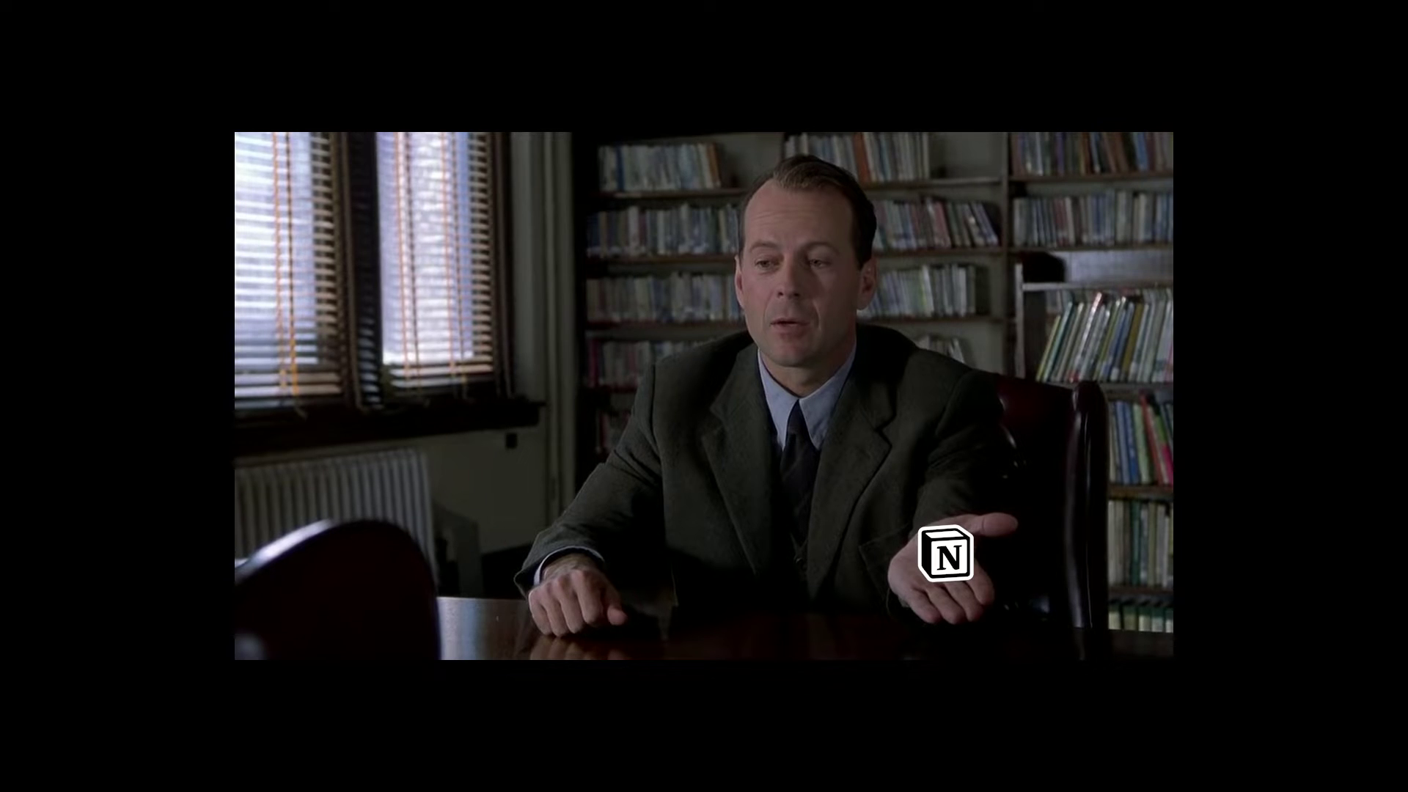
{"action": "left_click", "coordinate": [278, 191]}
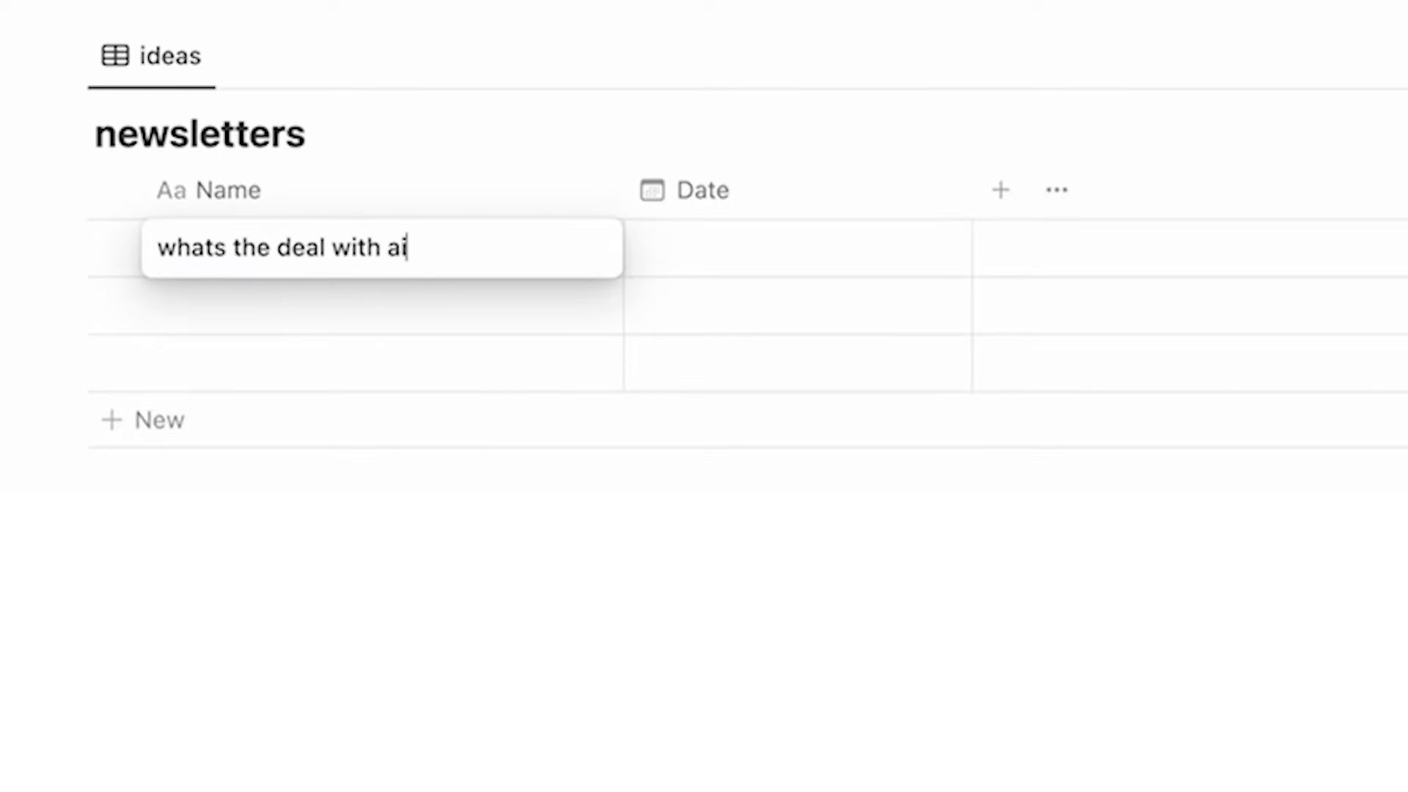
{"action": "type", "text": "d?"}
{"action": "key", "text": "Return"}
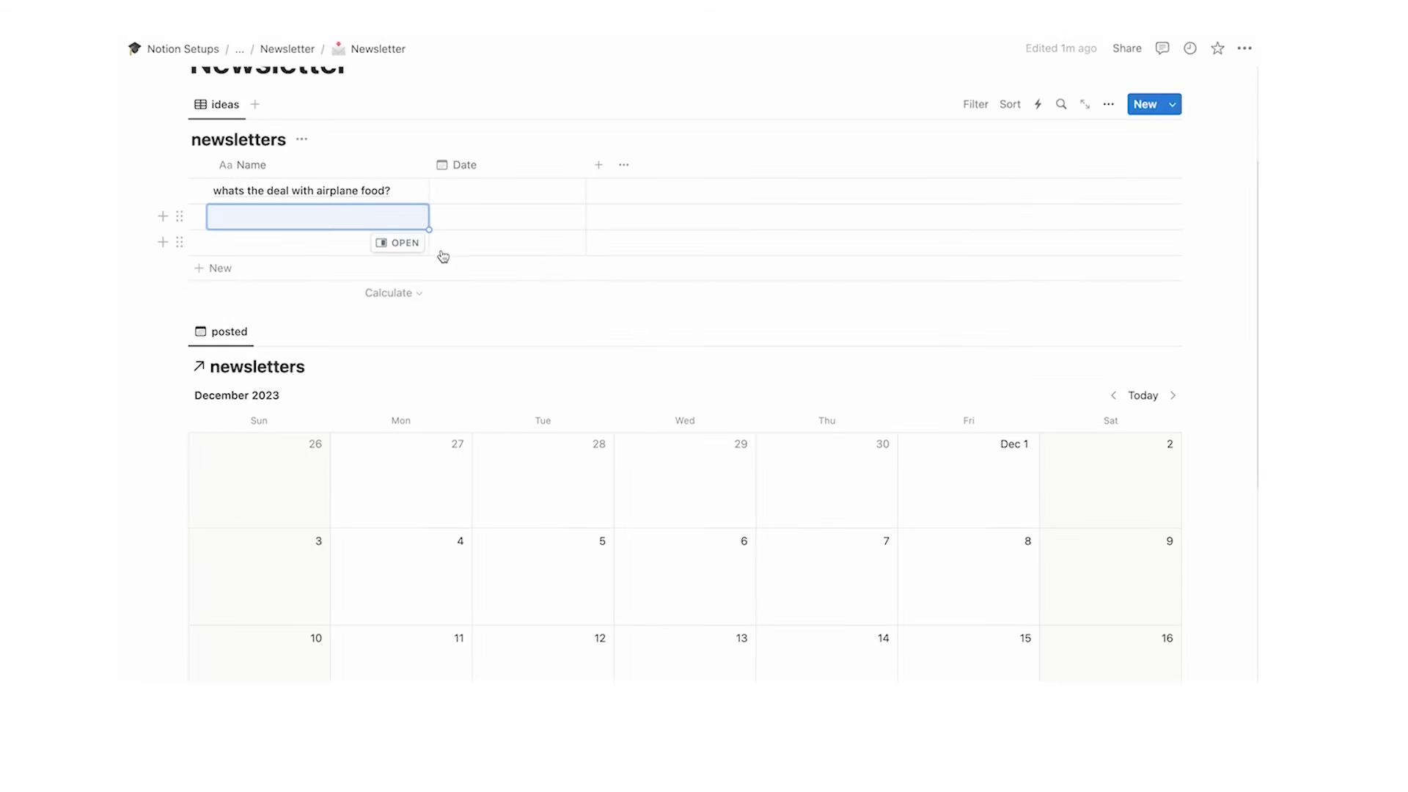
Set the airplane food newsletter's date to December 23, 2023 and check its entry in the posted calendar
{"action": "scroll", "coordinate": [444, 258], "scroll_direction": "down", "scroll_amount": 5}
{"action": "scroll", "coordinate": [585, 509], "scroll_direction": "up", "scroll_amount": 3}
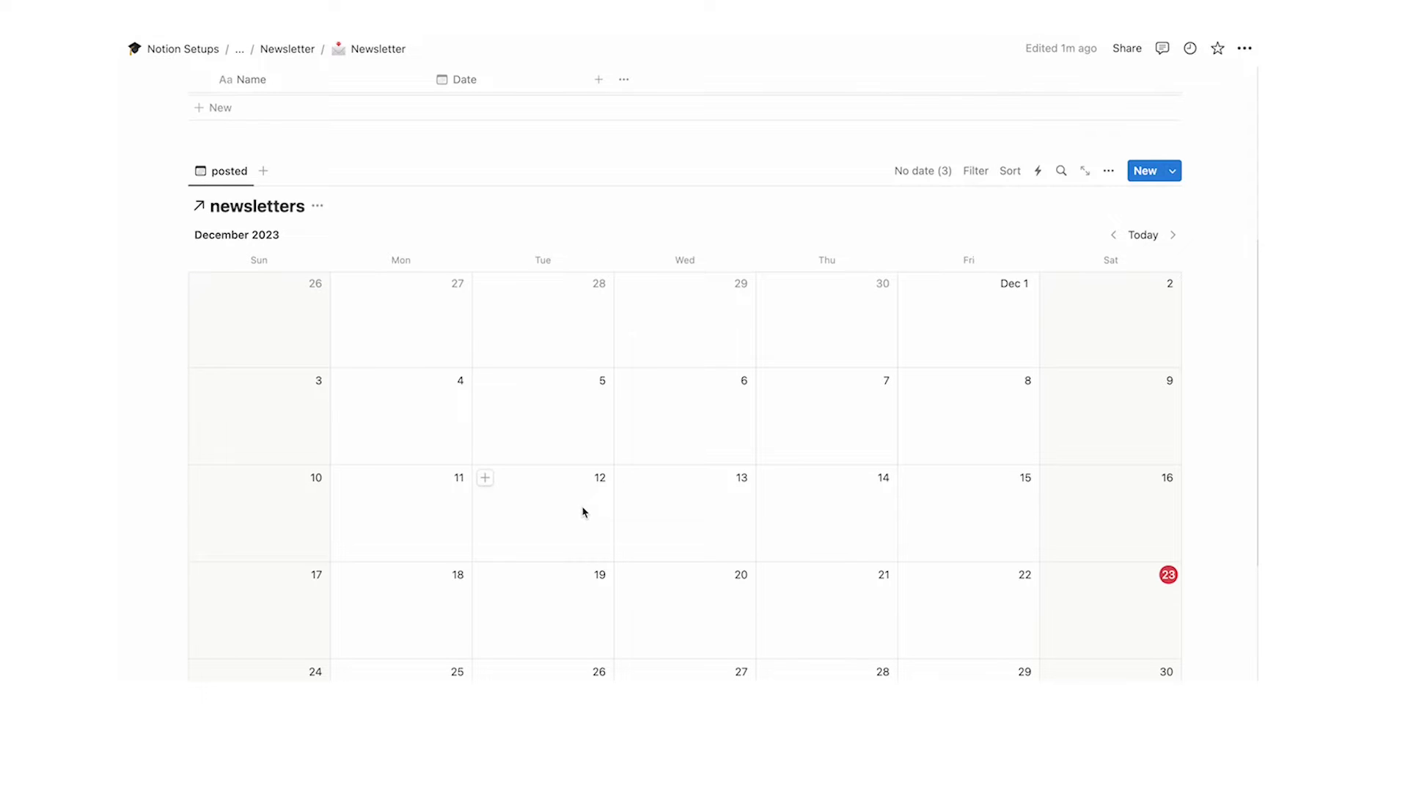
{"action": "scroll", "coordinate": [698, 523], "scroll_direction": "down", "scroll_amount": 3}
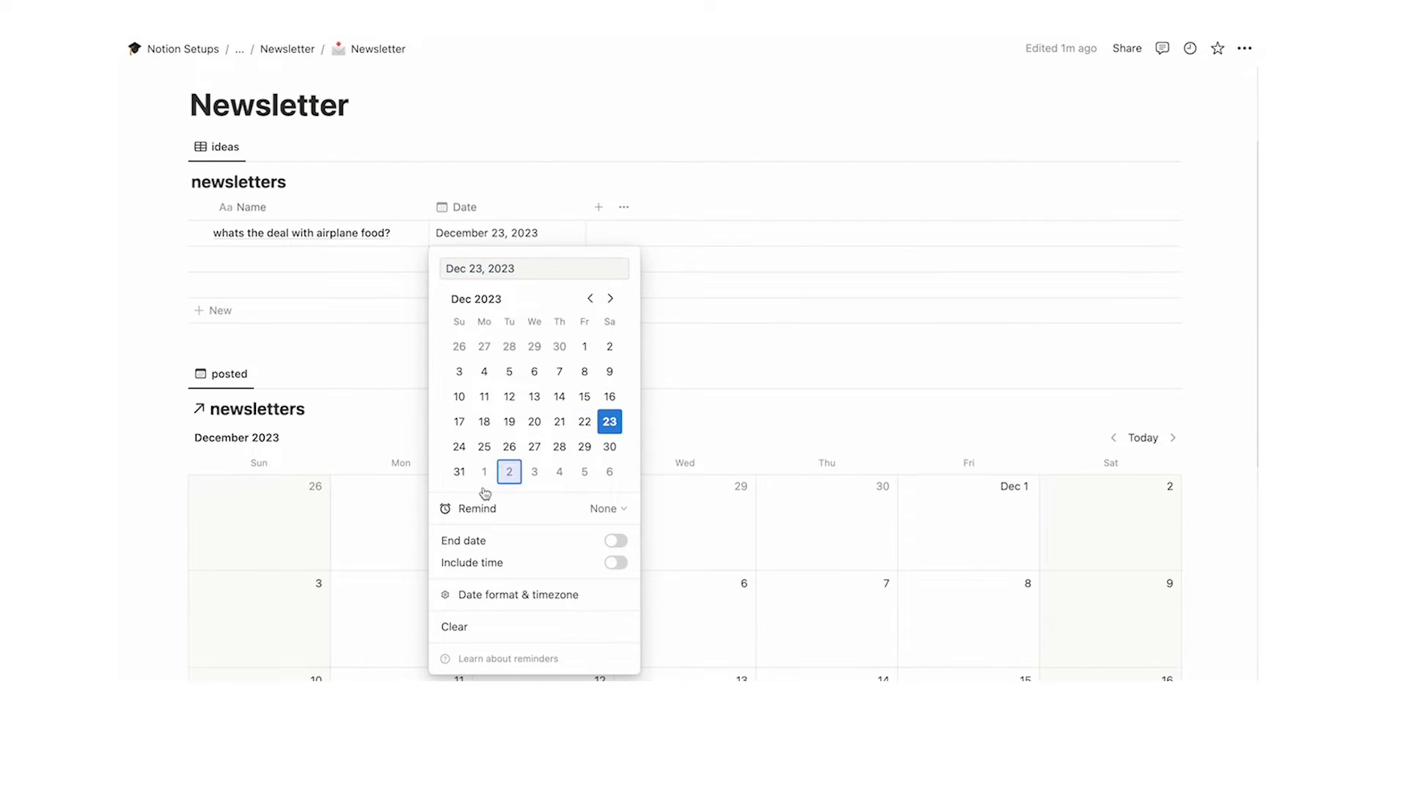
{"action": "key", "text": "Escape"}
{"action": "scroll", "coordinate": [1040, 343], "scroll_direction": "down", "scroll_amount": 5}
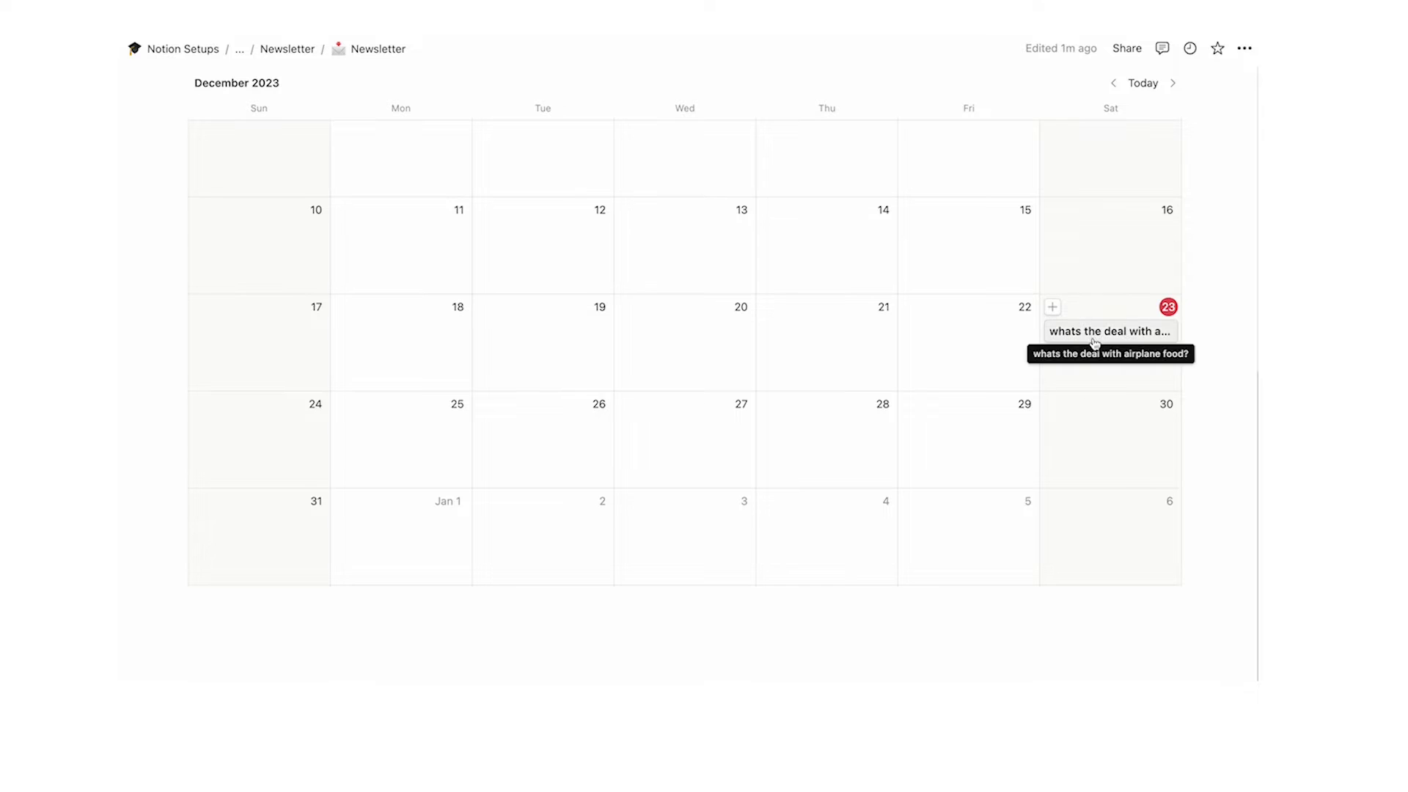
{"action": "scroll", "coordinate": [517, 254], "scroll_direction": "up", "scroll_amount": 5}
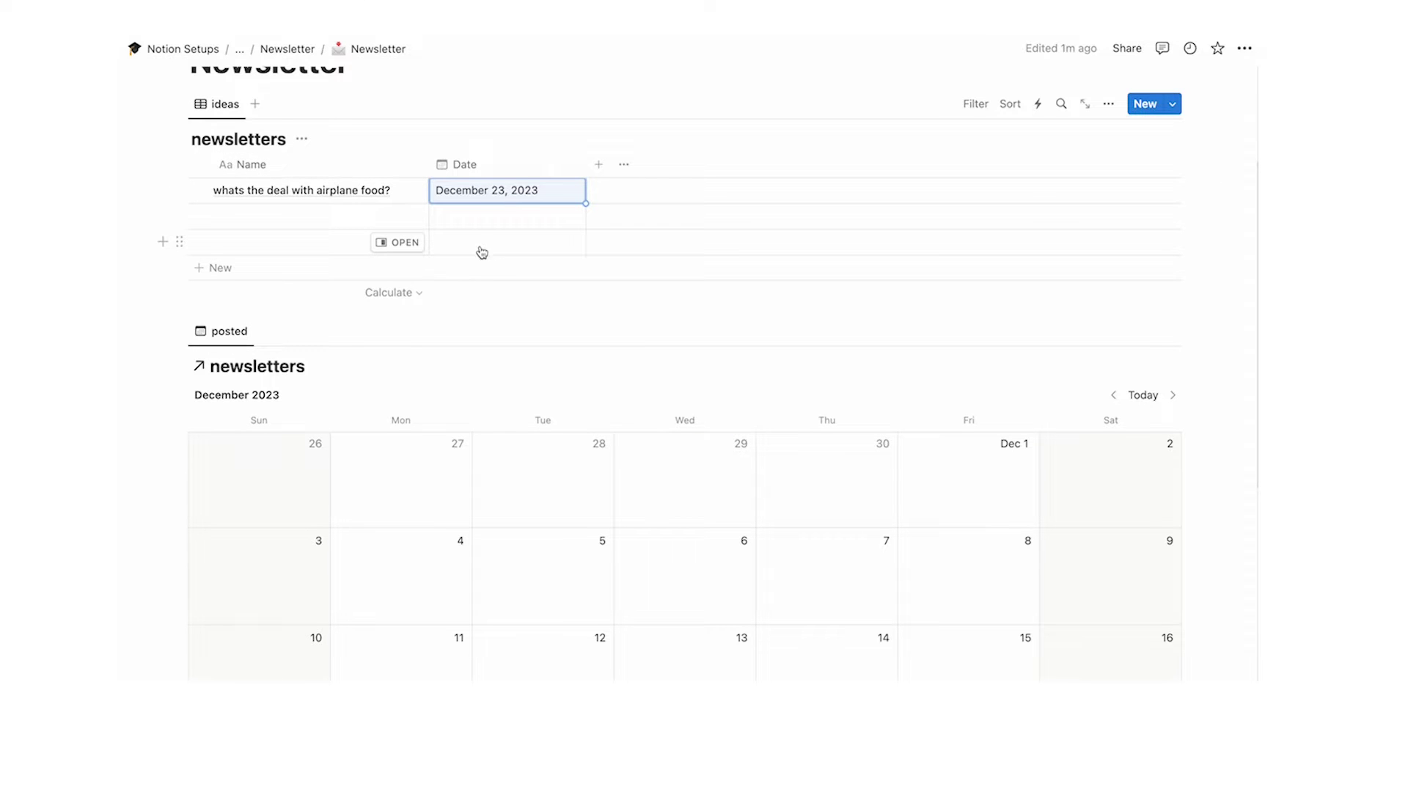
Duplicate the ideas view and name the copy "kanban"
{"action": "left_click", "coordinate": [232, 108]}
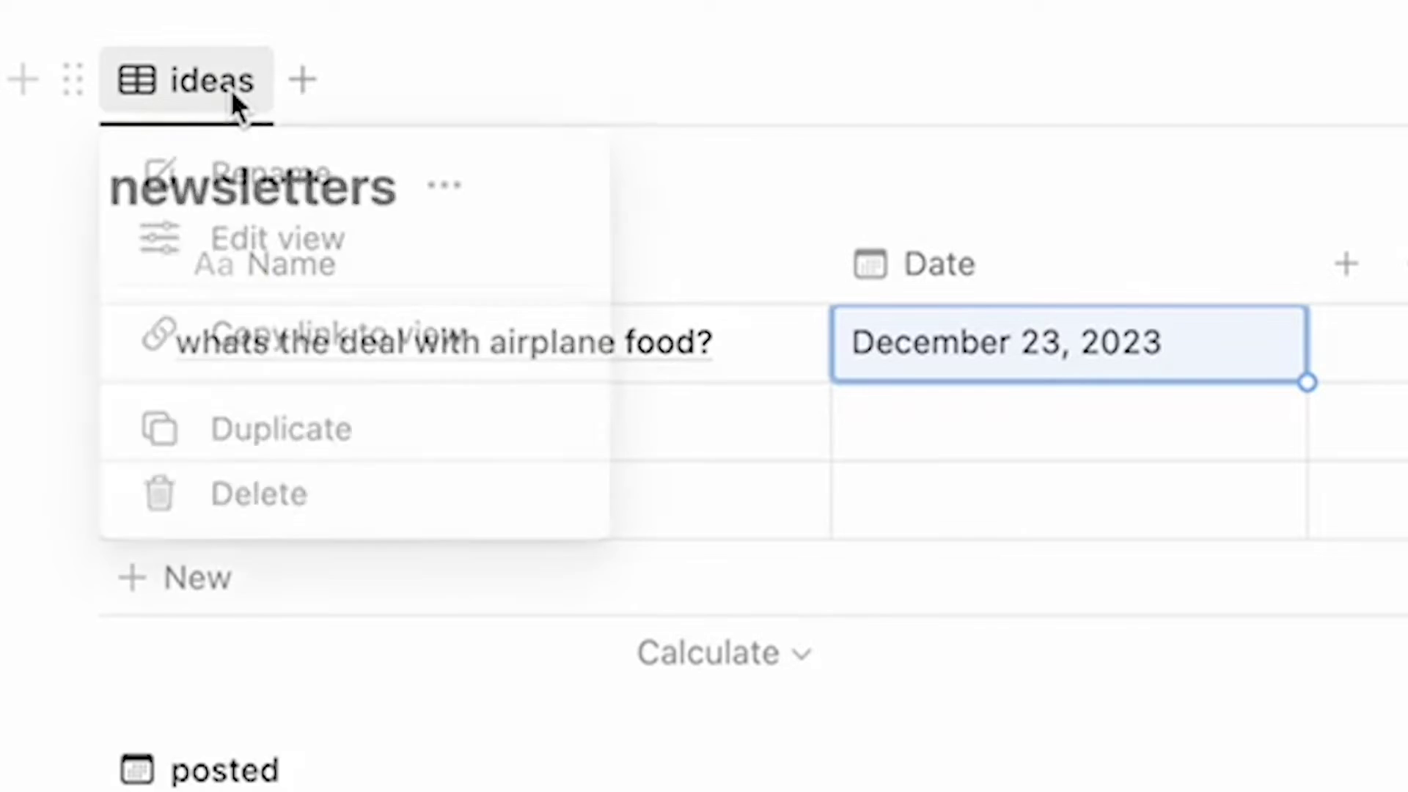
{"action": "left_click", "coordinate": [289, 433]}
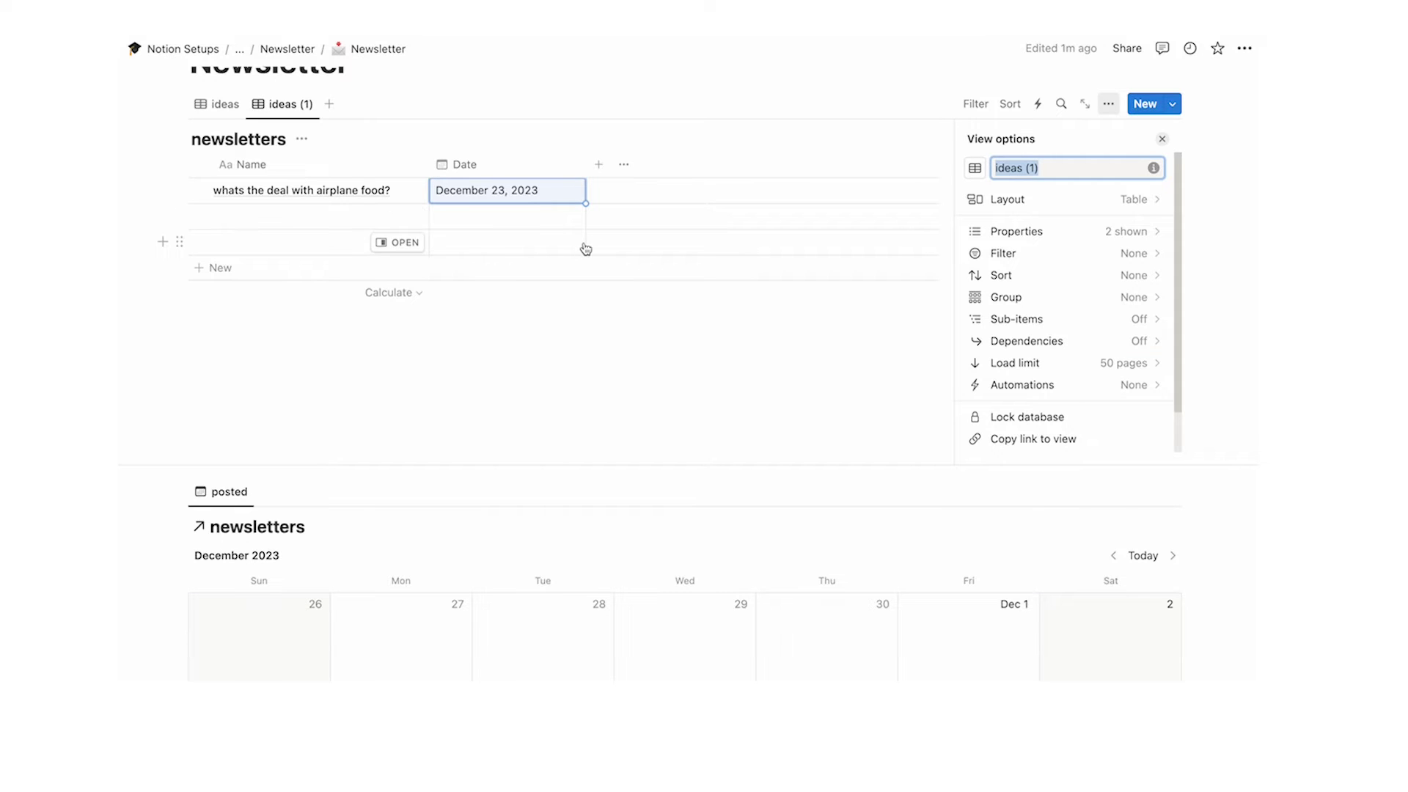
{"action": "type", "text": "kan"}
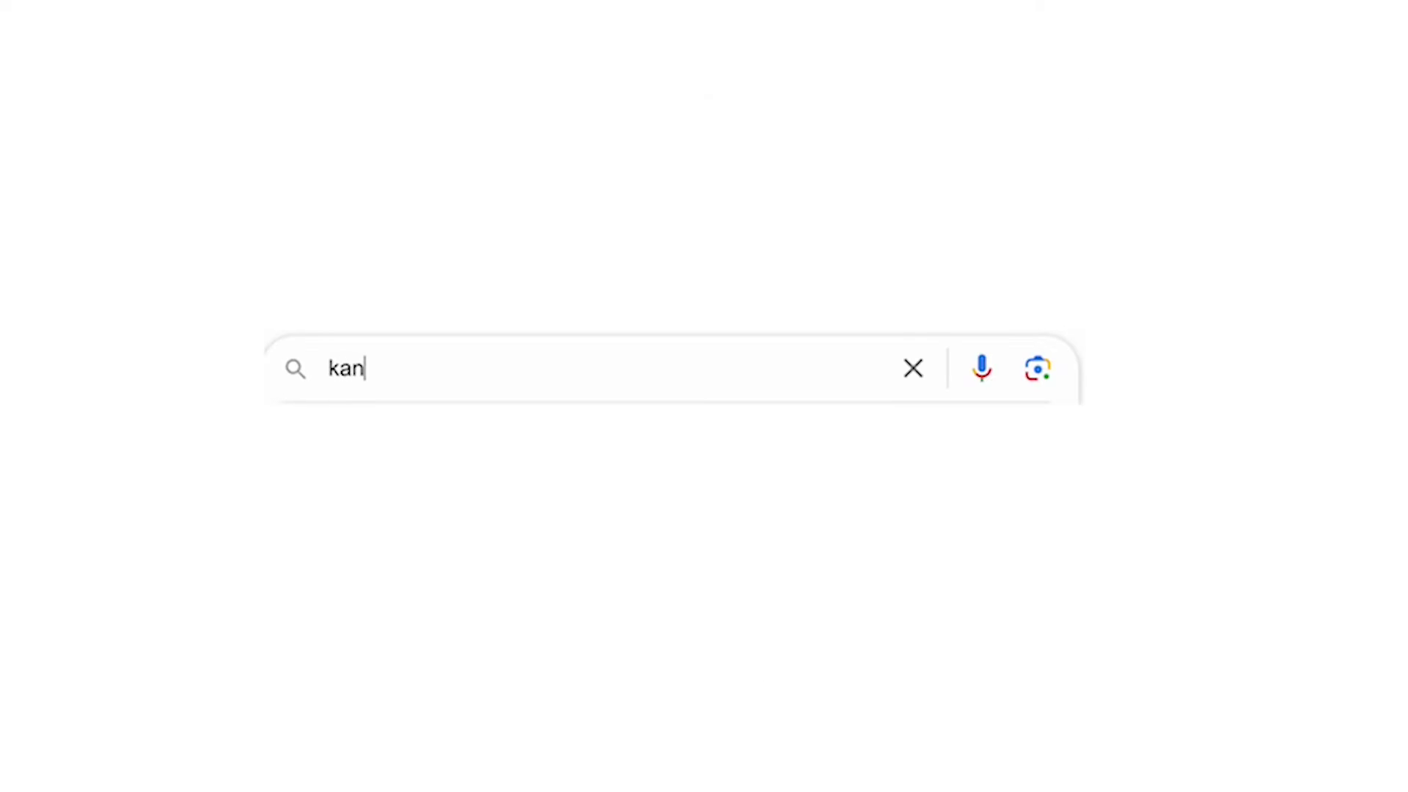
{"action": "type", "text": "an"}
{"action": "key", "text": "Return"}
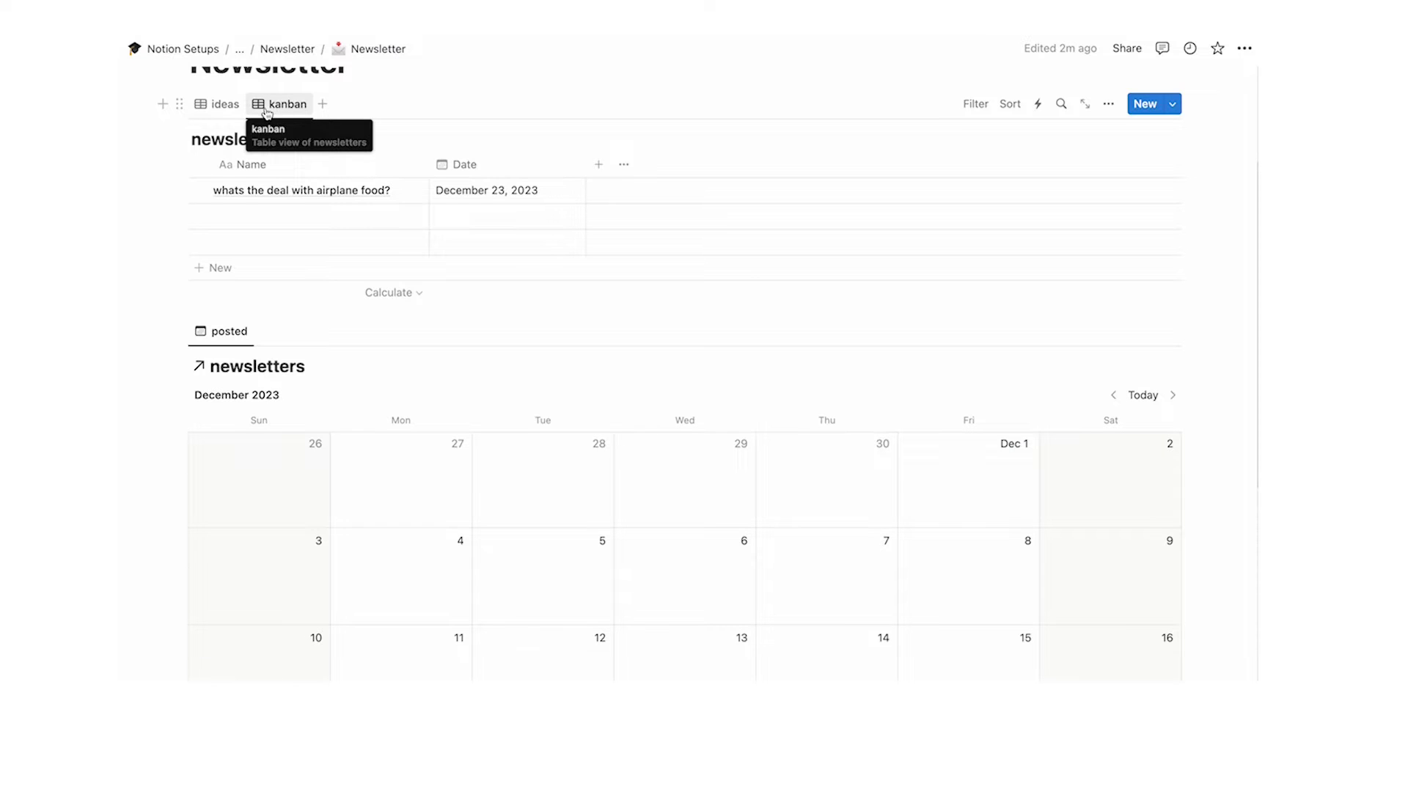
Change the kanban view's layout to Board and close the view settings
{"action": "scroll", "coordinate": [978, 172], "scroll_direction": "up", "scroll_amount": 1}
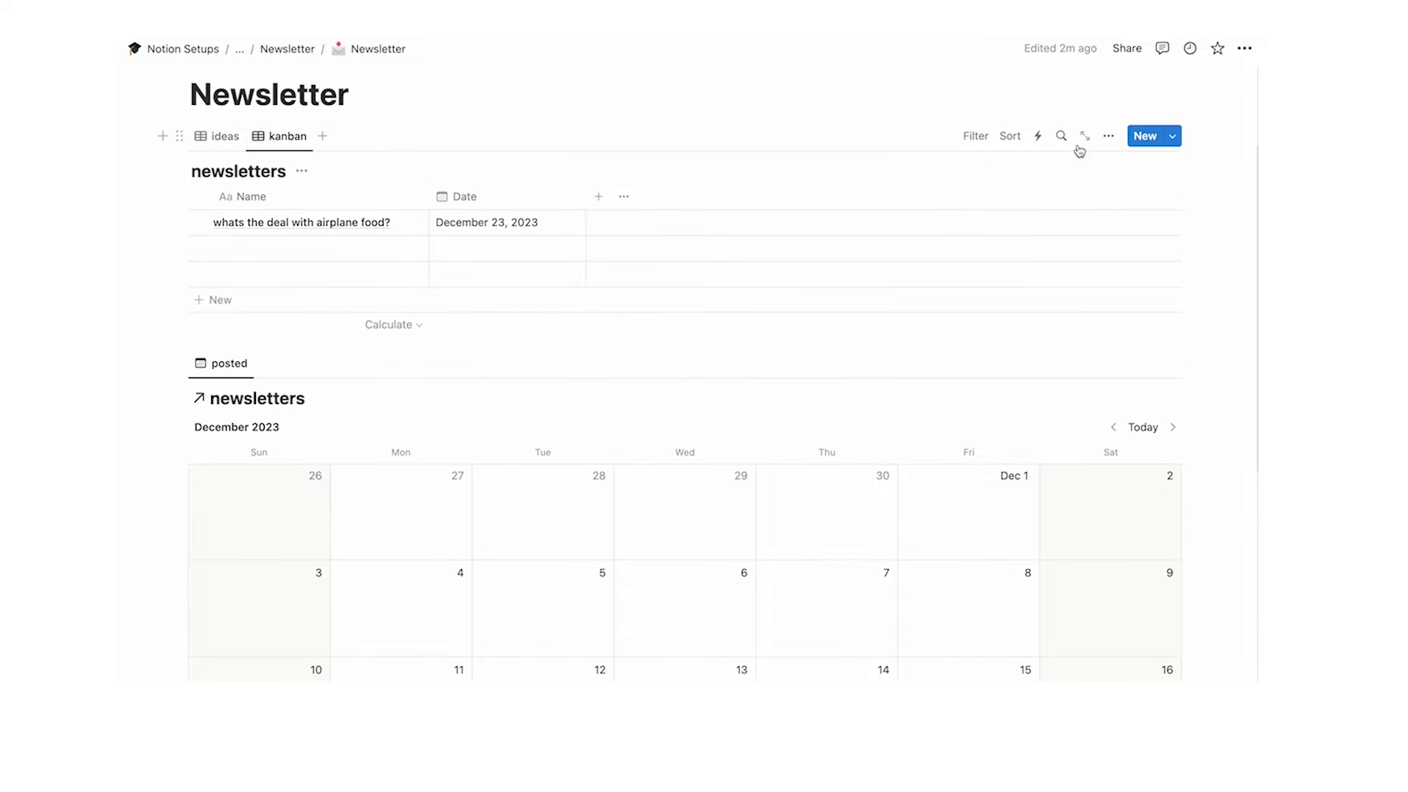
{"action": "left_click", "coordinate": [1109, 137]}
{"action": "left_click", "coordinate": [1056, 232]}
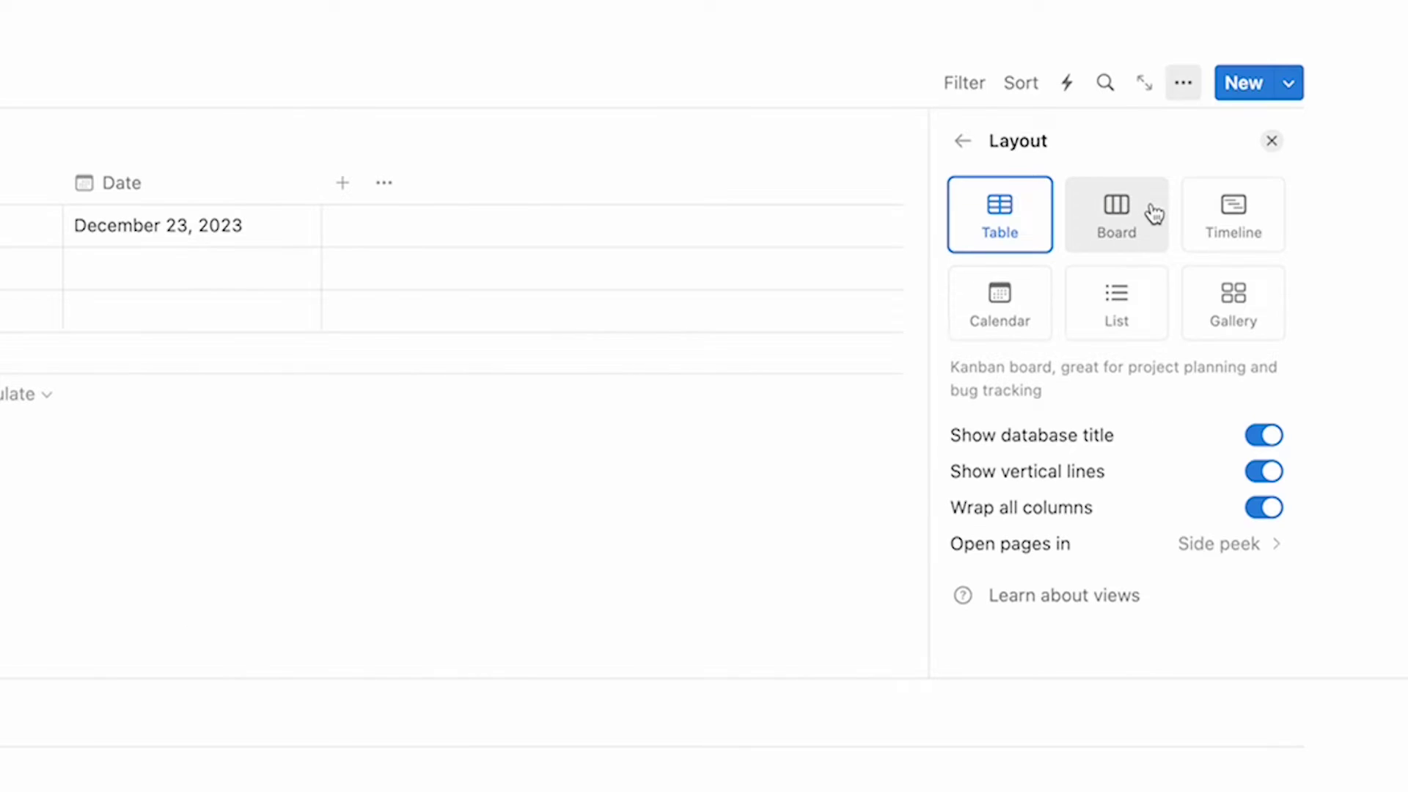
{"action": "left_click", "coordinate": [1155, 213]}
{"action": "left_click", "coordinate": [735, 356]}
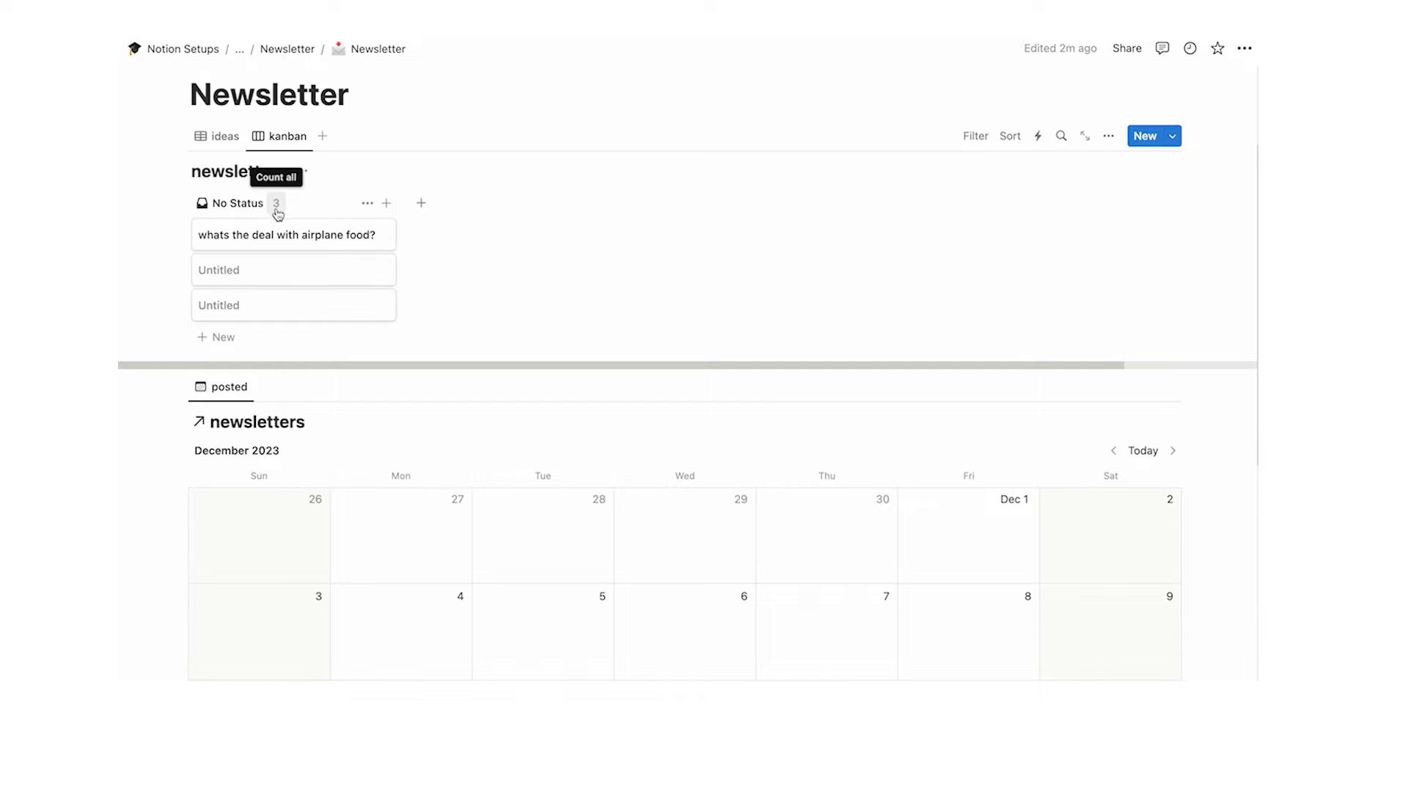
Name the second entry in the ideas table "subscribe to this channel" and check it in the kanban view
{"action": "left_click", "coordinate": [220, 136]}
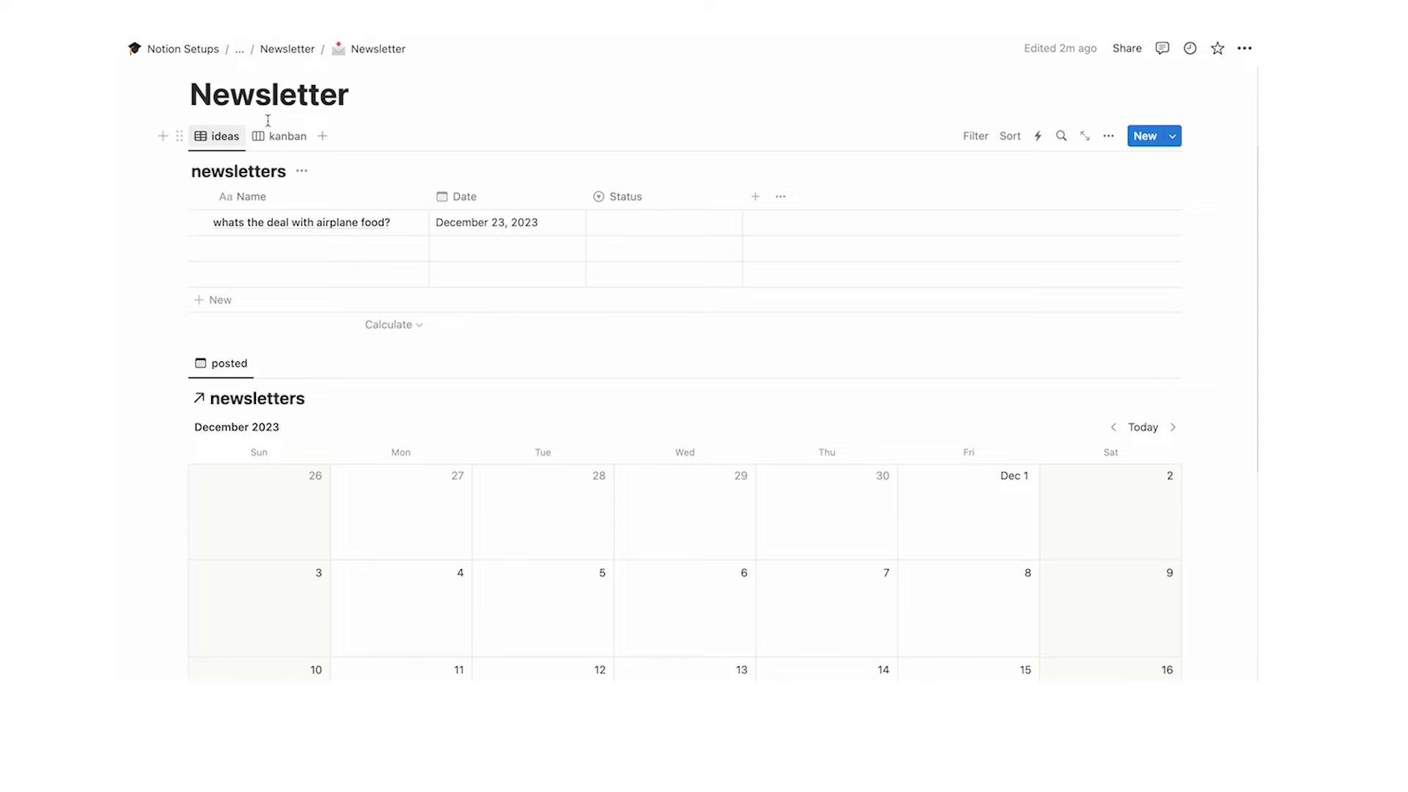
{"action": "left_click", "coordinate": [294, 144]}
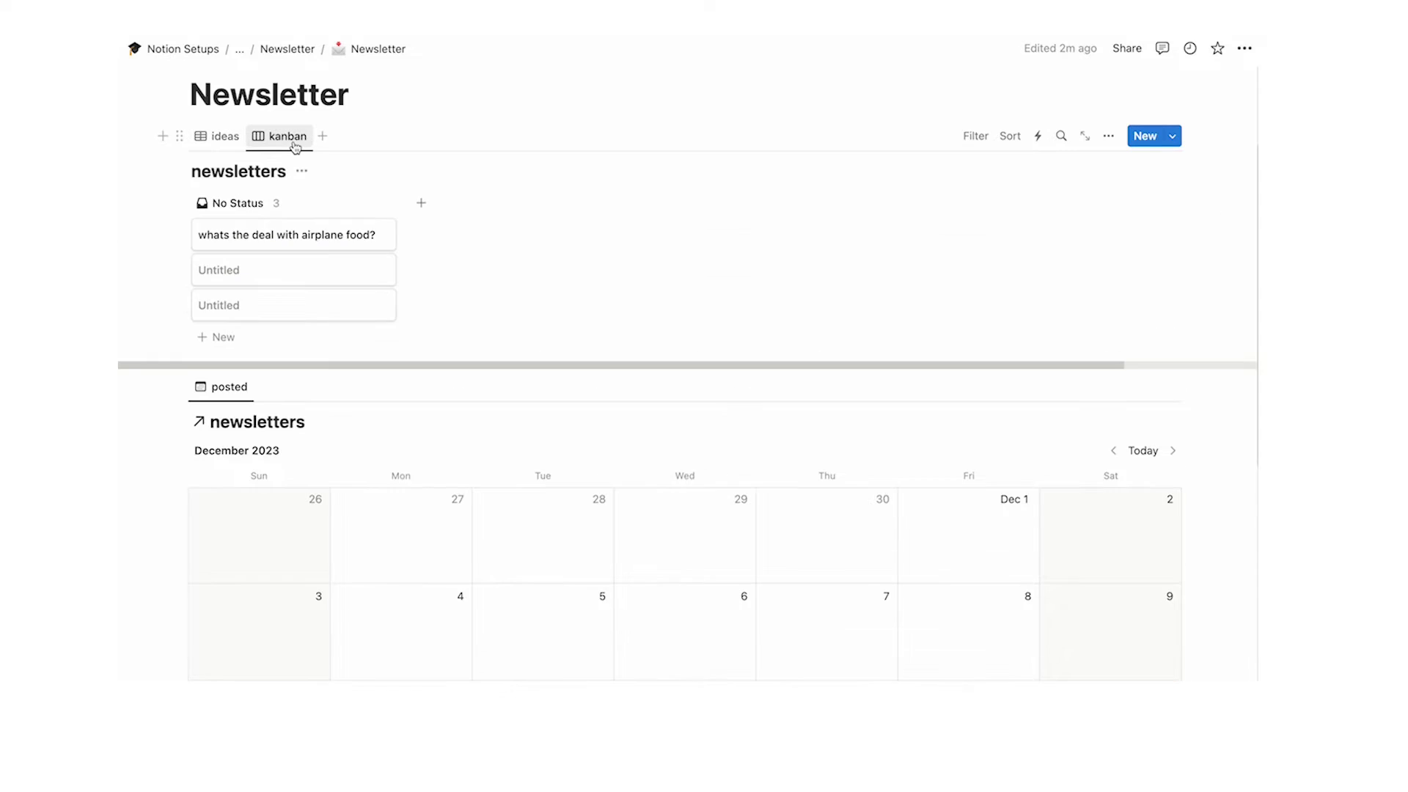
{"action": "left_click", "coordinate": [220, 137]}
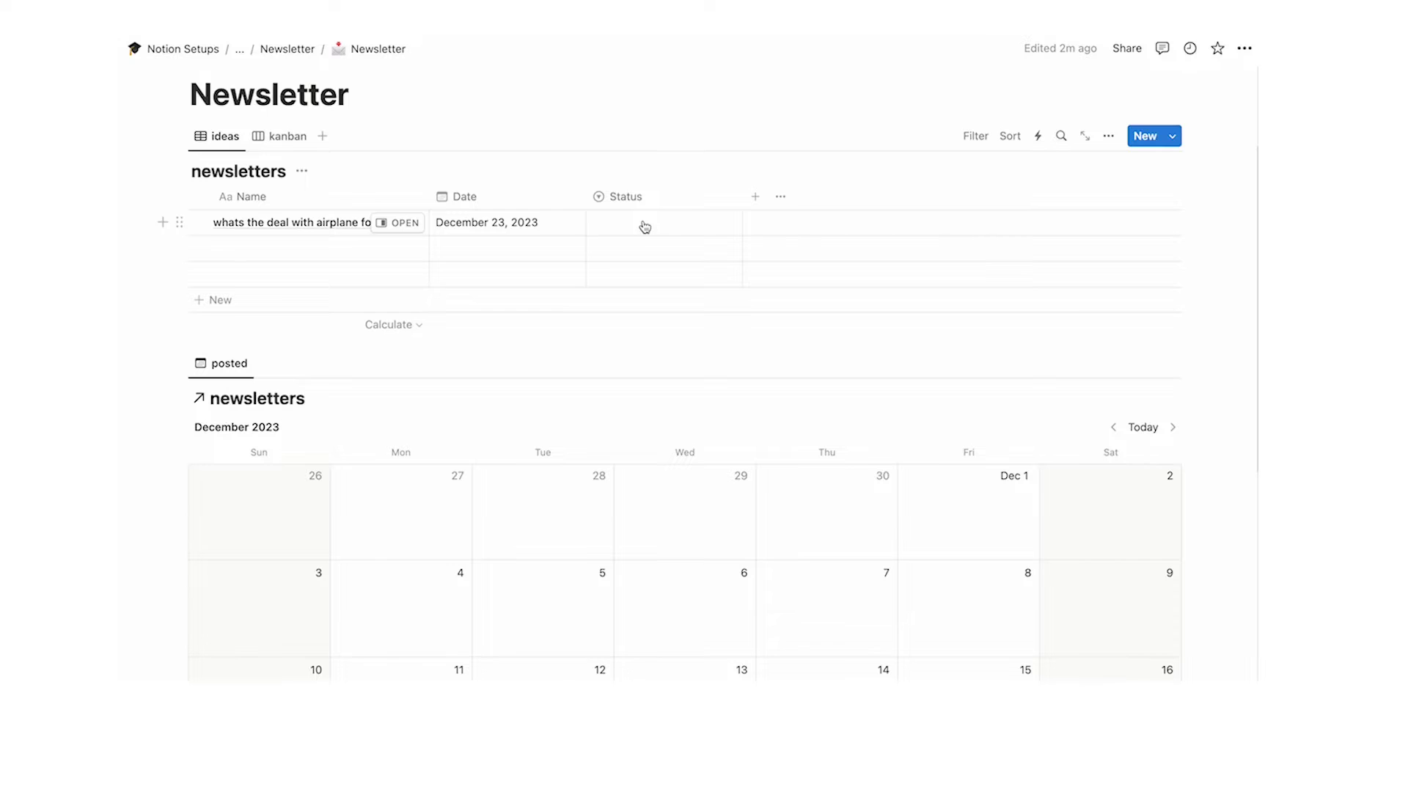
{"action": "left_click", "coordinate": [336, 249]}
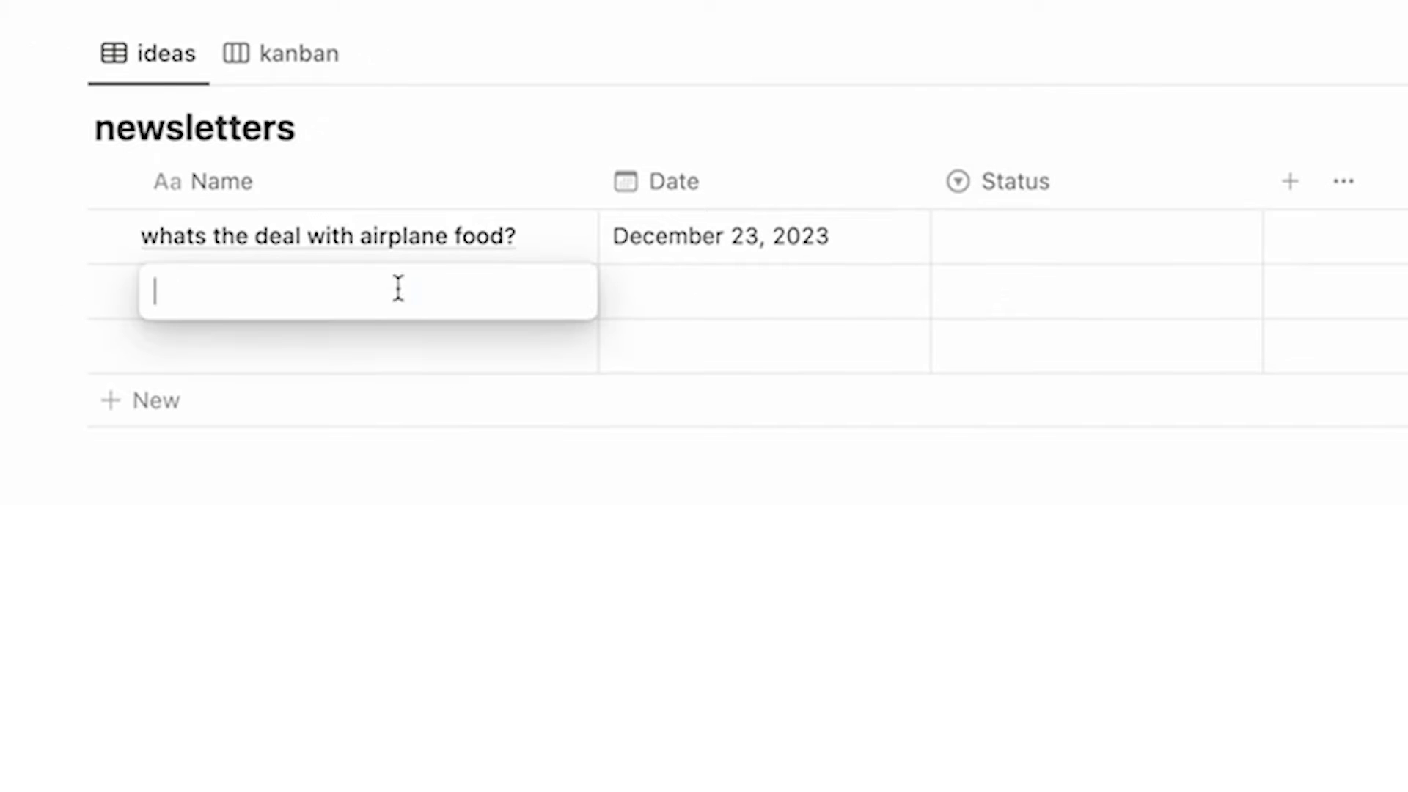
{"action": "type", "text": "subscribe to this channel"}
{"action": "key", "text": "Return"}
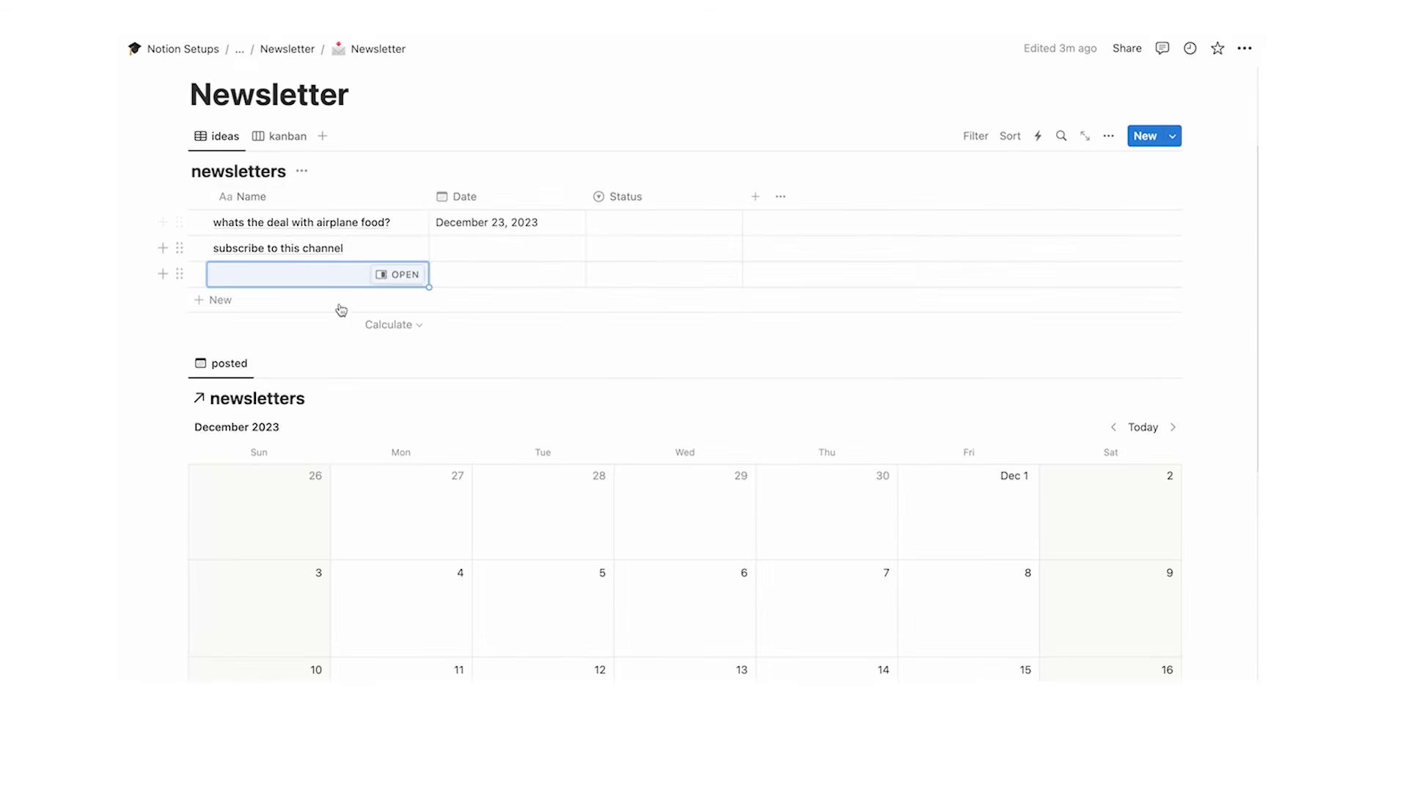
{"action": "left_click", "coordinate": [277, 137]}
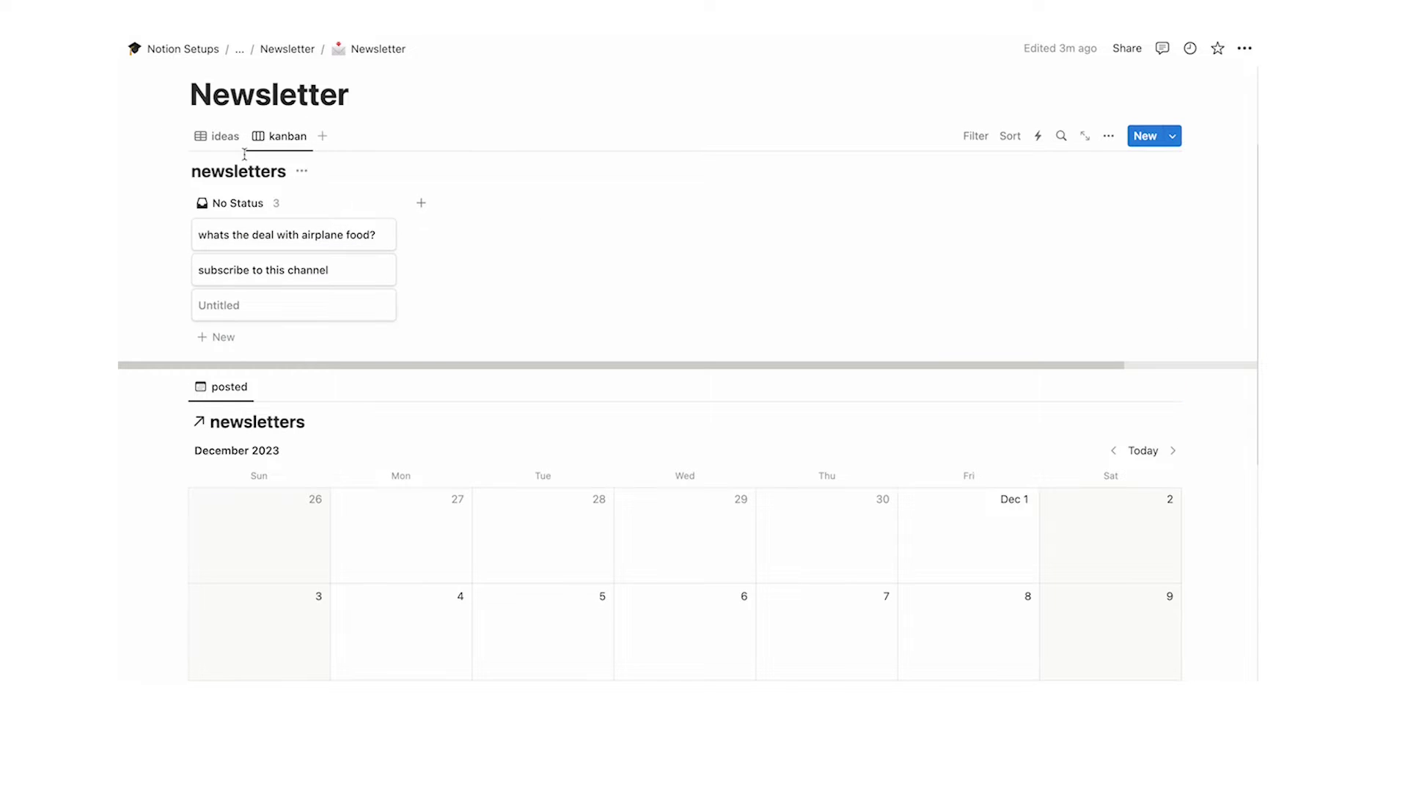
In the ideas table, create the Status options draft, written and uploaded from the airplane food entry, leaving uploaded selected
{"action": "left_click", "coordinate": [218, 136]}
{"action": "left_click", "coordinate": [623, 222]}
{"action": "type", "text": "draft"}
{"action": "key", "text": "Return"}
{"action": "type", "text": "written"}
{"action": "key", "text": "Return"}
{"action": "key", "text": "Up"}
{"action": "type", "text": "uploaded"}
{"action": "key", "text": "Return"}
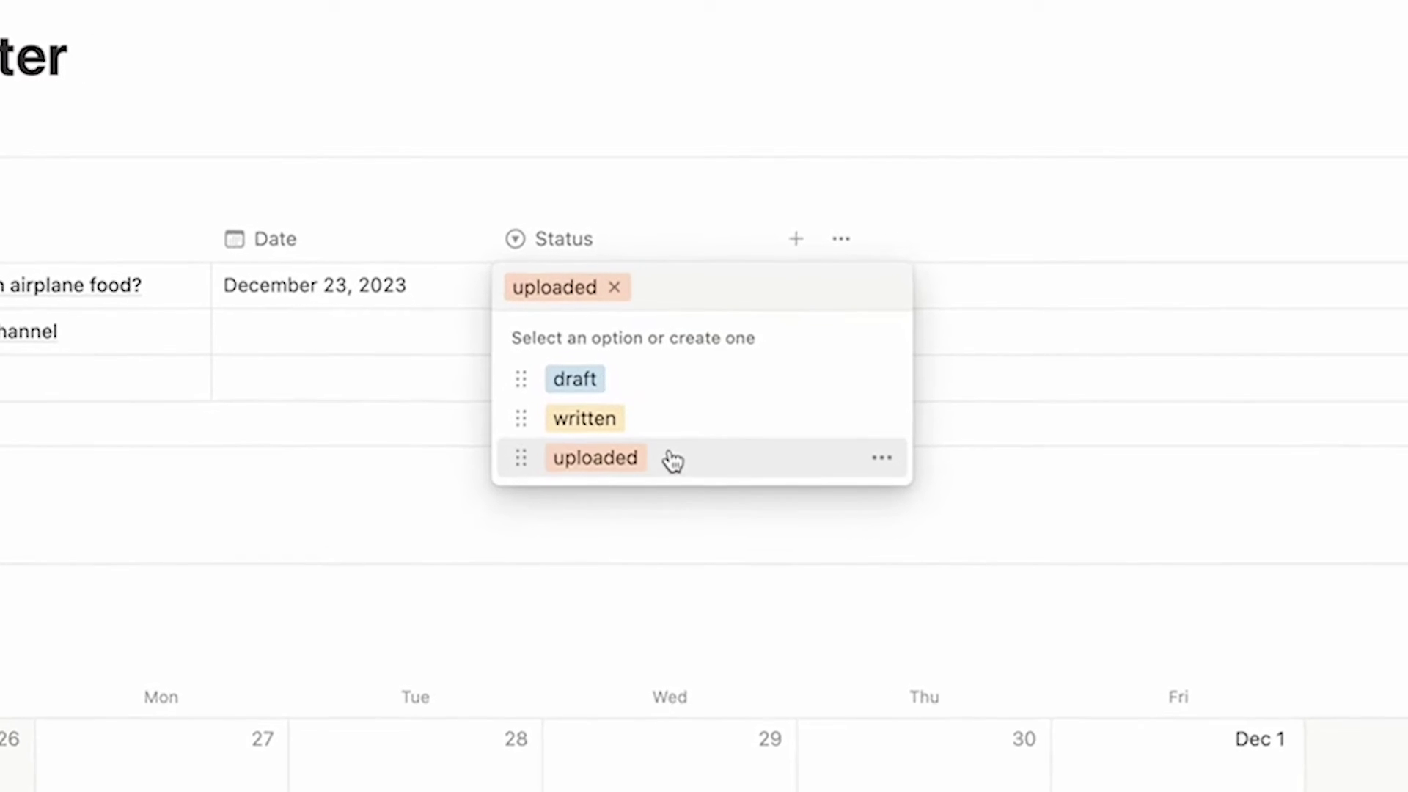
Create the Status option live for the airplane food entry and view the colour choices of the uploaded option
{"action": "type", "text": "live"}
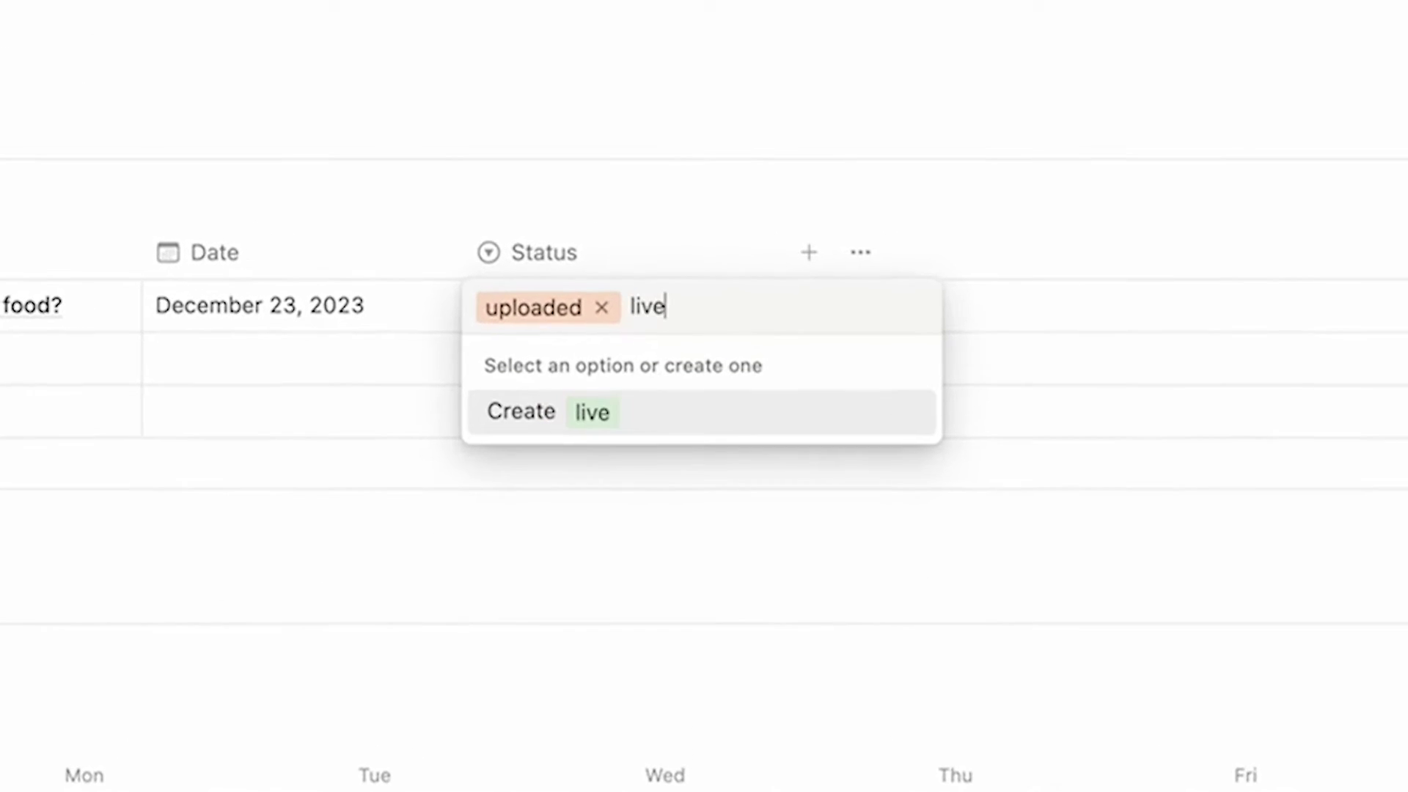
{"action": "key", "text": "Return"}
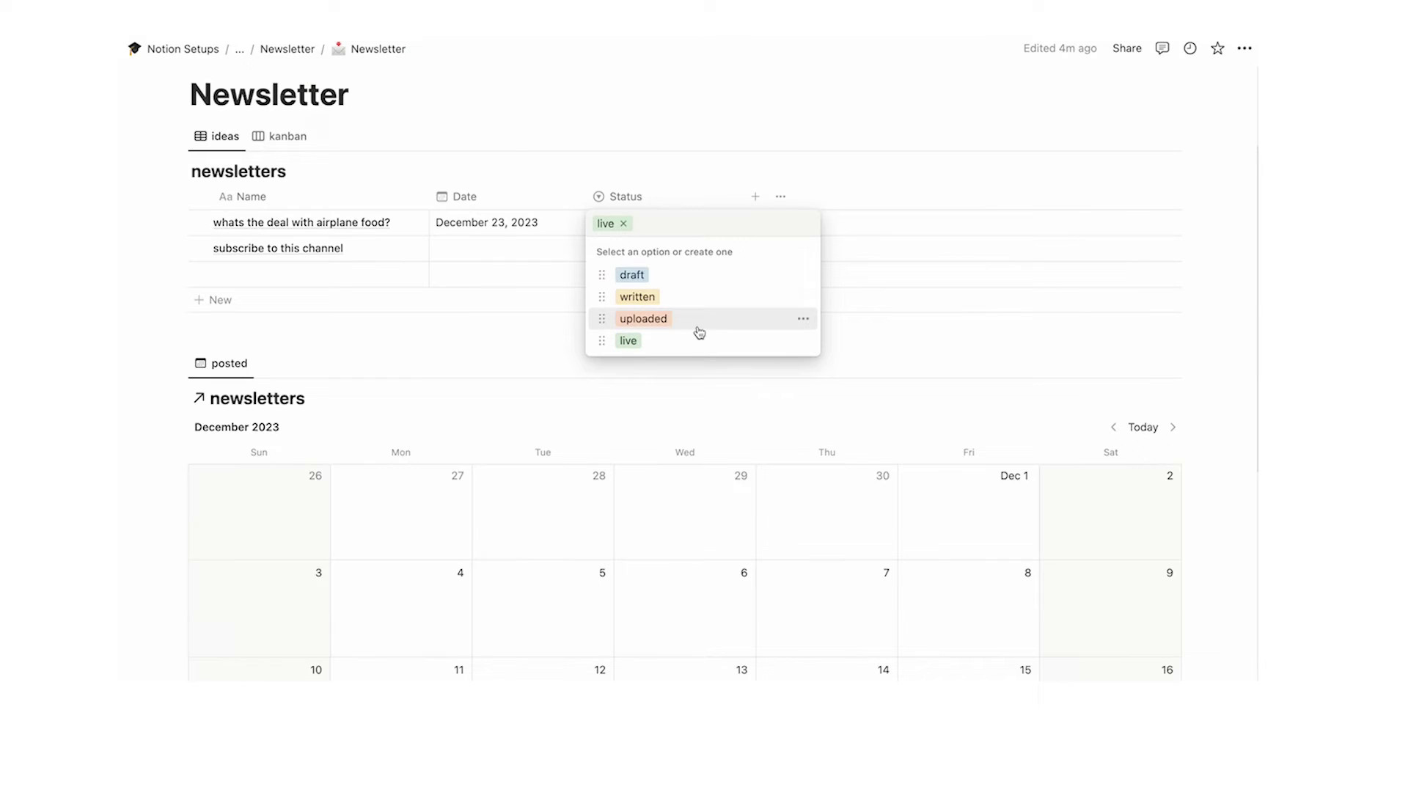
{"action": "left_click", "coordinate": [804, 320]}
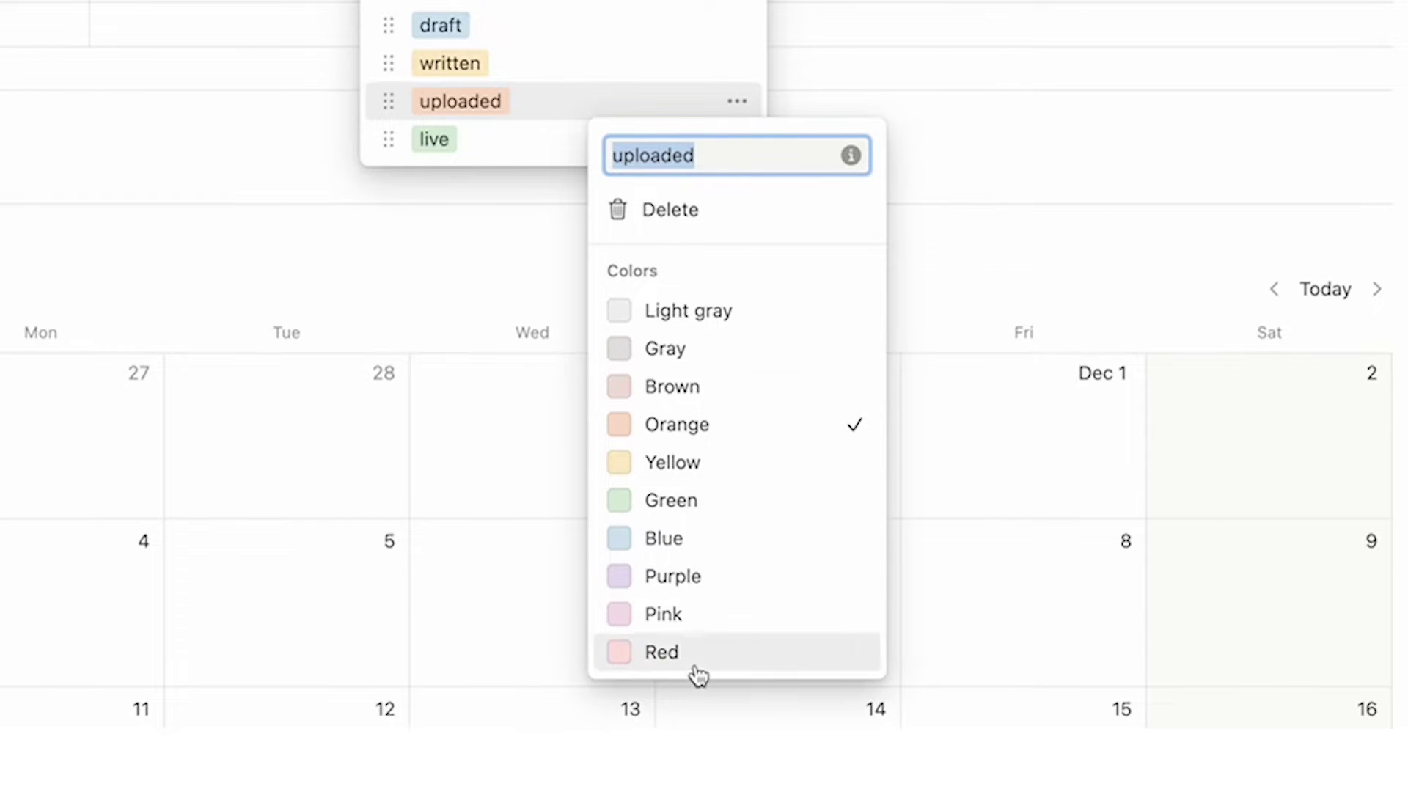
{"action": "key", "text": "Escape"}
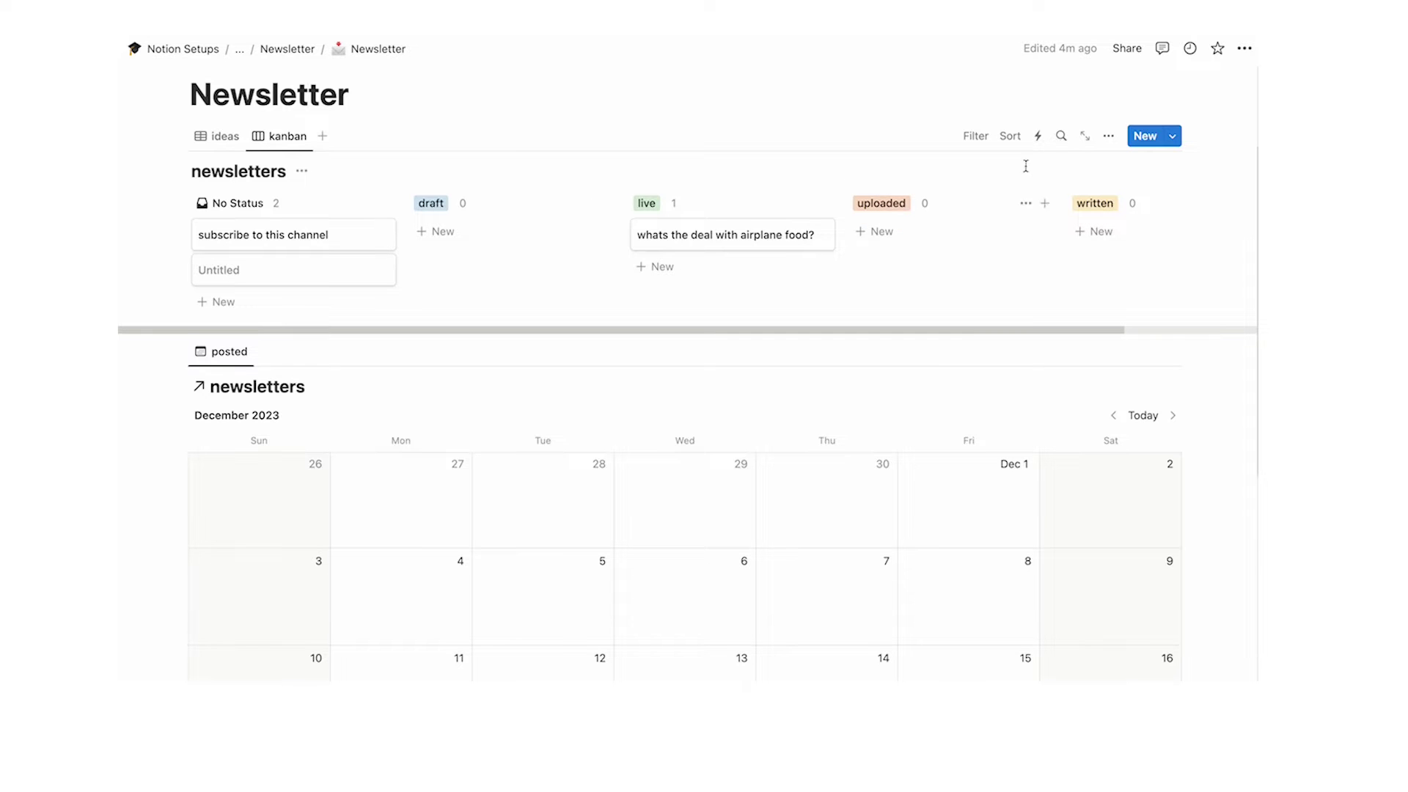
Hide the No Status group in the kanban view and order the groups draft, written, uploaded, live
{"action": "left_click", "coordinate": [1108, 135]}
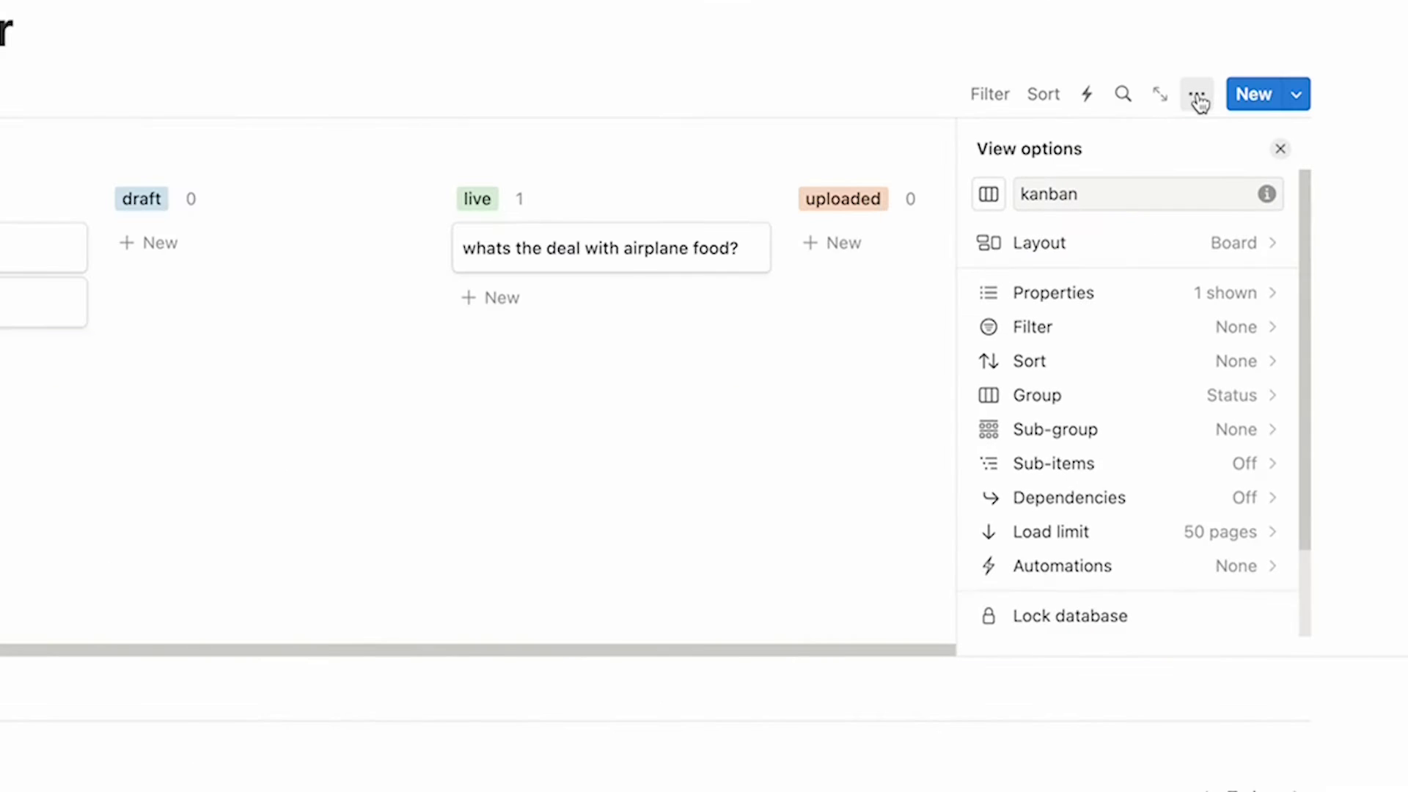
{"action": "left_click", "coordinate": [1122, 406]}
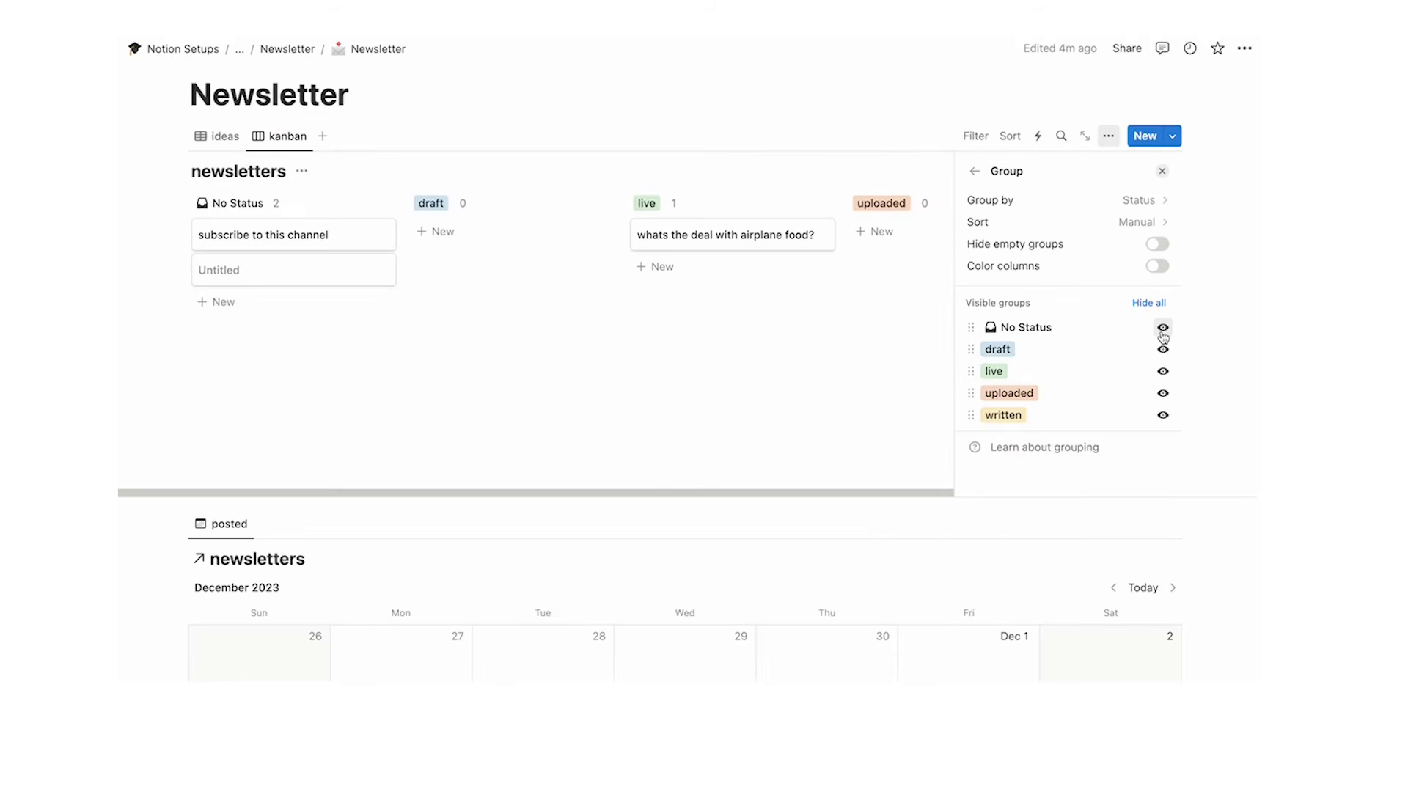
{"action": "left_click", "coordinate": [1163, 331]}
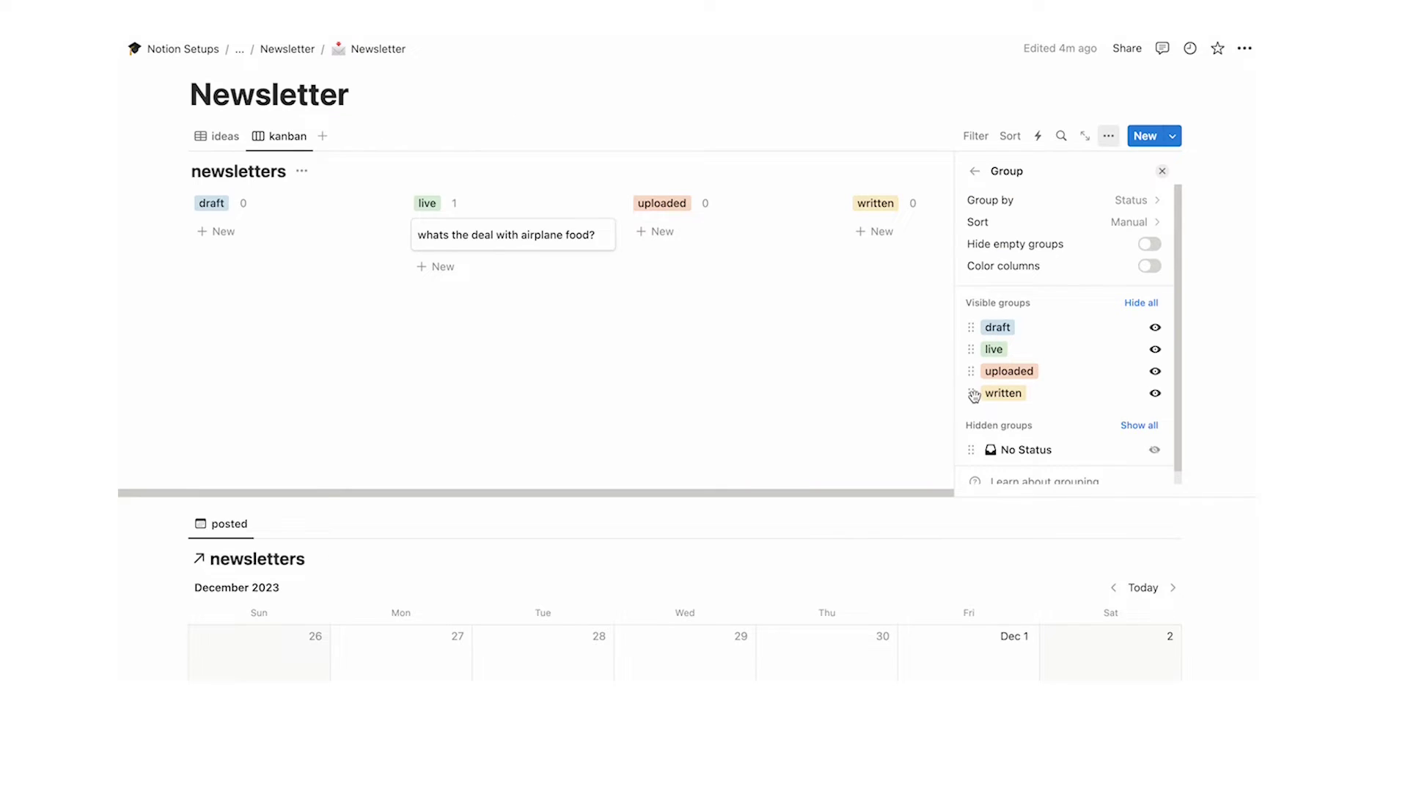
{"action": "left_click_drag", "start_coordinate": [997, 486], "coordinate": [985, 432]}
{"action": "left_click_drag", "start_coordinate": [981, 493], "coordinate": [981, 457]}
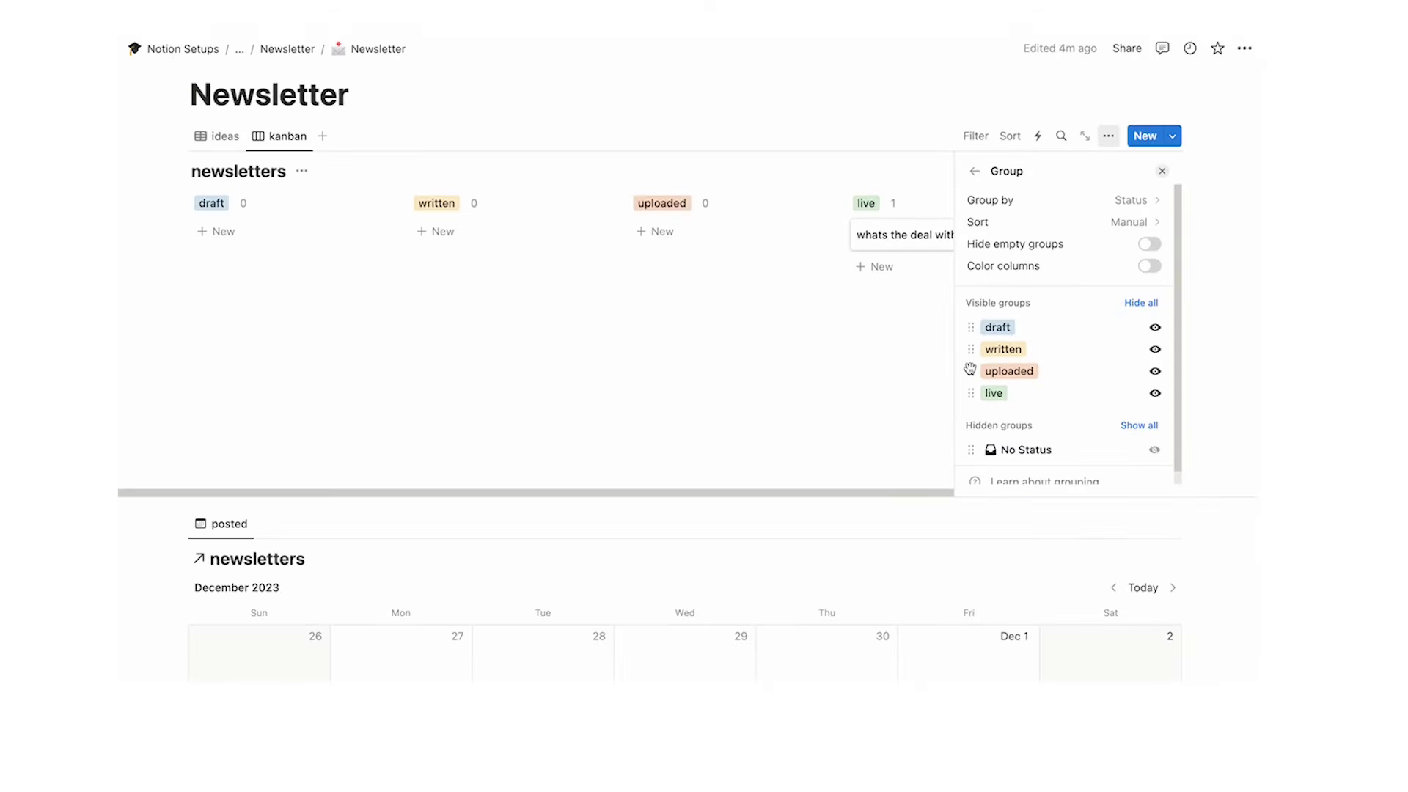
{"action": "left_click", "coordinate": [806, 381]}
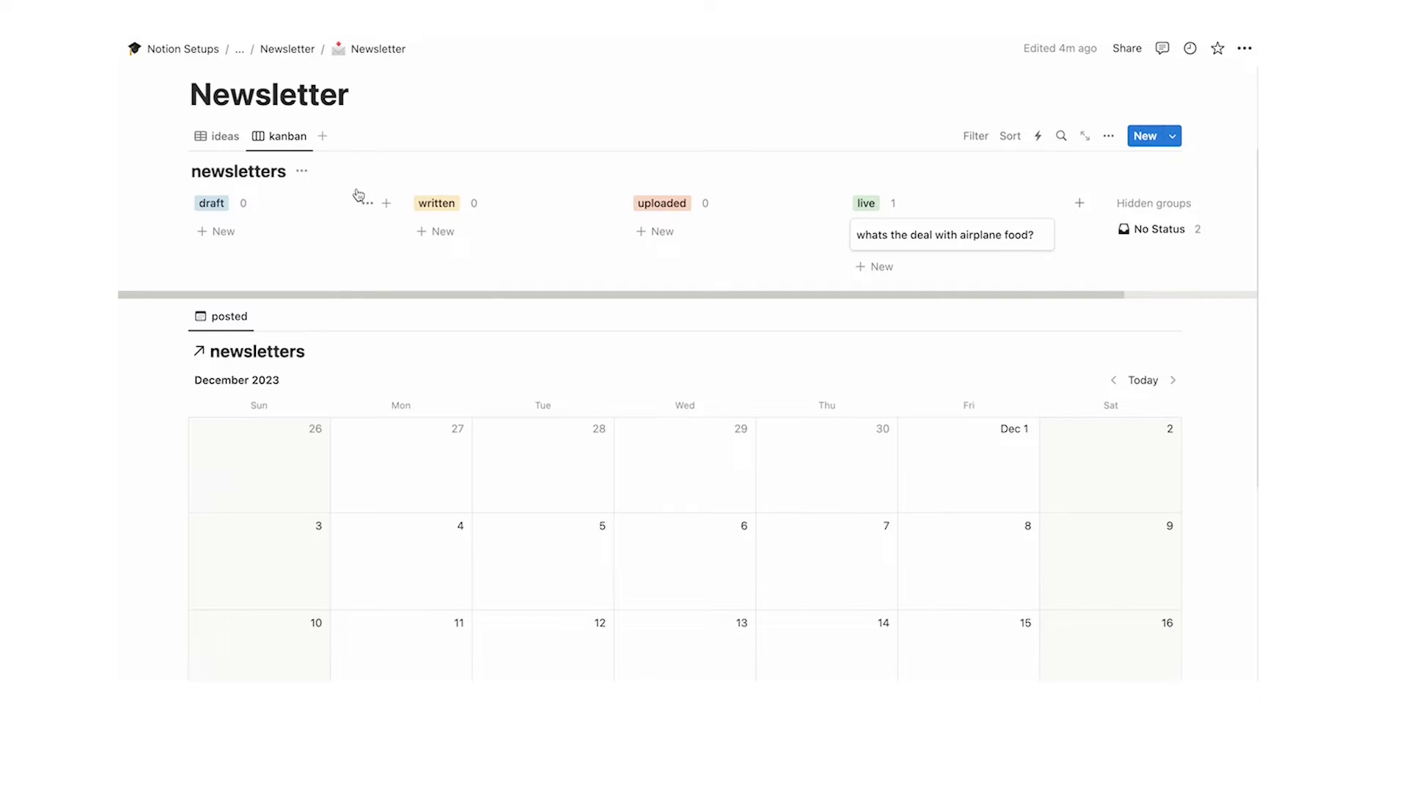
Move the airplane food card to the uploaded column and check its Status in the ideas table
{"action": "left_click_drag", "start_coordinate": [953, 245], "coordinate": [686, 236]}
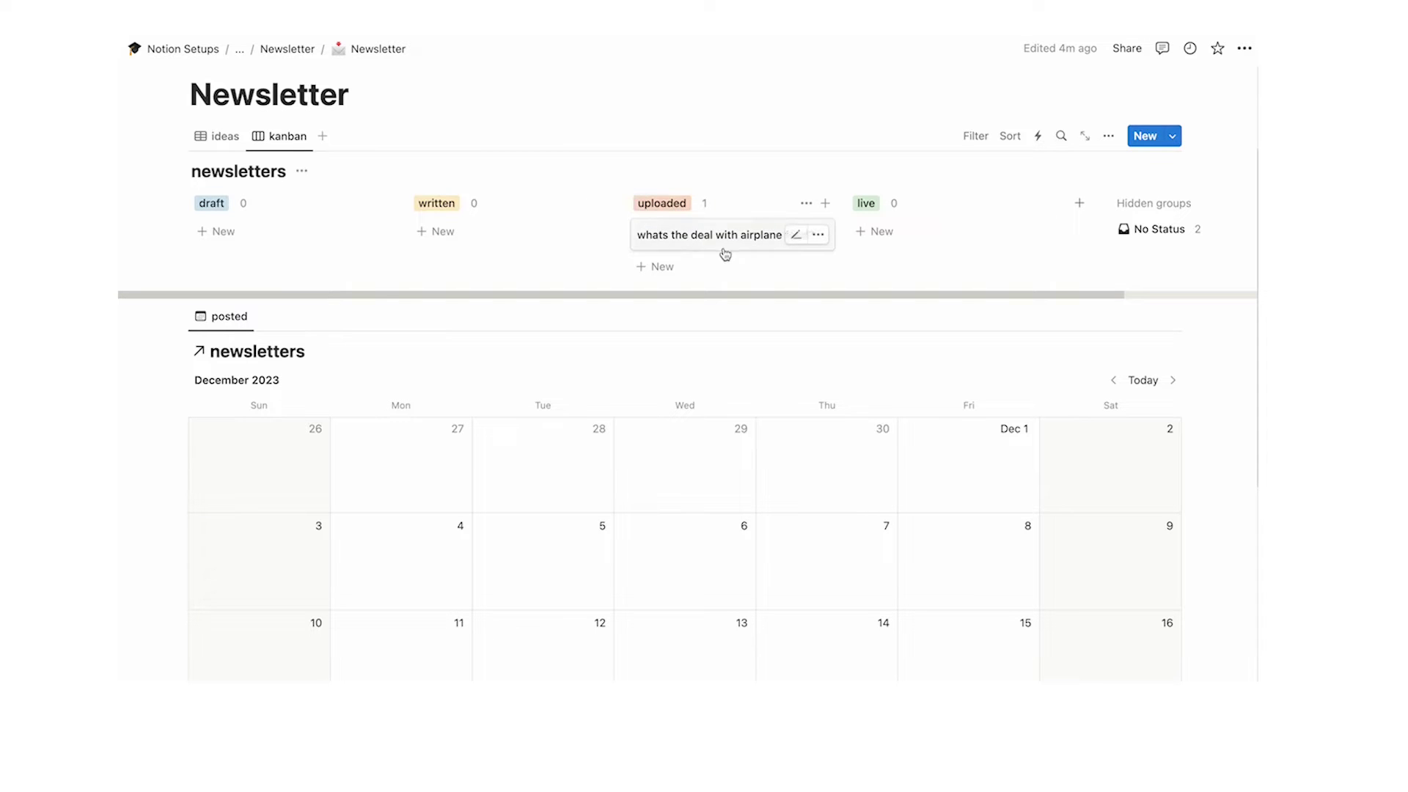
{"action": "left_click", "coordinate": [220, 135]}
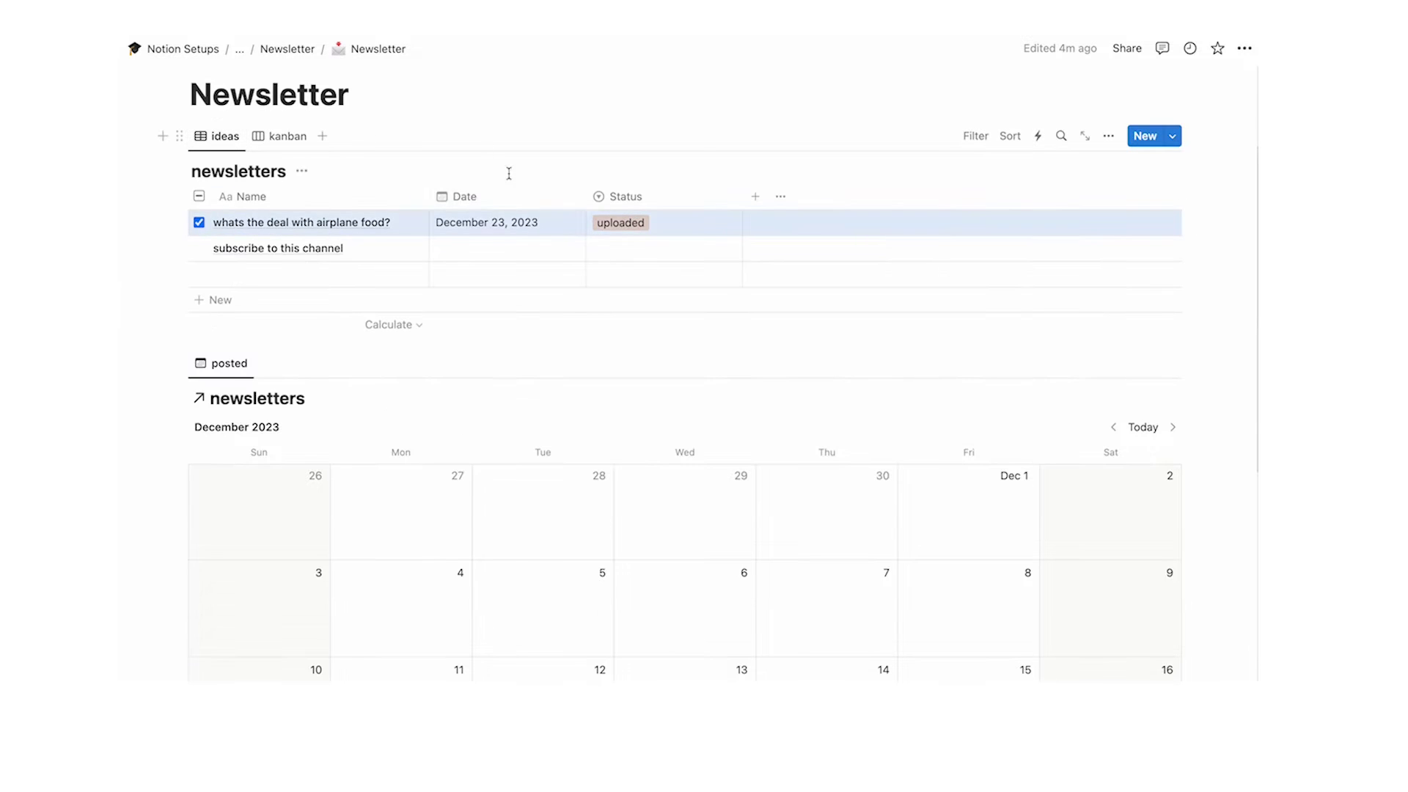
{"action": "left_click", "coordinate": [660, 255]}
{"action": "key", "text": "Escape"}
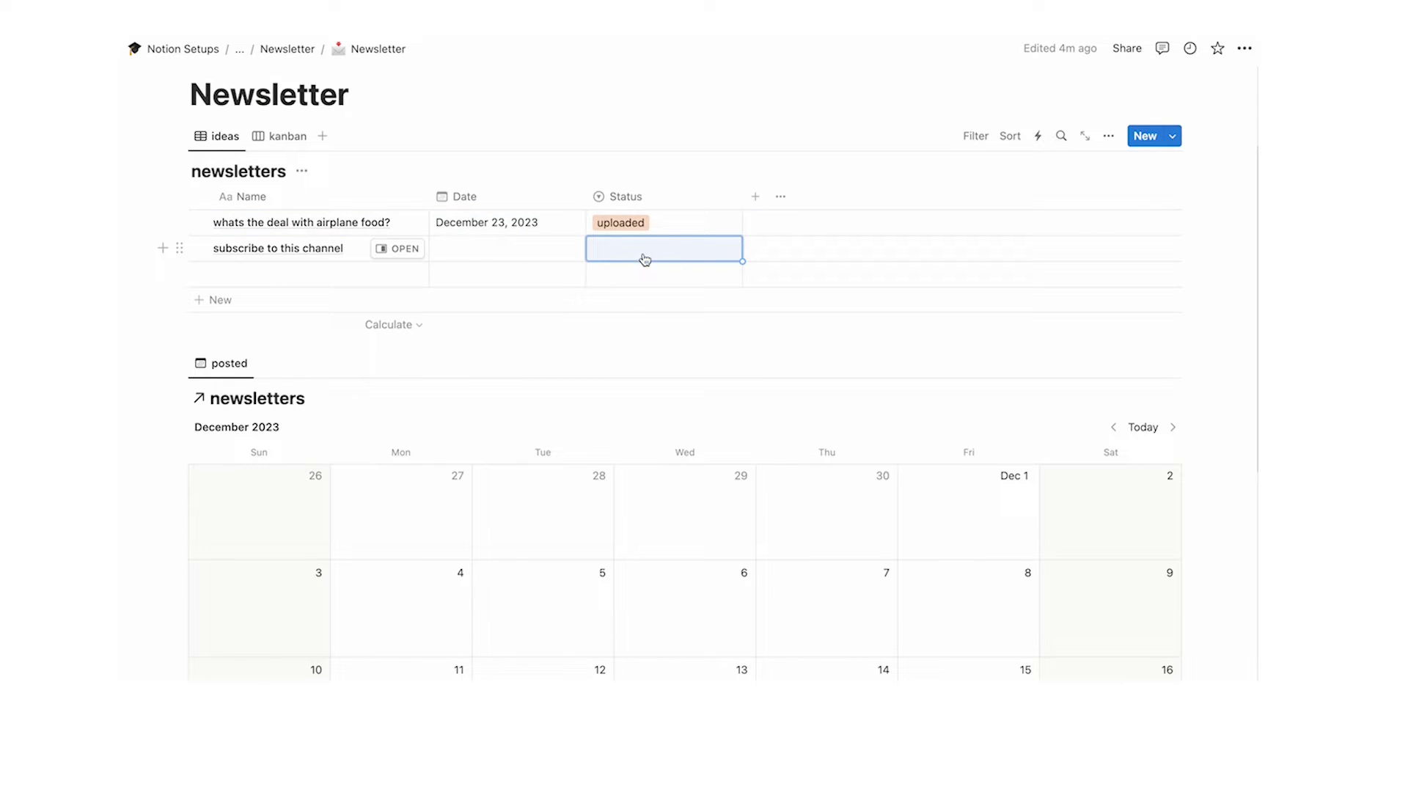
Set the Status of "subscribe to this channel" to draft and compare the ideas and kanban views
{"action": "left_click", "coordinate": [653, 255]}
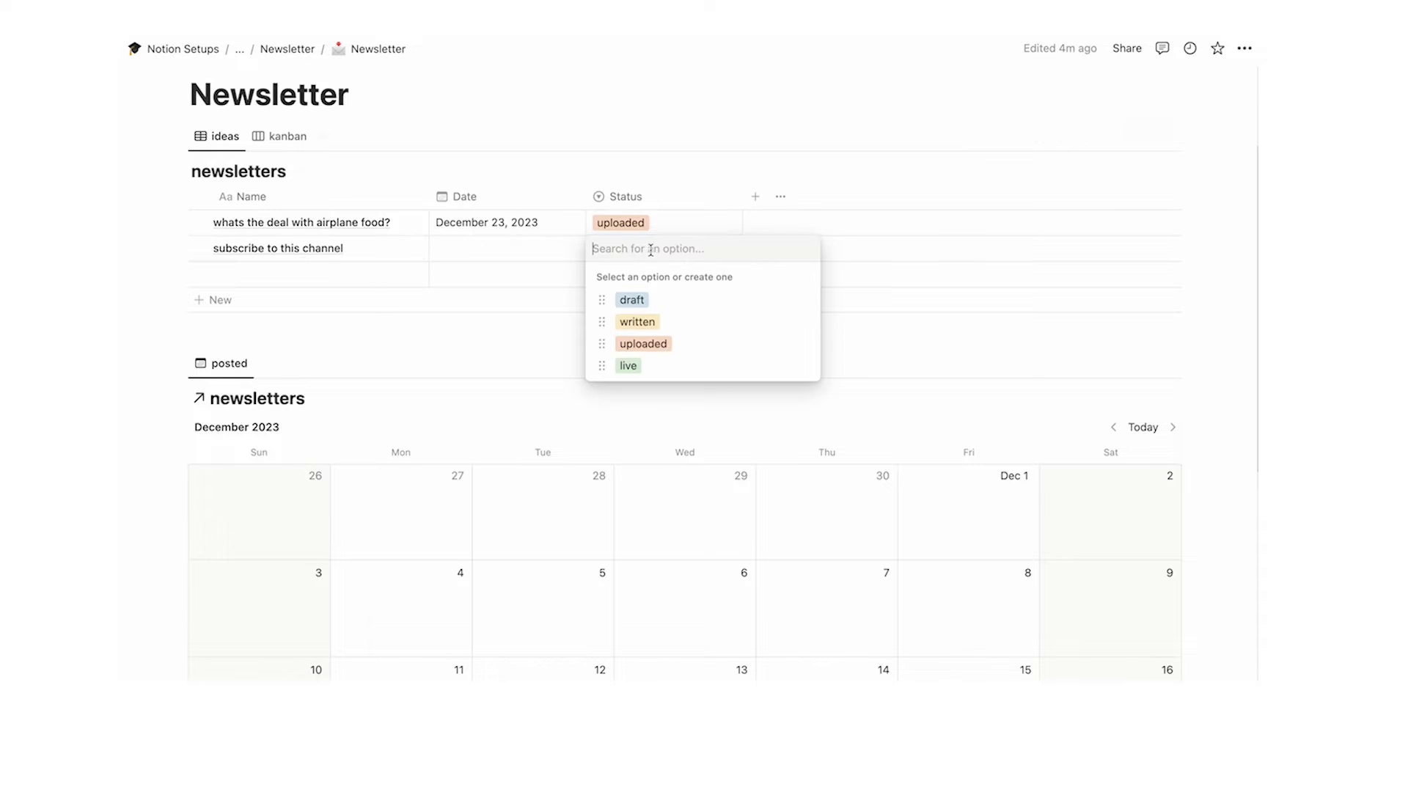
{"action": "left_click", "coordinate": [632, 299]}
{"action": "left_click", "coordinate": [286, 135]}
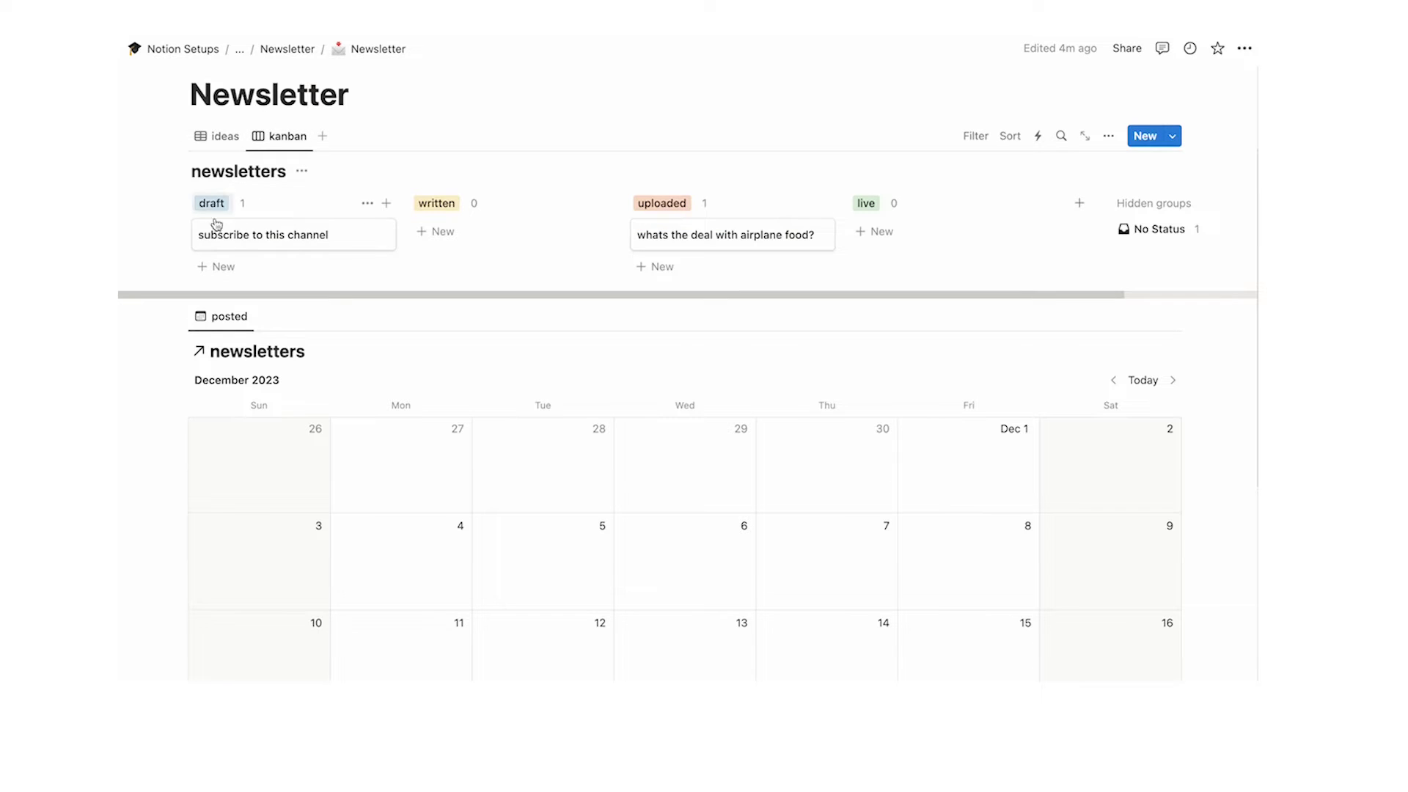
{"action": "scroll", "coordinate": [285, 232], "scroll_direction": "up", "scroll_amount": 3}
{"action": "left_click", "coordinate": [216, 292]}
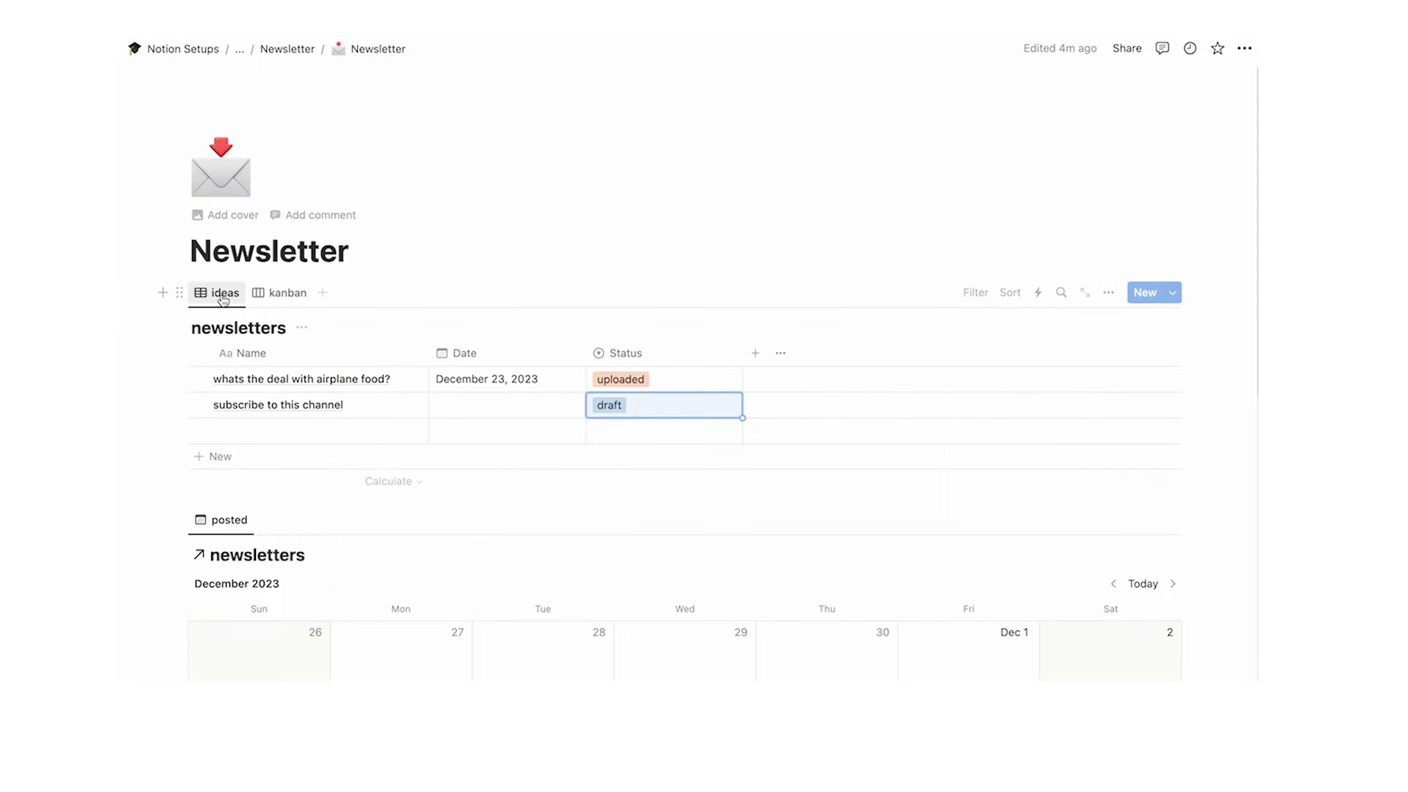
{"action": "left_click", "coordinate": [283, 293]}
Open the airplane food entry from the posted calendar to examine its Date and Status, and close it
{"action": "scroll", "coordinate": [731, 149], "scroll_direction": "down", "scroll_amount": 5}
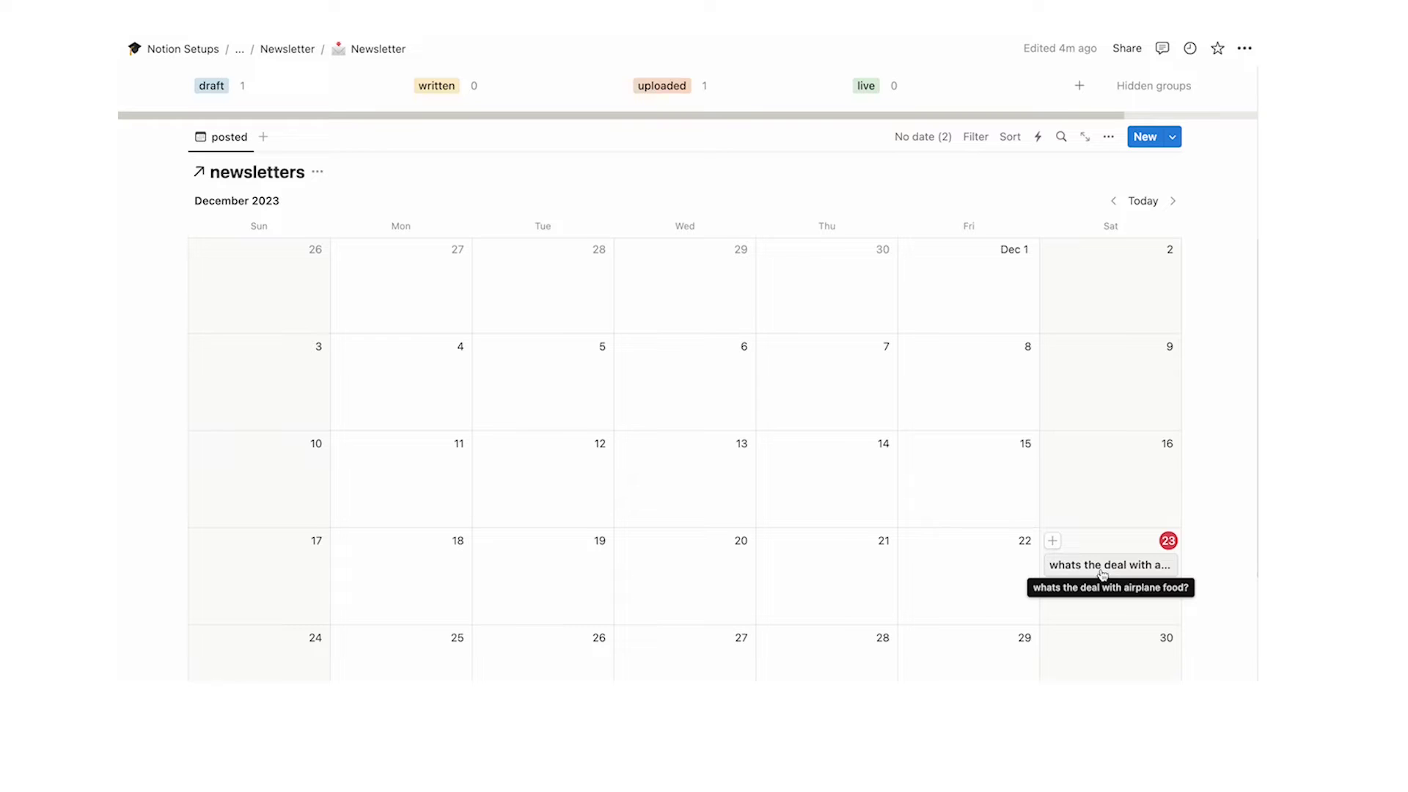
{"action": "scroll", "coordinate": [1085, 543], "scroll_direction": "up", "scroll_amount": 3}
{"action": "scroll", "coordinate": [1030, 426], "scroll_direction": "down", "scroll_amount": 3}
{"action": "left_click", "coordinate": [1086, 552]}
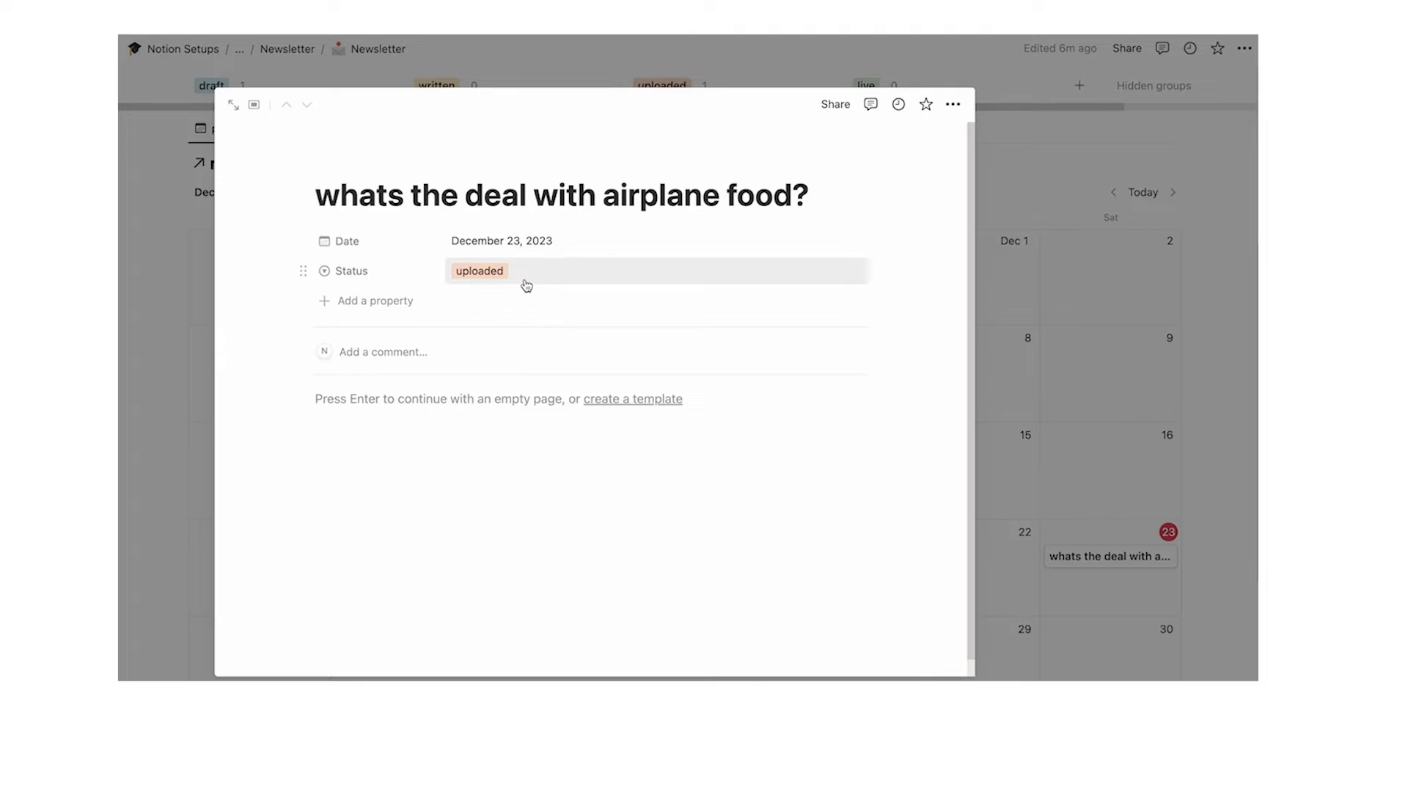
{"action": "left_click", "coordinate": [1050, 400]}
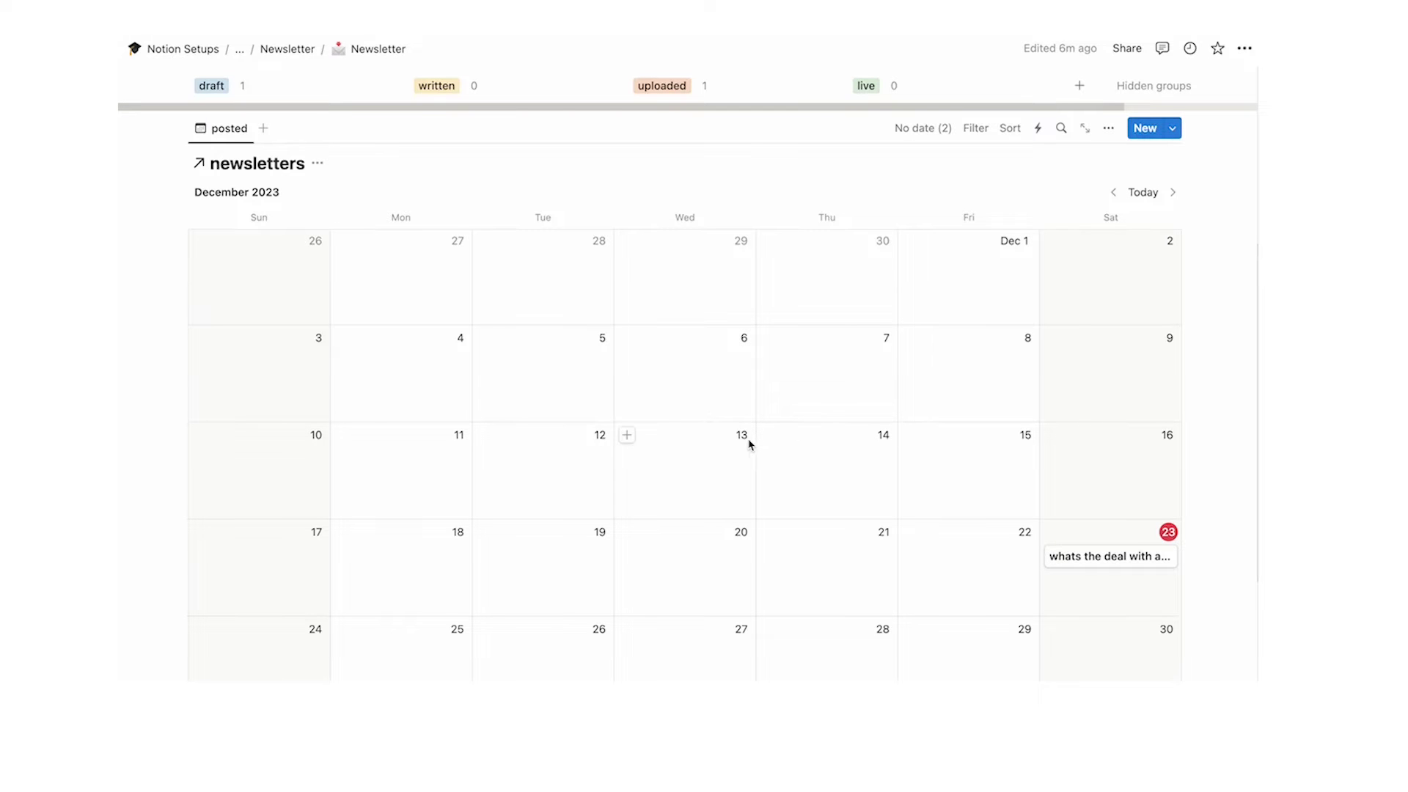
Show the Status property on the entries of the posted calendar and close the view settings
{"action": "left_click", "coordinate": [1109, 130]}
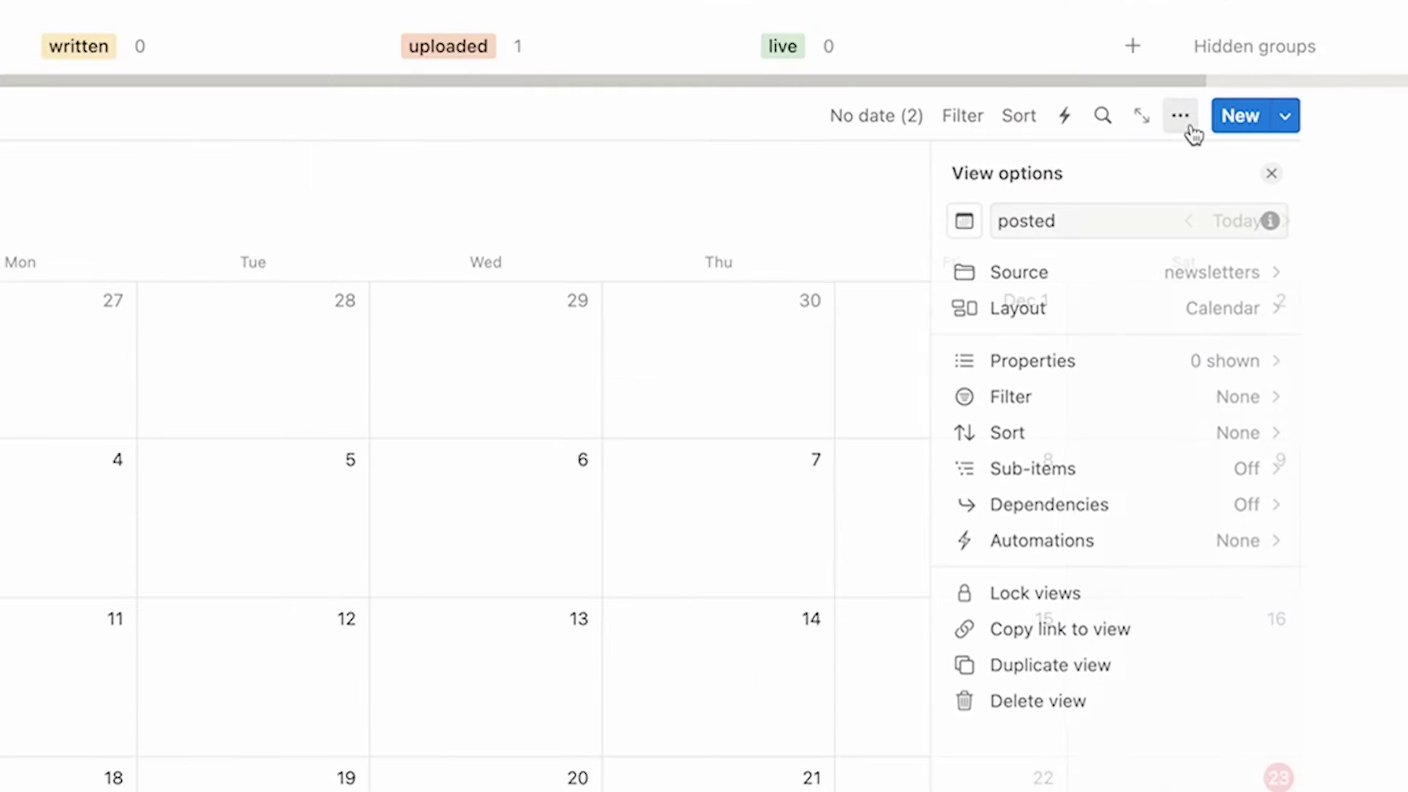
{"action": "left_click", "coordinate": [1112, 370]}
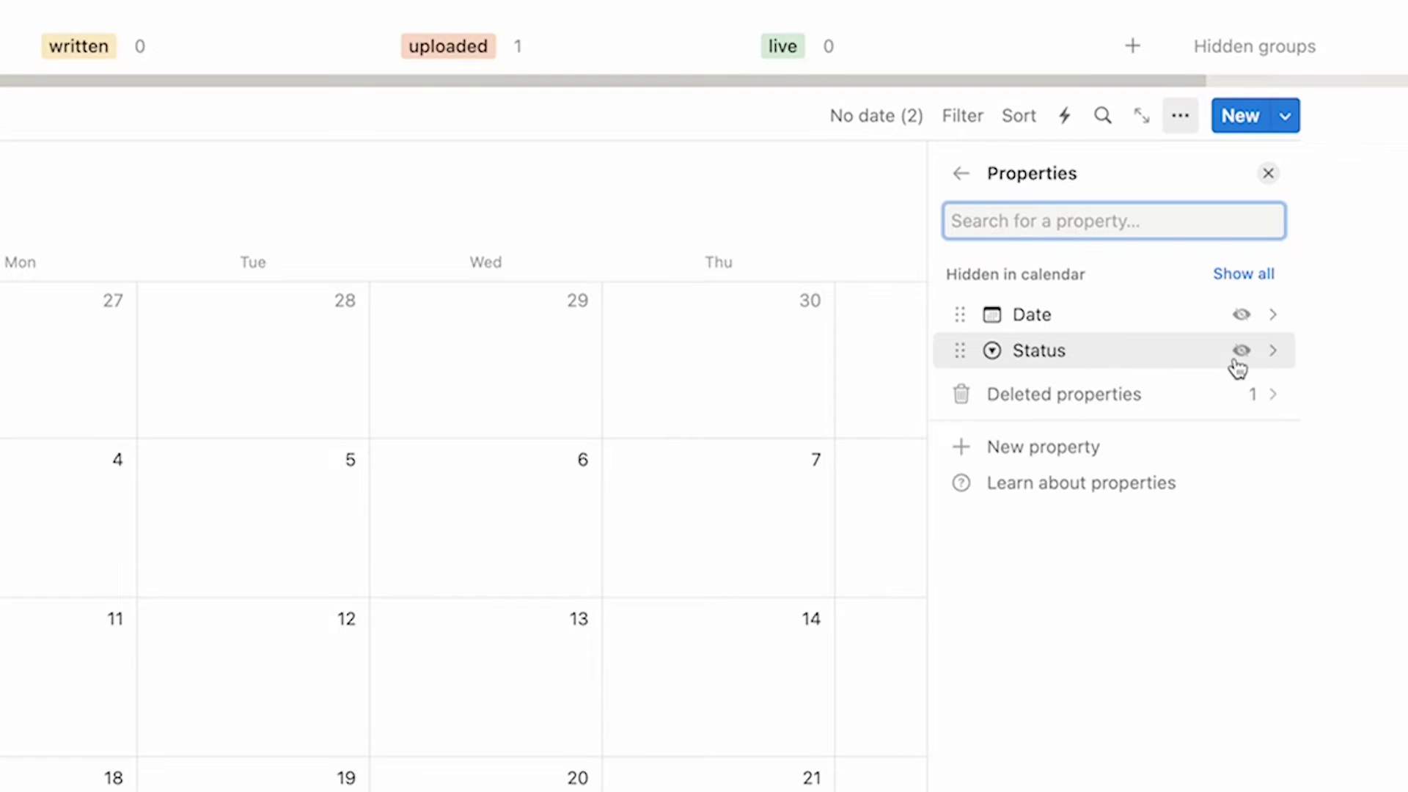
{"action": "left_click", "coordinate": [1241, 351]}
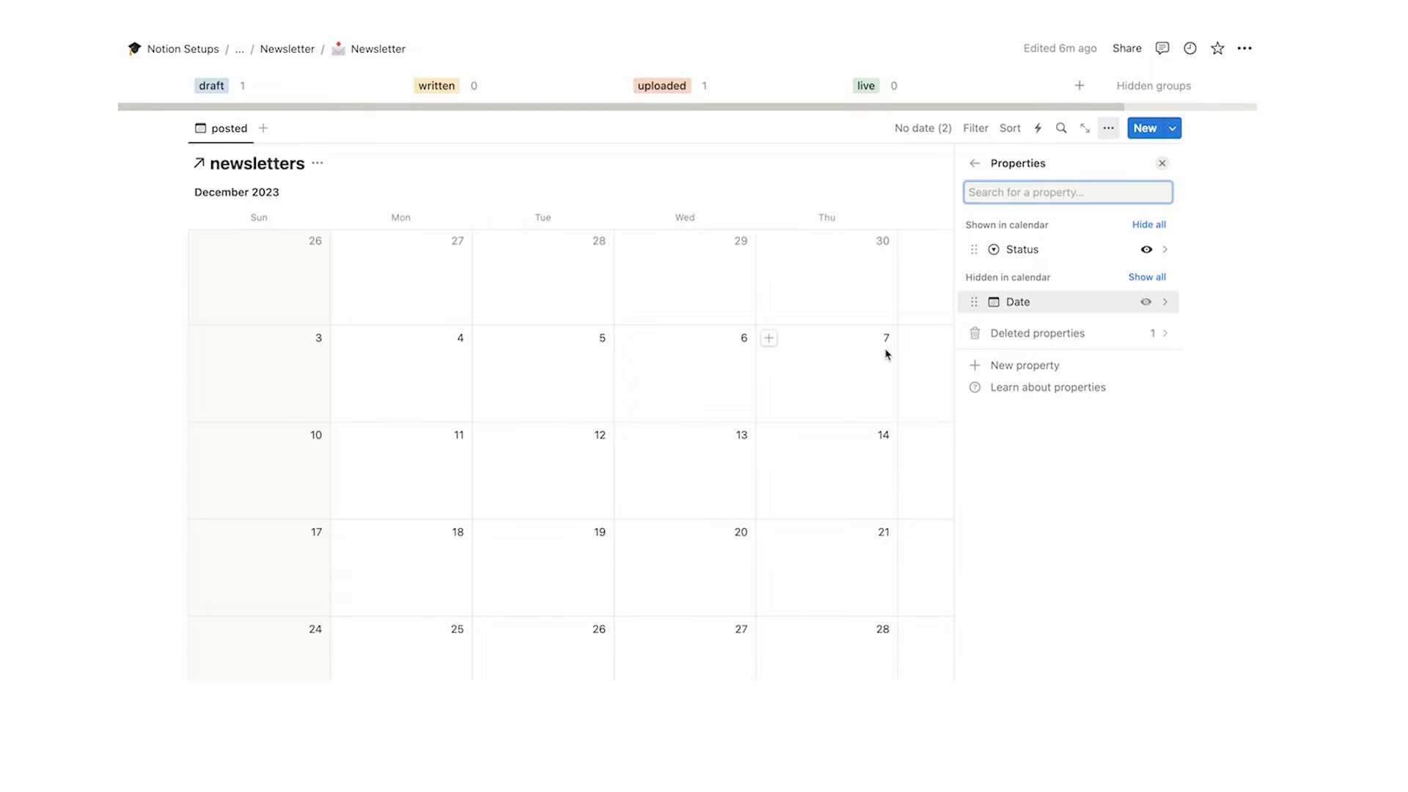
{"action": "left_click", "coordinate": [887, 354]}
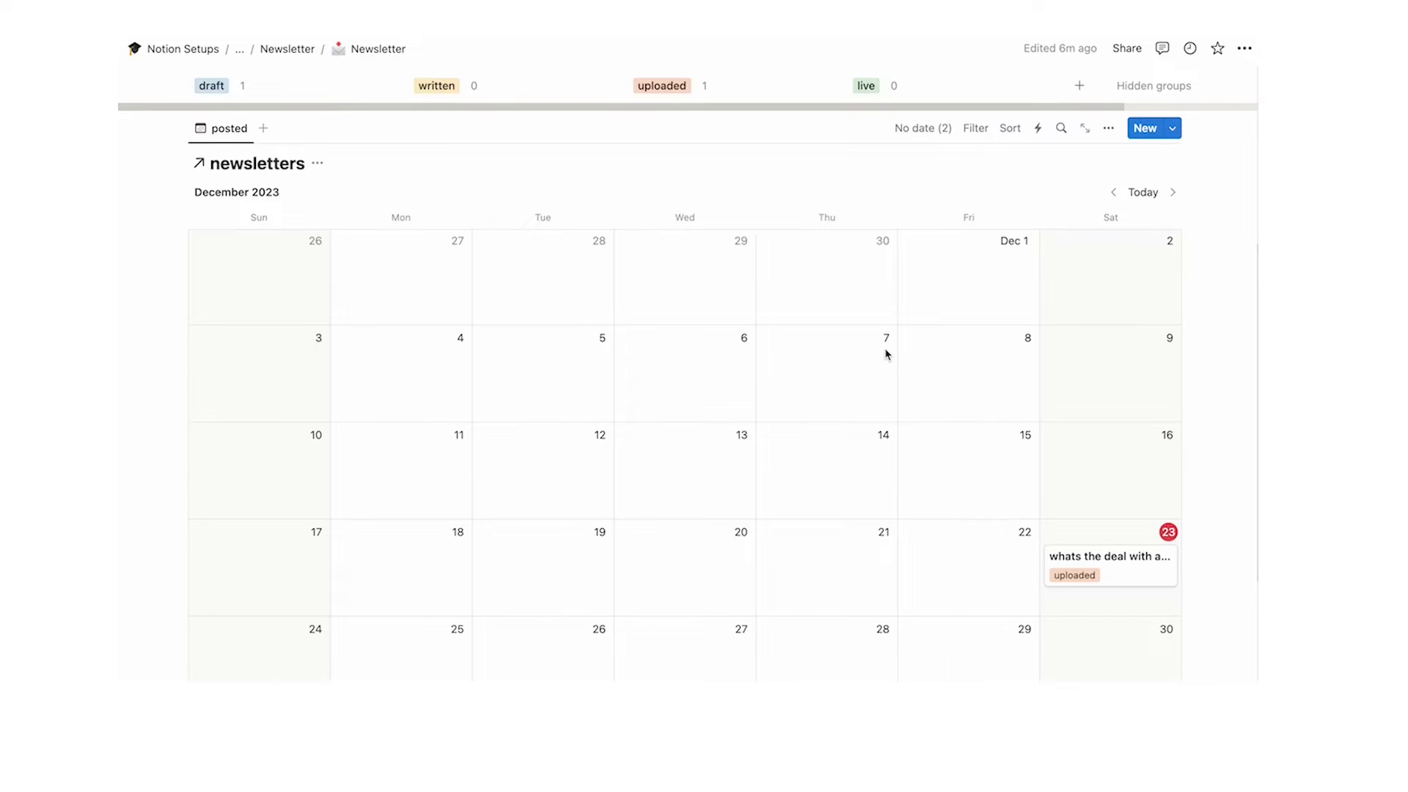
Change the airplane food entry's Status first to draft and finally to live from the posted calendar, checking the ideas table in between
{"action": "left_click", "coordinate": [1102, 582]}
{"action": "left_click", "coordinate": [541, 277]}
{"action": "left_click", "coordinate": [490, 324]}
{"action": "left_click", "coordinate": [999, 392]}
{"action": "scroll", "coordinate": [1012, 569], "scroll_direction": "up", "scroll_amount": 5}
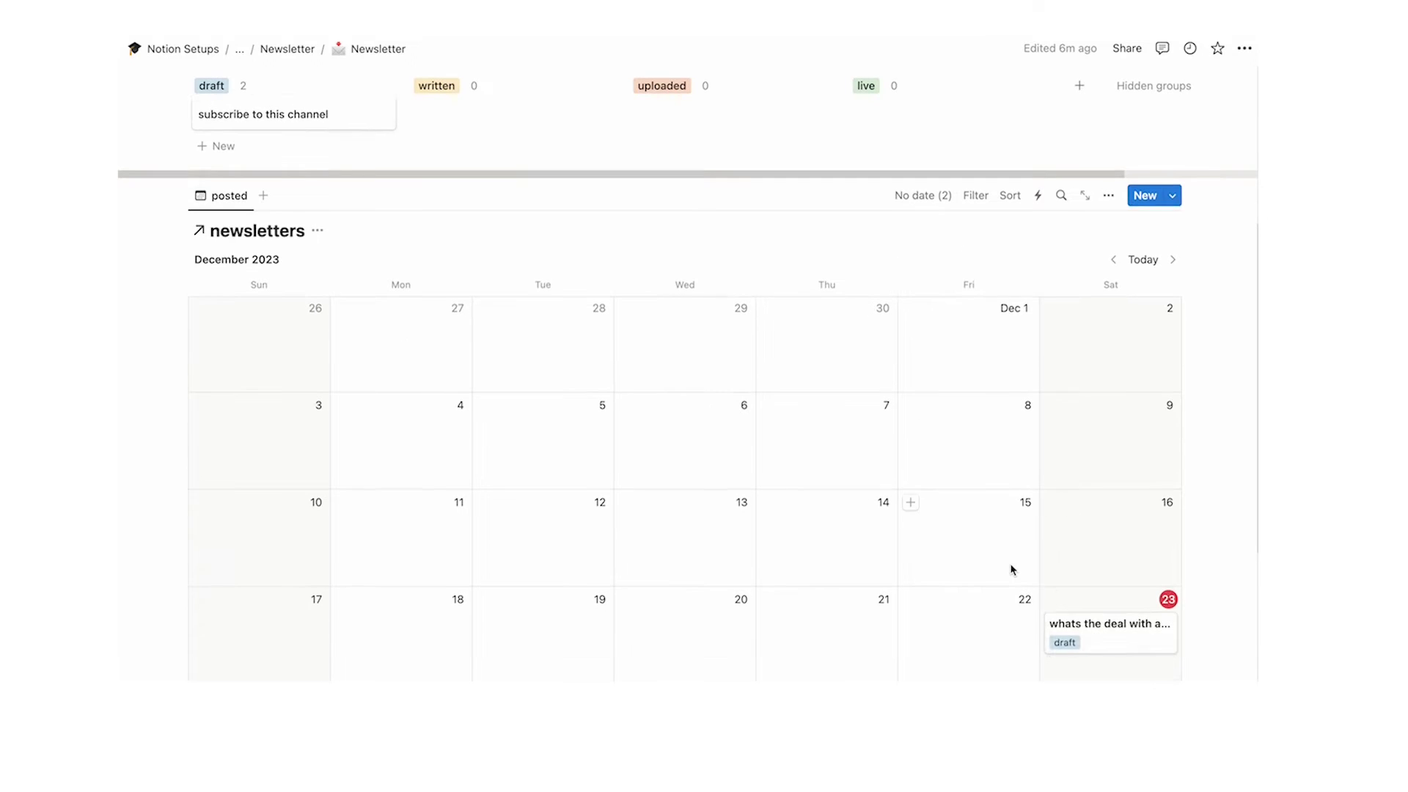
{"action": "left_click", "coordinate": [220, 299]}
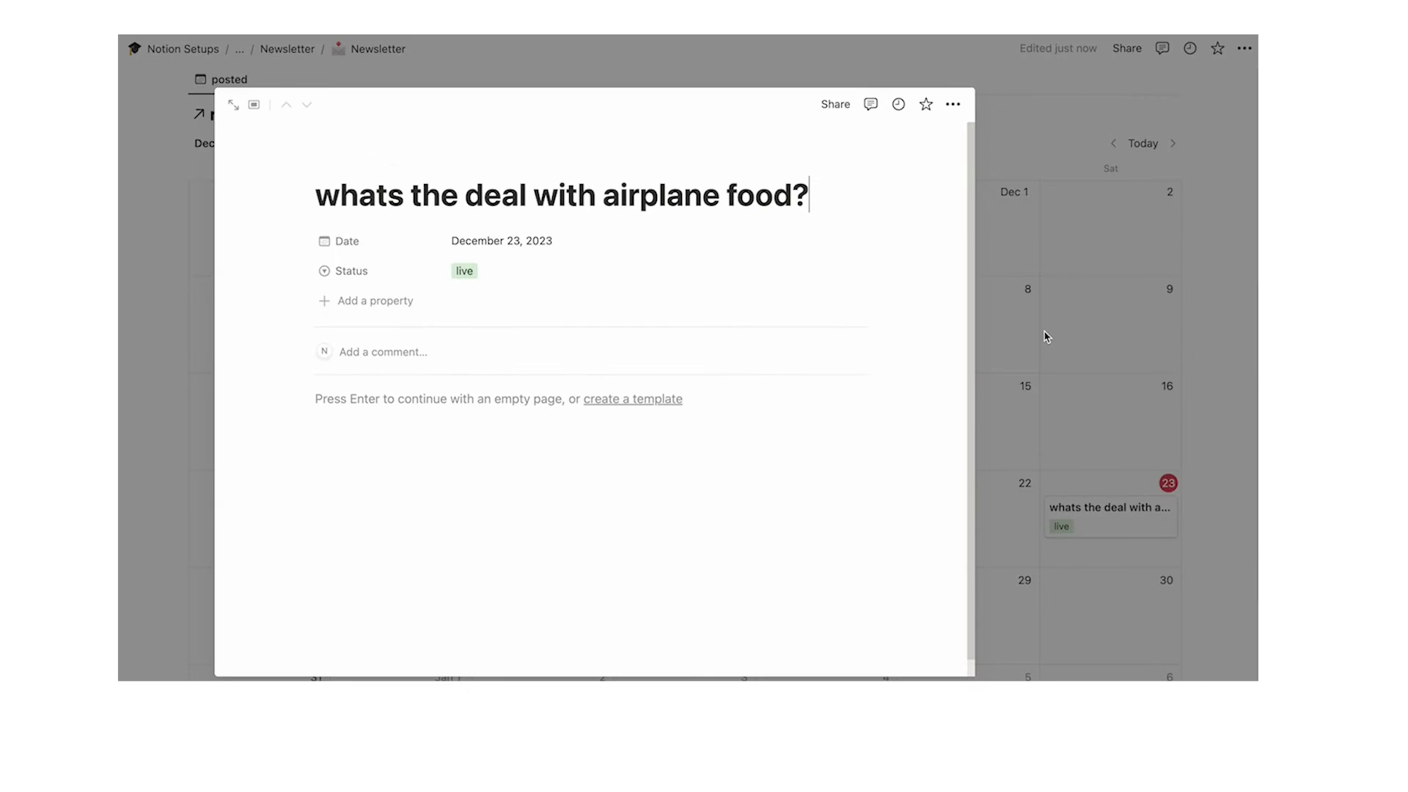
{"action": "left_click", "coordinate": [1046, 336]}
Add a table view below the posted calendar with the newsletters database as its data source
{"action": "scroll", "coordinate": [764, 309], "scroll_direction": "down", "scroll_amount": 4}
{"action": "left_click", "coordinate": [423, 556]}
{"action": "key", "text": "Return"}
{"action": "type", "text": "/da"}
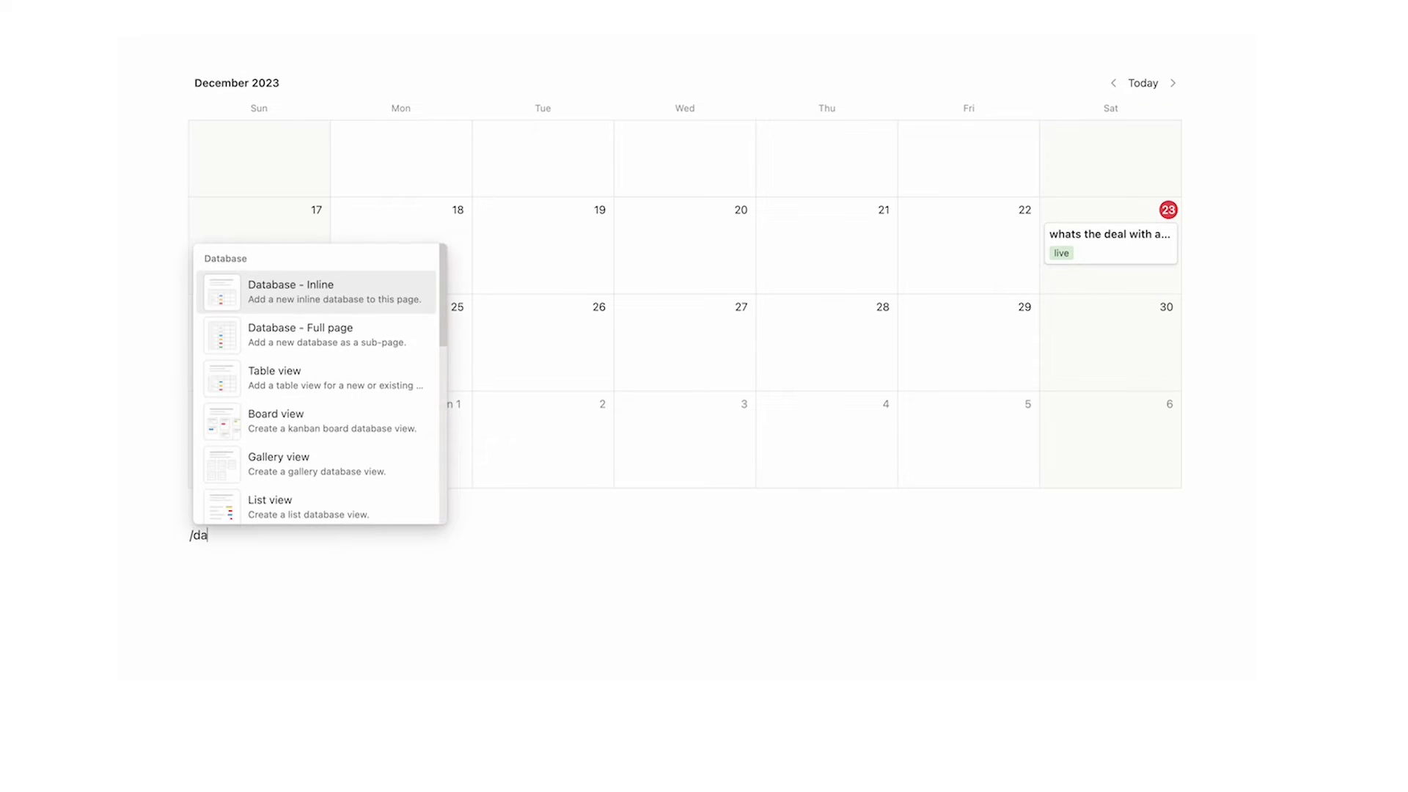
{"action": "left_click", "coordinate": [303, 389]}
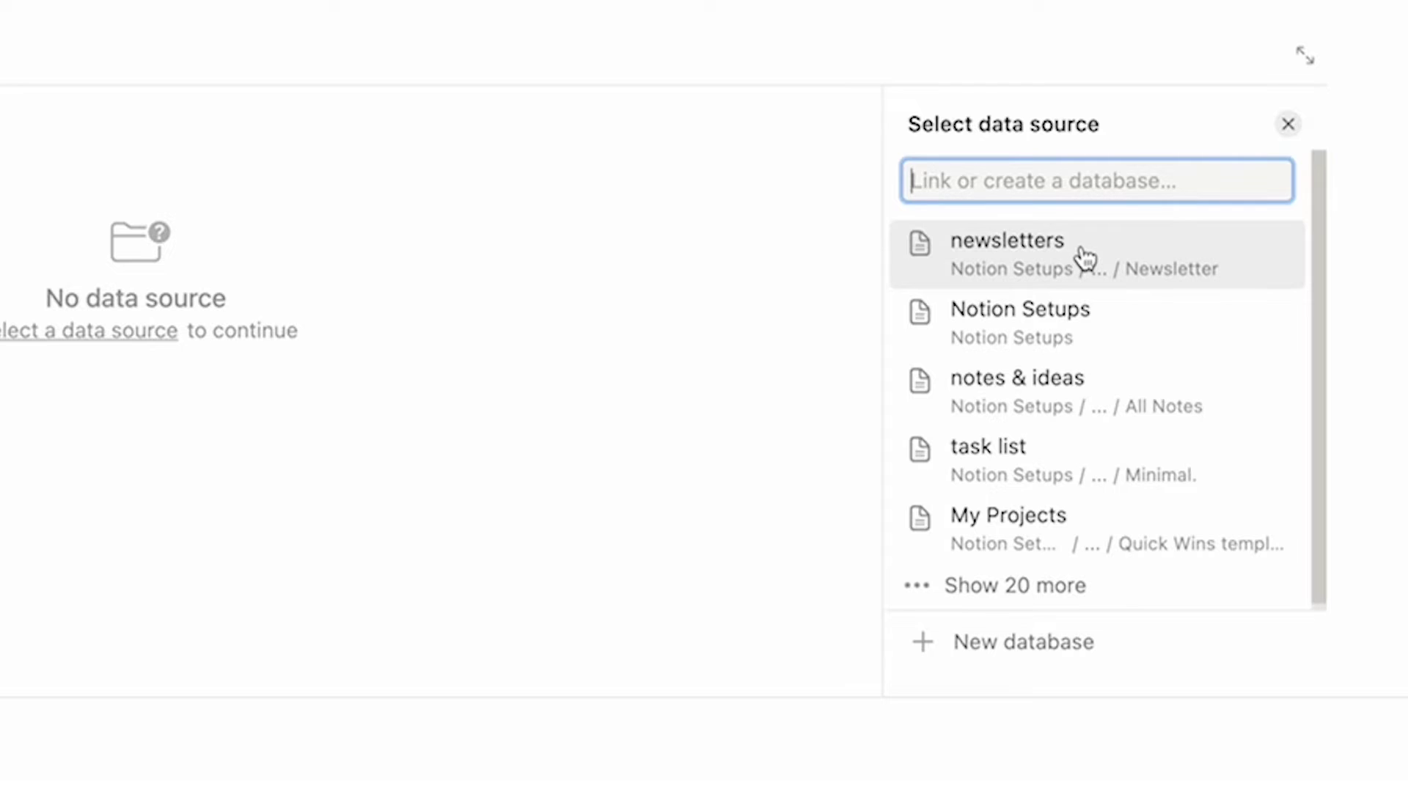
{"action": "left_click", "coordinate": [1087, 257]}
Rename the new linked table view to "LIVE" and close its view settings
{"action": "left_click", "coordinate": [233, 320]}
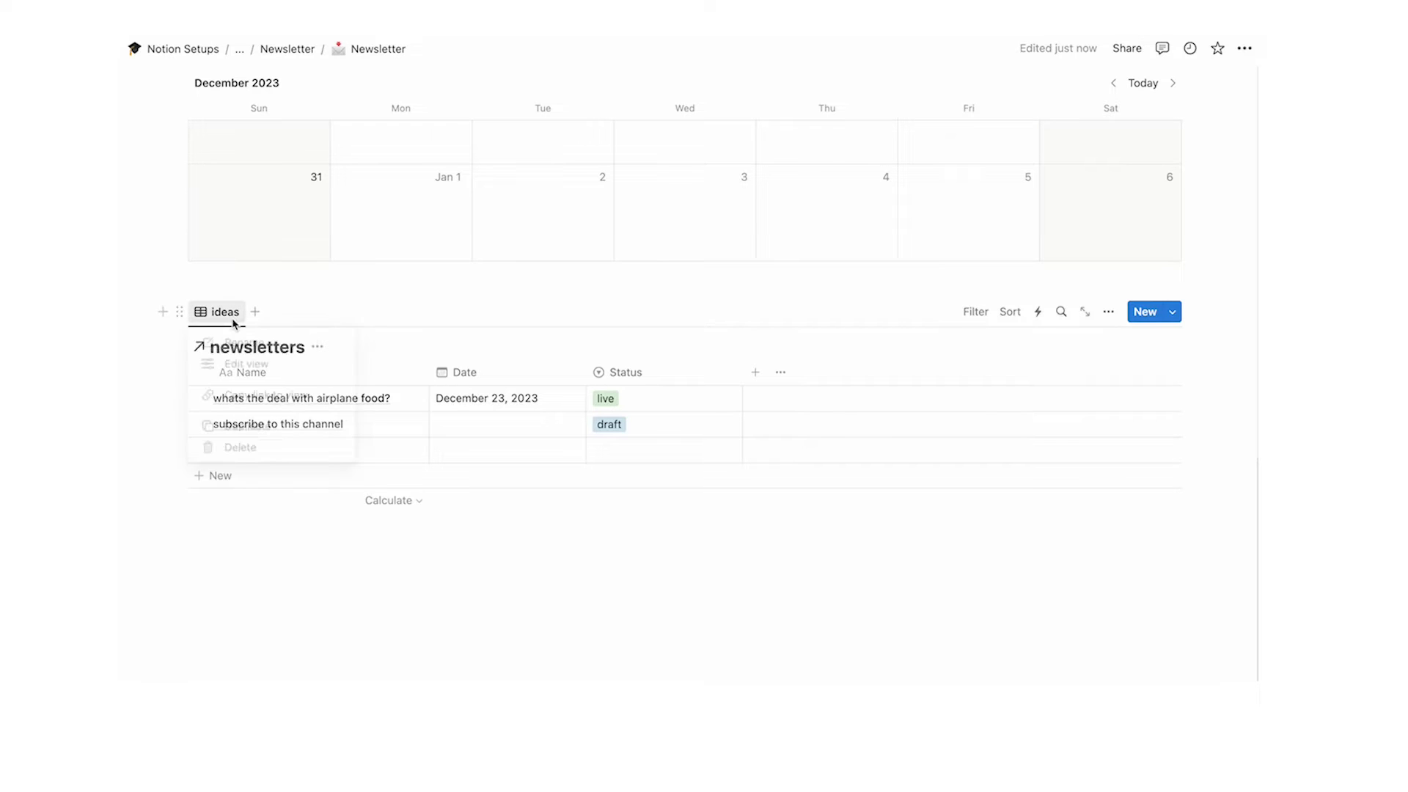
{"action": "left_click", "coordinate": [247, 364]}
{"action": "type", "text": "LIVE"}
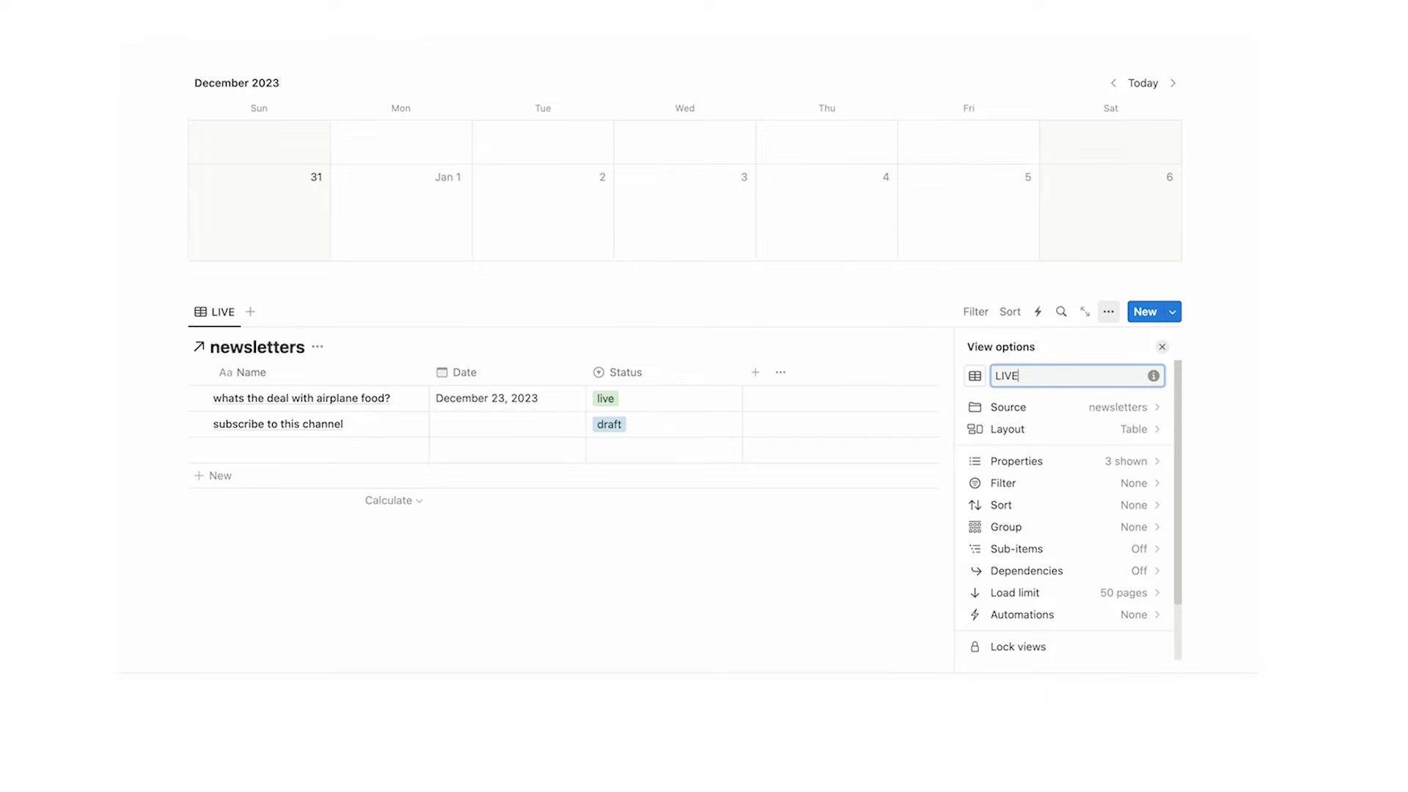
{"action": "left_click", "coordinate": [409, 512]}
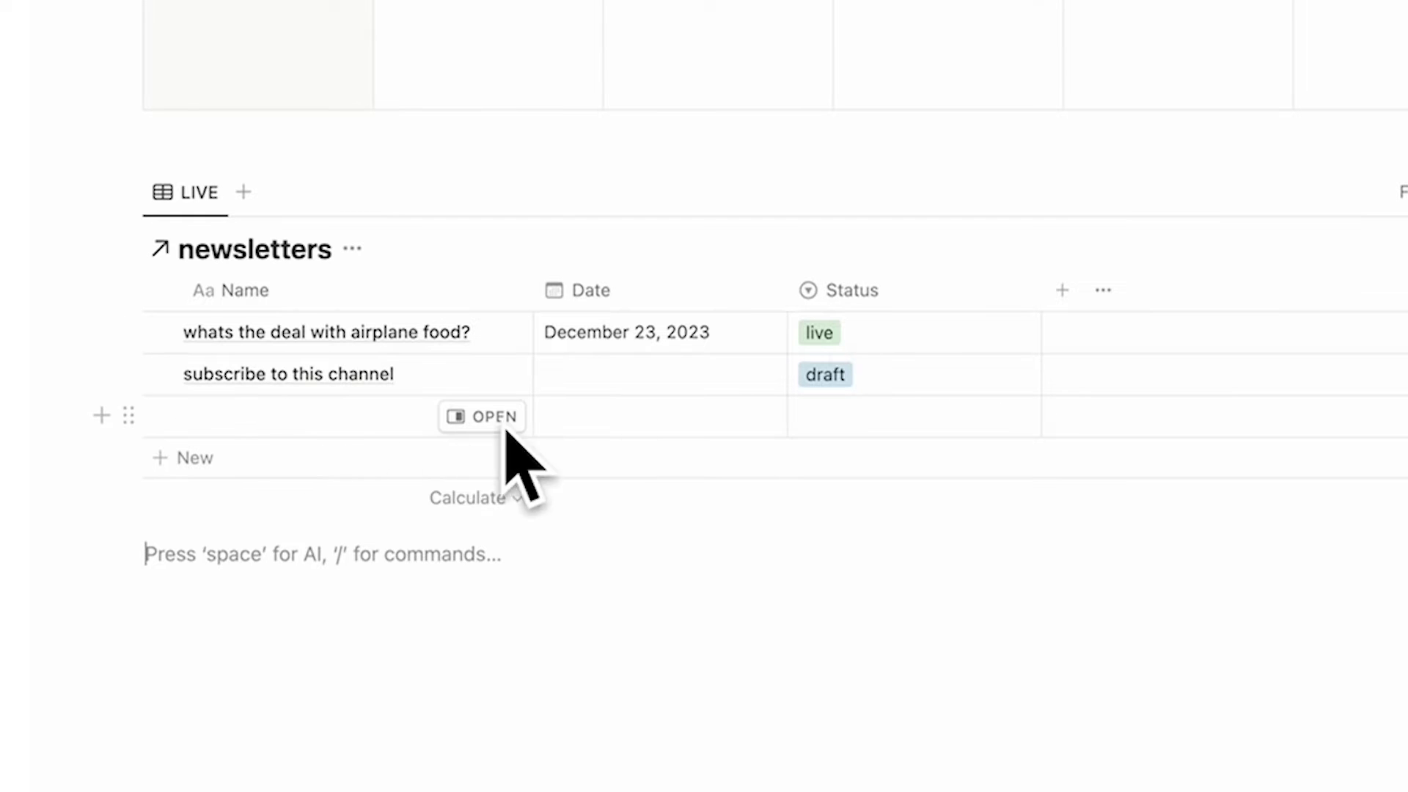
Name the third entry "blank" in the LIVE table and check it in the ideas table
{"action": "left_click", "coordinate": [269, 415]}
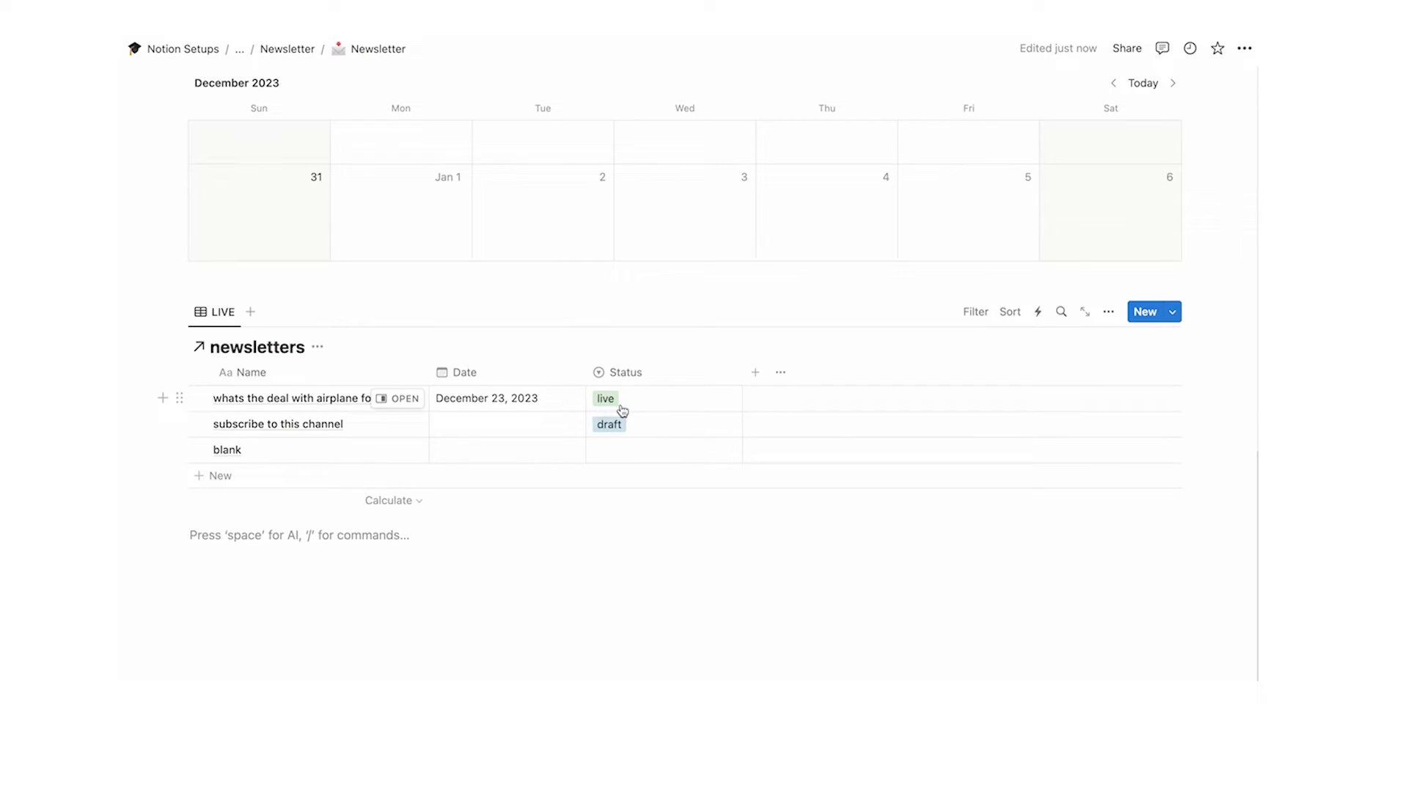
{"action": "left_click", "coordinate": [179, 449]}
{"action": "left_click", "coordinate": [317, 599]}
{"action": "scroll", "coordinate": [312, 586], "scroll_direction": "up", "scroll_amount": 15}
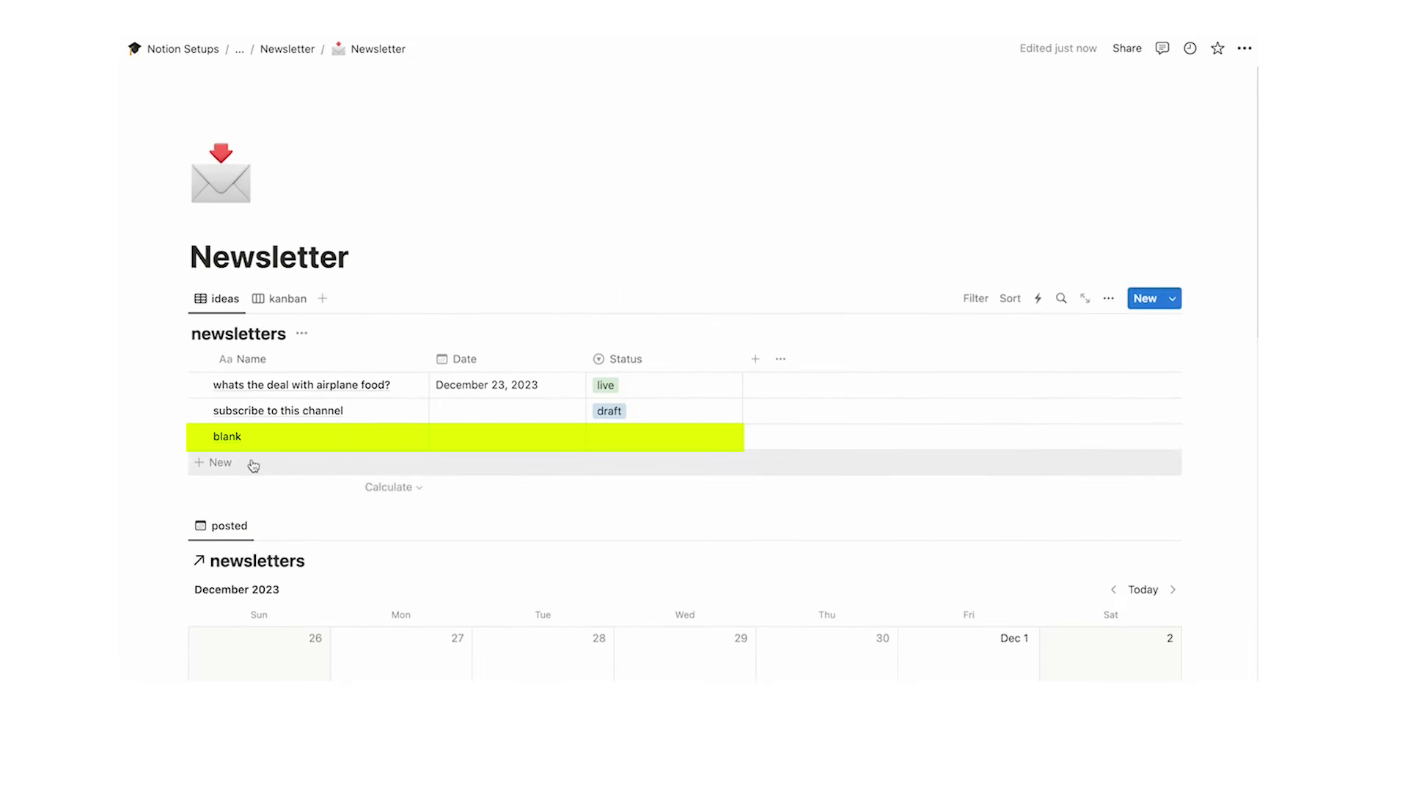
{"action": "scroll", "coordinate": [253, 465], "scroll_direction": "down", "scroll_amount": 15}
Delete the "blank" entry from the LIVE table and check the ideas table
{"action": "left_click", "coordinate": [182, 422]}
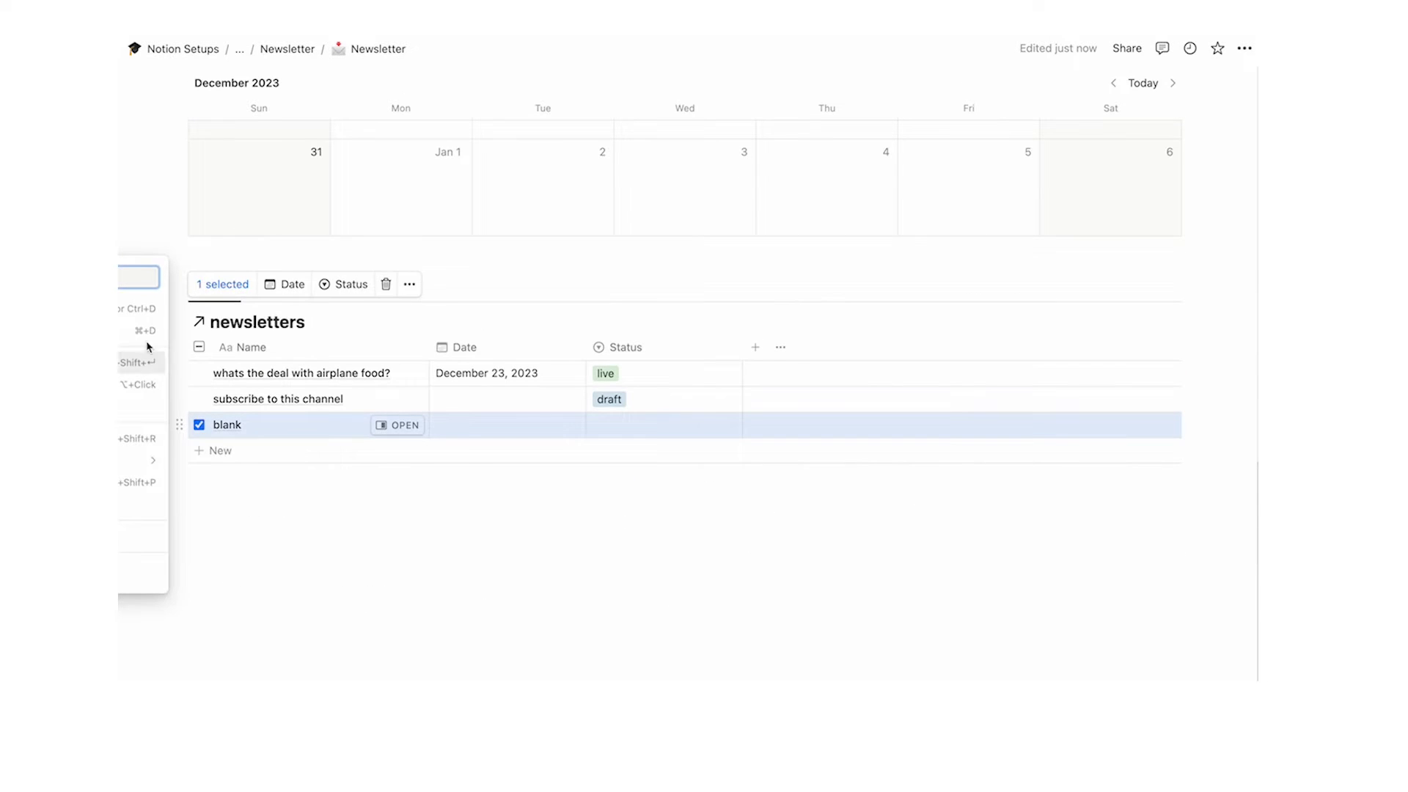
{"action": "key", "text": "Delete"}
{"action": "scroll", "coordinate": [367, 528], "scroll_direction": "up", "scroll_amount": 10}
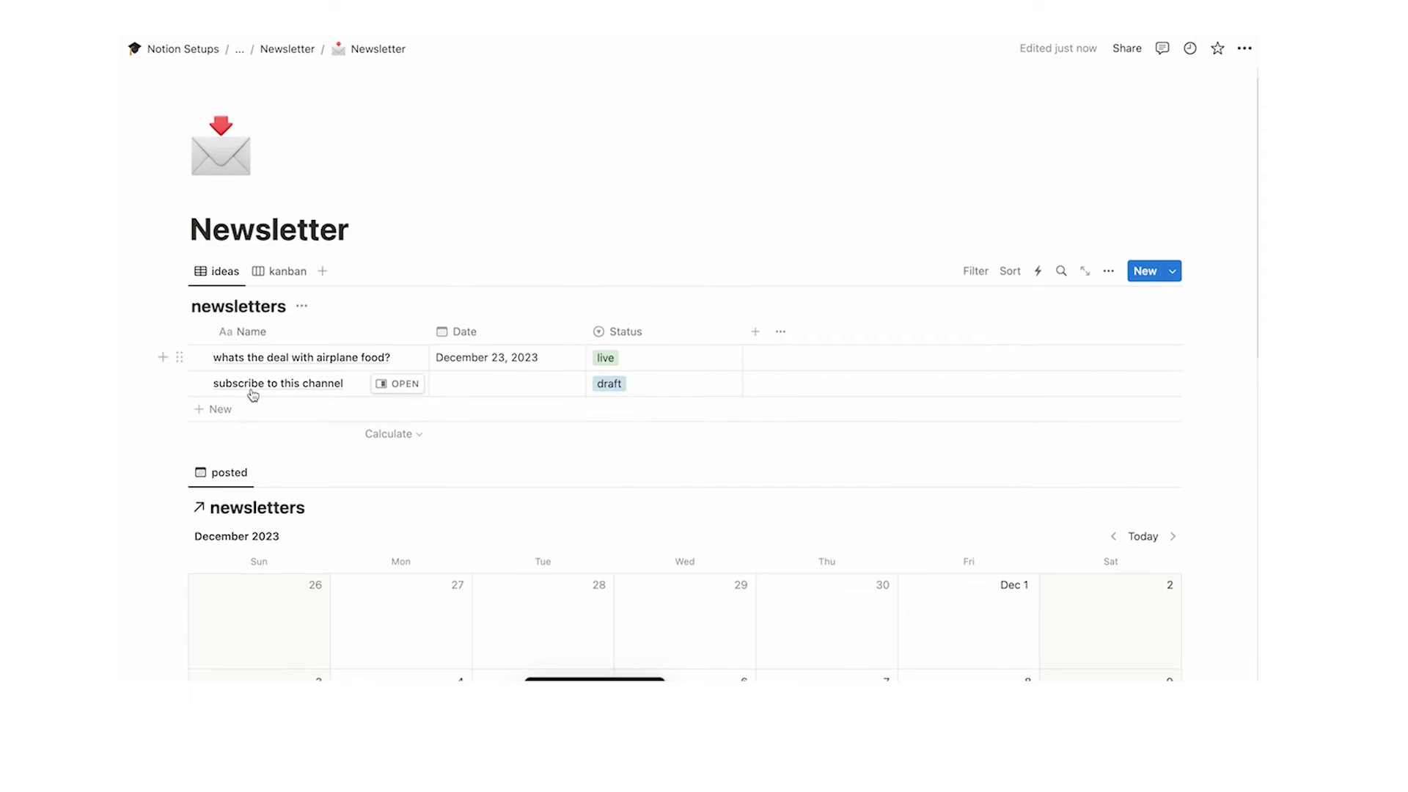
Add an advanced filter to the LIVE table with the rule Status is live, trying the uploaded and written options too
{"action": "scroll", "coordinate": [362, 384], "scroll_direction": "down", "scroll_amount": 12}
{"action": "mouse_move", "coordinate": [384, 399]}
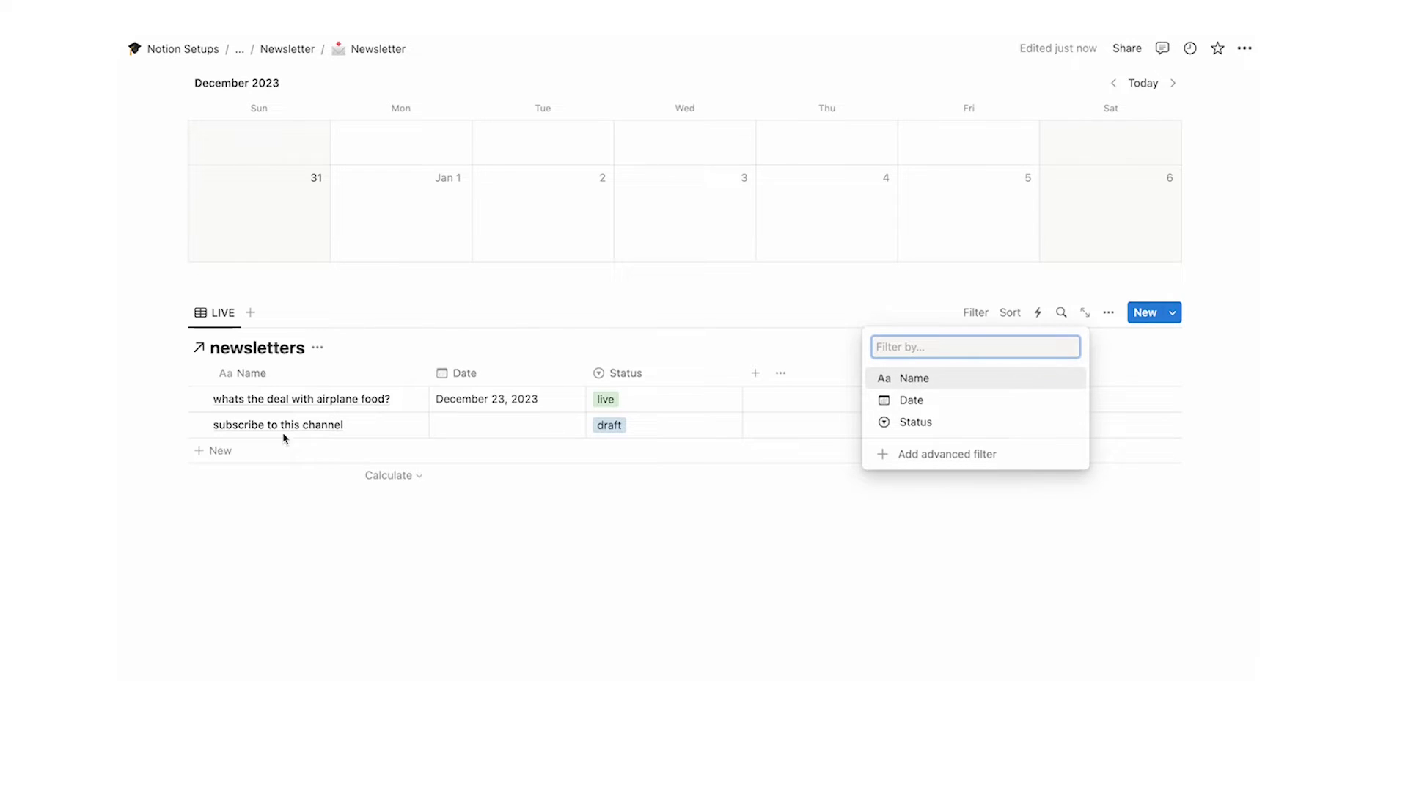
{"action": "left_click", "coordinate": [903, 458]}
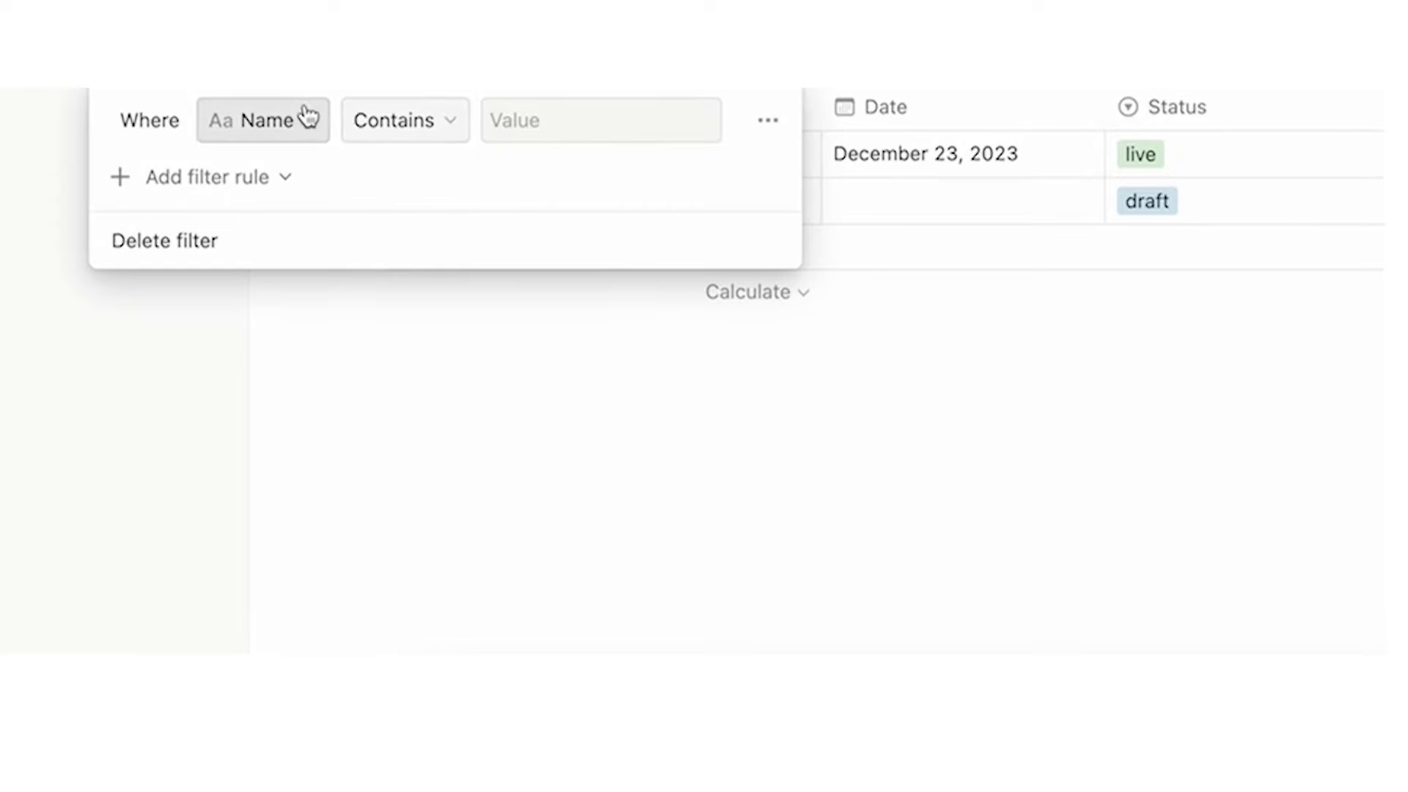
{"action": "left_click", "coordinate": [305, 119]}
{"action": "left_click", "coordinate": [179, 318]}
{"action": "left_click", "coordinate": [543, 130]}
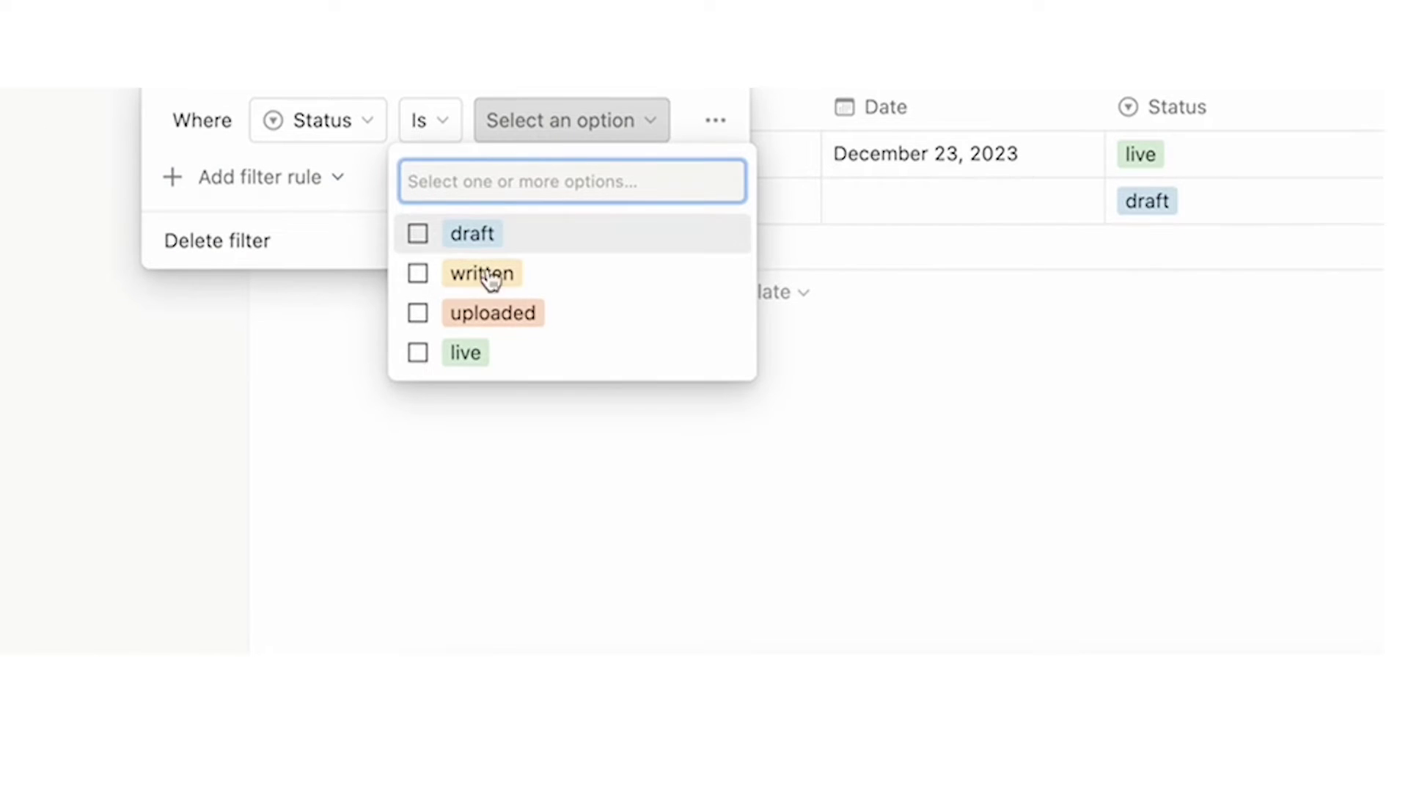
{"action": "left_click", "coordinate": [466, 355]}
{"action": "left_click", "coordinate": [419, 315]}
{"action": "left_click", "coordinate": [421, 314]}
{"action": "left_click", "coordinate": [421, 279]}
{"action": "left_click", "coordinate": [421, 278]}
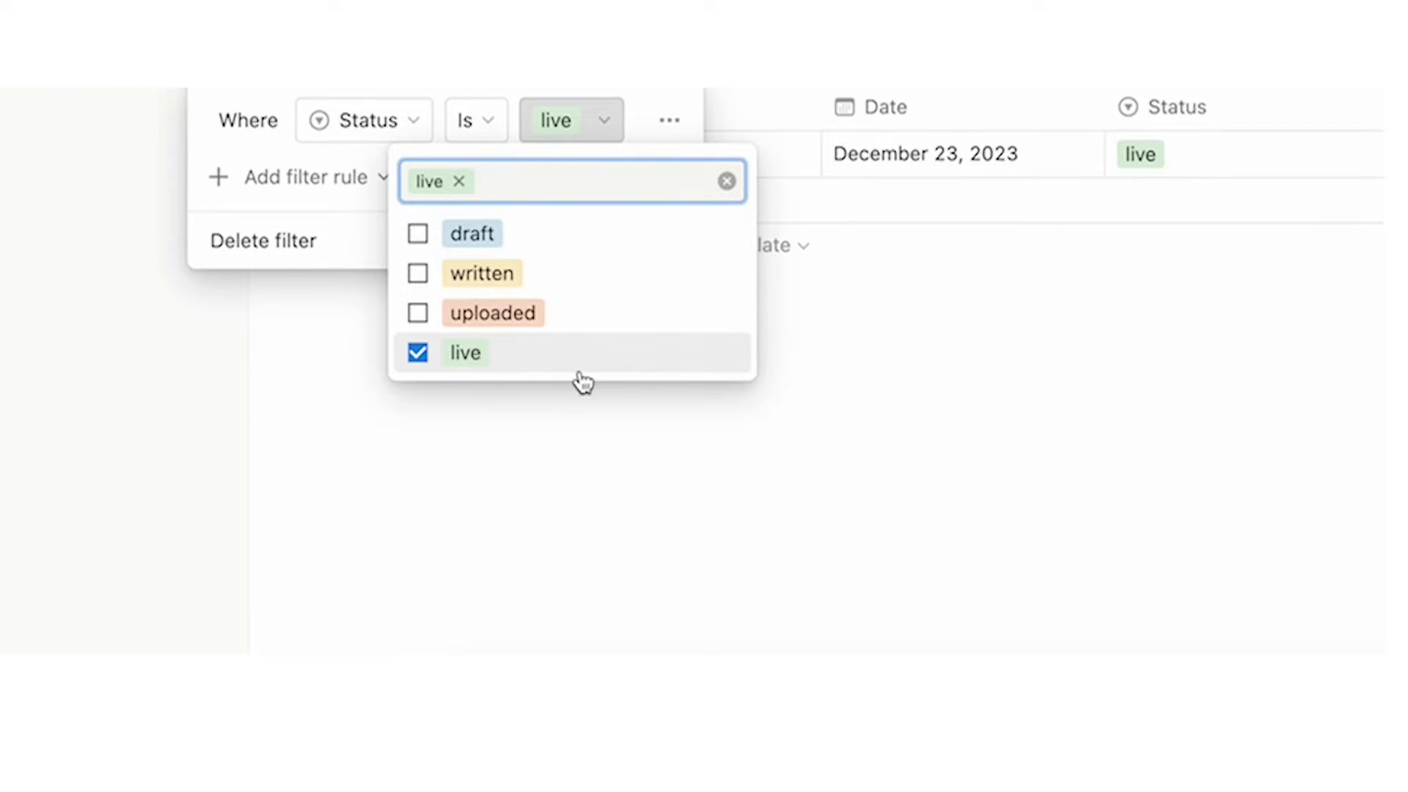
{"action": "left_click", "coordinate": [712, 426]}
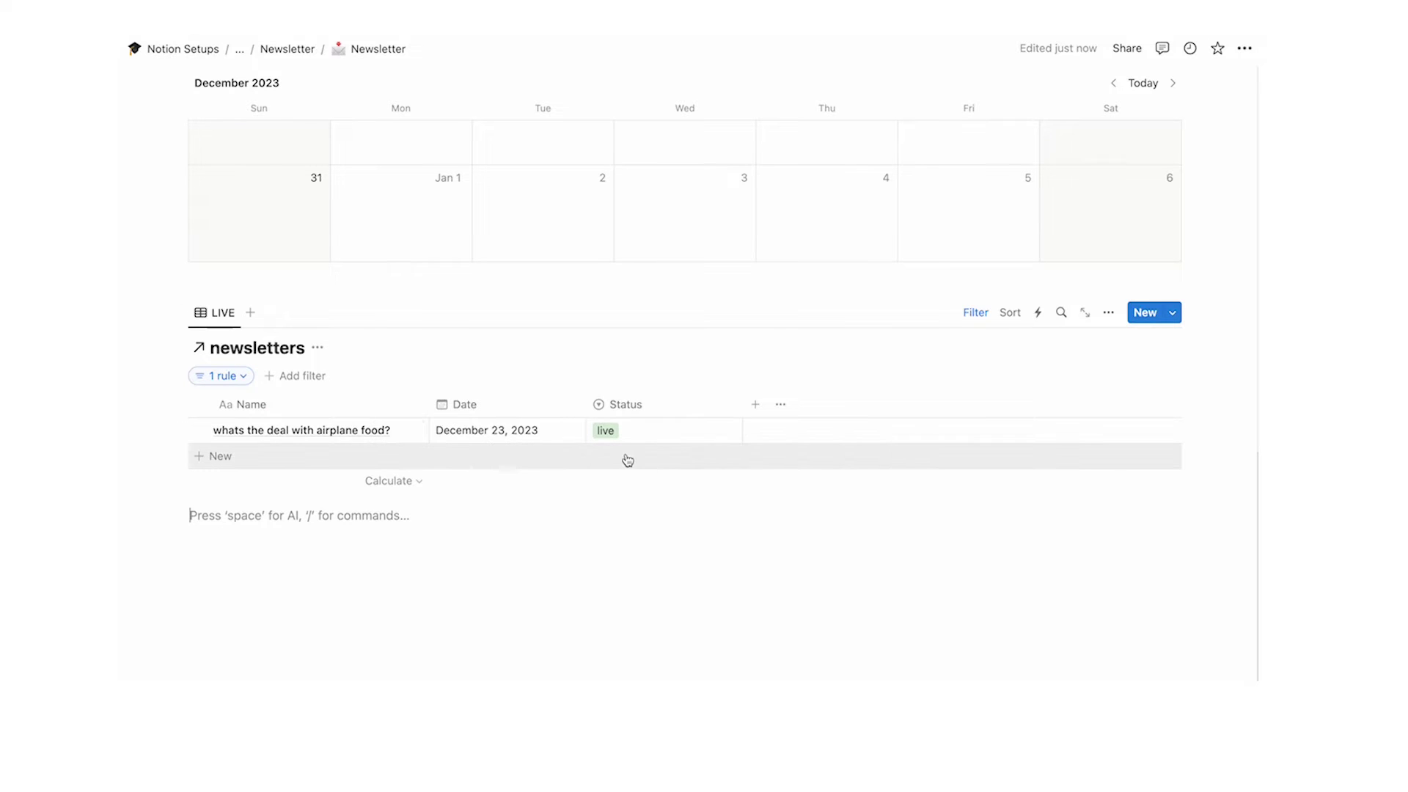
Add a number property named "Open Rate" to the LIVE newsletters table
{"action": "scroll", "coordinate": [629, 466], "scroll_direction": "up", "scroll_amount": 15}
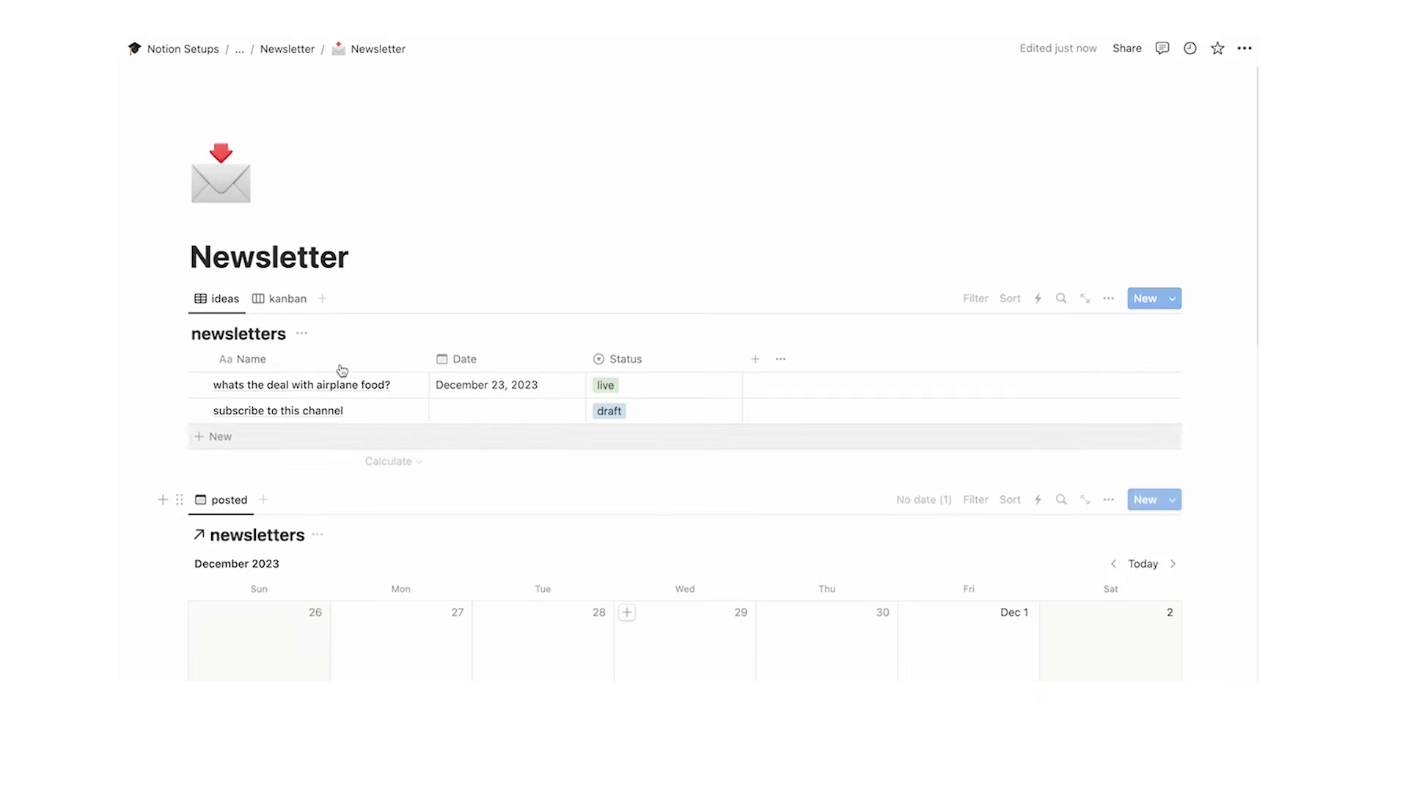
{"action": "scroll", "coordinate": [409, 333], "scroll_direction": "down", "scroll_amount": 15}
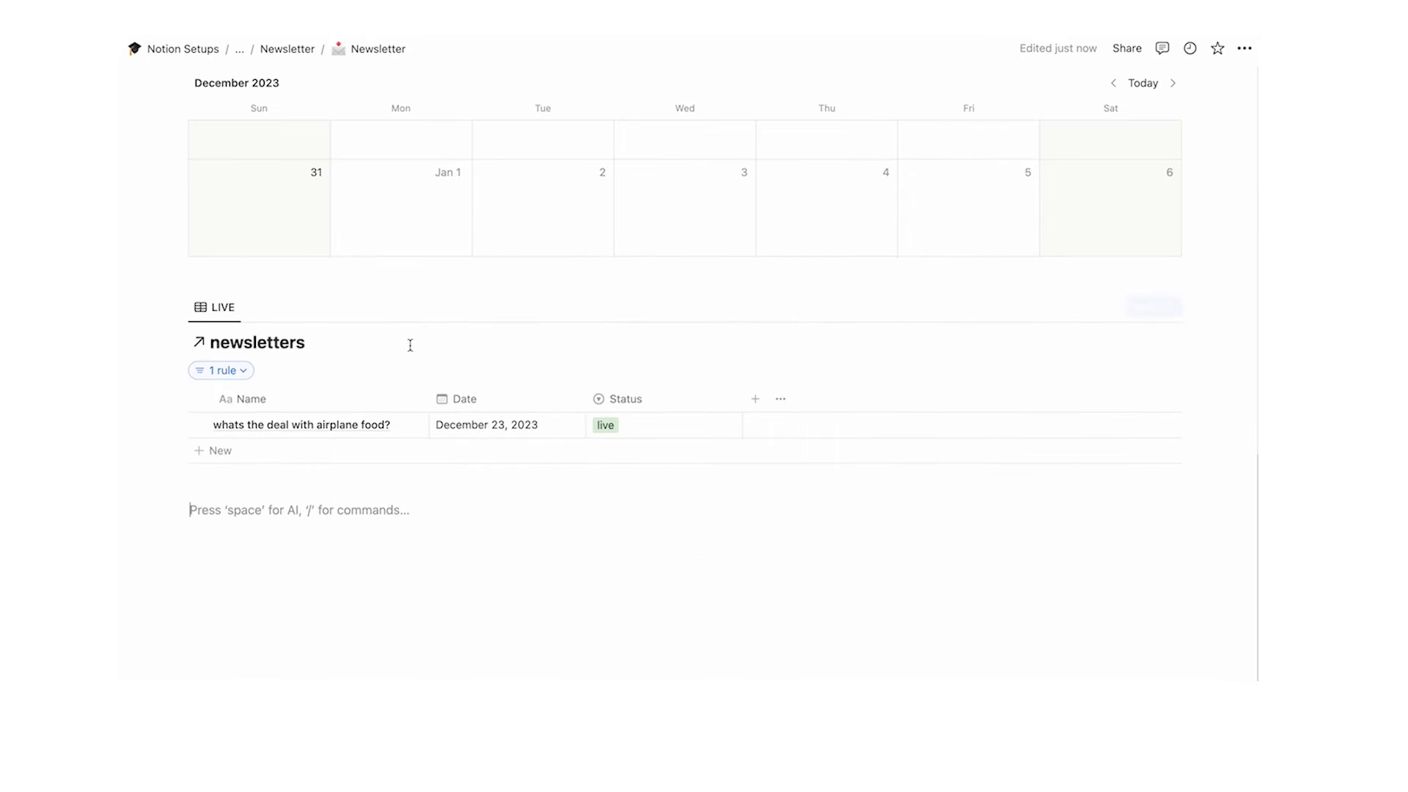
{"action": "scroll", "coordinate": [389, 337], "scroll_direction": "up", "scroll_amount": 10}
{"action": "scroll", "coordinate": [389, 321], "scroll_direction": "down", "scroll_amount": 12}
{"action": "left_click", "coordinate": [756, 398]}
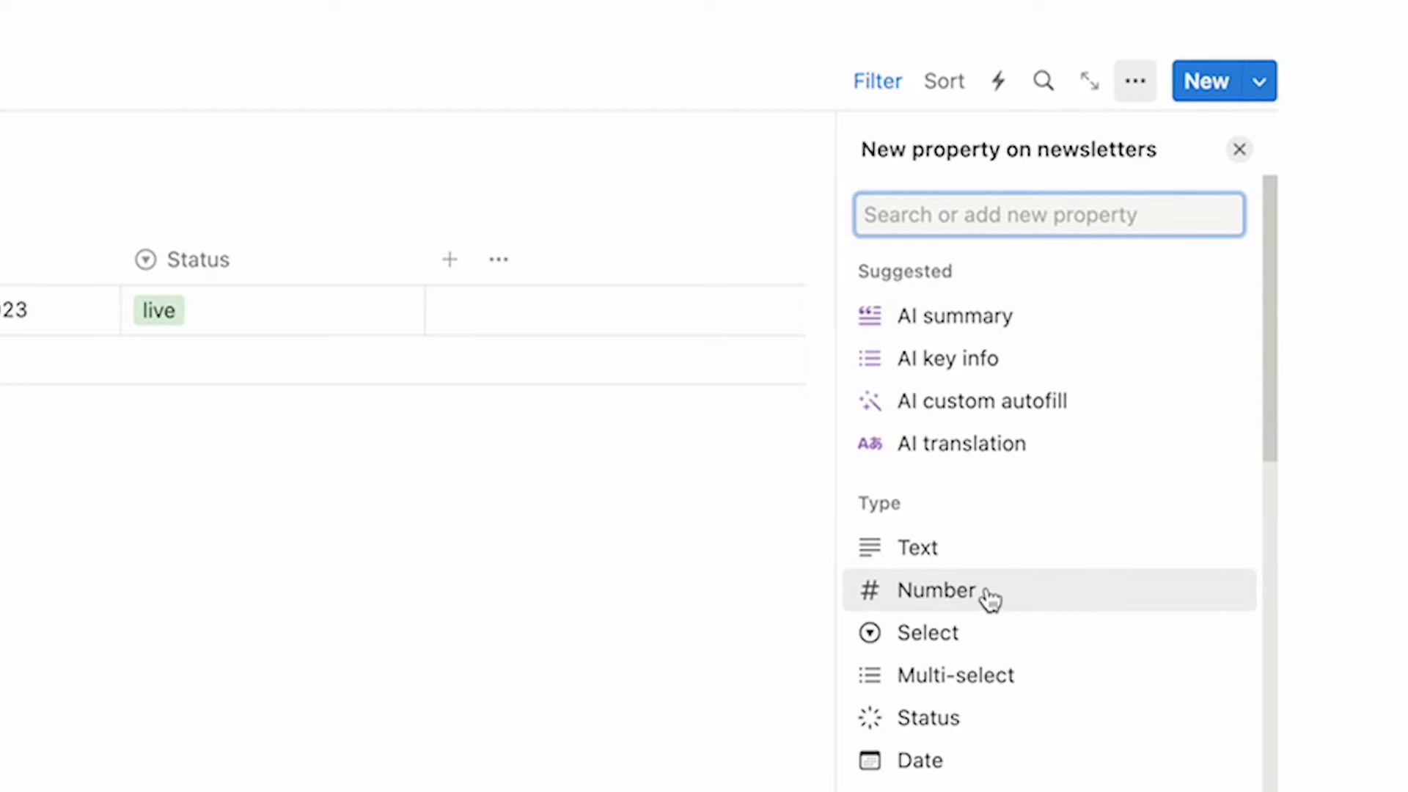
{"action": "left_click", "coordinate": [989, 598]}
{"action": "type", "text": "Open Rate"}
Add a second number property named "Clicks" to the LIVE newsletters table
{"action": "left_click", "coordinate": [755, 258]}
{"action": "scroll", "coordinate": [957, 367], "scroll_direction": "down", "scroll_amount": 1}
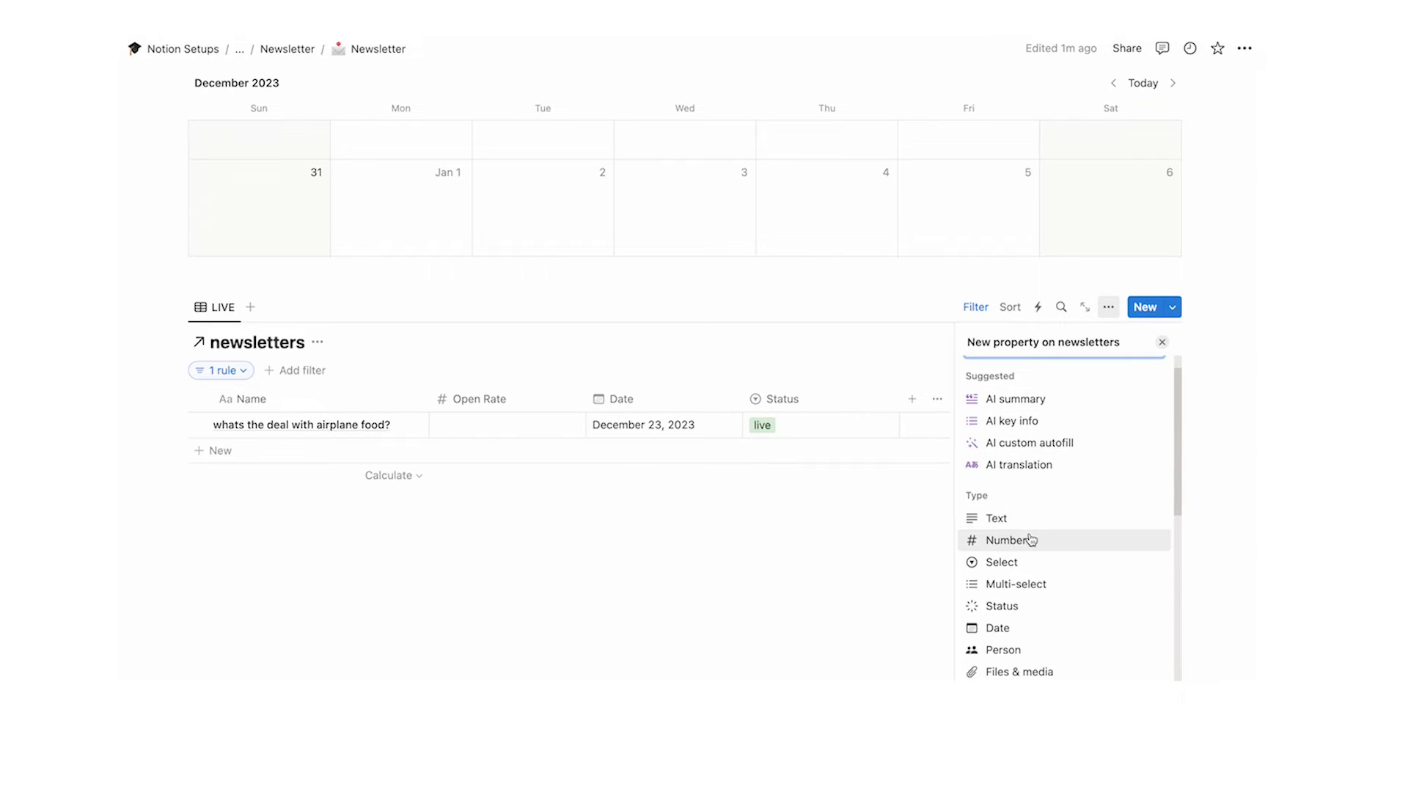
{"action": "left_click", "coordinate": [1031, 540]}
{"action": "type", "text": "Clicks"}
{"action": "key", "text": "Return"}
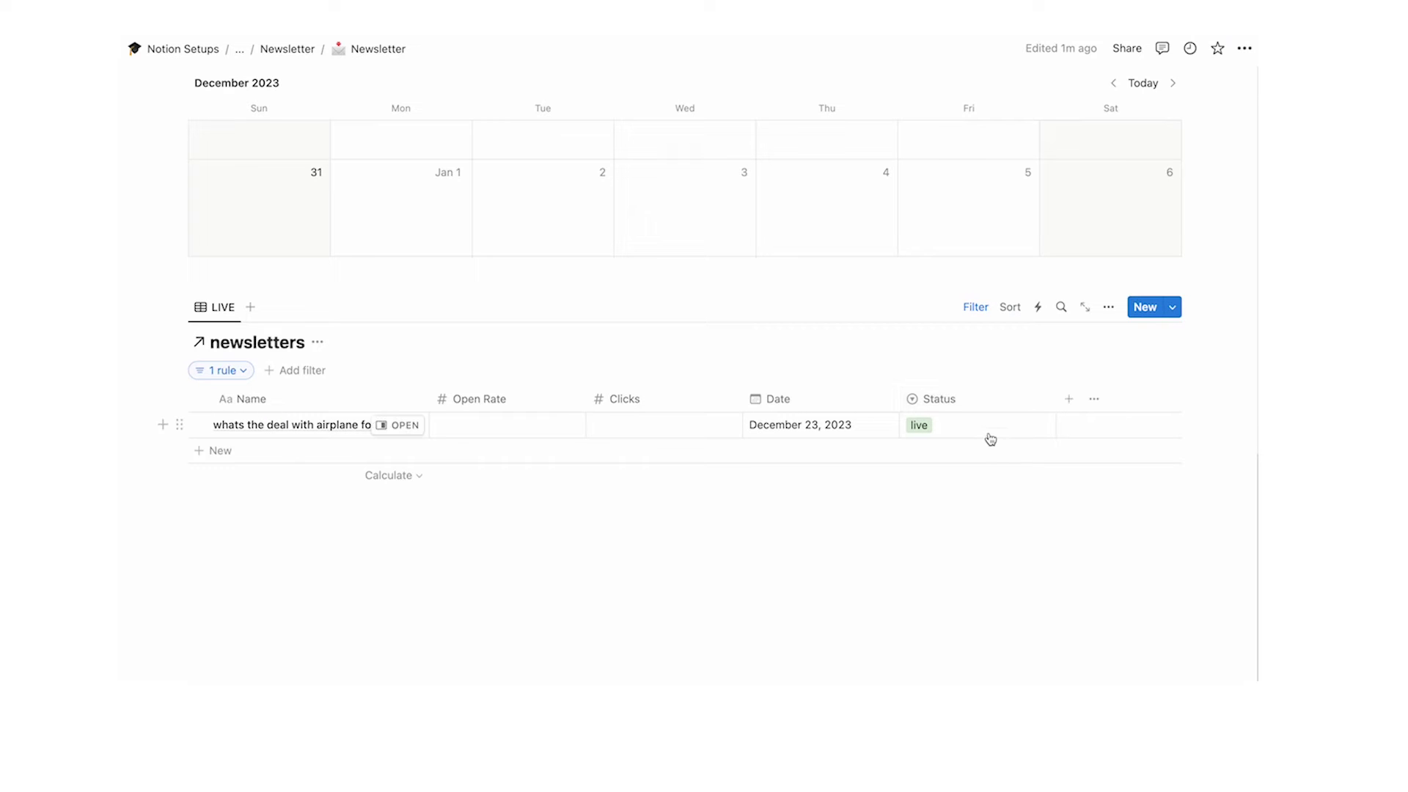
Insert a table view below the LIVE table with a new database named "CTAs" as its data source
{"action": "left_click", "coordinate": [554, 528]}
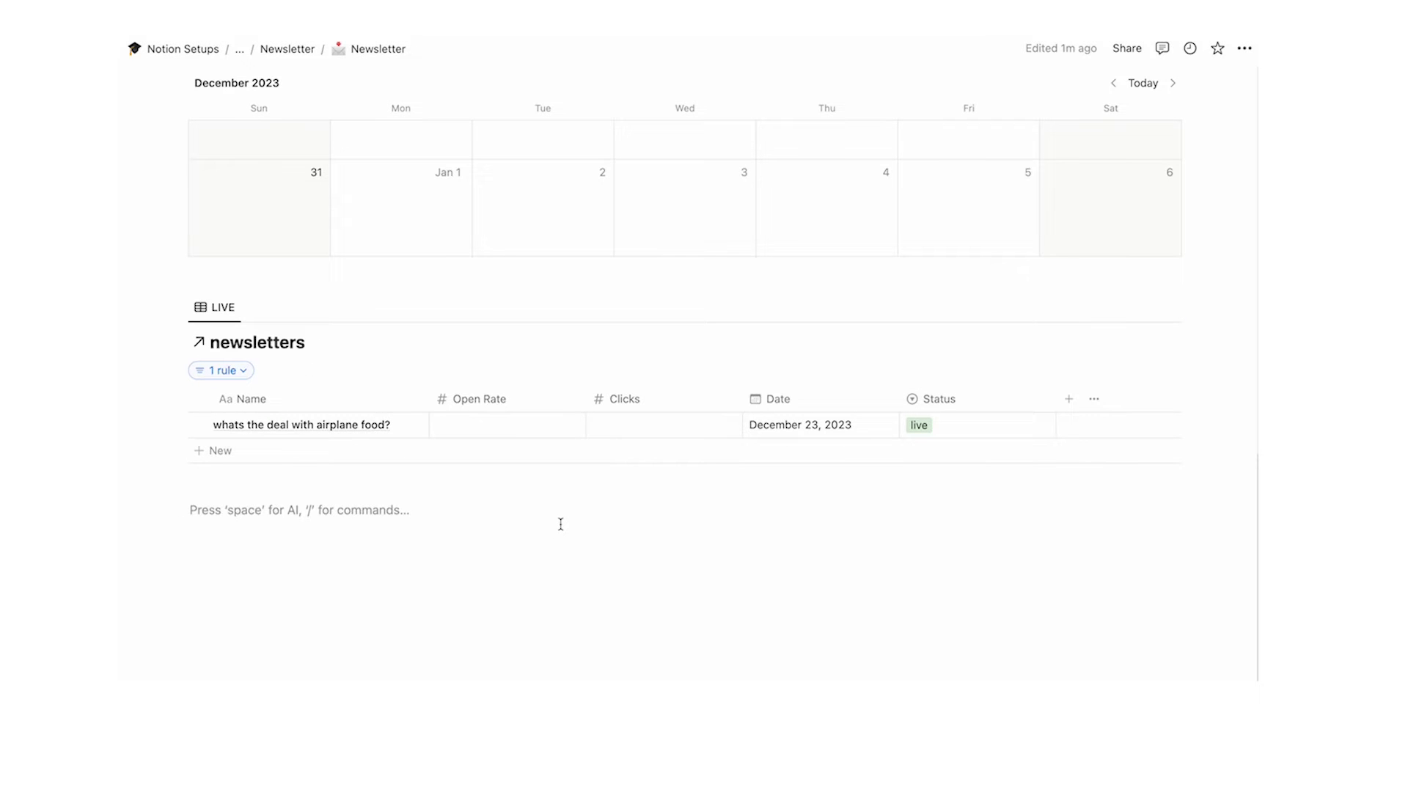
{"action": "type", "text": "/da"}
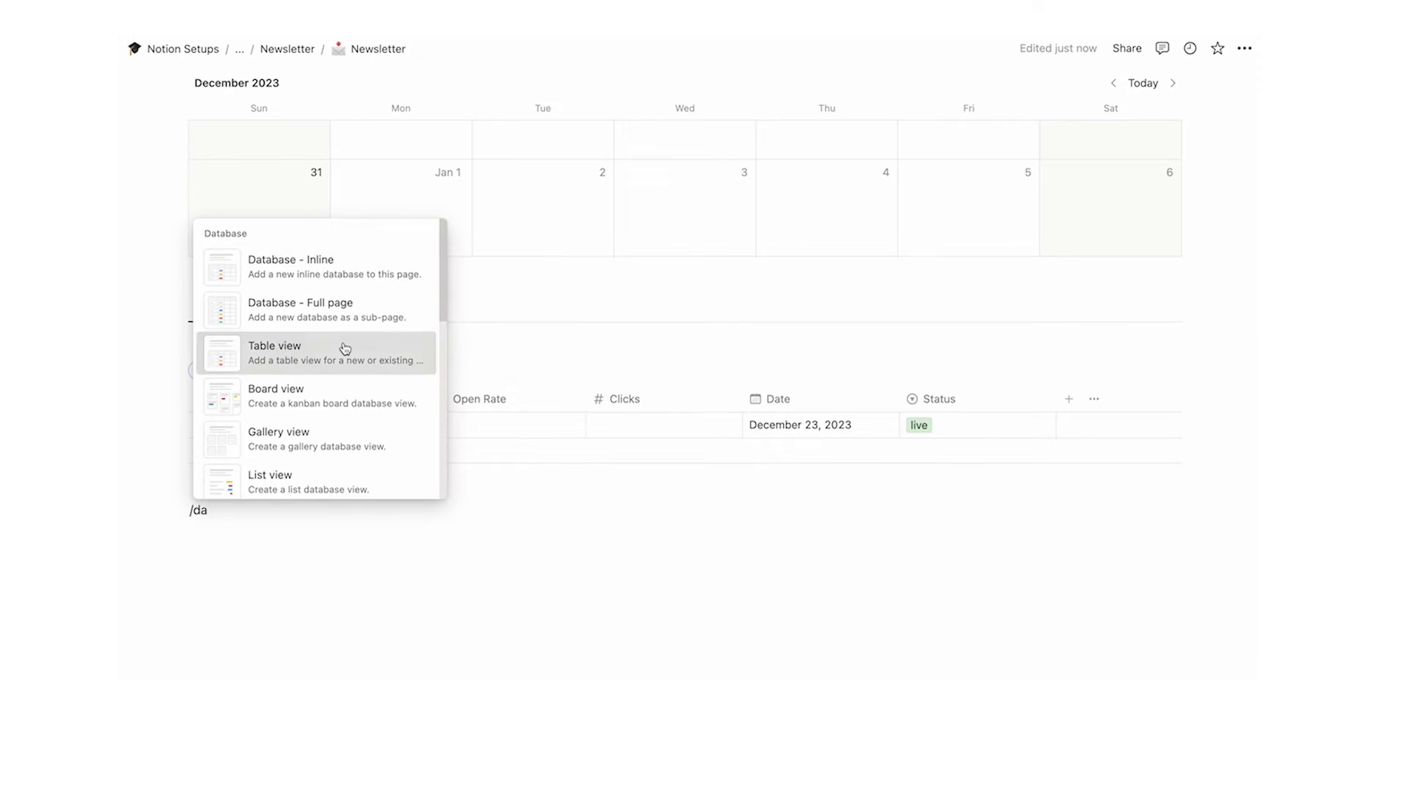
{"action": "left_click", "coordinate": [345, 349]}
{"action": "type", "text": "CTAs"}
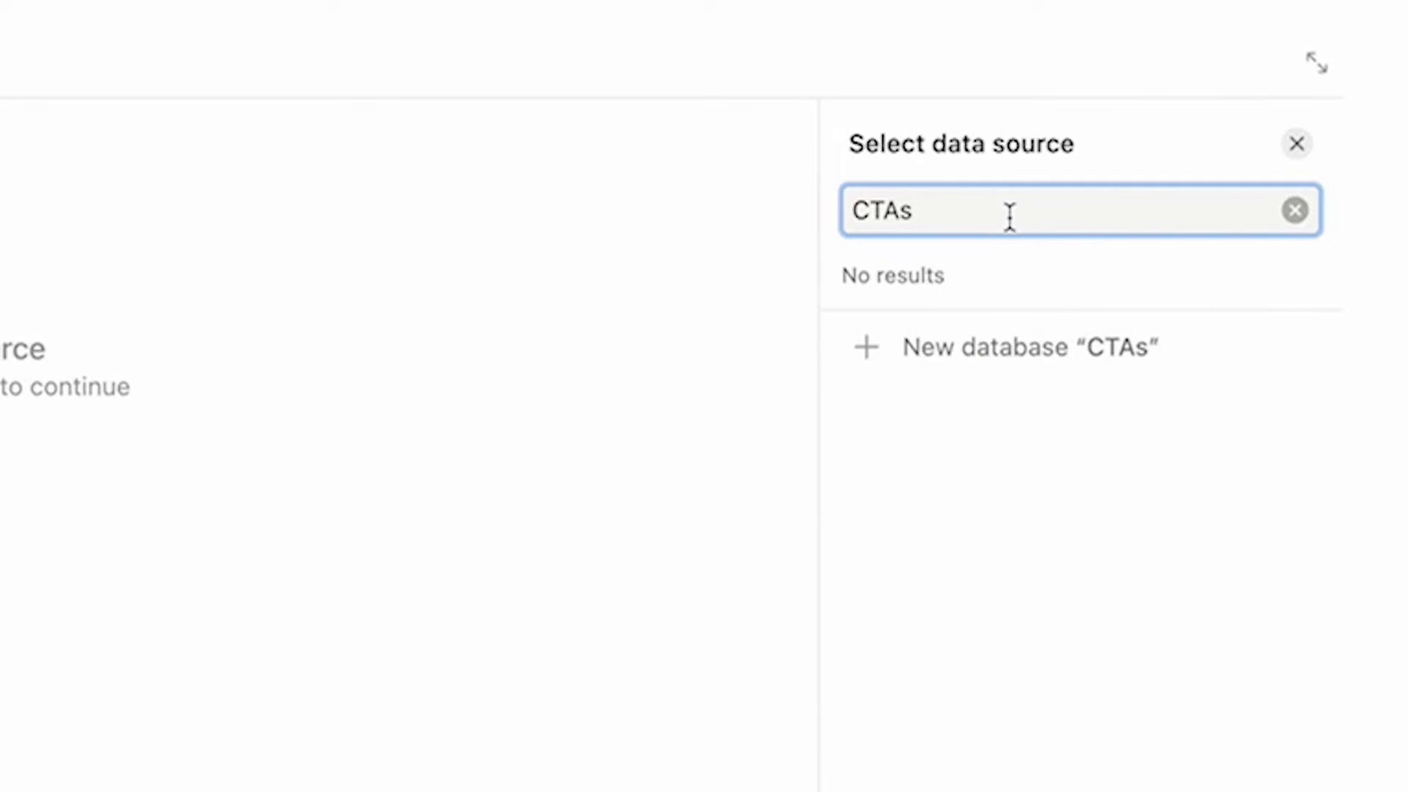
{"action": "left_click", "coordinate": [994, 354]}
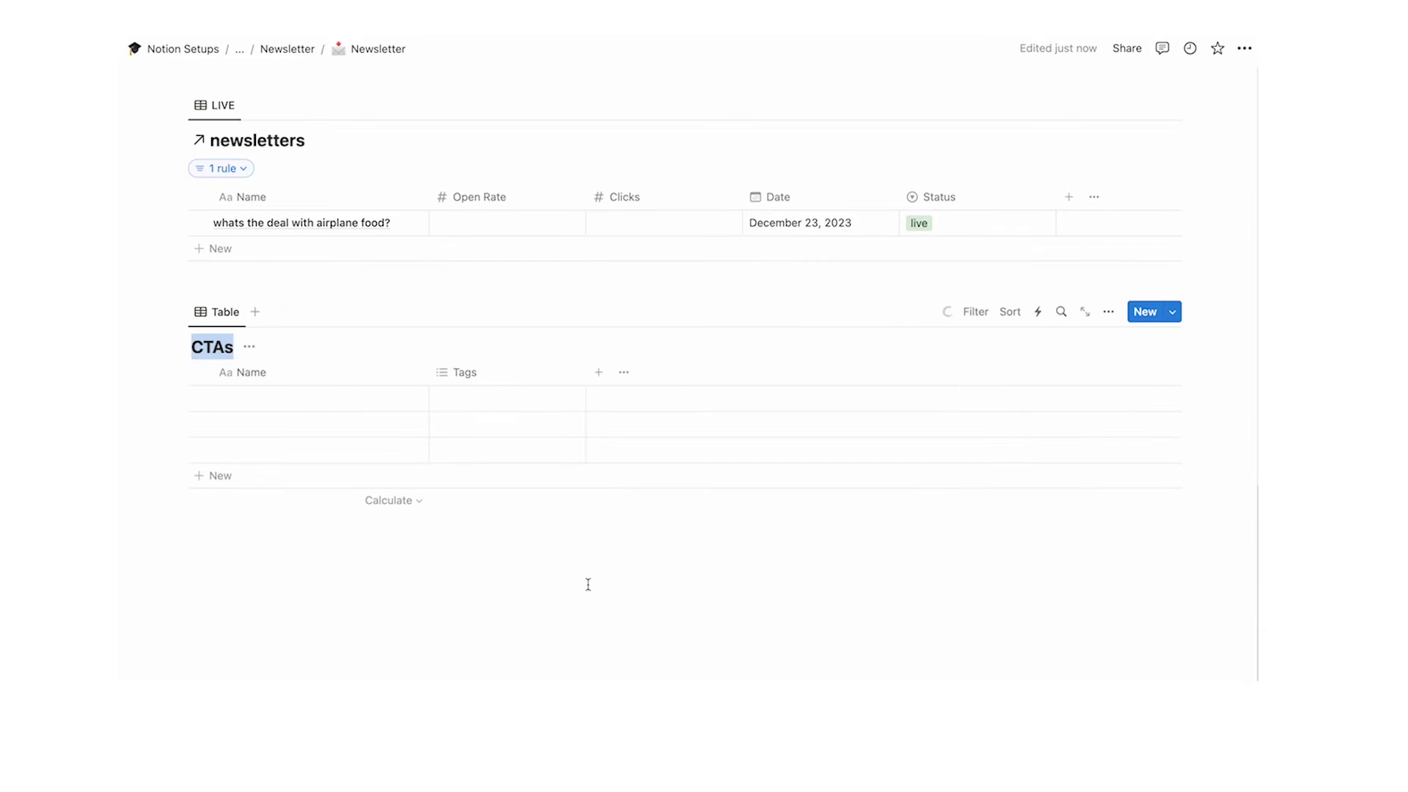
{"action": "left_click", "coordinate": [588, 585]}
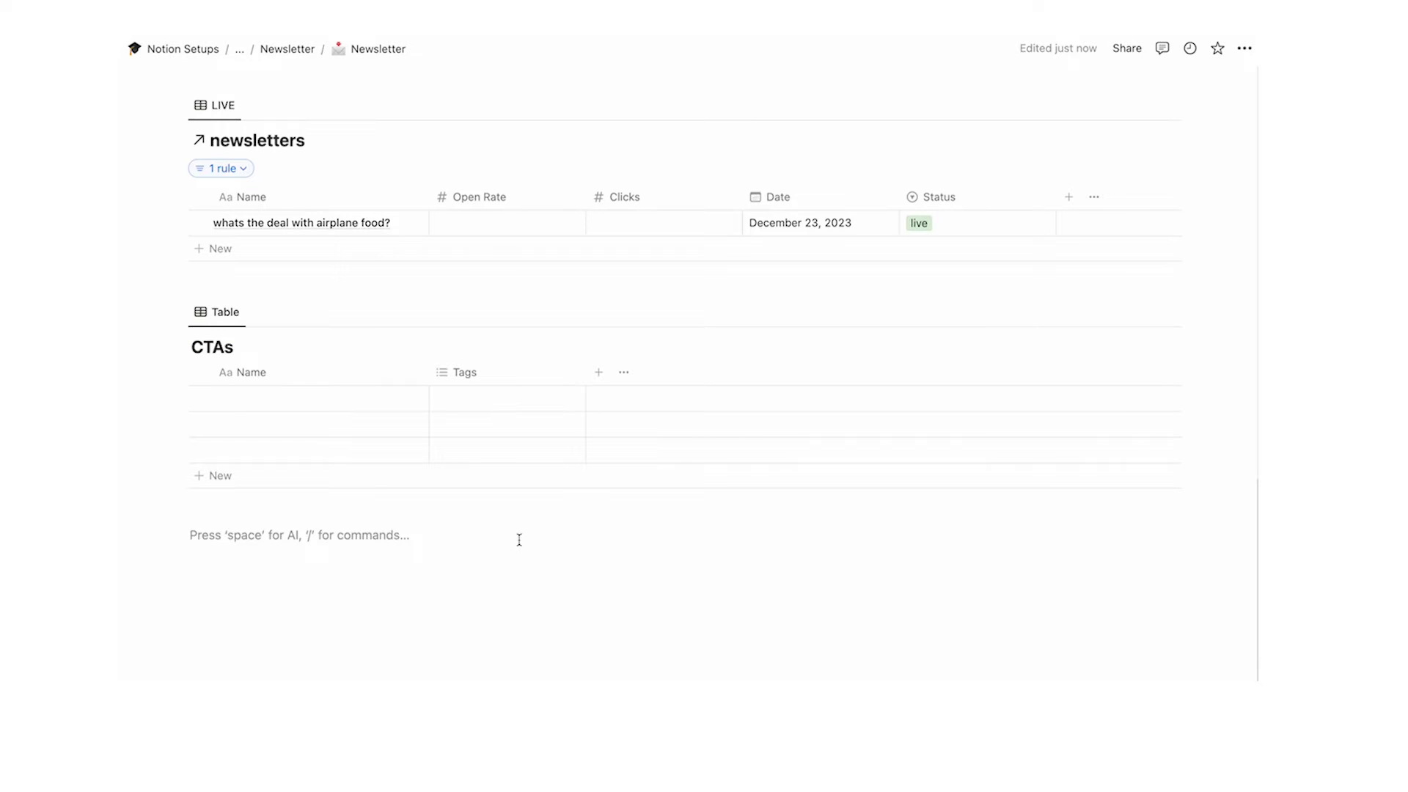
Name the first entry in the CTAs table "Headquarters Template"
{"action": "left_click", "coordinate": [285, 398]}
{"action": "type", "text": "Headqua"}
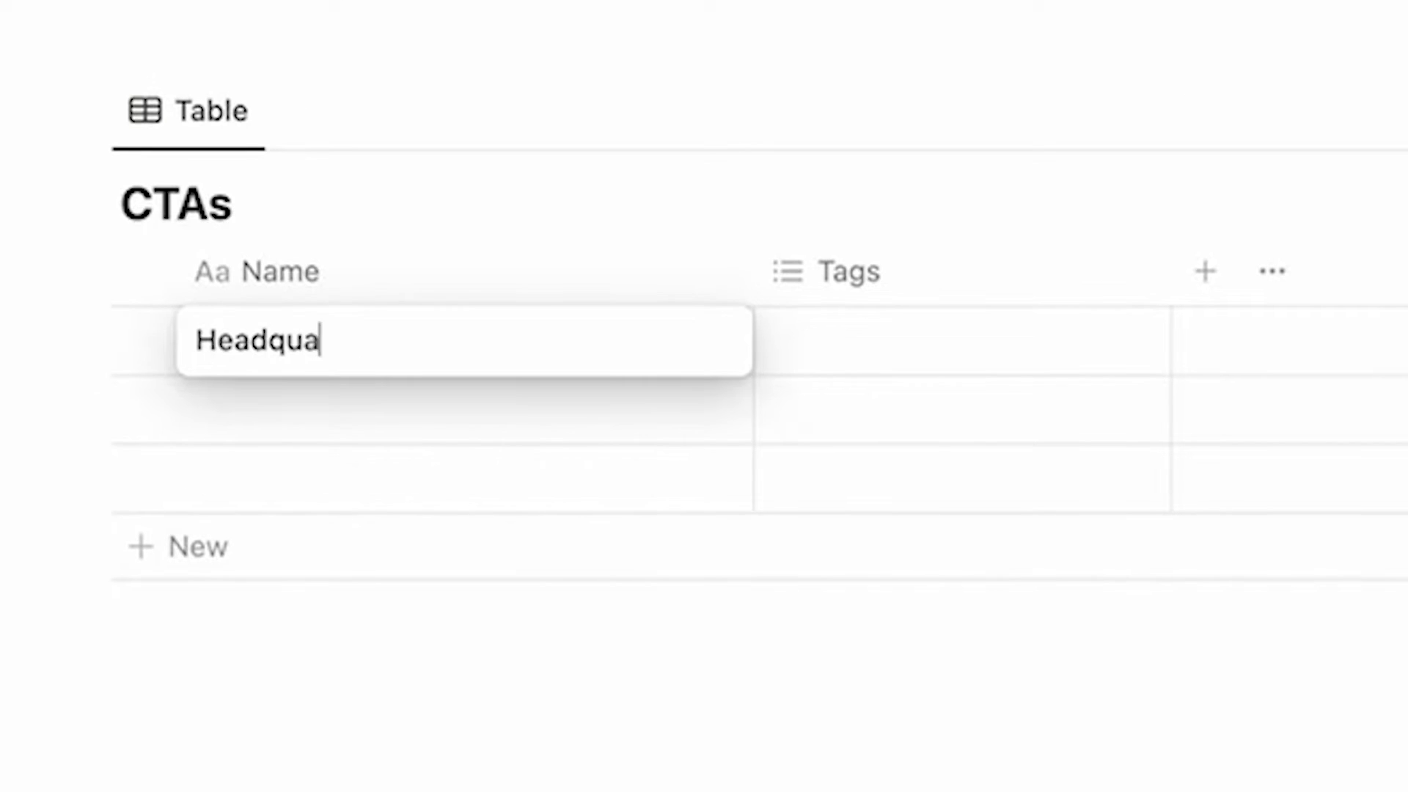
{"action": "type", "text": "rters"}
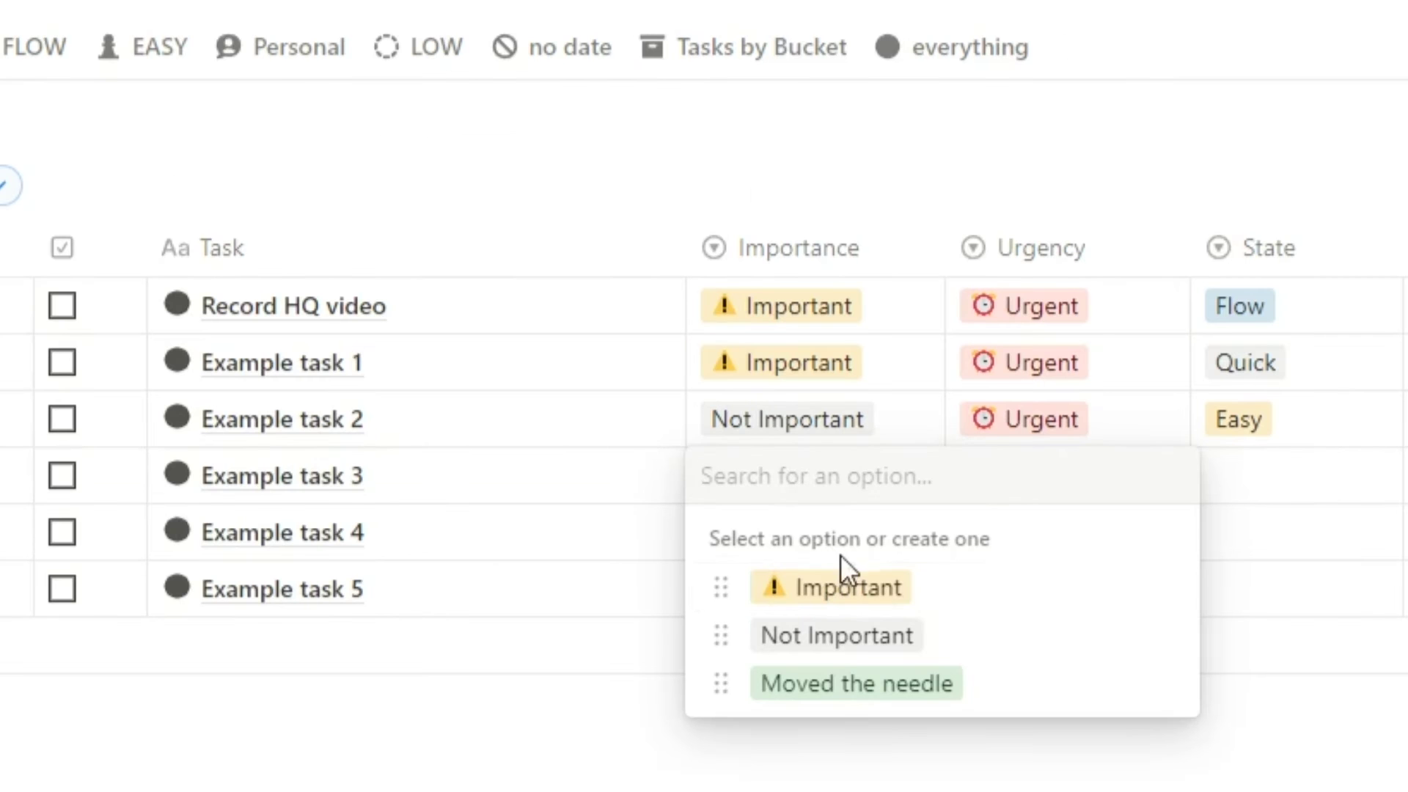
In the task list, set Example task 3's importance to Important and choose its urgency
{"action": "left_click", "coordinate": [840, 585]}
{"action": "left_click", "coordinate": [1029, 476]}
{"action": "left_click", "coordinate": [1016, 589]}
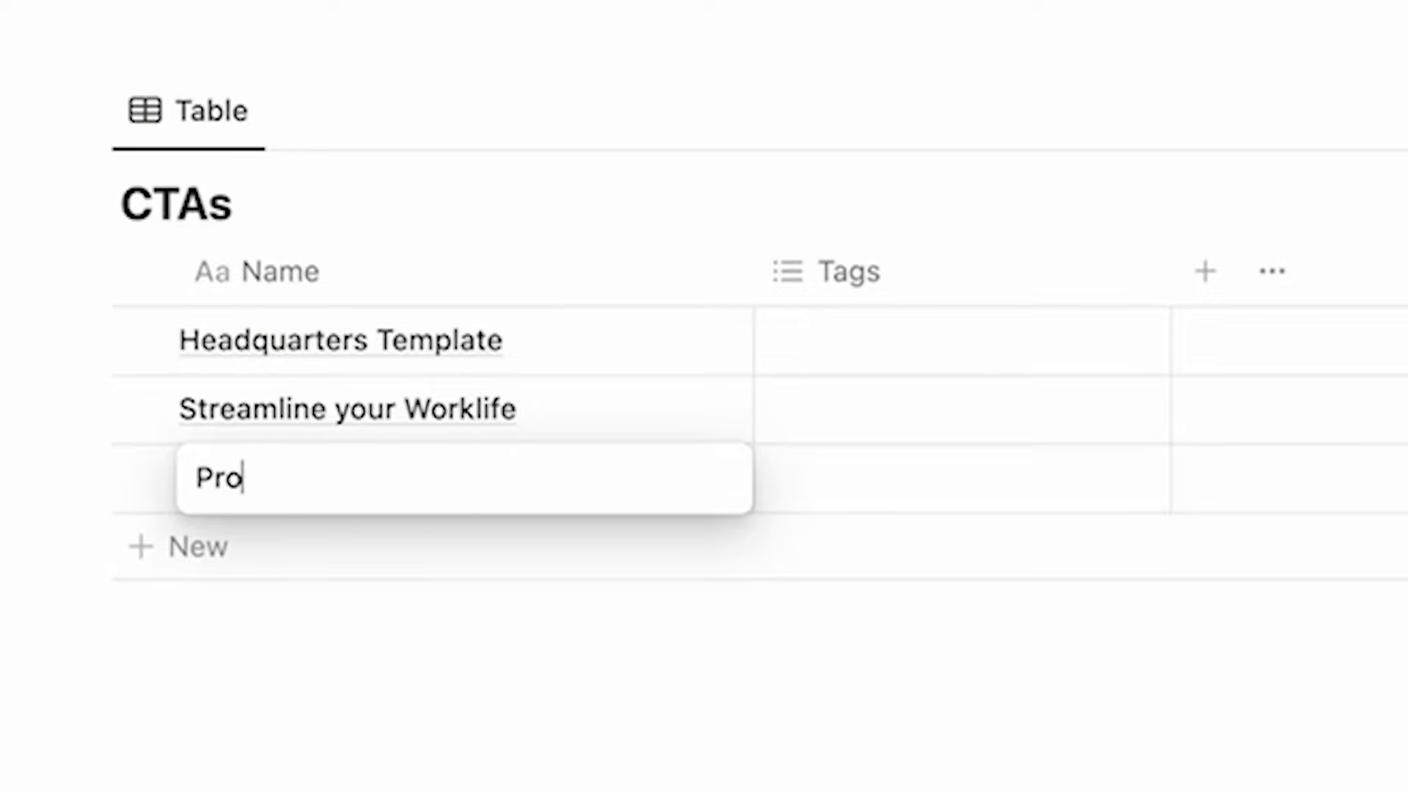
Name the third entry in the CTAs table "Productivity Playbook"
{"action": "type", "text": "ductivity Playbook"}
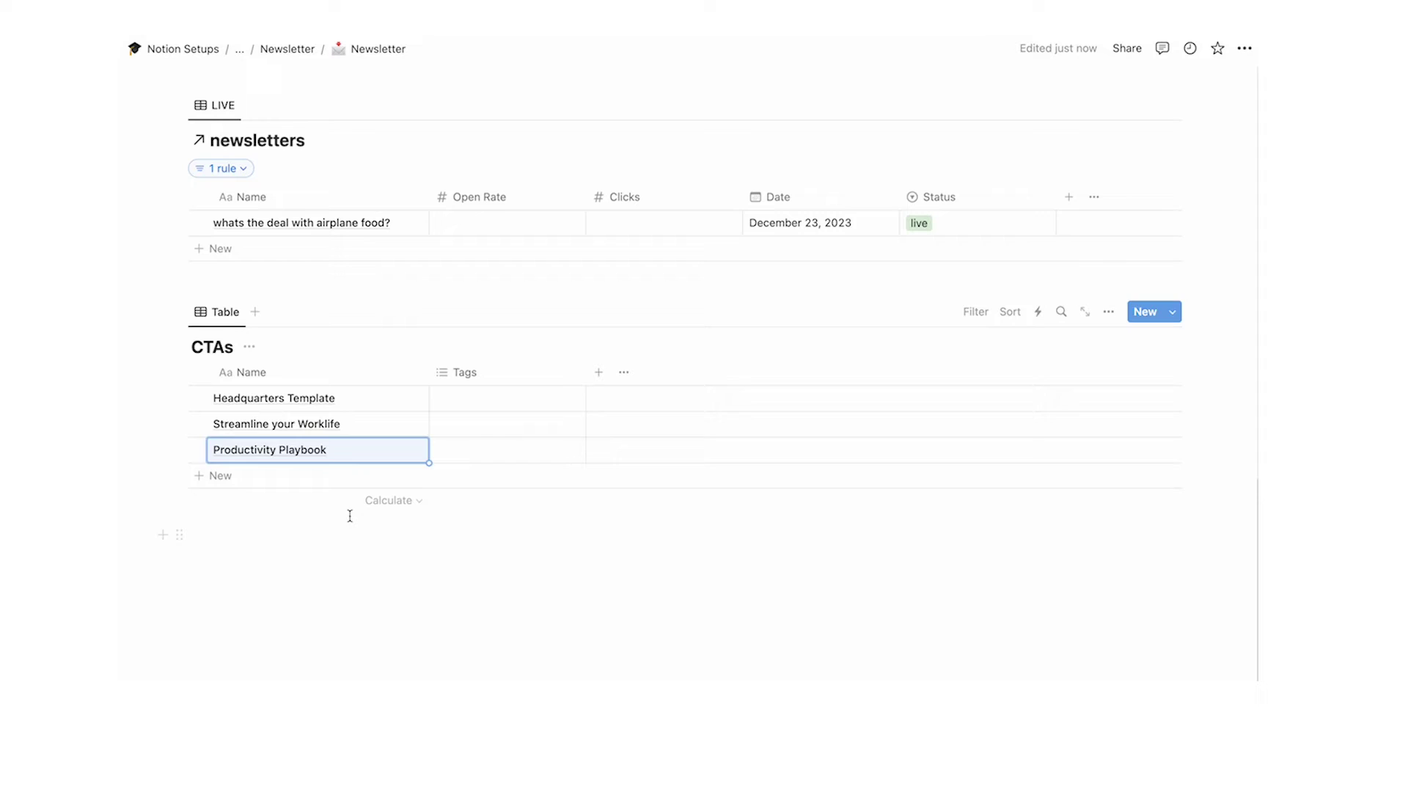
{"action": "left_click", "coordinate": [346, 513]}
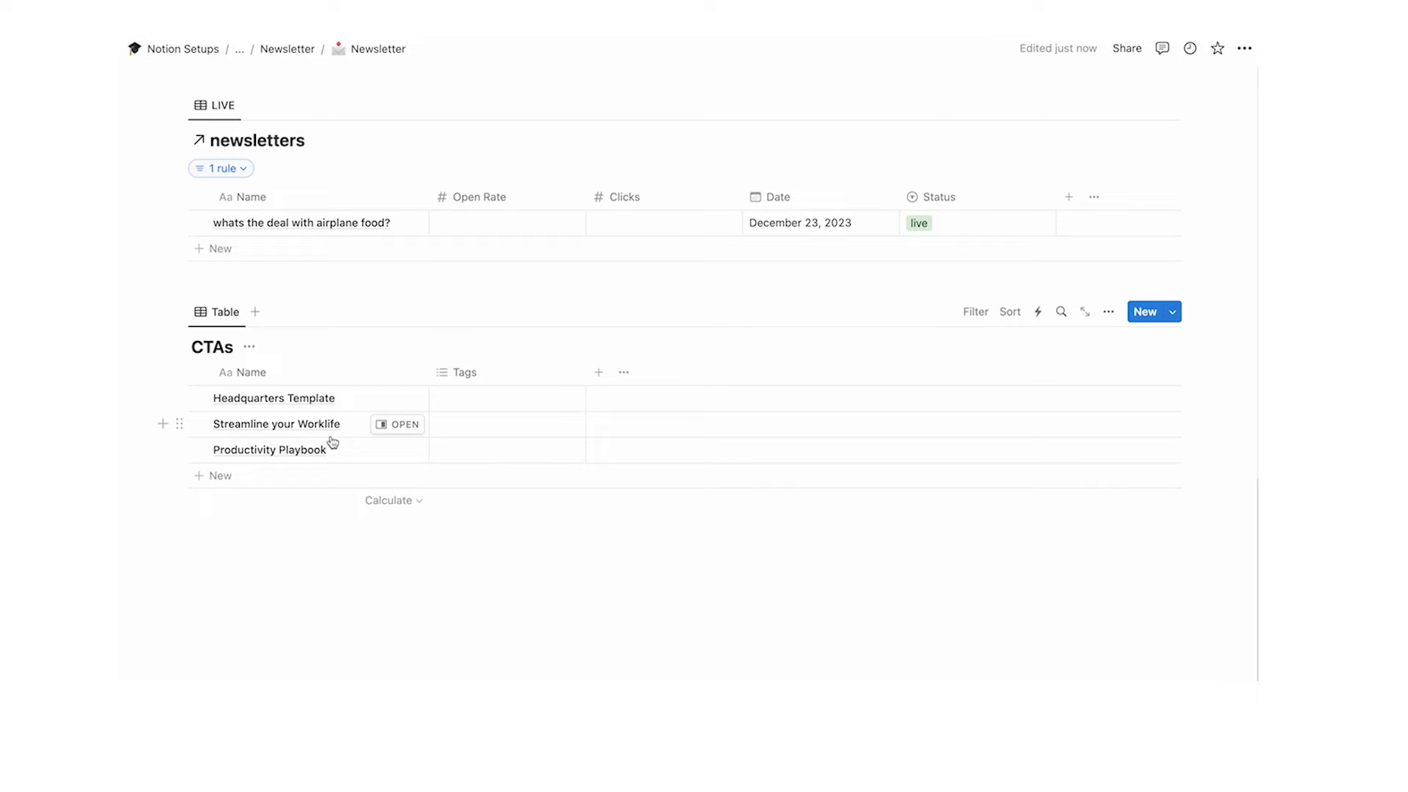
Add a relation property from the LIVE newsletters table to the CTAs database, with Show on CTAs enabled
{"action": "scroll", "coordinate": [509, 327], "scroll_direction": "up", "scroll_amount": 2}
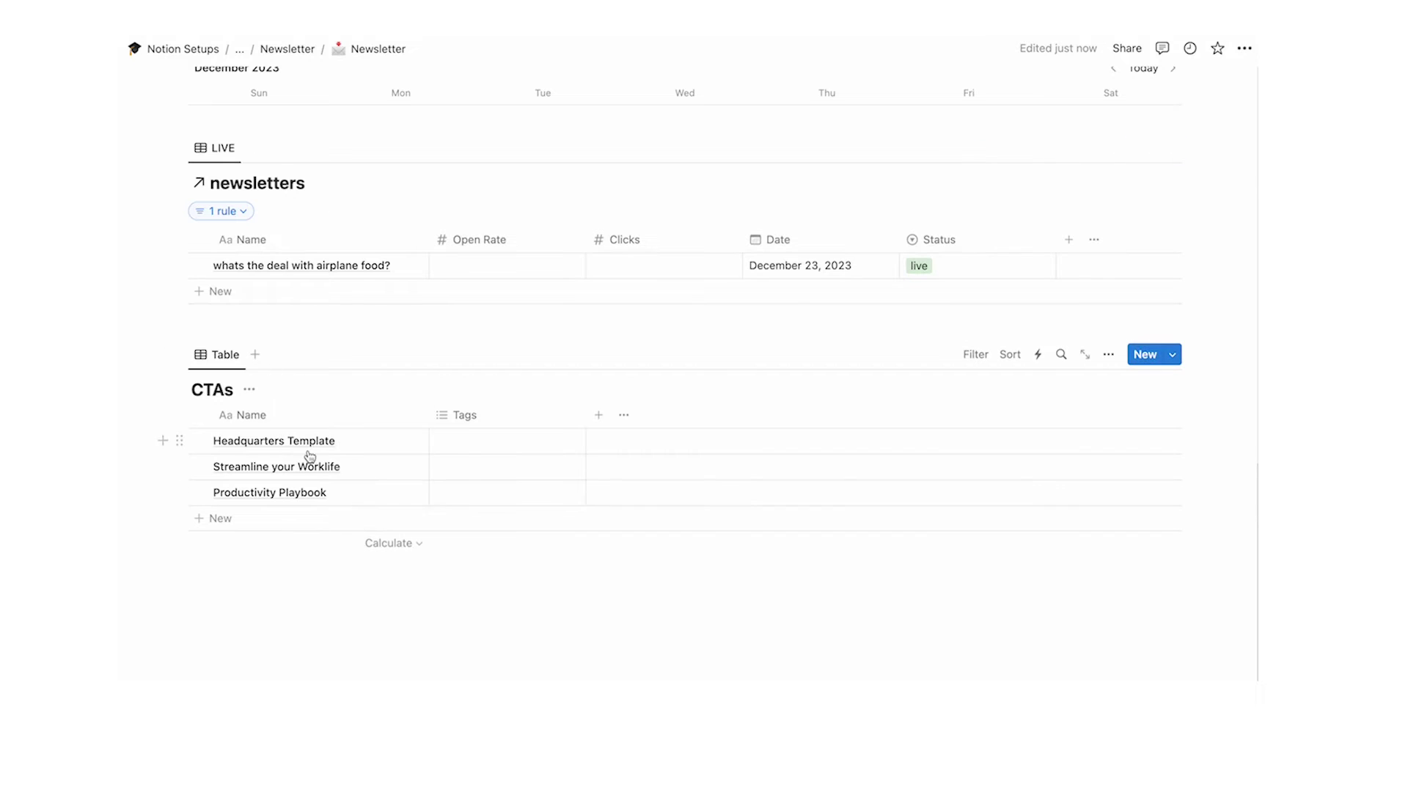
{"action": "left_click", "coordinate": [1069, 246]}
{"action": "scroll", "coordinate": [1082, 323], "scroll_direction": "down", "scroll_amount": 5}
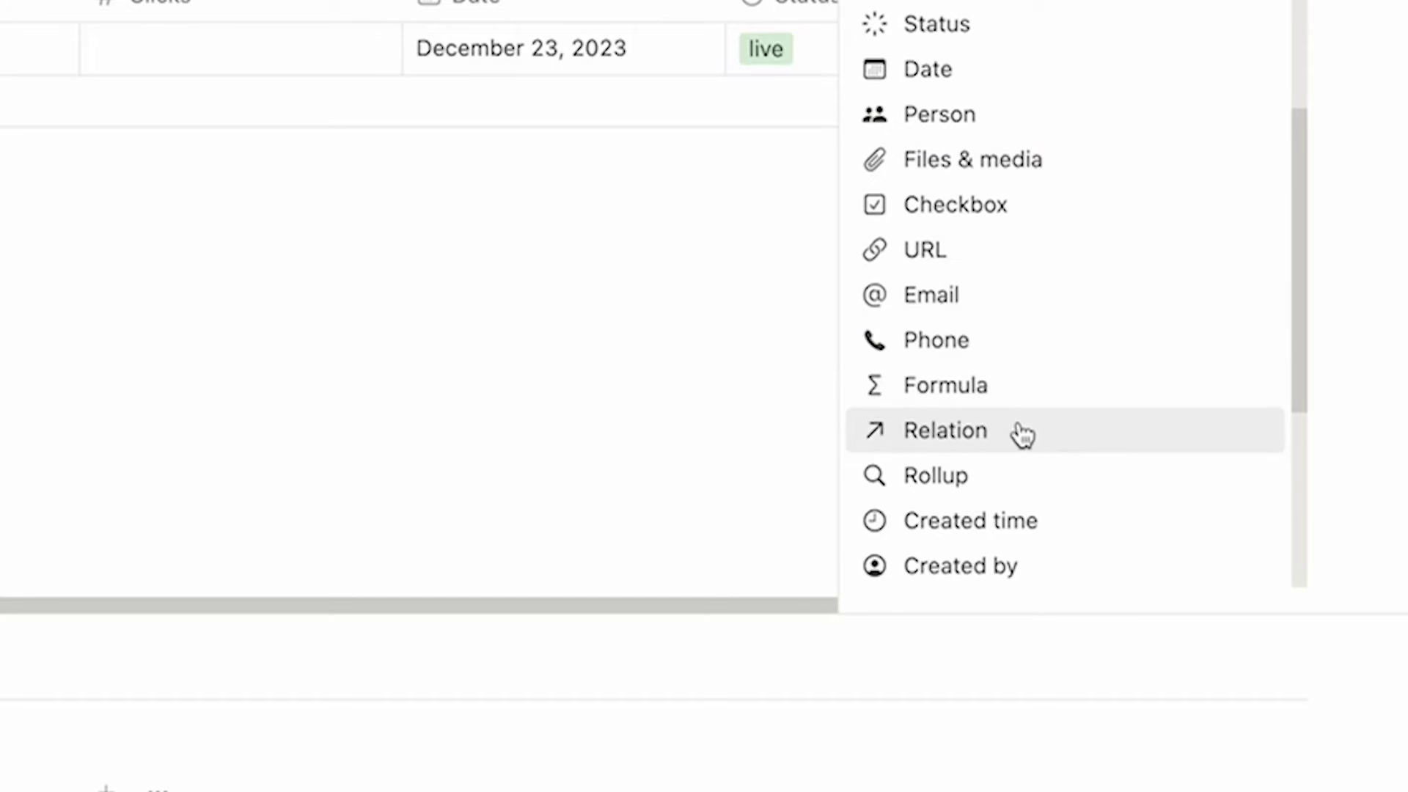
{"action": "left_click", "coordinate": [1023, 434]}
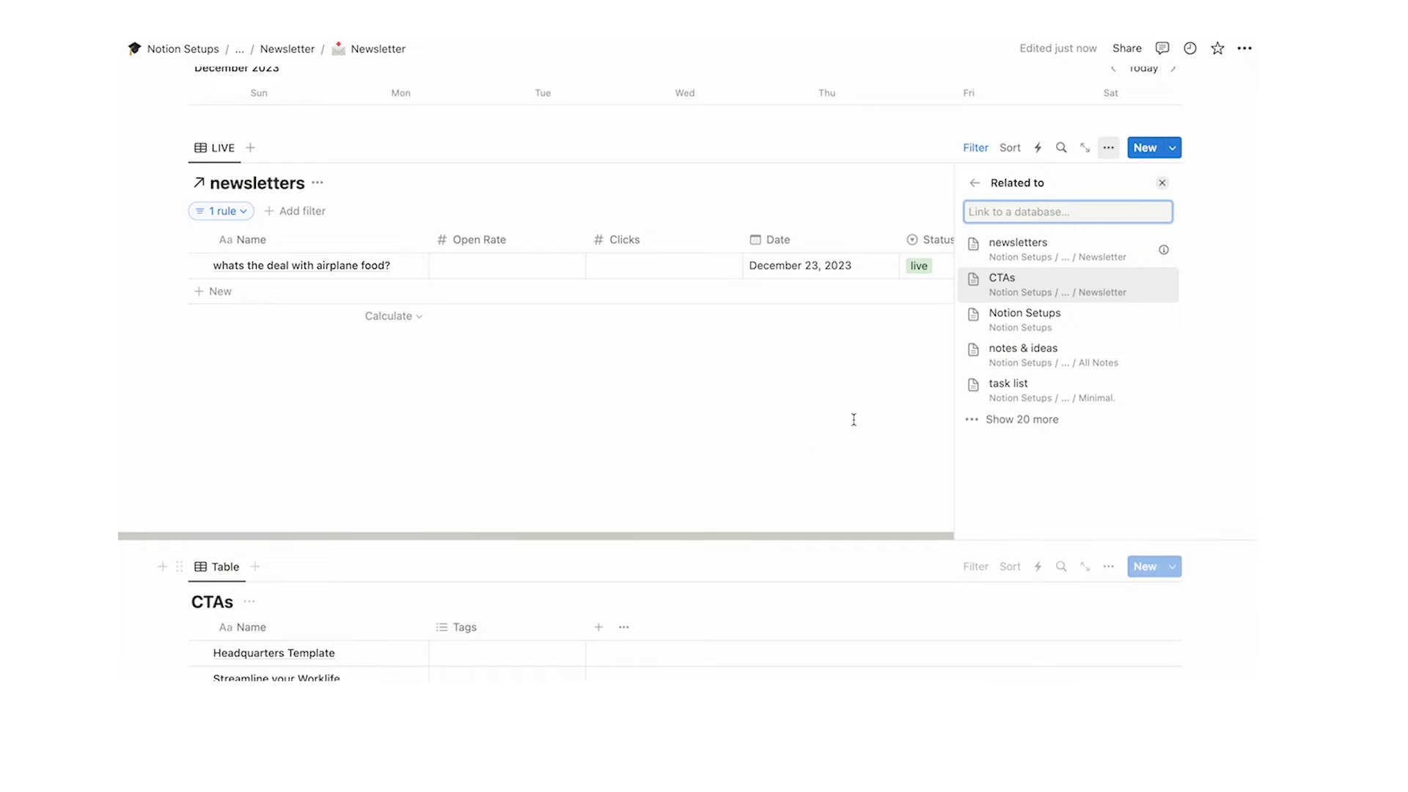
{"action": "left_click", "coordinate": [1047, 281]}
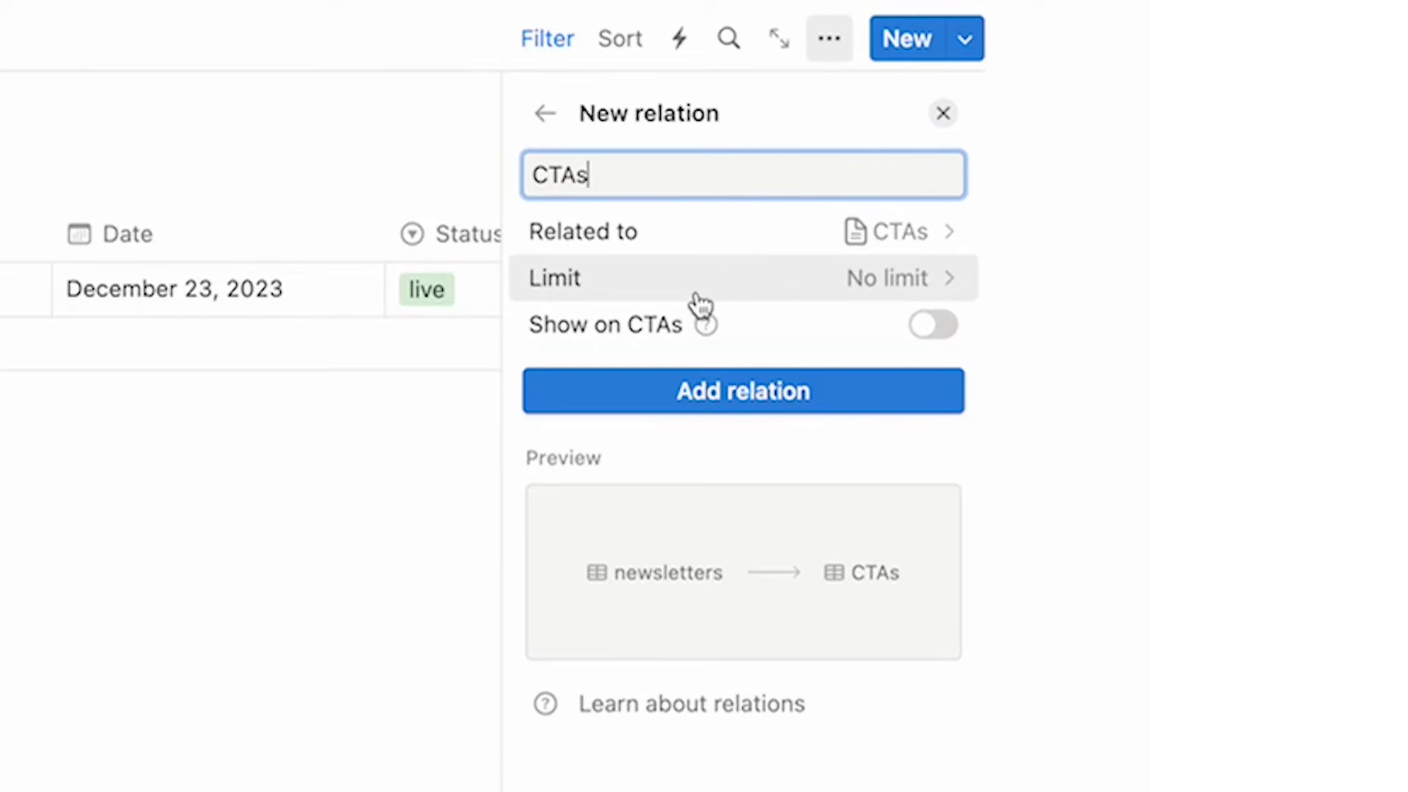
{"action": "left_click", "coordinate": [928, 339]}
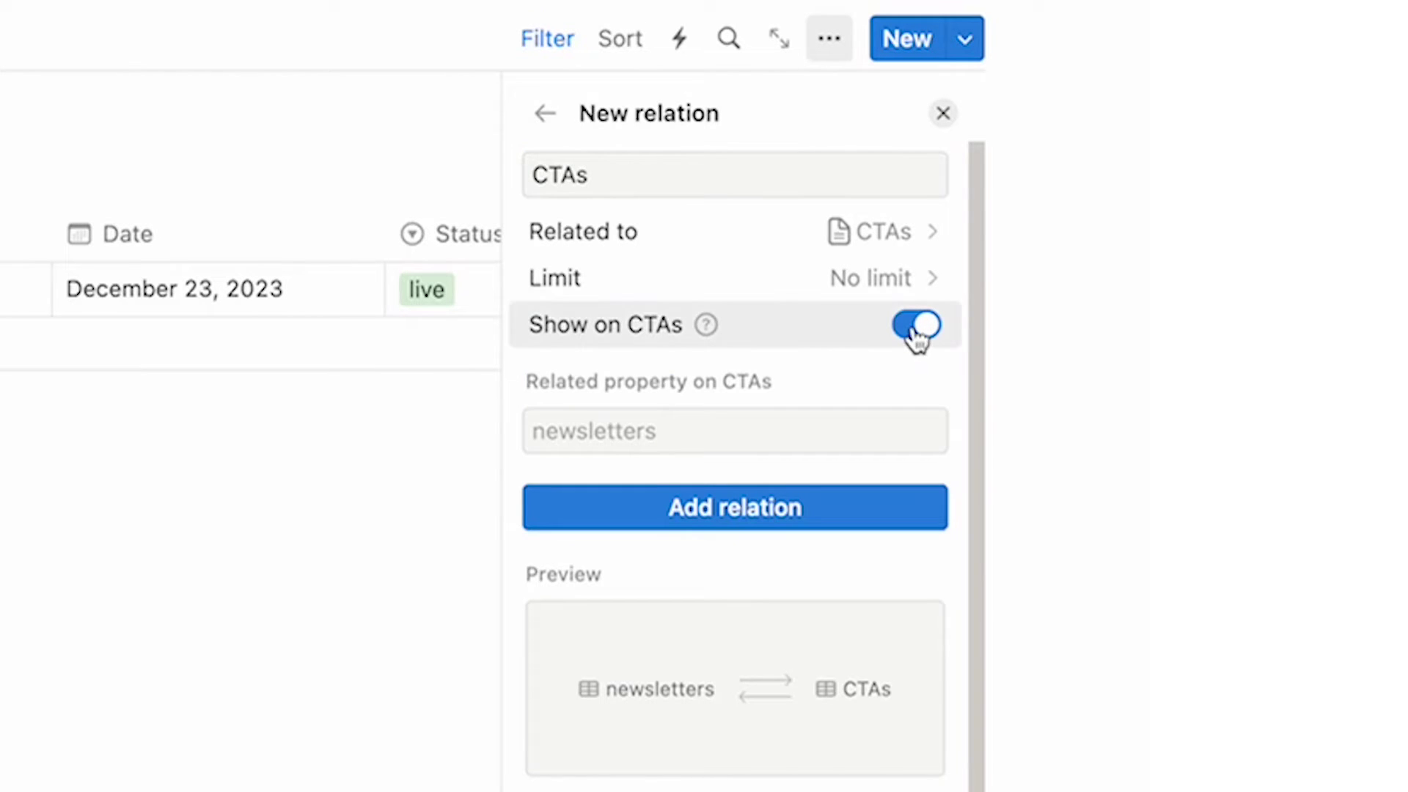
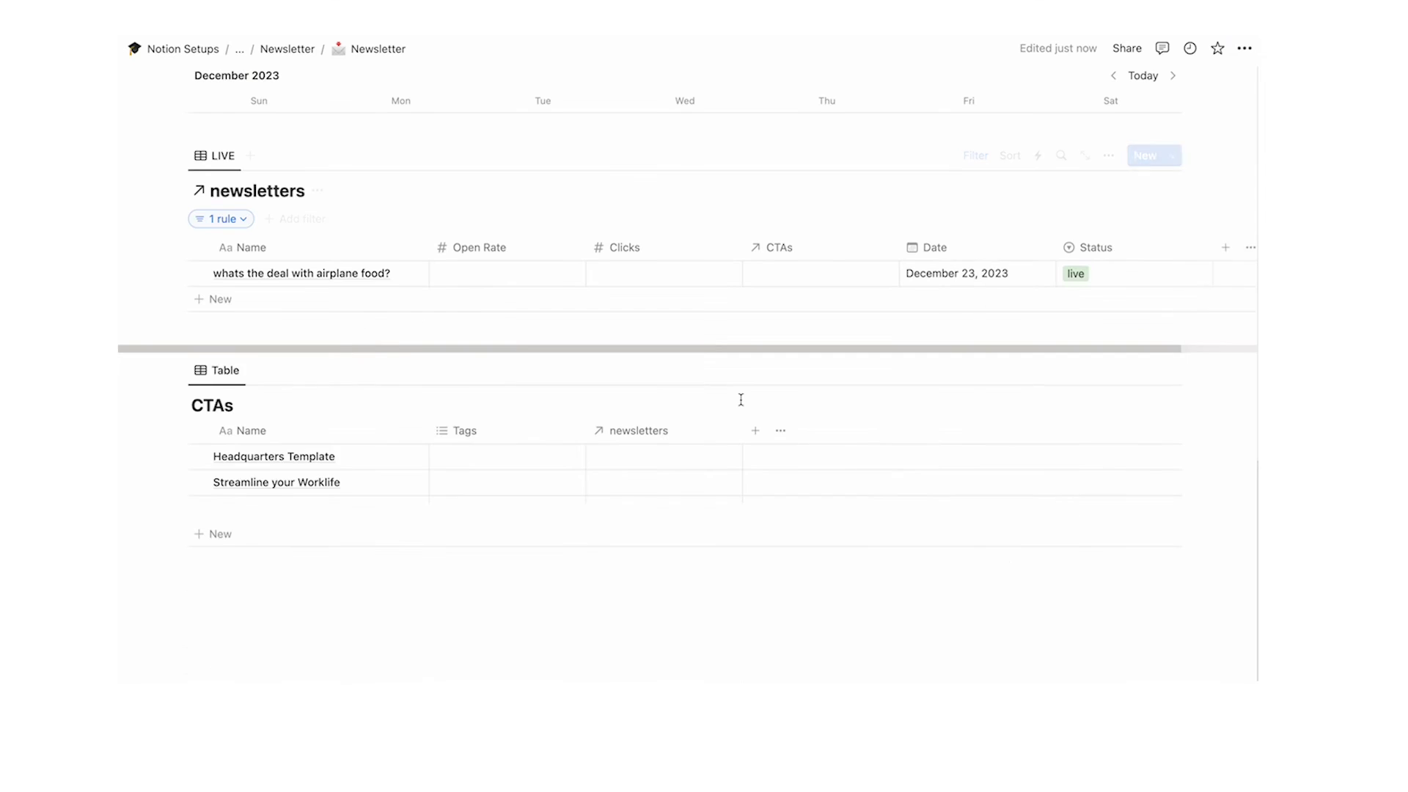
Delete the Tags property from the CTAs table
{"action": "left_click", "coordinate": [521, 446]}
{"action": "left_click", "coordinate": [501, 673]}
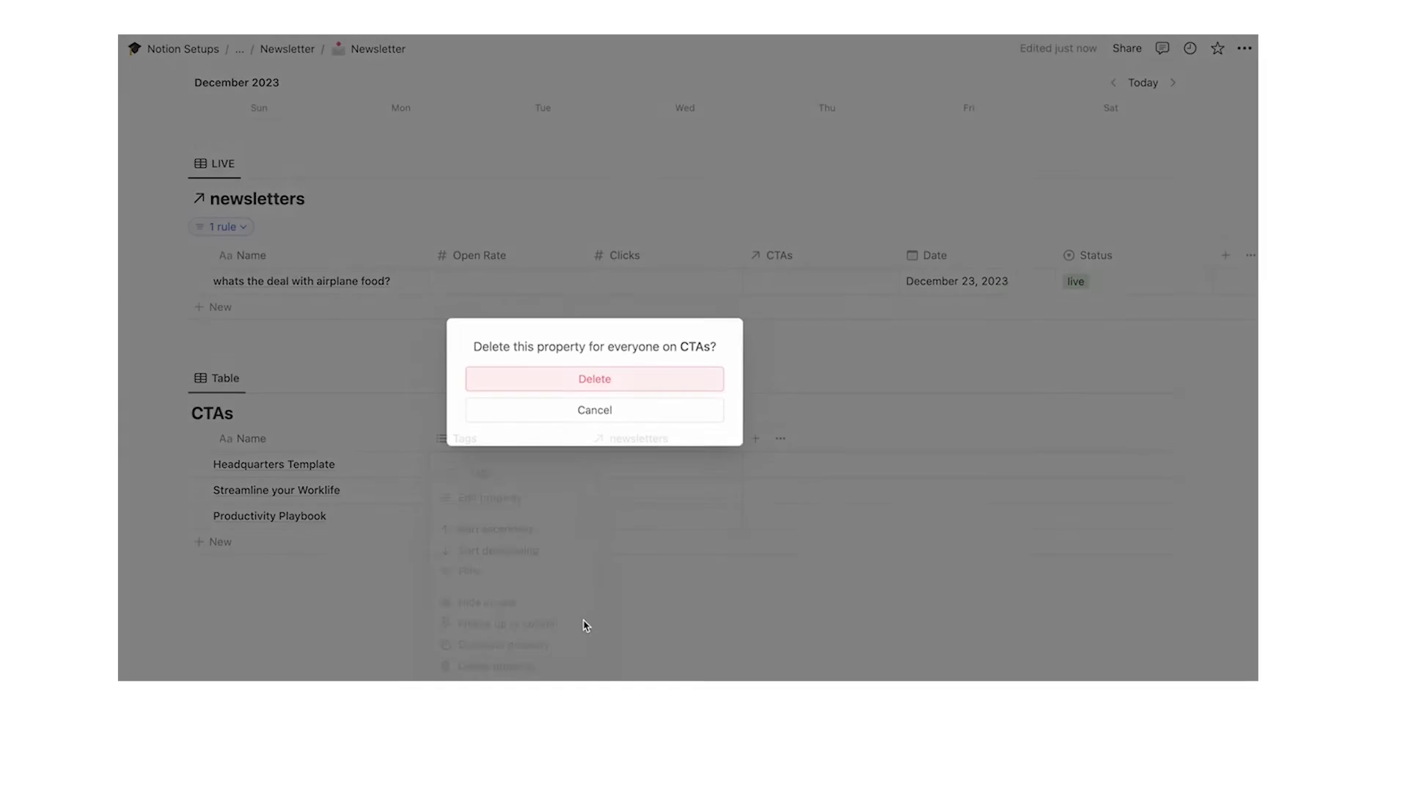
{"action": "left_click", "coordinate": [592, 379]}
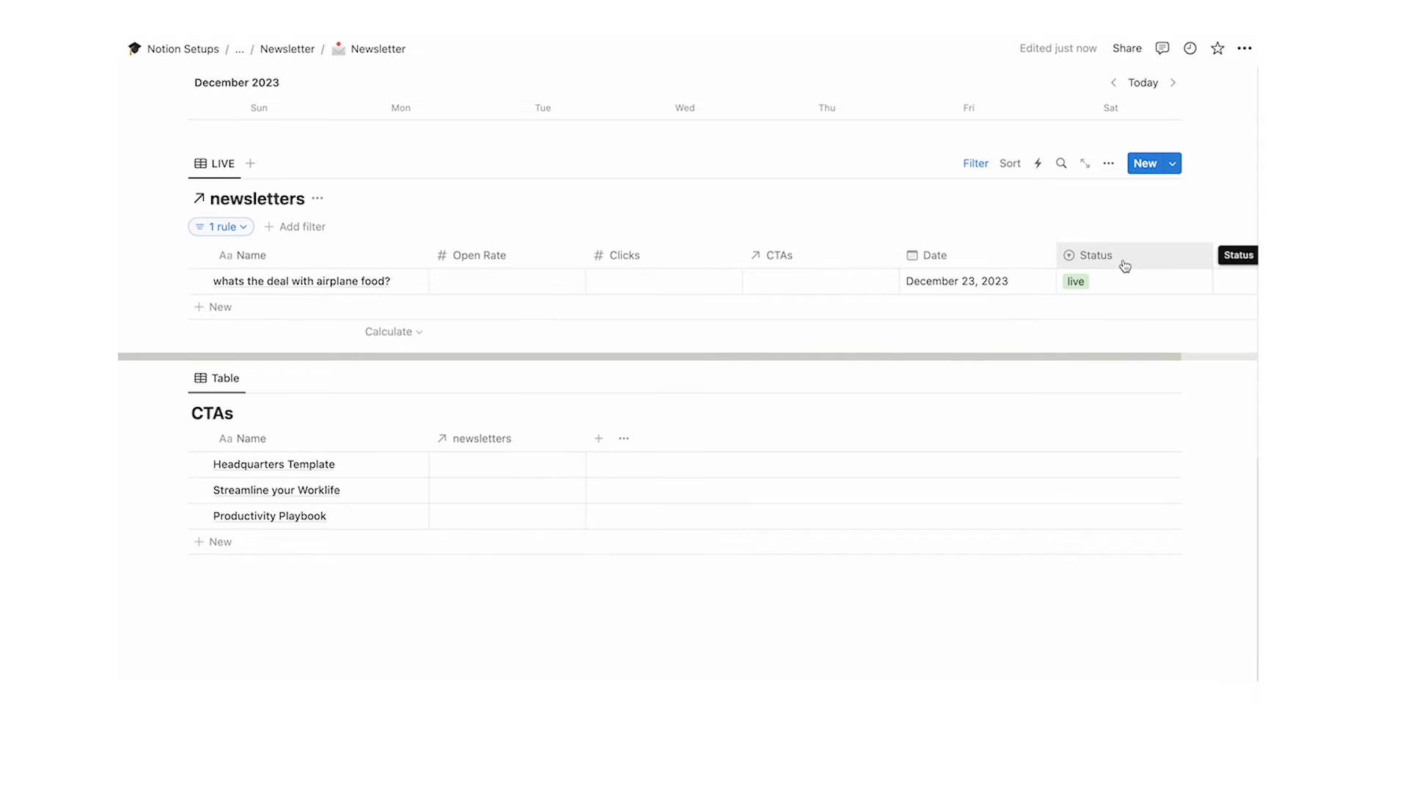
Move the Status column in front of the Name column in the LIVE table and view its property options
{"action": "left_click_drag", "start_coordinate": [1121, 264], "coordinate": [228, 258]}
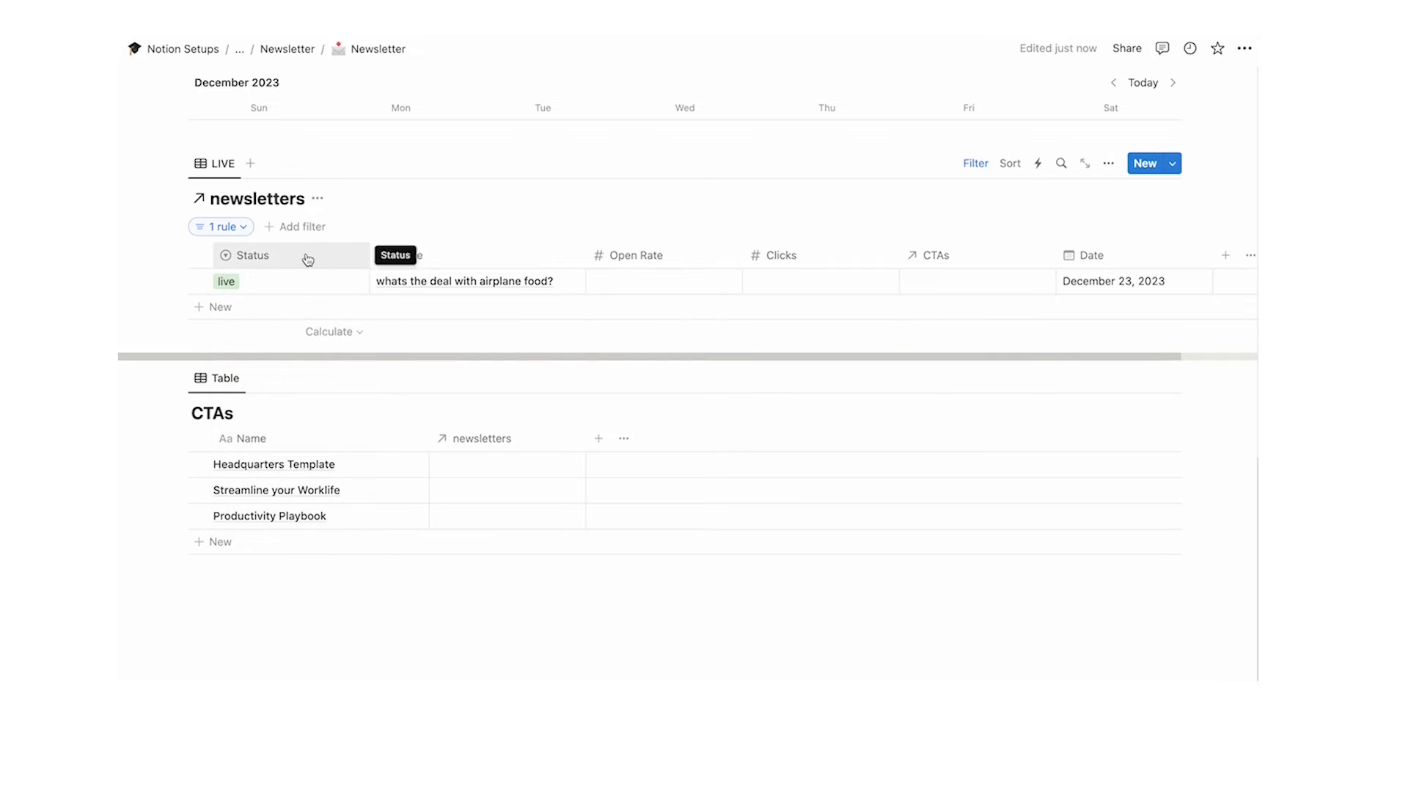
{"action": "left_click", "coordinate": [308, 259]}
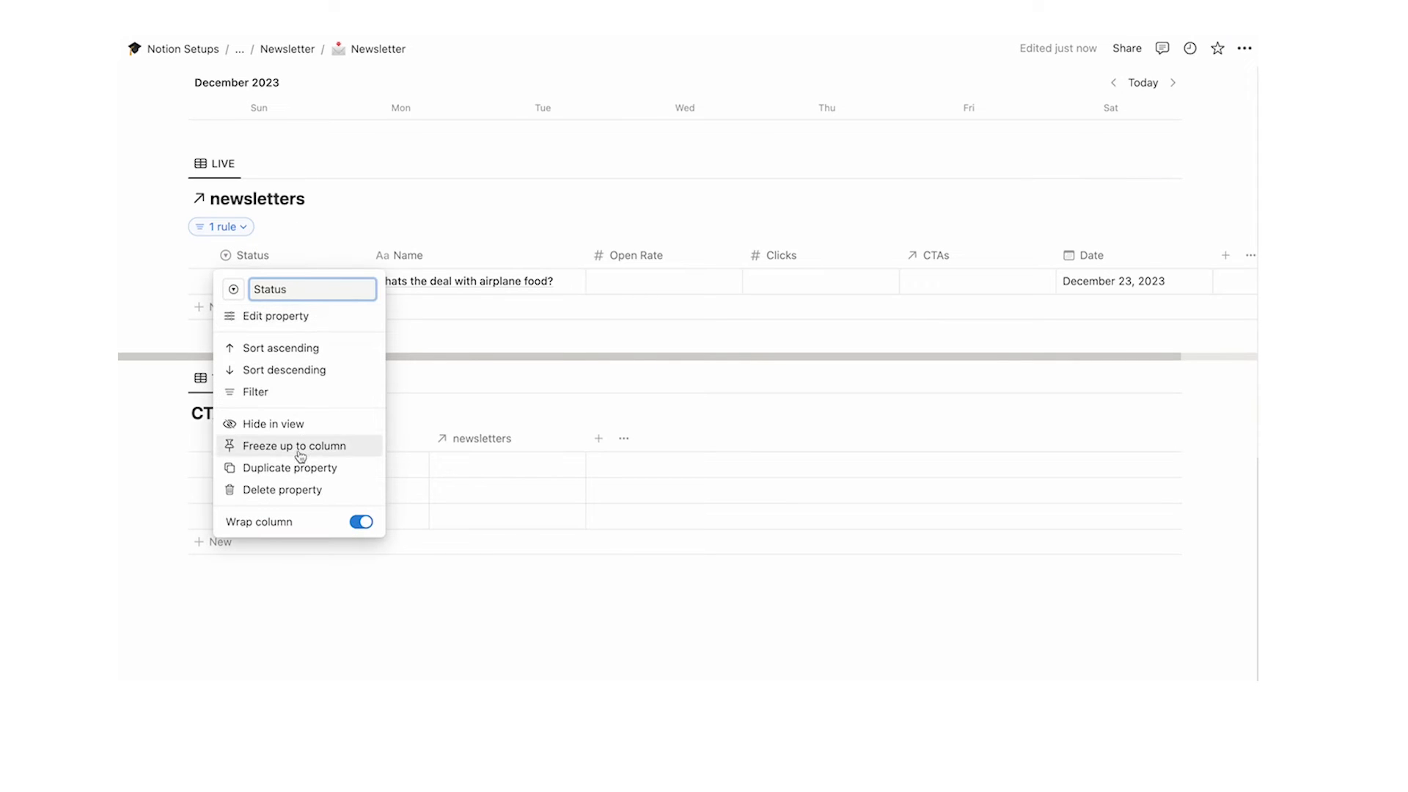
{"action": "left_click", "coordinate": [510, 335]}
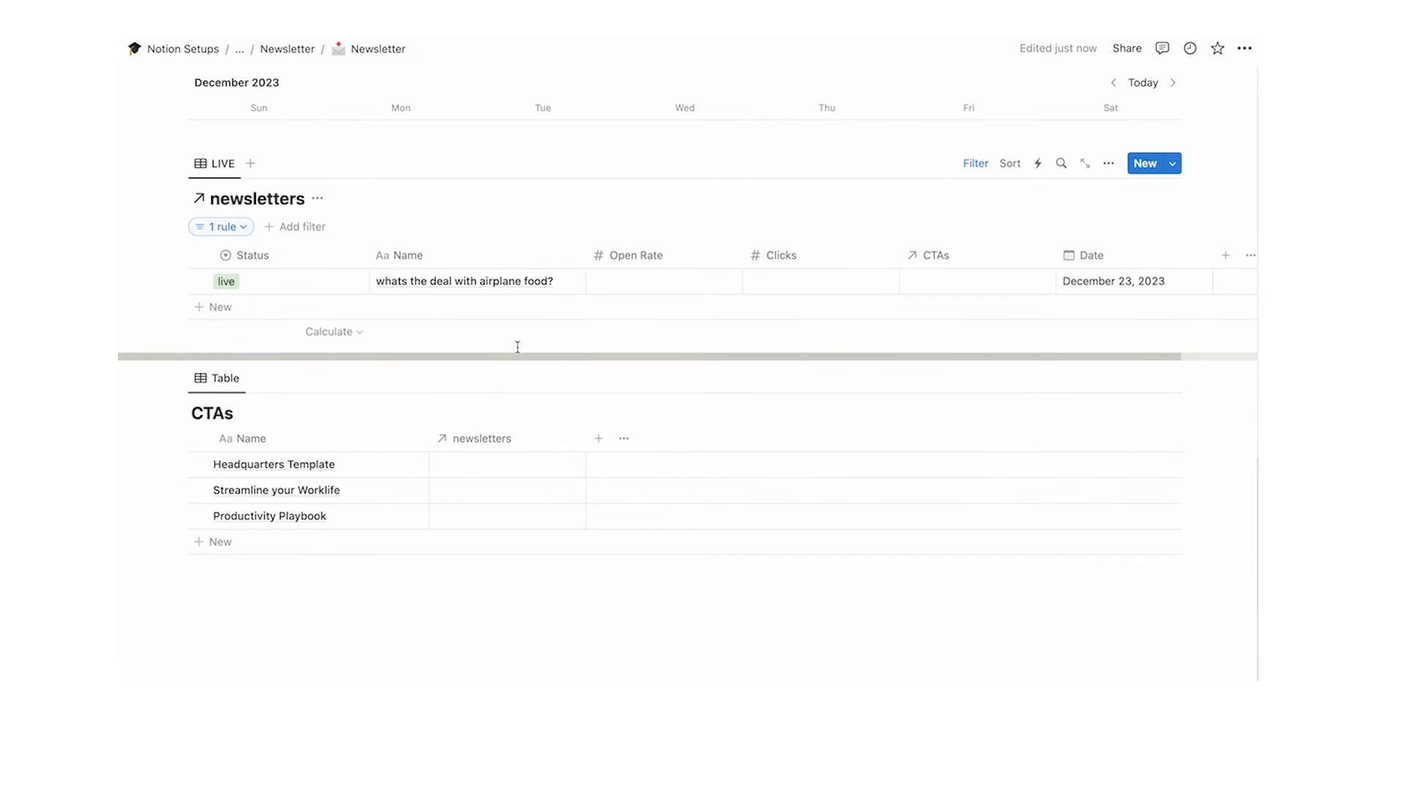
Compare the ideas table's columns with the LIVE table and review the option for hiding the Status column
{"action": "scroll", "coordinate": [517, 348], "scroll_direction": "up", "scroll_amount": 12}
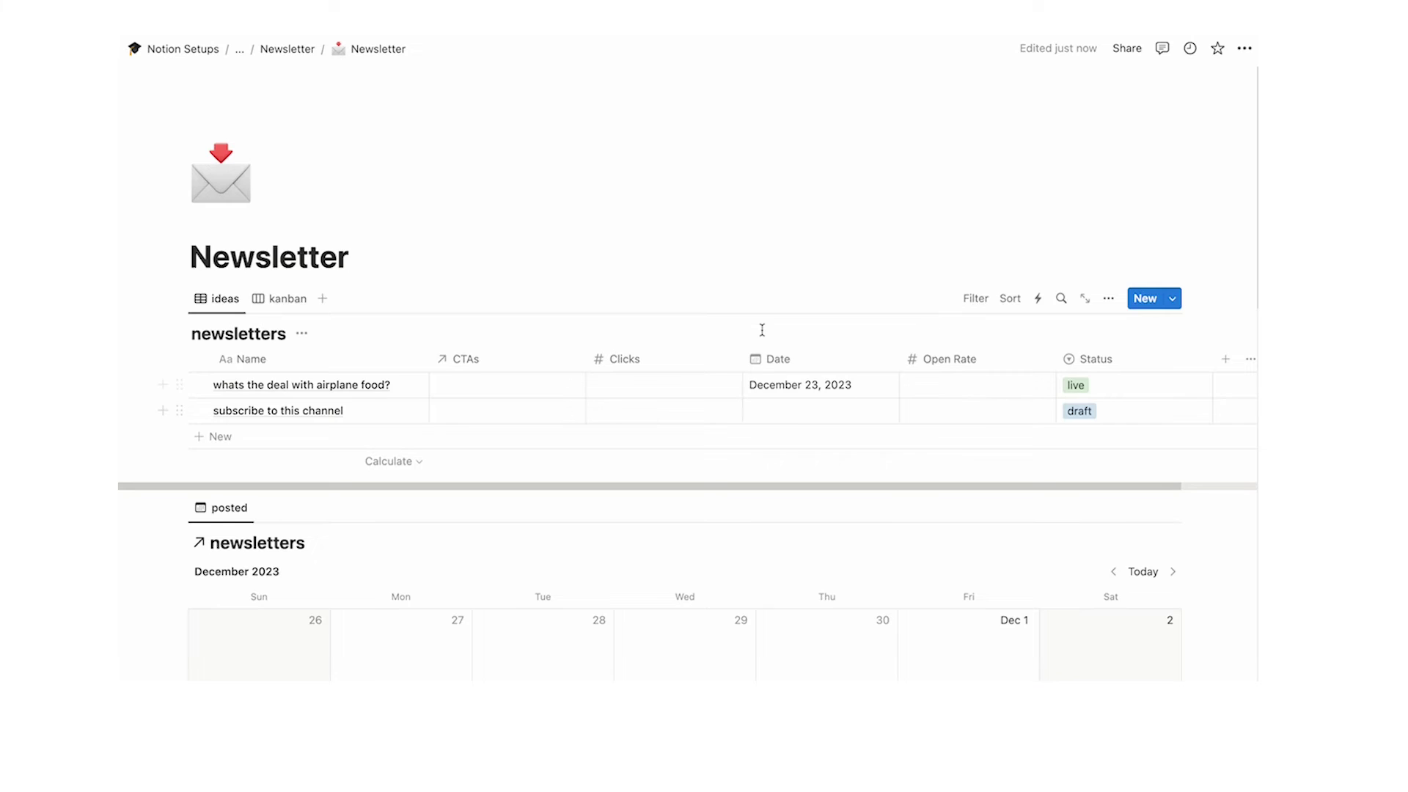
{"action": "scroll", "coordinate": [748, 337], "scroll_direction": "down", "scroll_amount": 15}
{"action": "scroll", "coordinate": [748, 344], "scroll_direction": "up", "scroll_amount": 2}
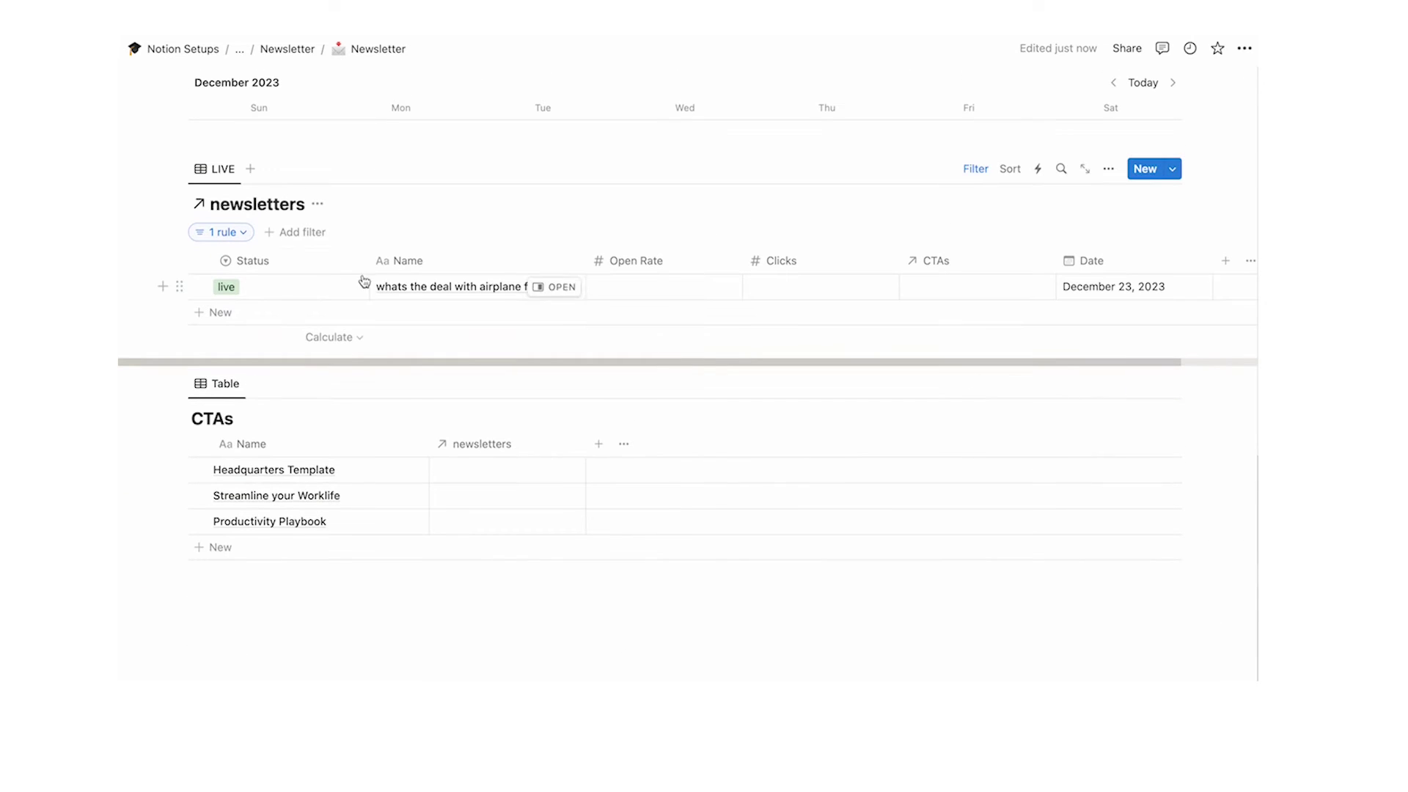
{"action": "left_click", "coordinate": [302, 262]}
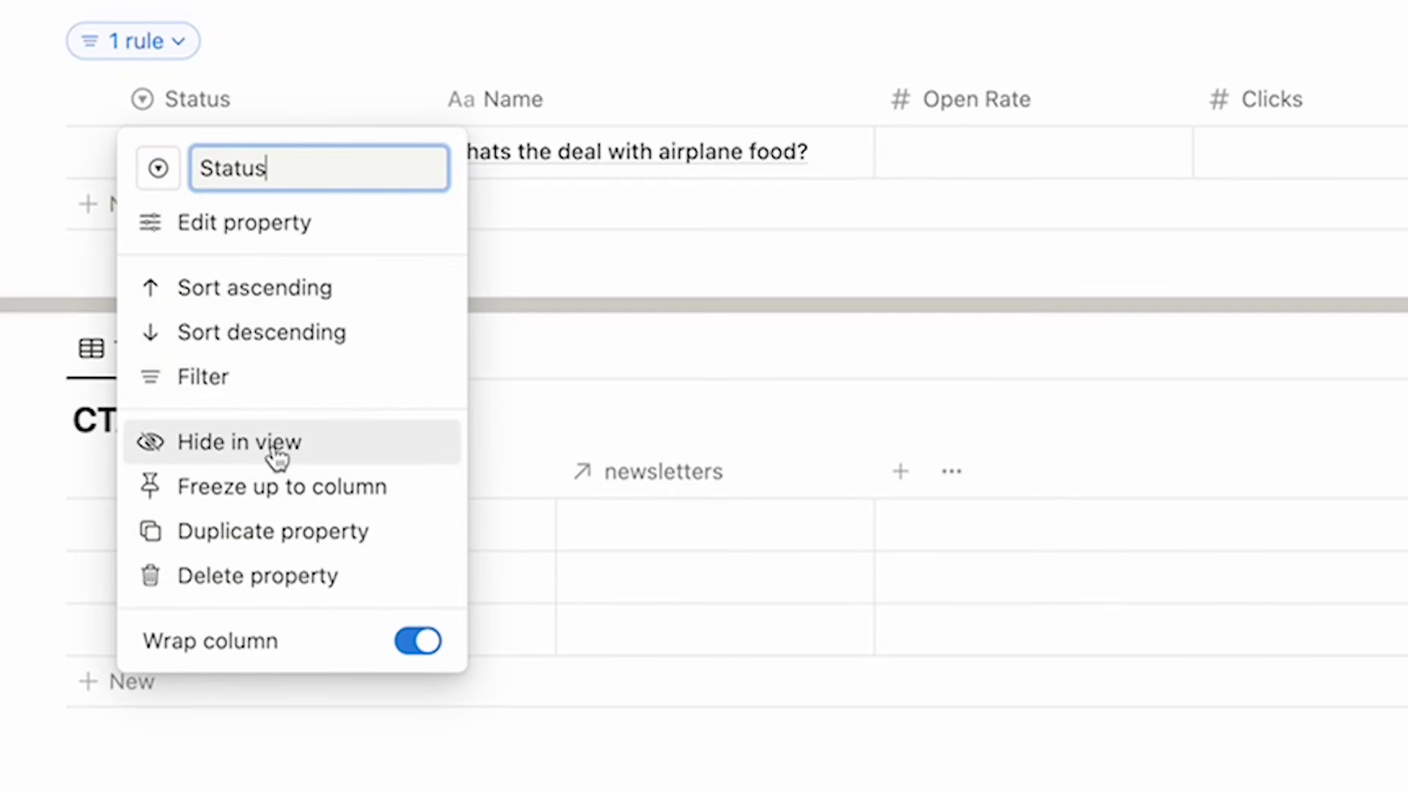
{"action": "left_click", "coordinate": [716, 270]}
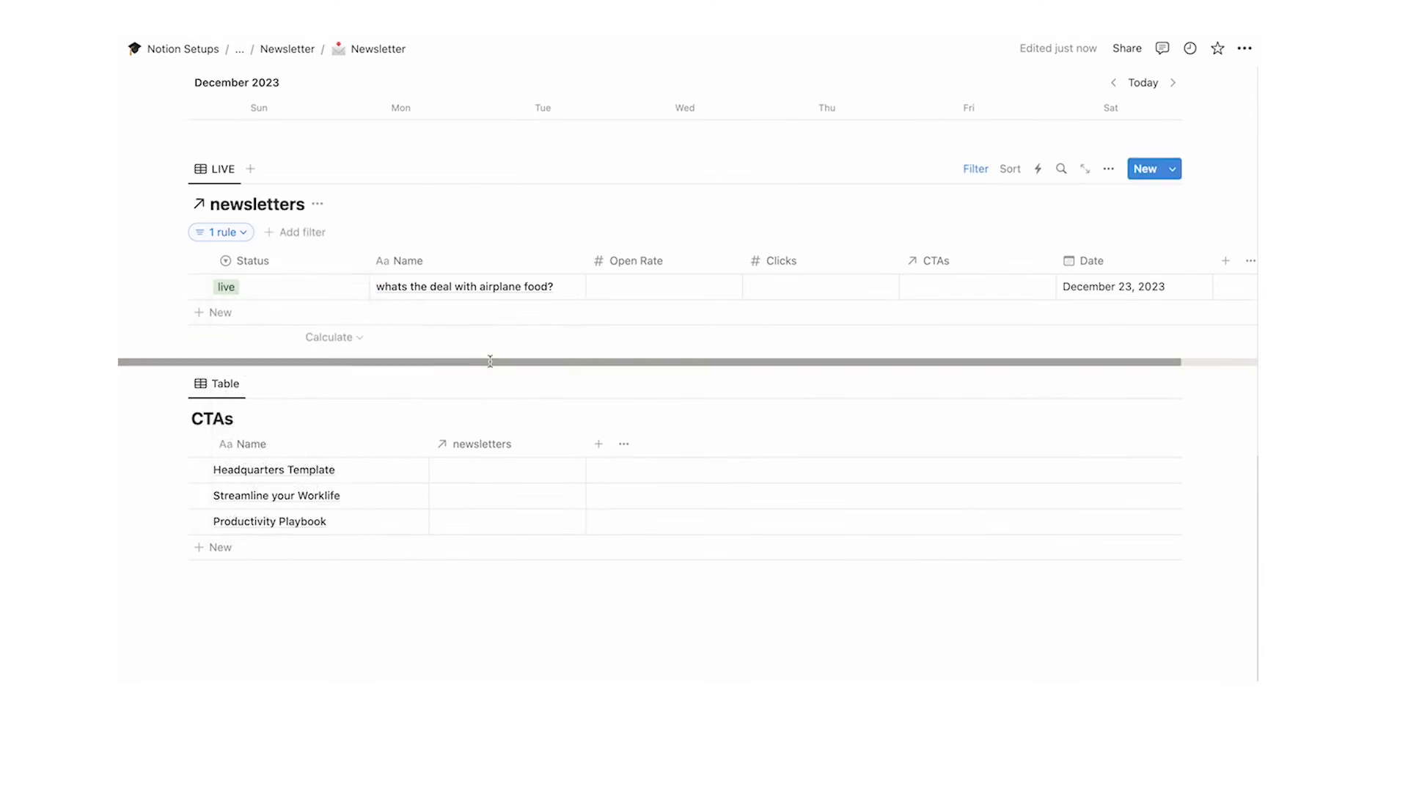
Hide the Status column in the LIVE newsletters table
{"action": "scroll", "coordinate": [477, 377], "scroll_direction": "up", "scroll_amount": 10}
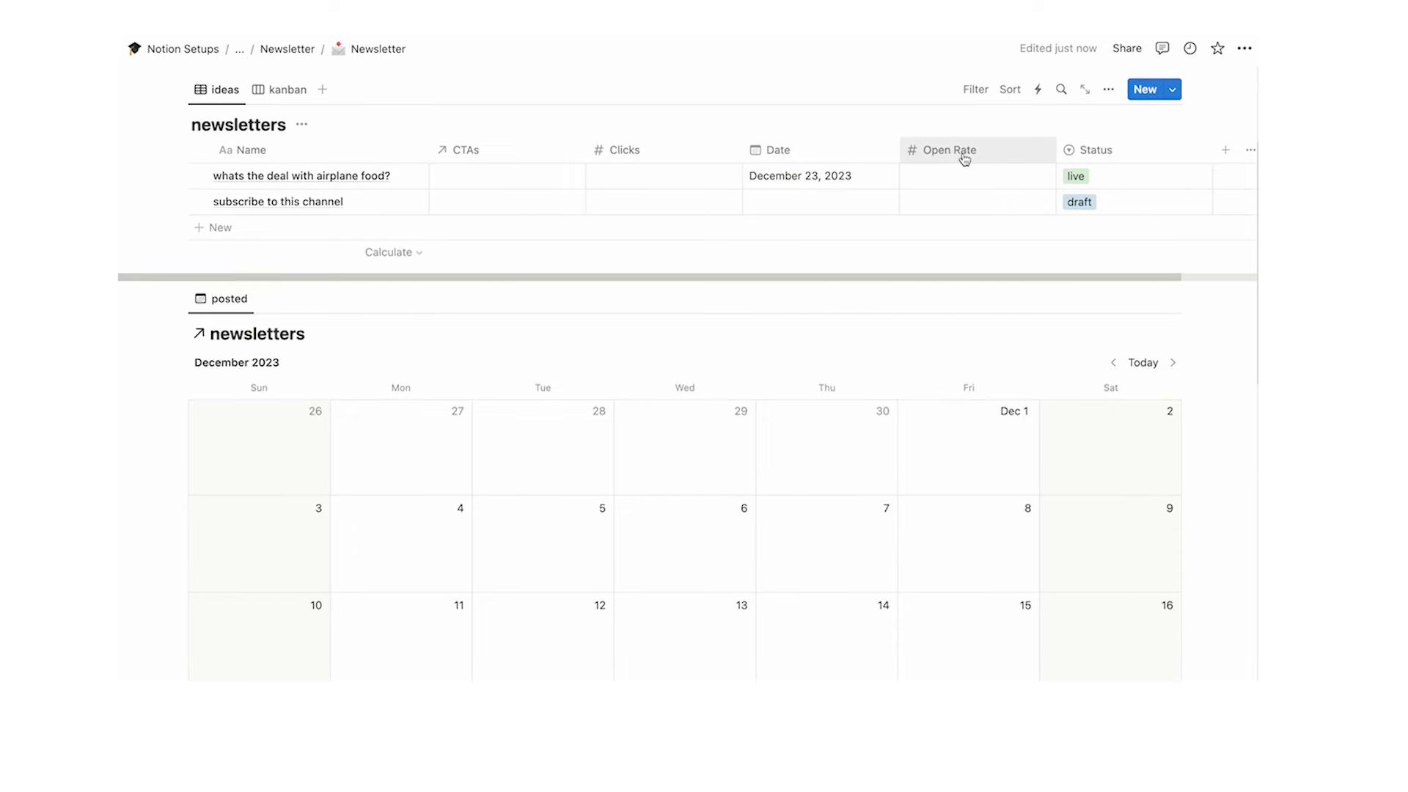
{"action": "scroll", "coordinate": [403, 201], "scroll_direction": "up", "scroll_amount": 1}
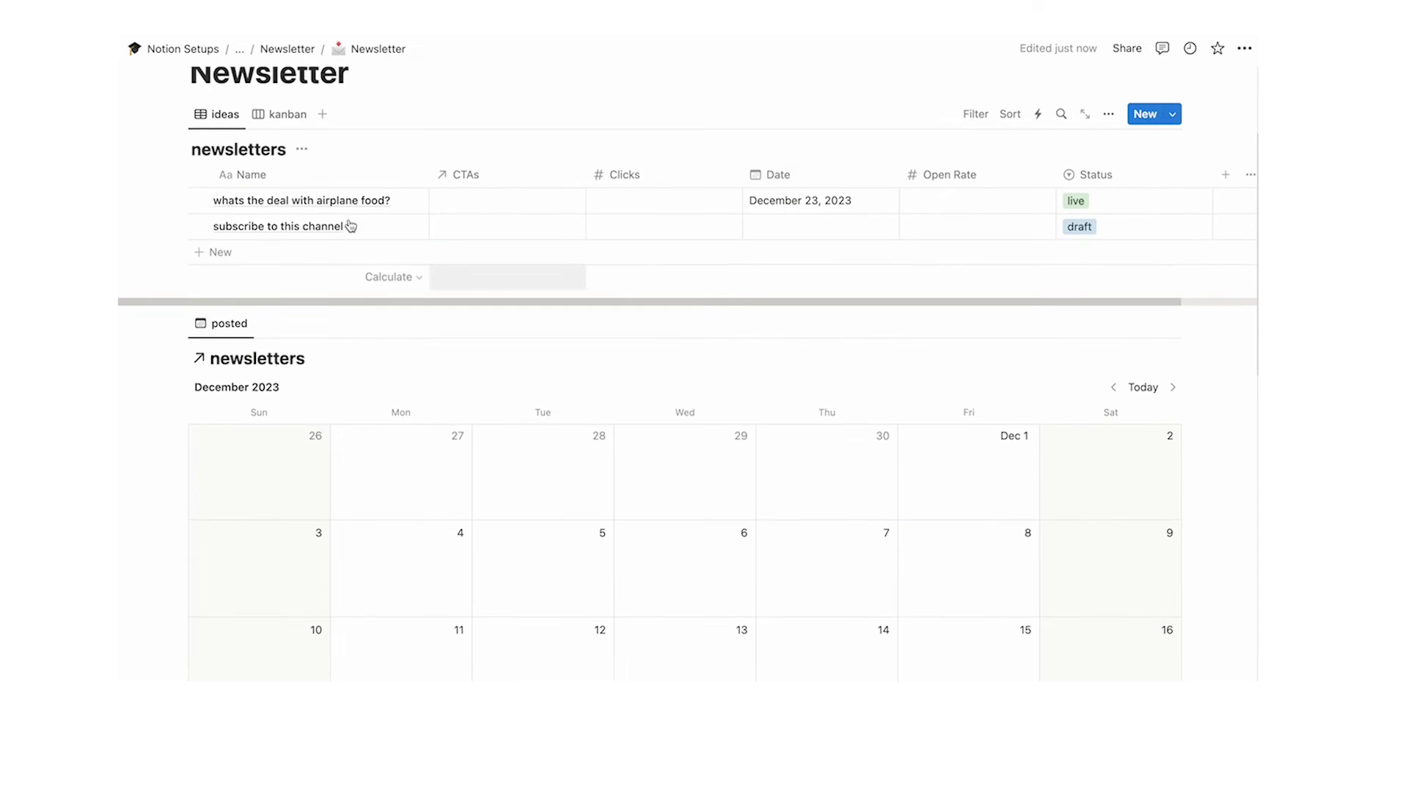
{"action": "scroll", "coordinate": [433, 220], "scroll_direction": "down", "scroll_amount": 7}
{"action": "scroll", "coordinate": [440, 226], "scroll_direction": "down", "scroll_amount": 4}
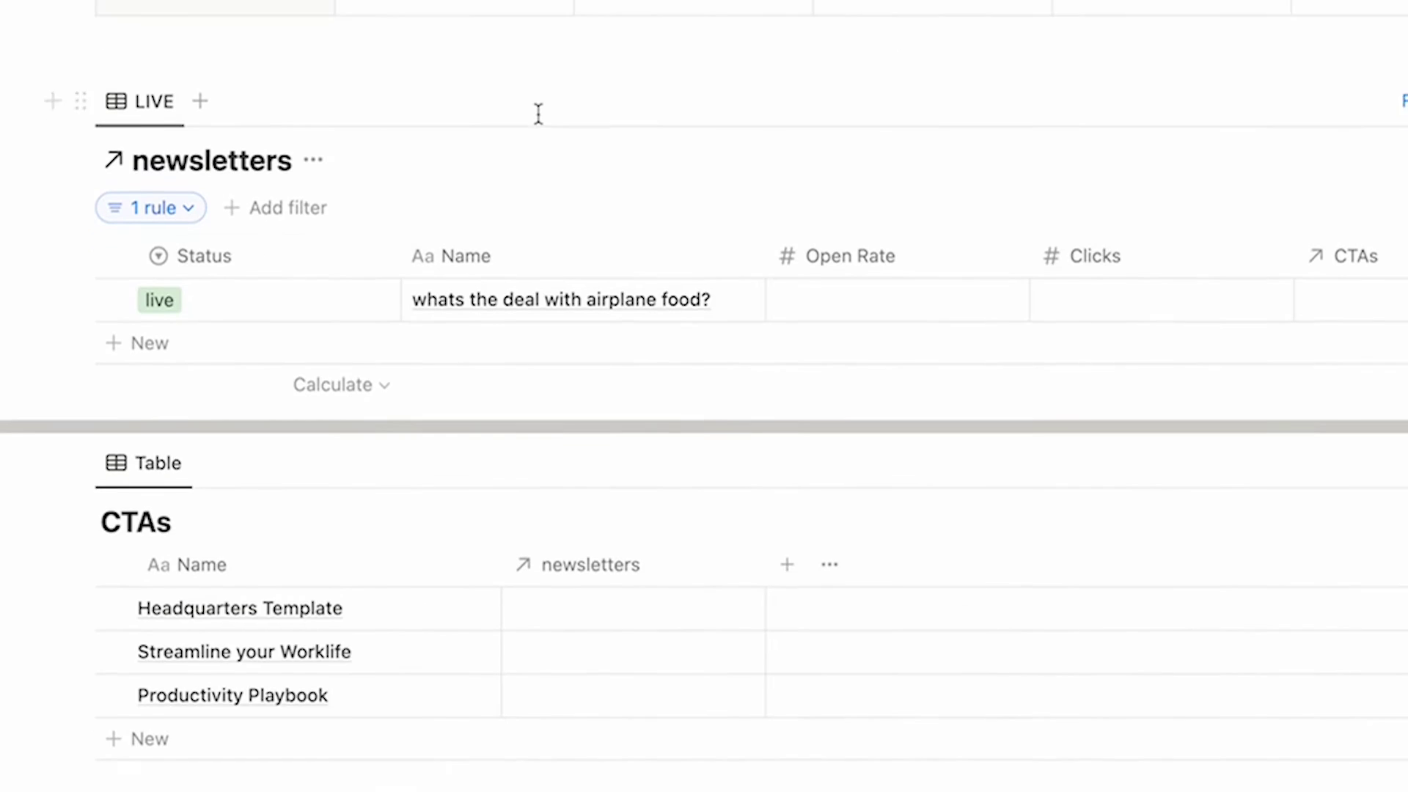
{"action": "left_click", "coordinate": [297, 333]}
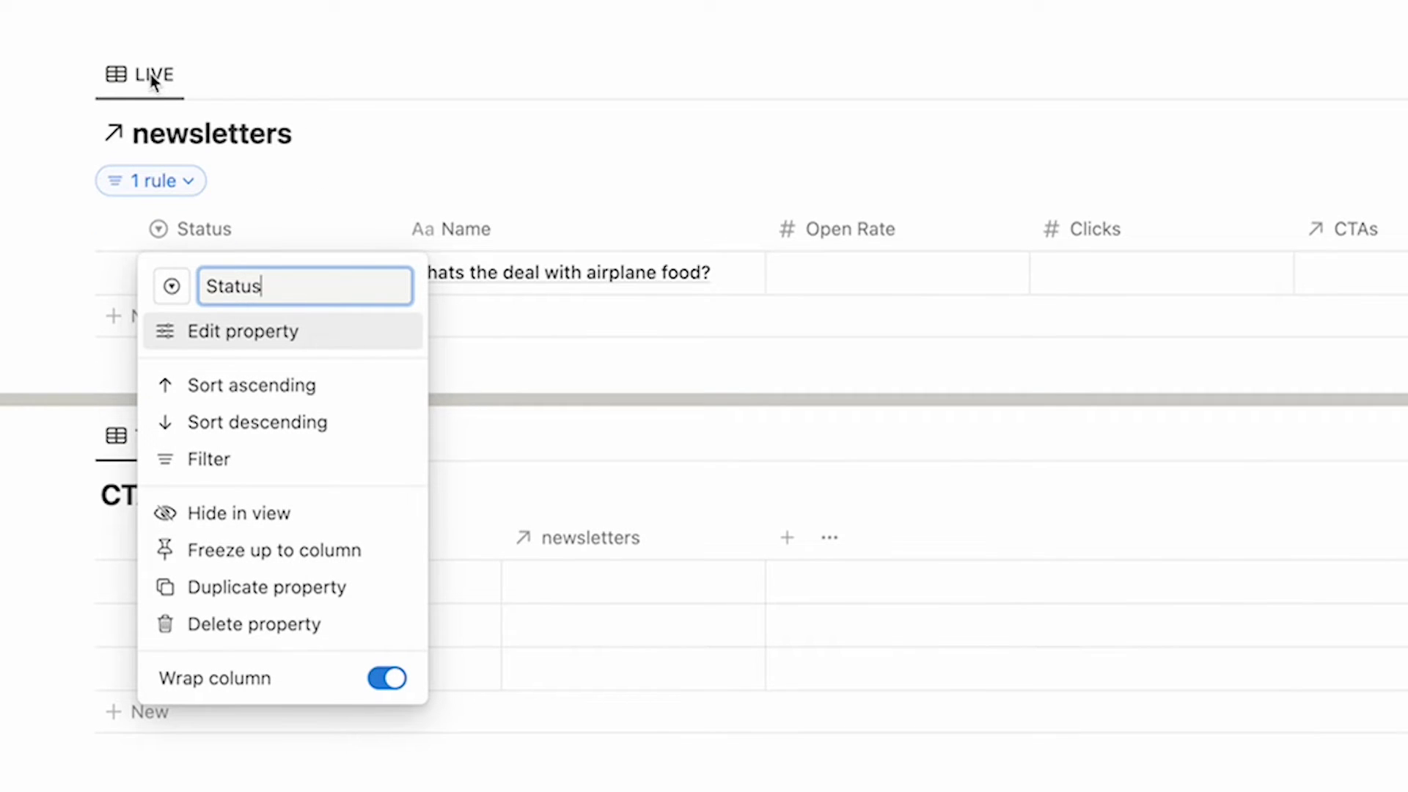
{"action": "left_click", "coordinate": [293, 517]}
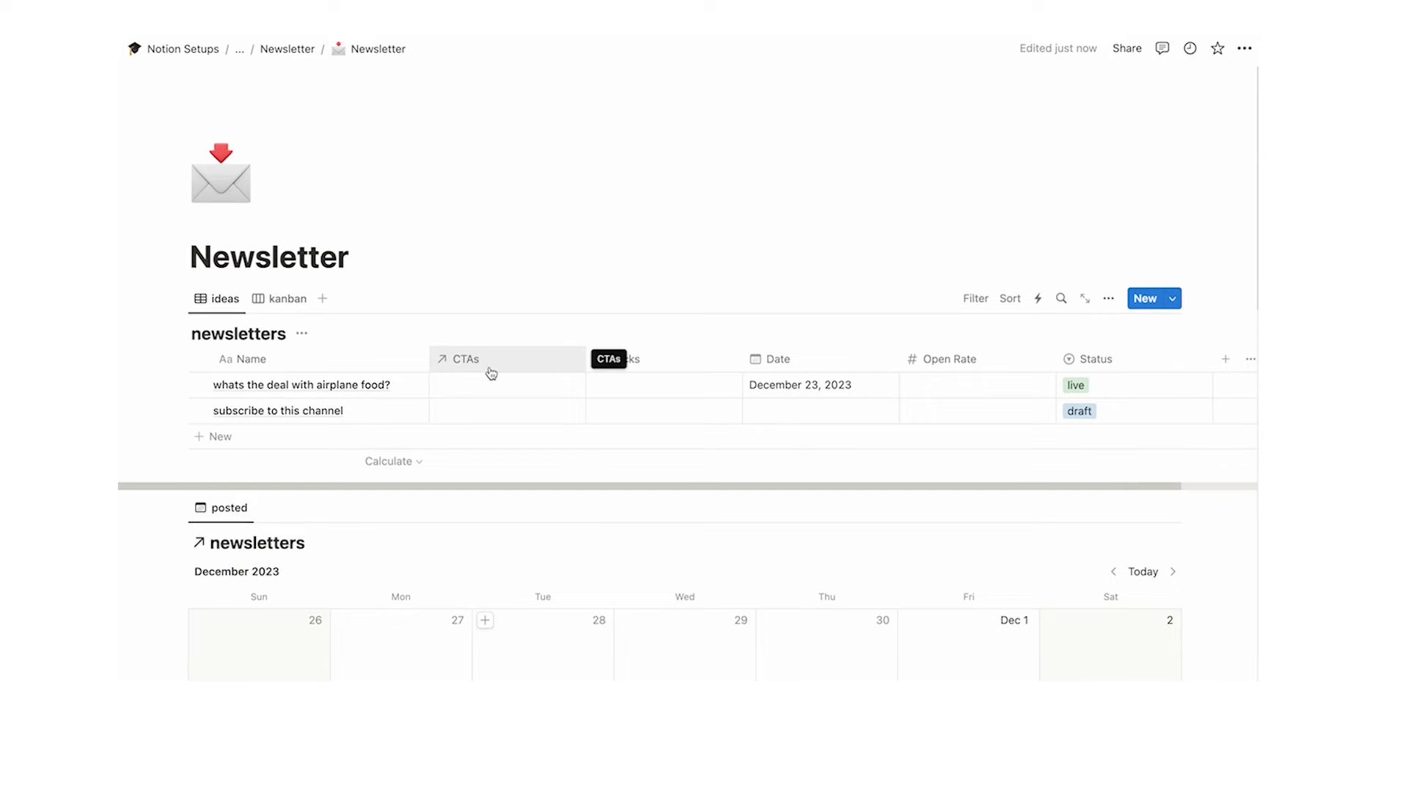
Hide the Clicks and Open Rate columns in the ideas table and move the Status column in front of Name
{"action": "left_click", "coordinate": [697, 366]}
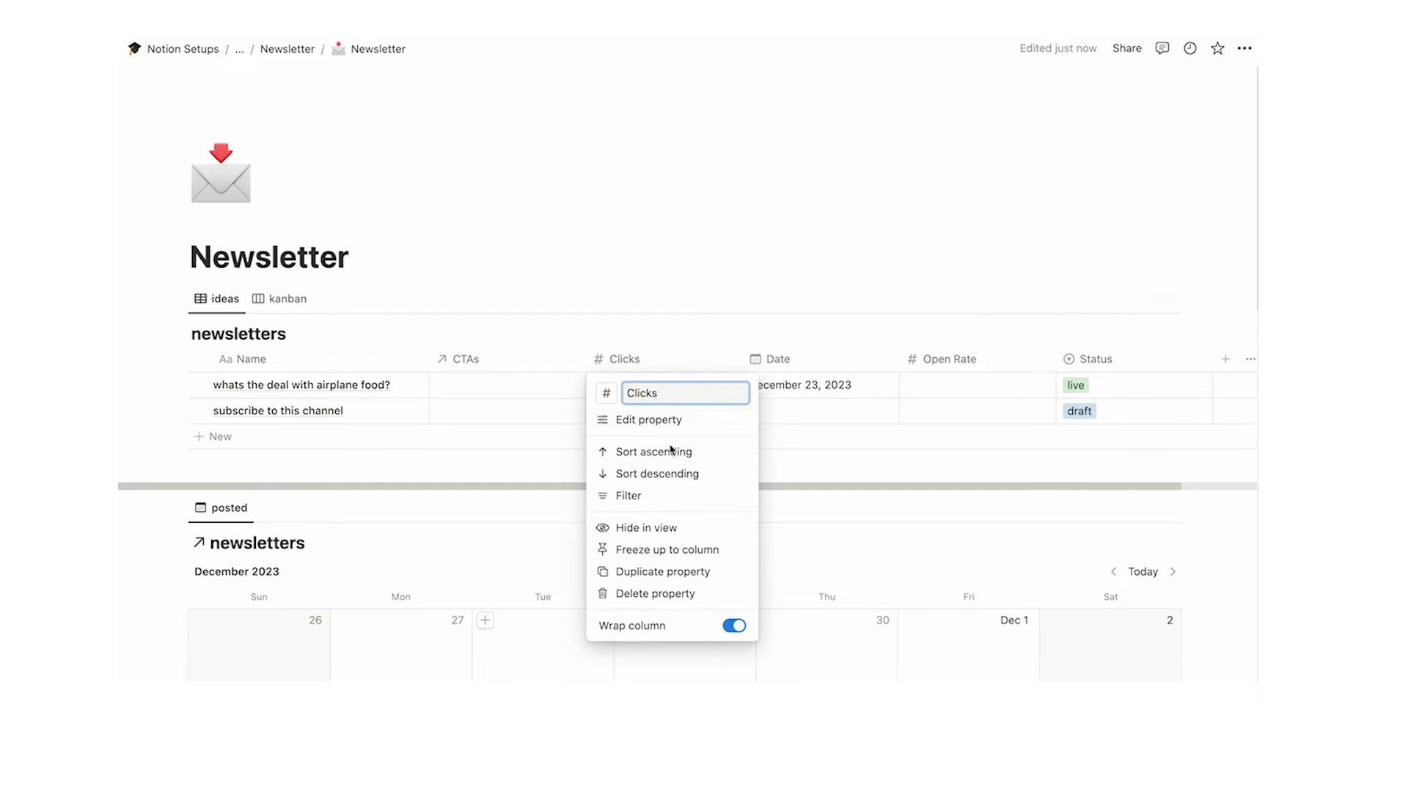
{"action": "left_click", "coordinate": [696, 528]}
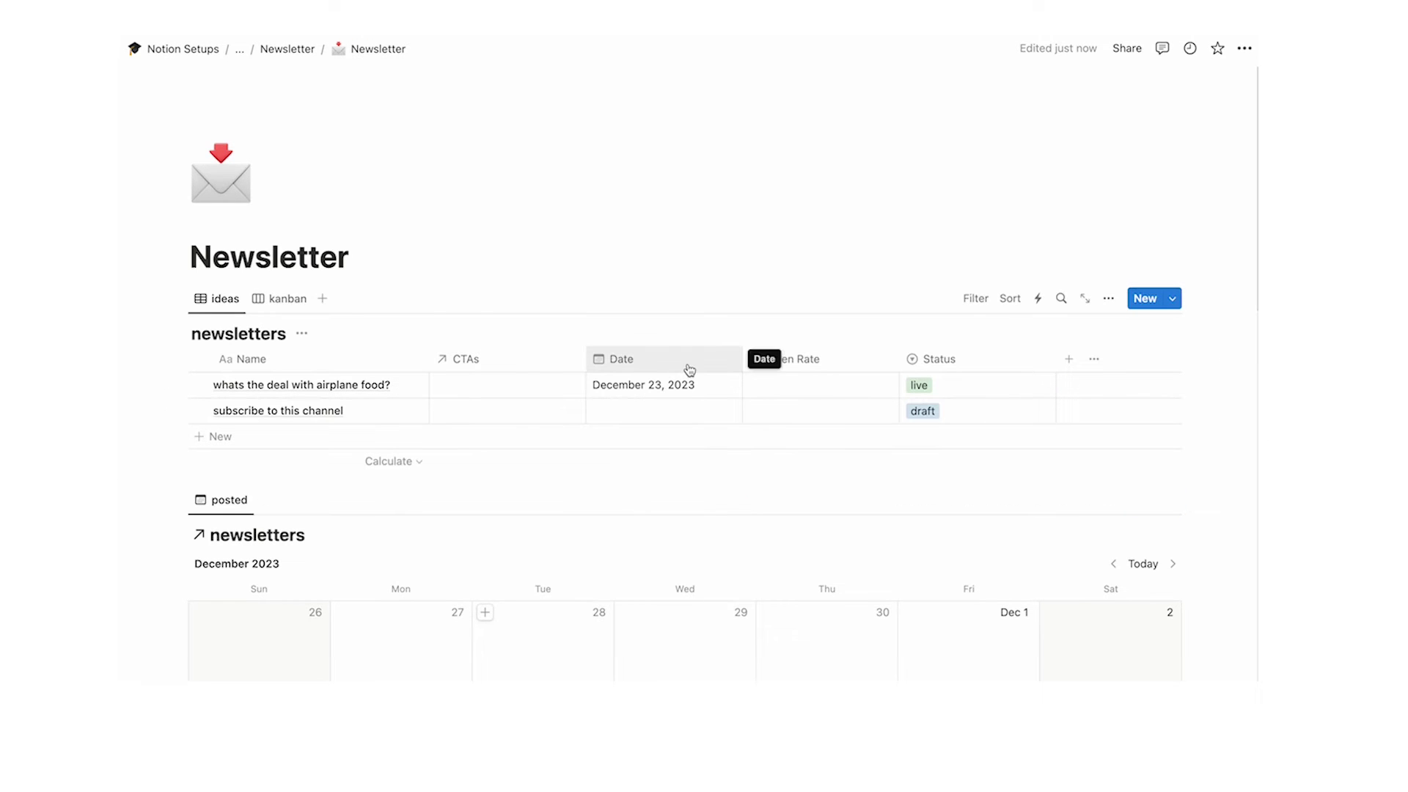
{"action": "left_click", "coordinate": [836, 360]}
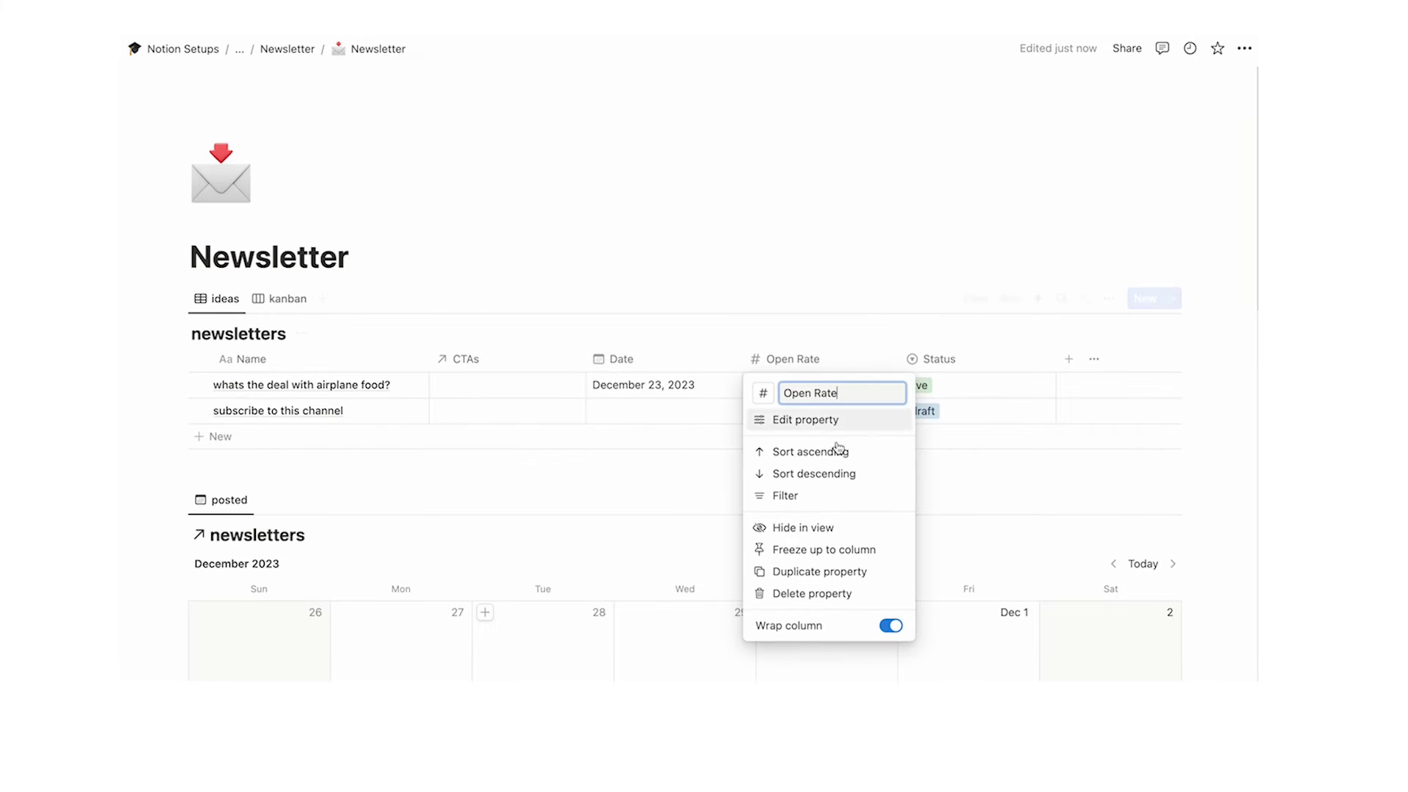
{"action": "left_click", "coordinate": [818, 531]}
{"action": "left_click_drag", "start_coordinate": [899, 360], "coordinate": [265, 353]}
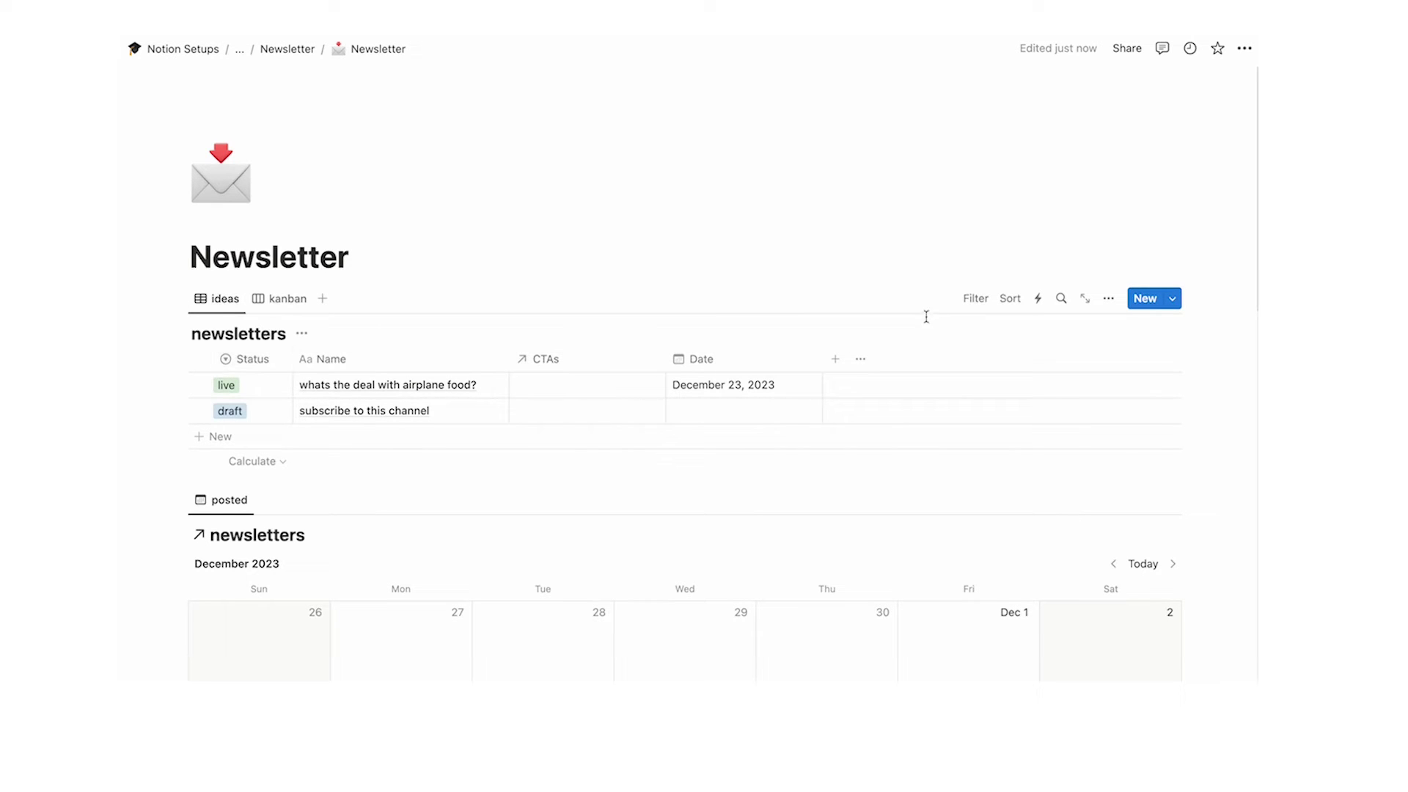
Add an advanced filter to the ideas table where Status is not live, uploaded or written
{"action": "left_click", "coordinate": [973, 299]}
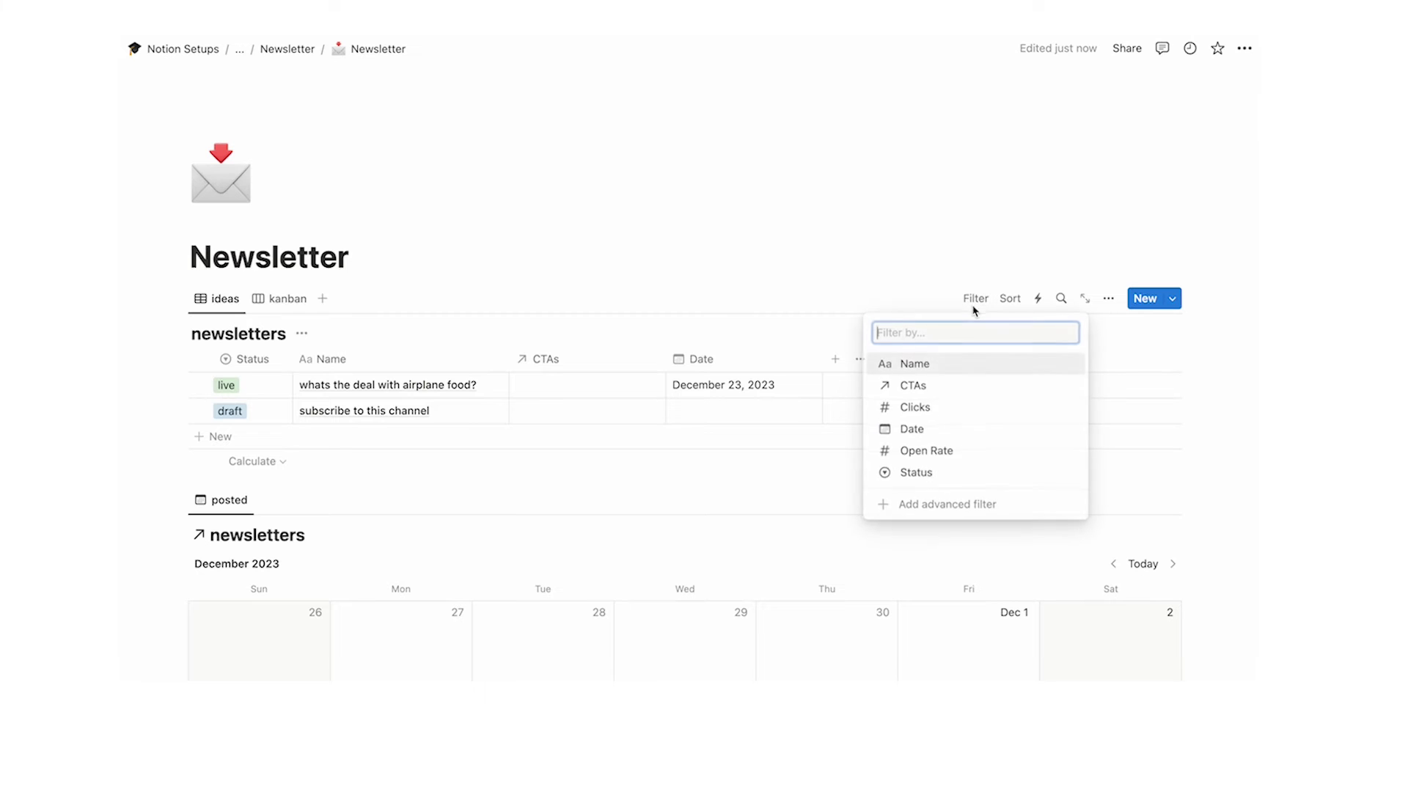
{"action": "left_click", "coordinate": [956, 504]}
{"action": "left_click", "coordinate": [124, 399]}
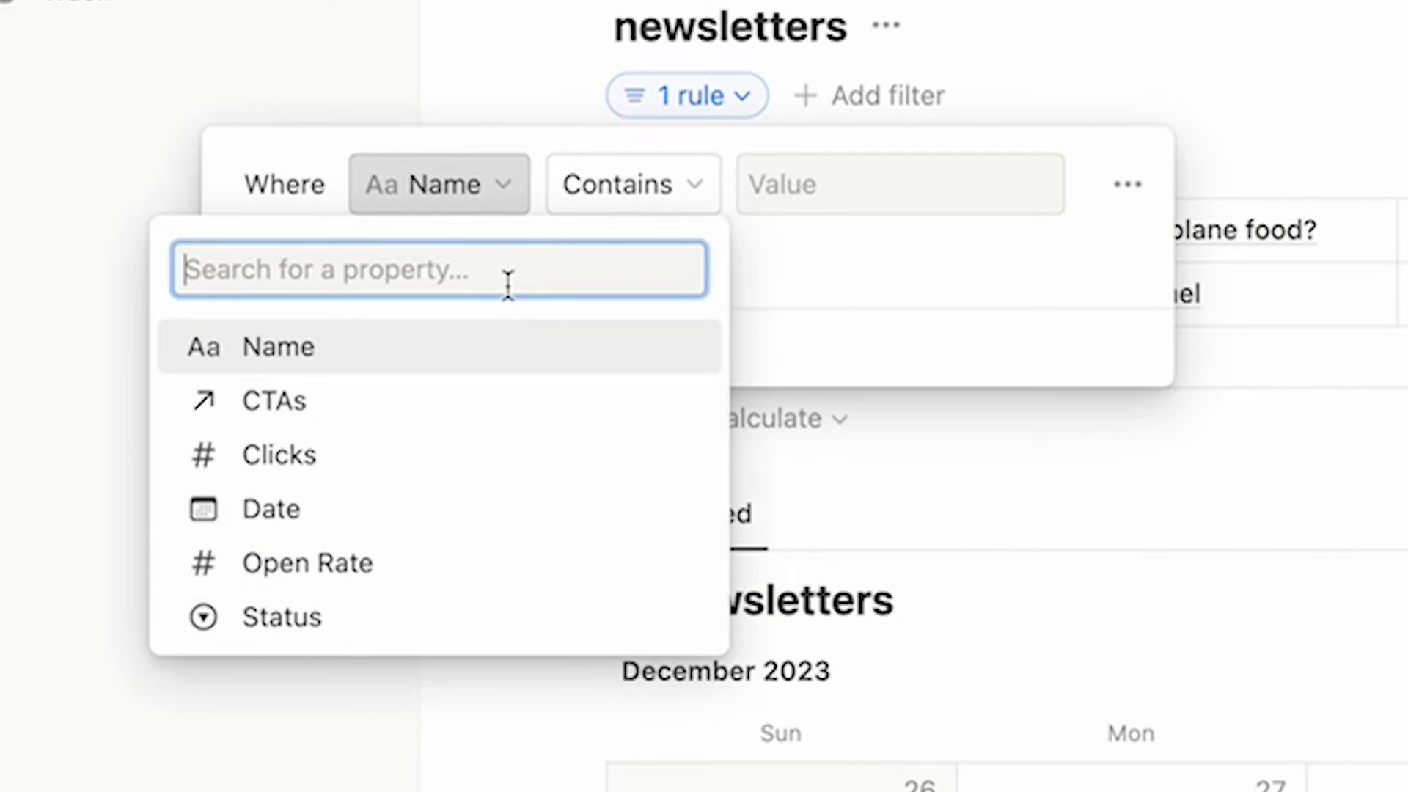
{"action": "left_click", "coordinate": [428, 613]}
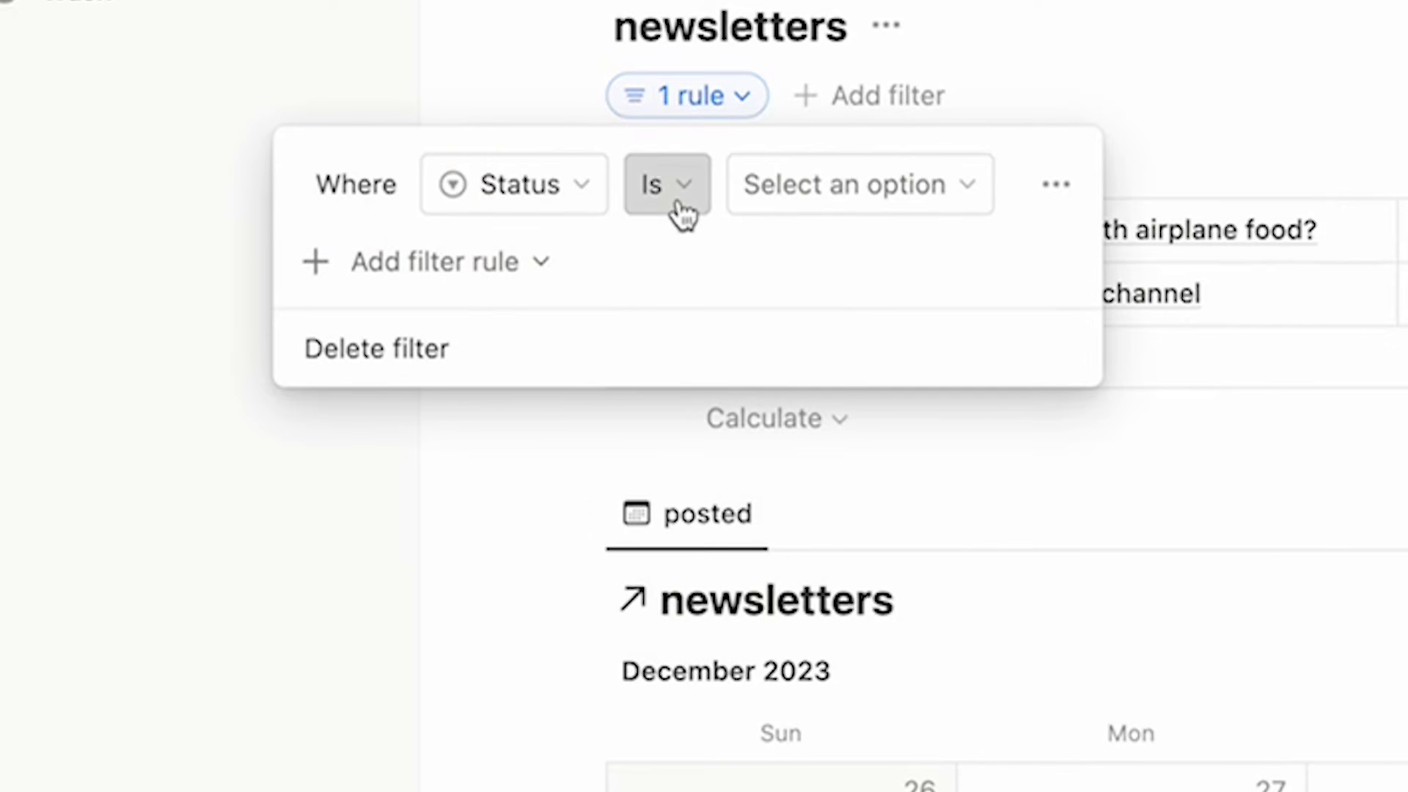
{"action": "left_click", "coordinate": [676, 205]}
{"action": "left_click", "coordinate": [635, 311]}
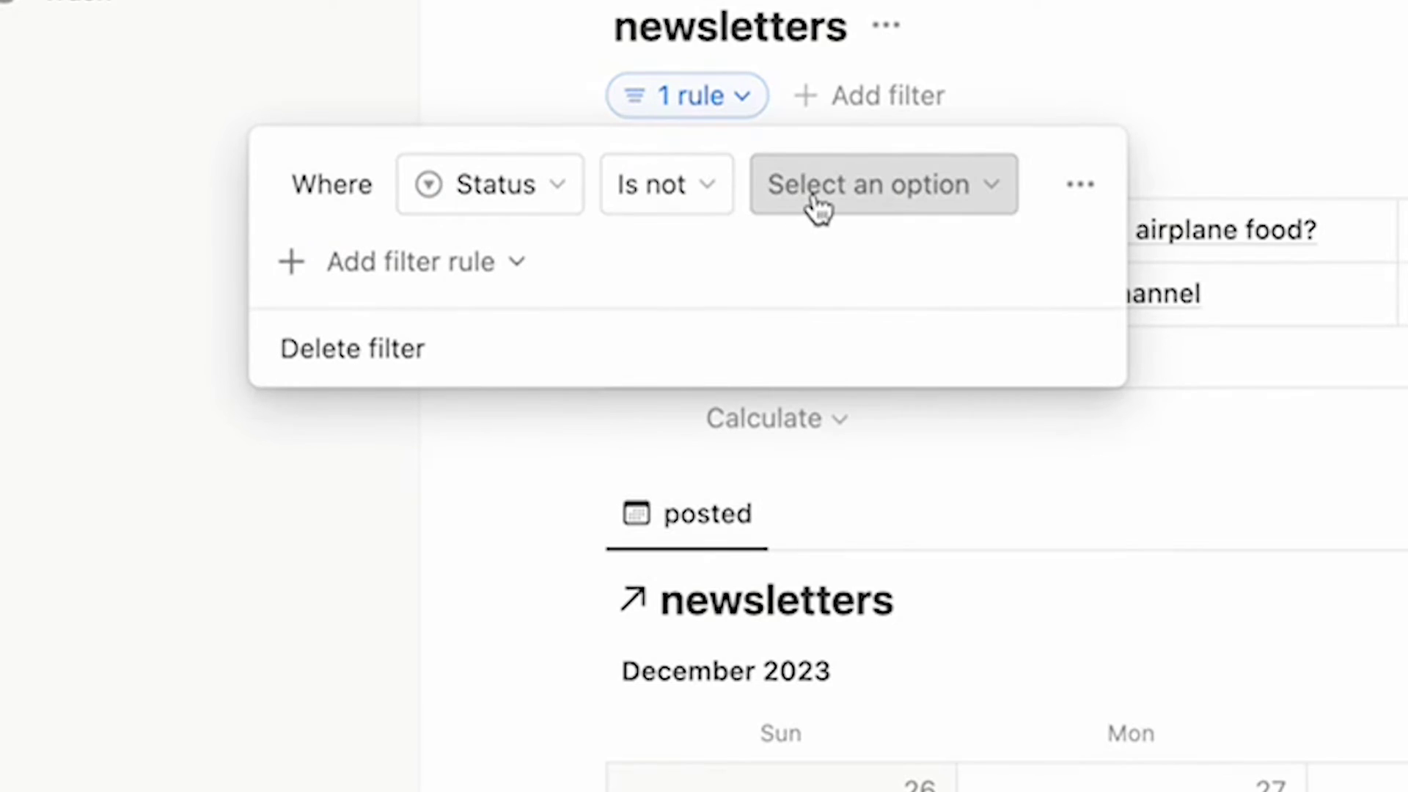
{"action": "left_click", "coordinate": [816, 195]}
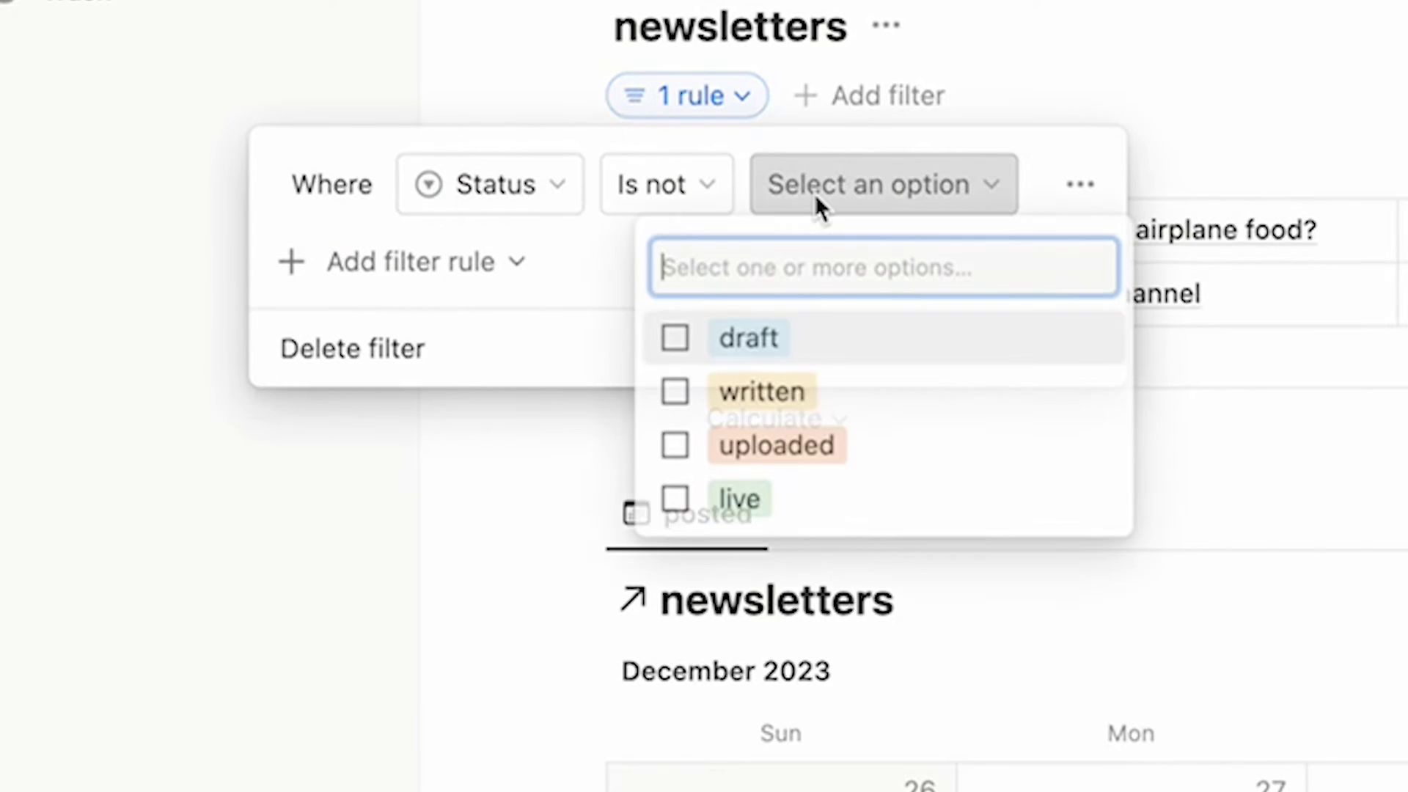
{"action": "left_click", "coordinate": [790, 512]}
{"action": "left_click", "coordinate": [795, 454]}
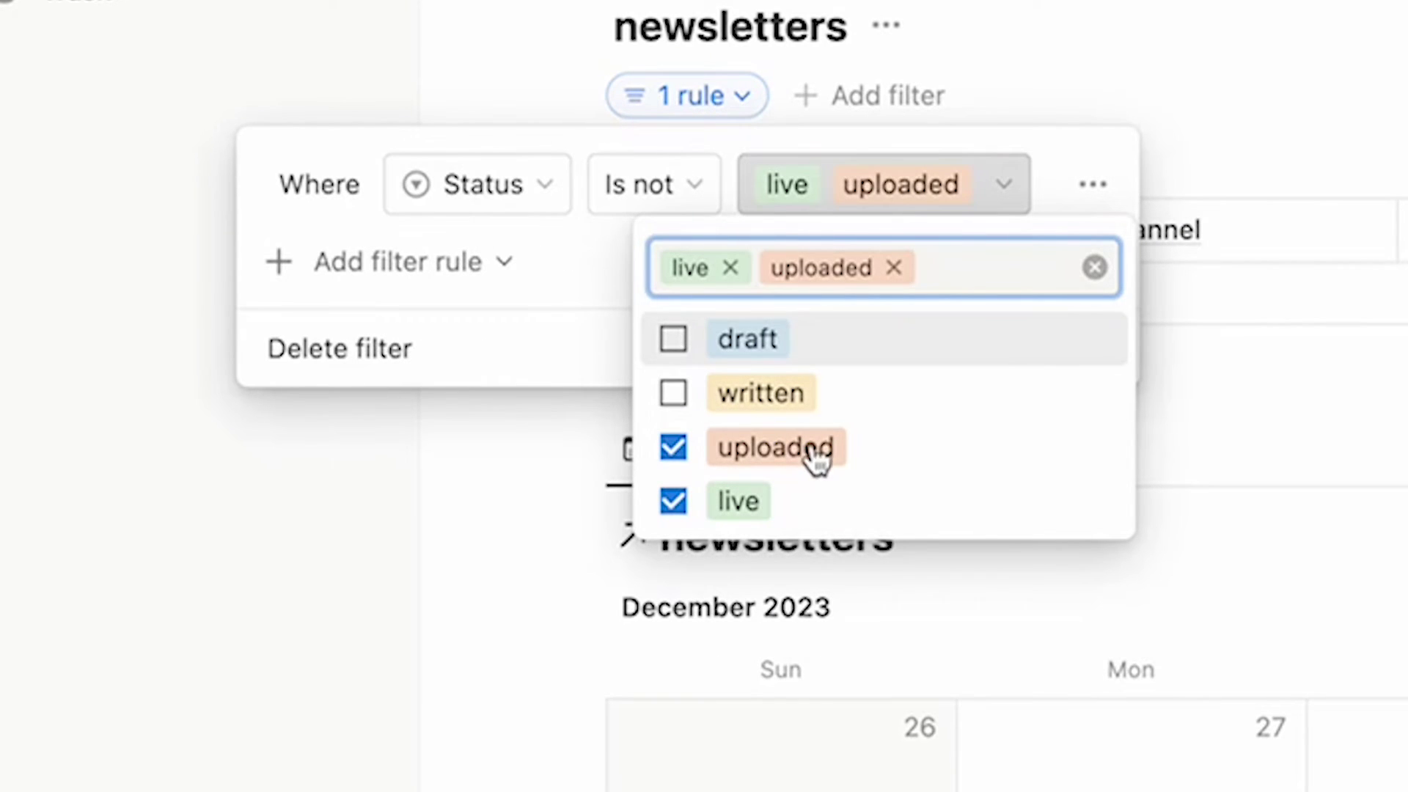
{"action": "left_click", "coordinate": [868, 402]}
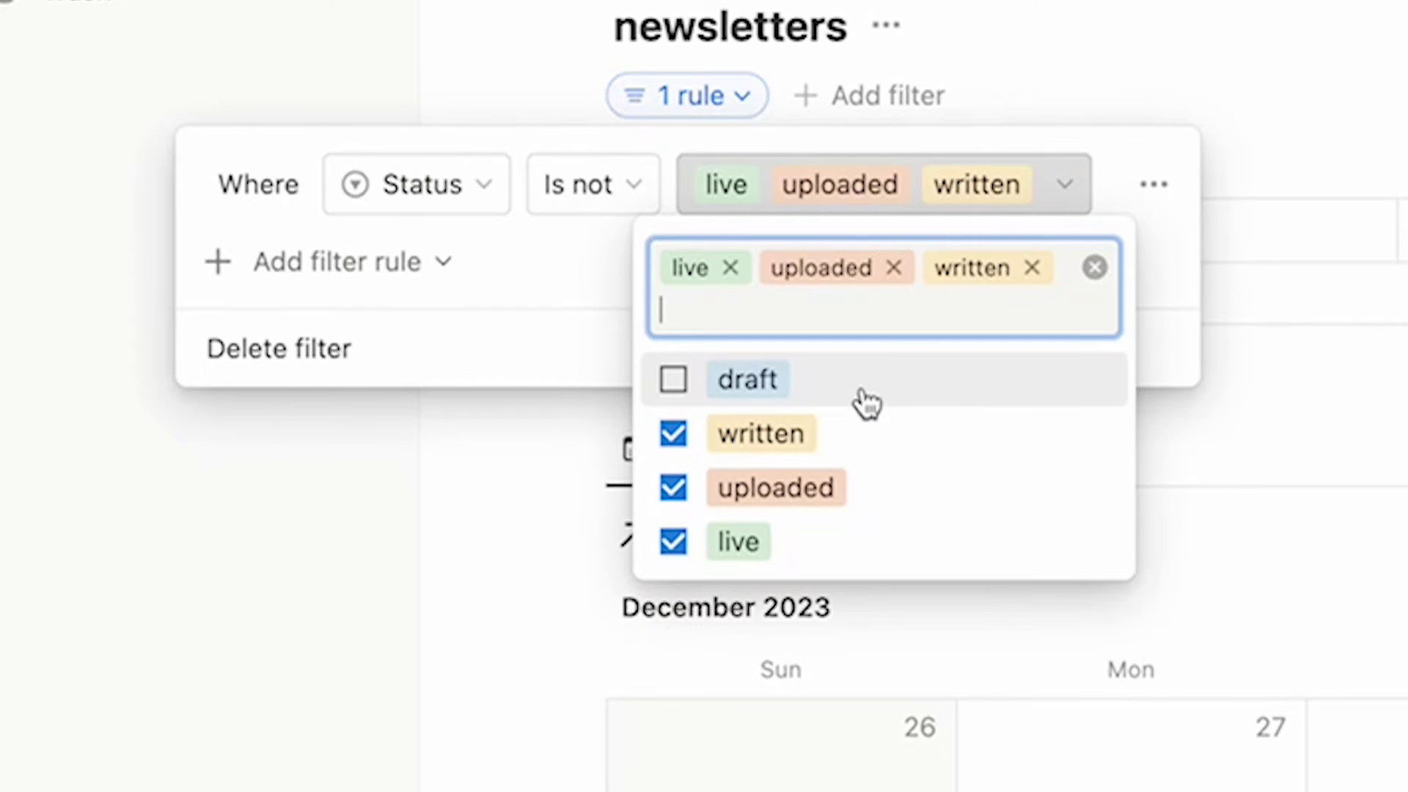
{"action": "left_click", "coordinate": [1272, 272]}
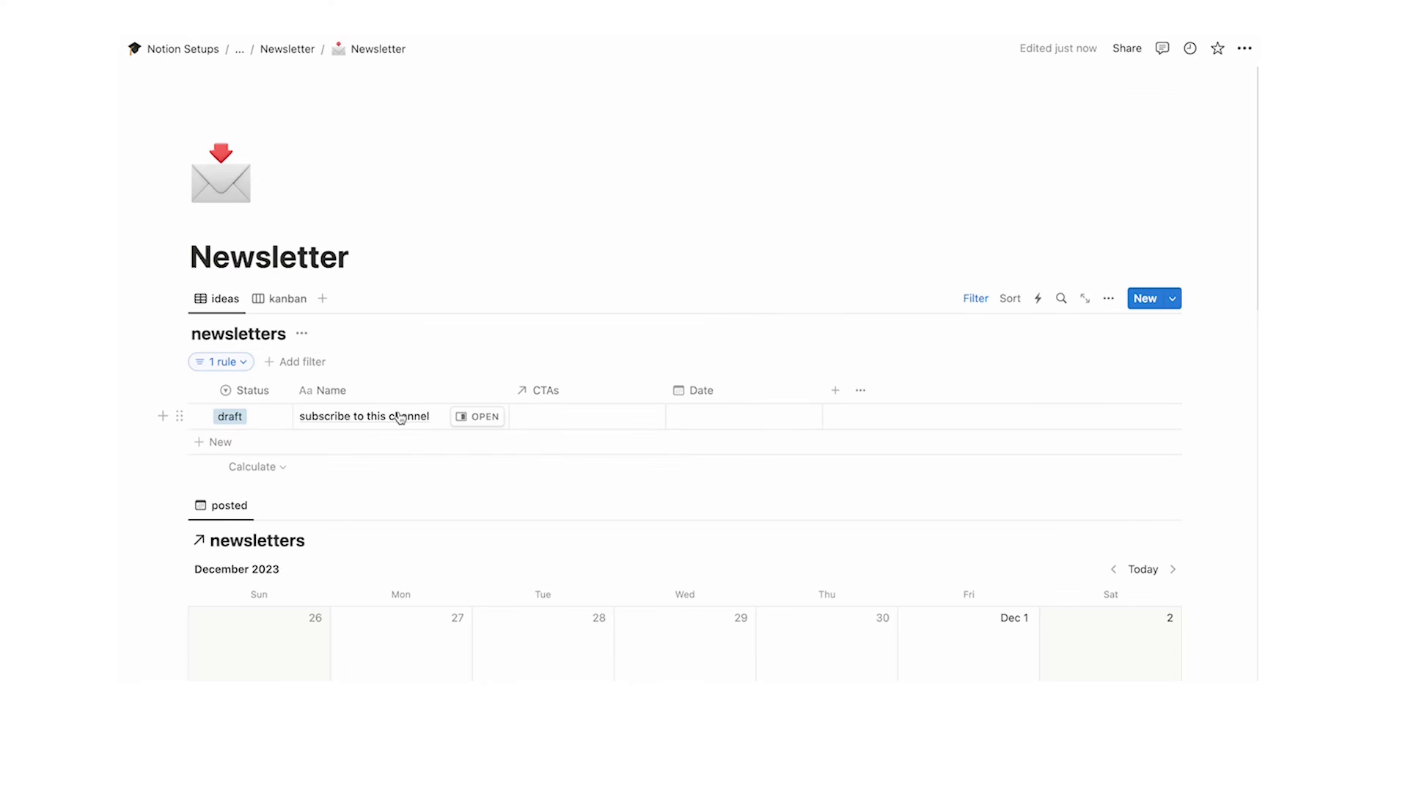
Add two blank rows to the ideas table and look through the first one's Status options
{"action": "left_click", "coordinate": [286, 443]}
{"action": "left_click", "coordinate": [245, 474]}
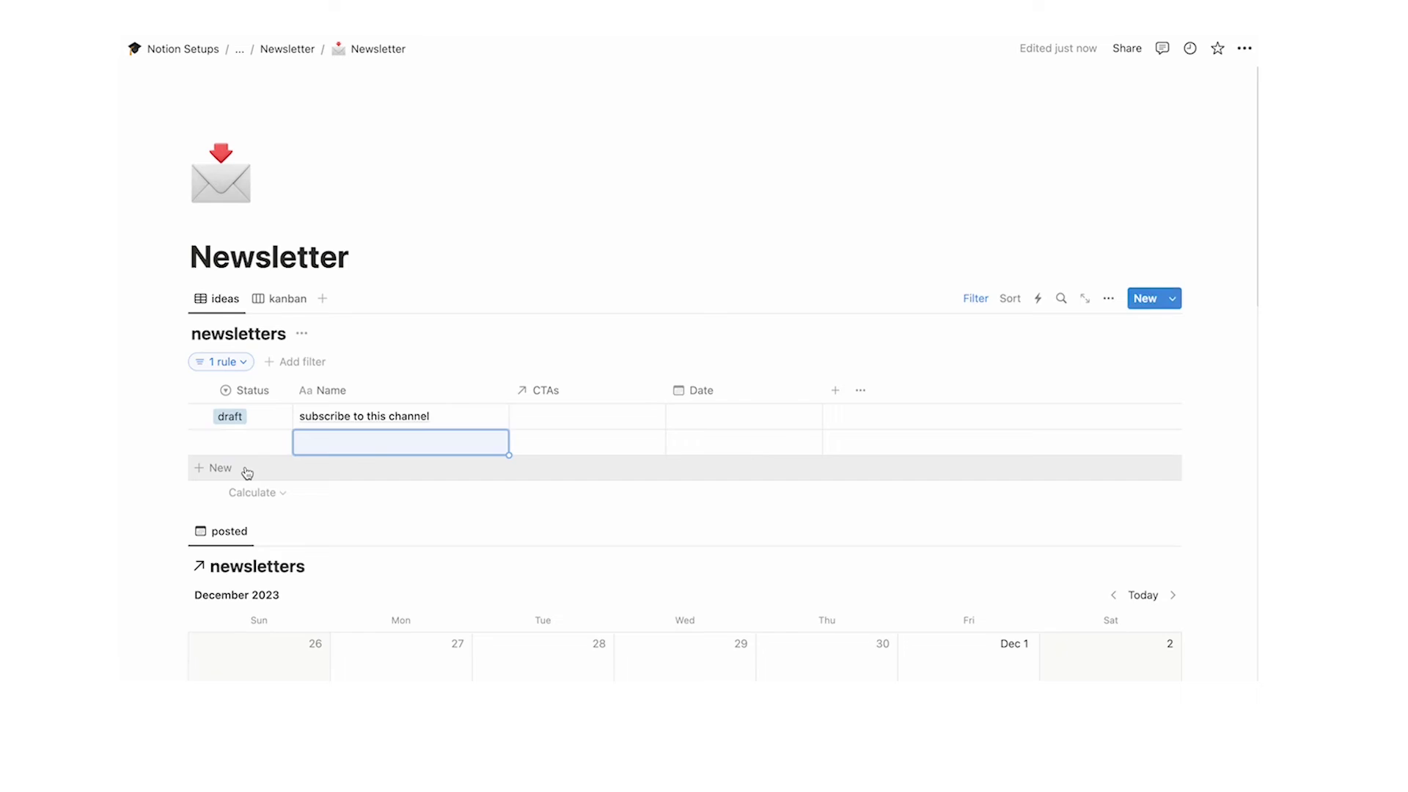
{"action": "left_click", "coordinate": [245, 474]}
{"action": "key", "text": "Escape"}
{"action": "left_click", "coordinate": [245, 443]}
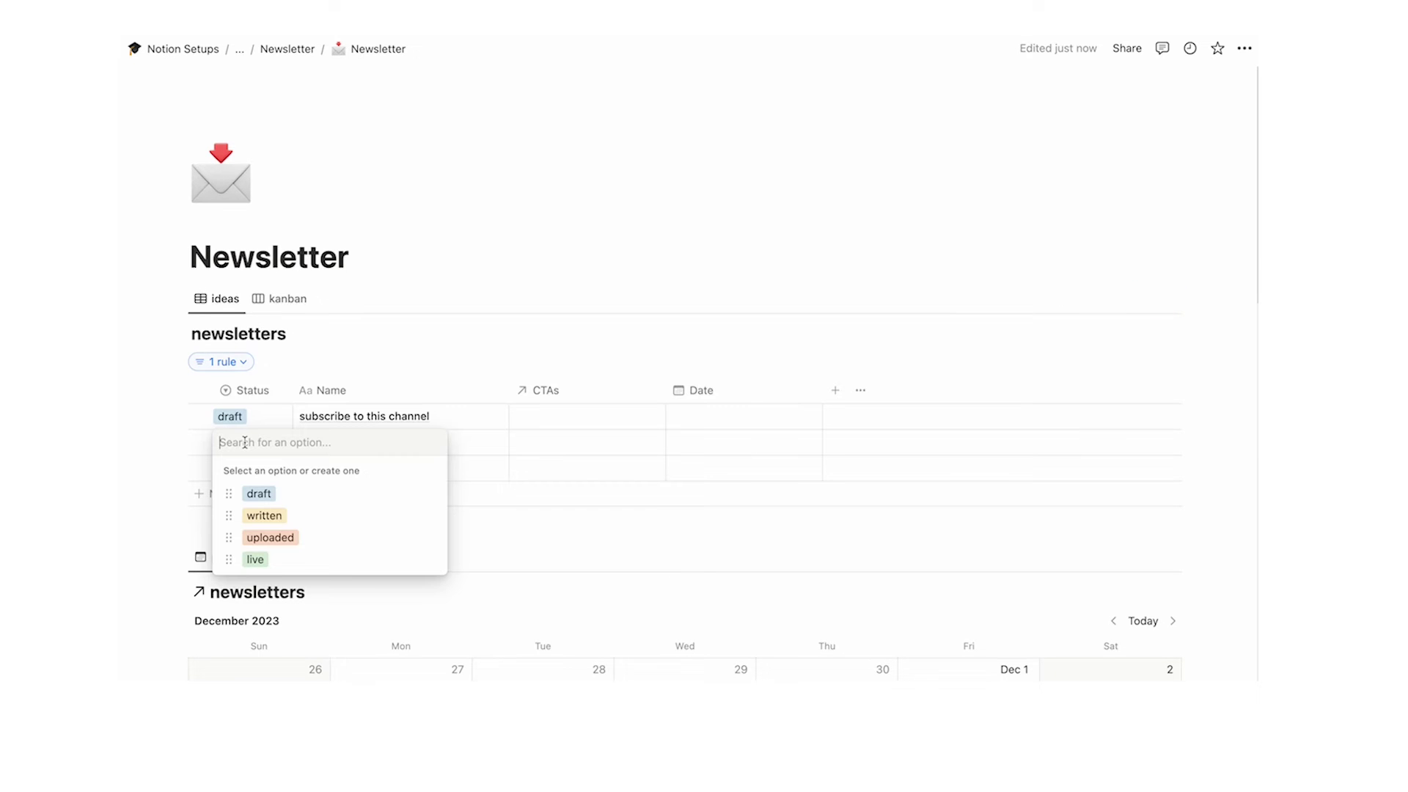
{"action": "key", "text": "Escape"}
{"action": "left_click", "coordinate": [382, 449]}
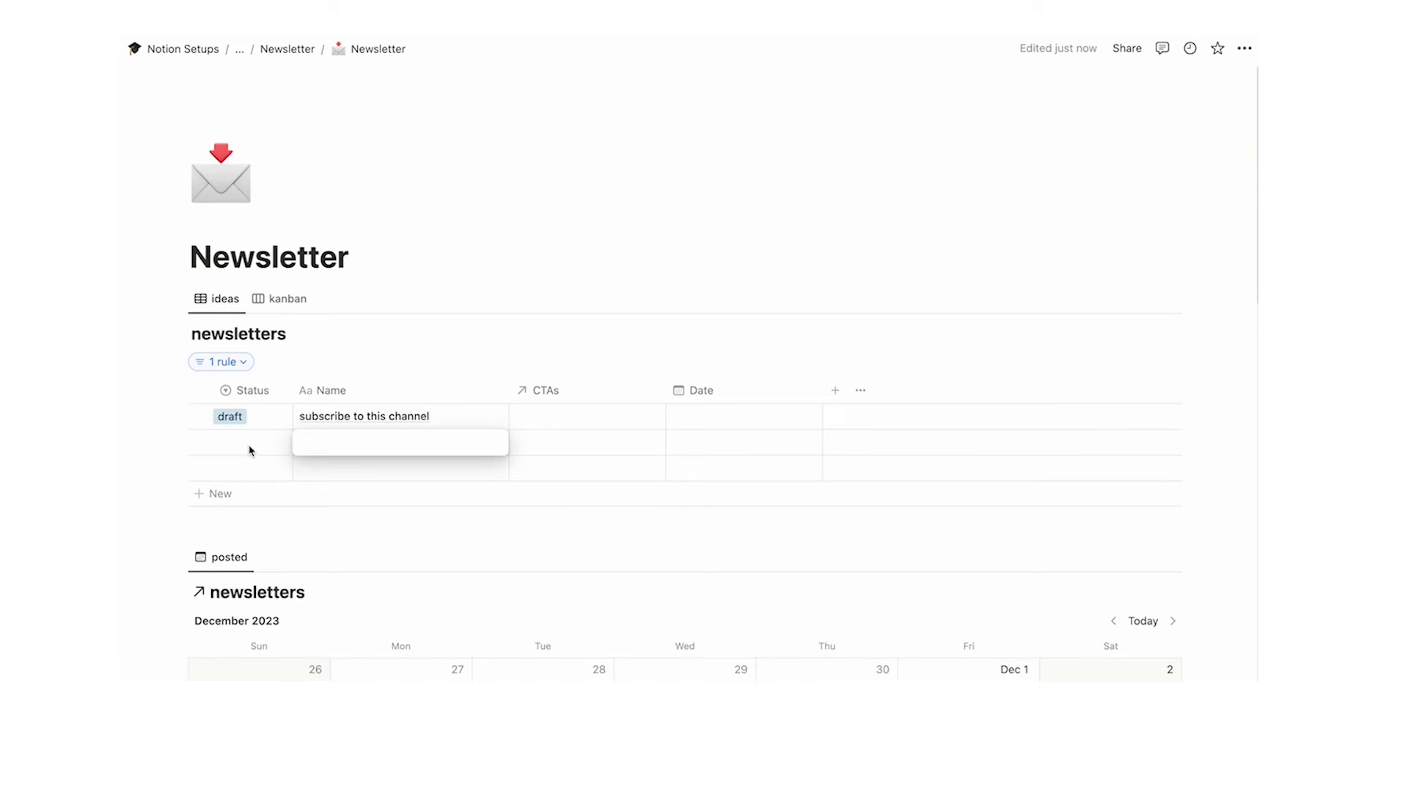
{"action": "key", "text": "Escape"}
Try entering a new Status option named idea for the blank row, clear the text and close the option list
{"action": "left_click", "coordinate": [250, 446]}
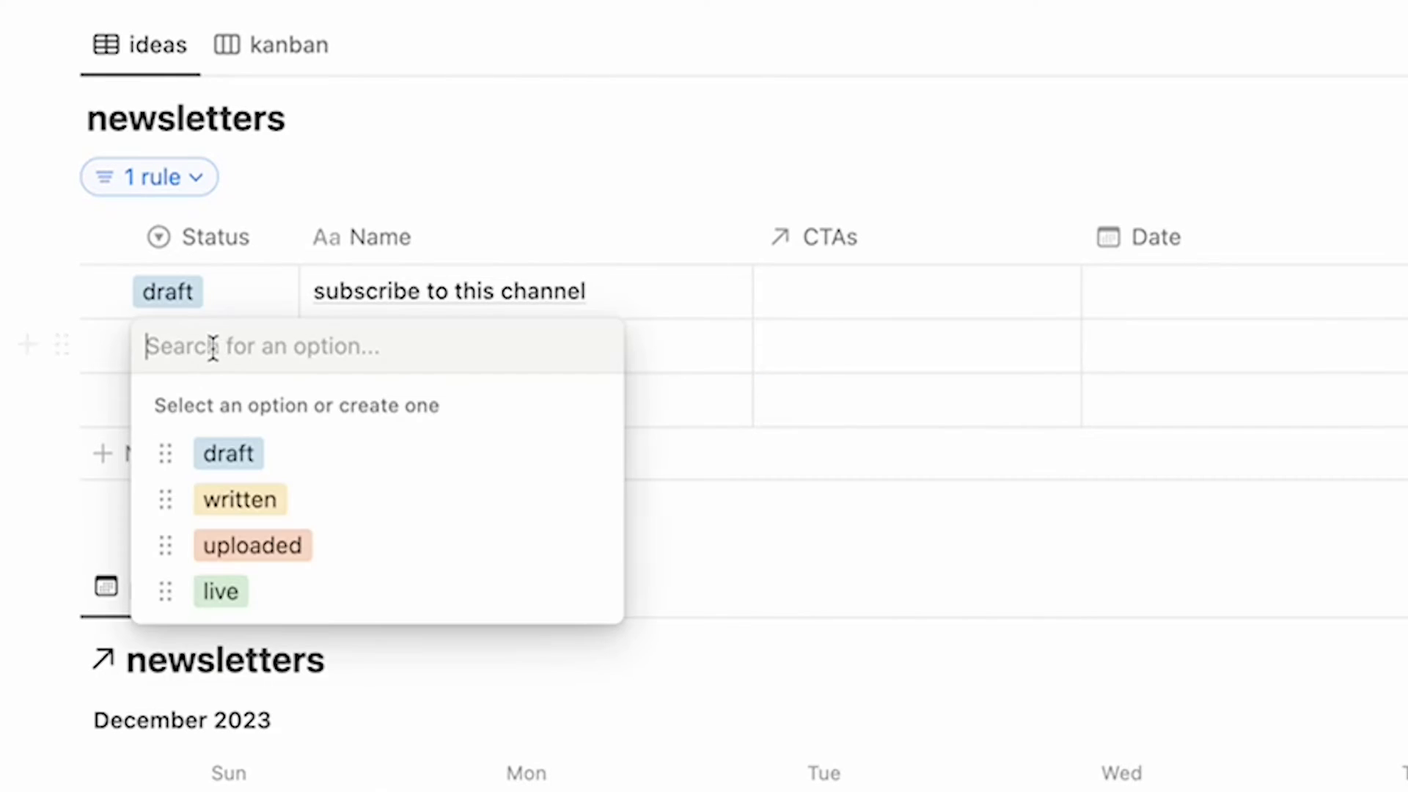
{"action": "type", "text": "idea"}
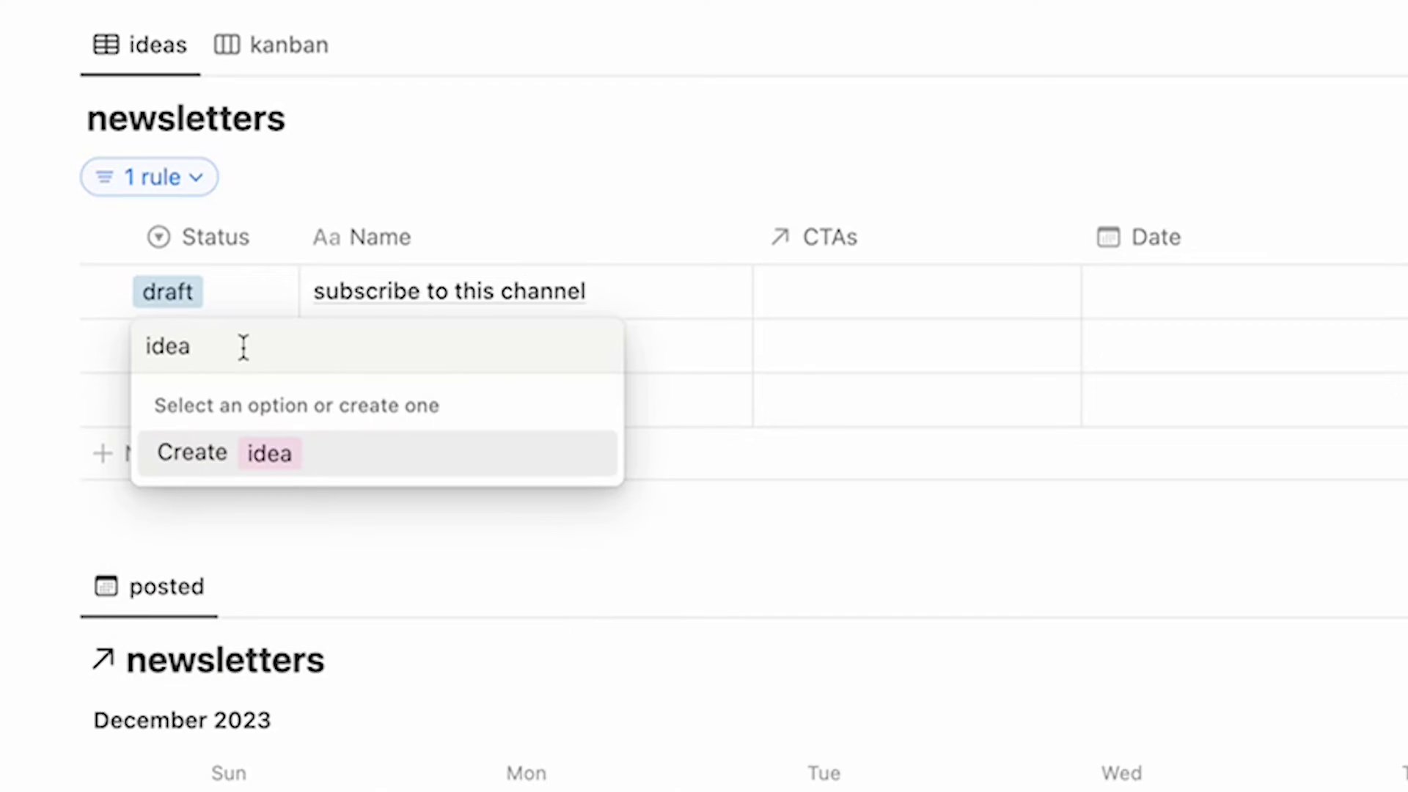
{"action": "key", "text": "BackSpace"}
{"action": "key", "text": "BackSpace"}
{"action": "key", "text": "BackSpace"}
{"action": "key", "text": "BackSpace"}
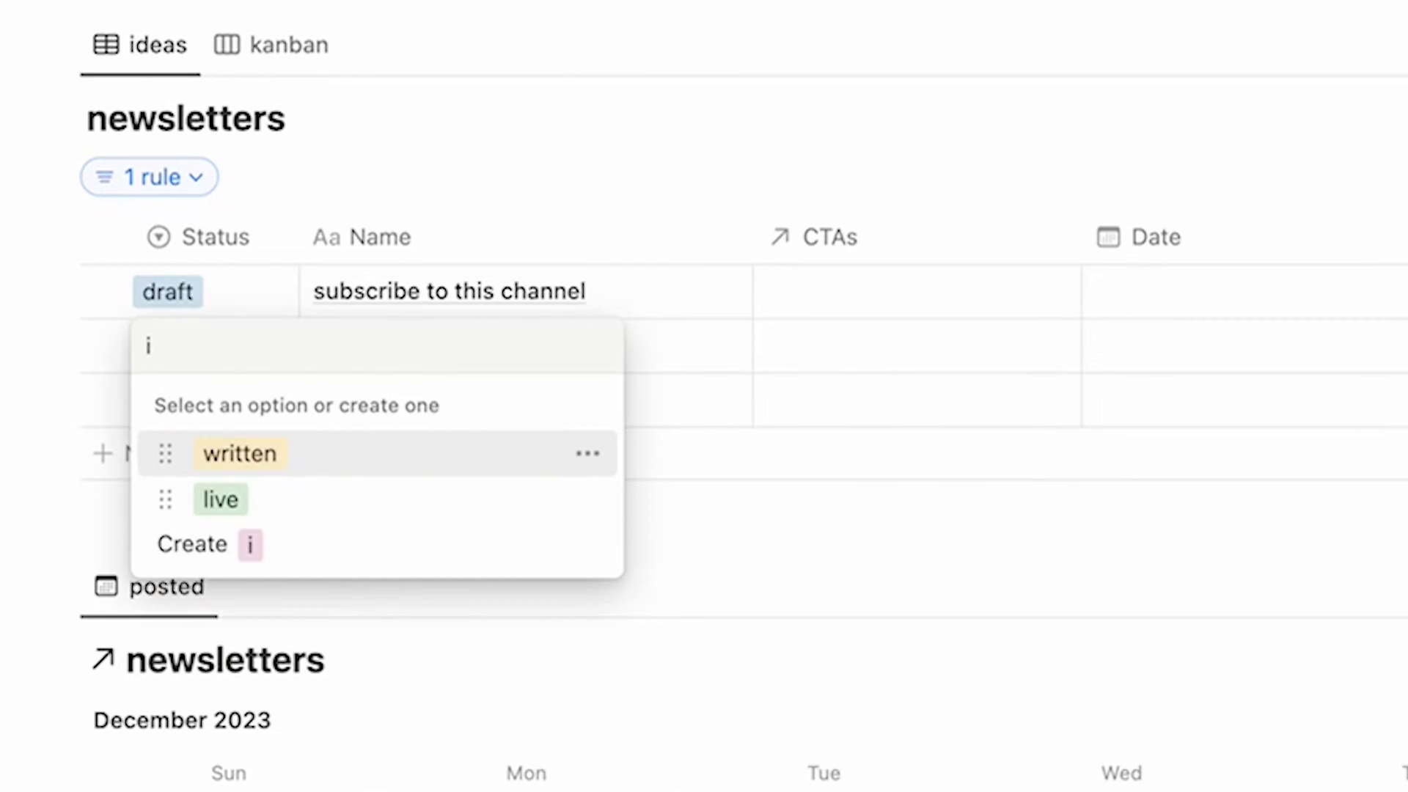
{"action": "left_click", "coordinate": [675, 360]}
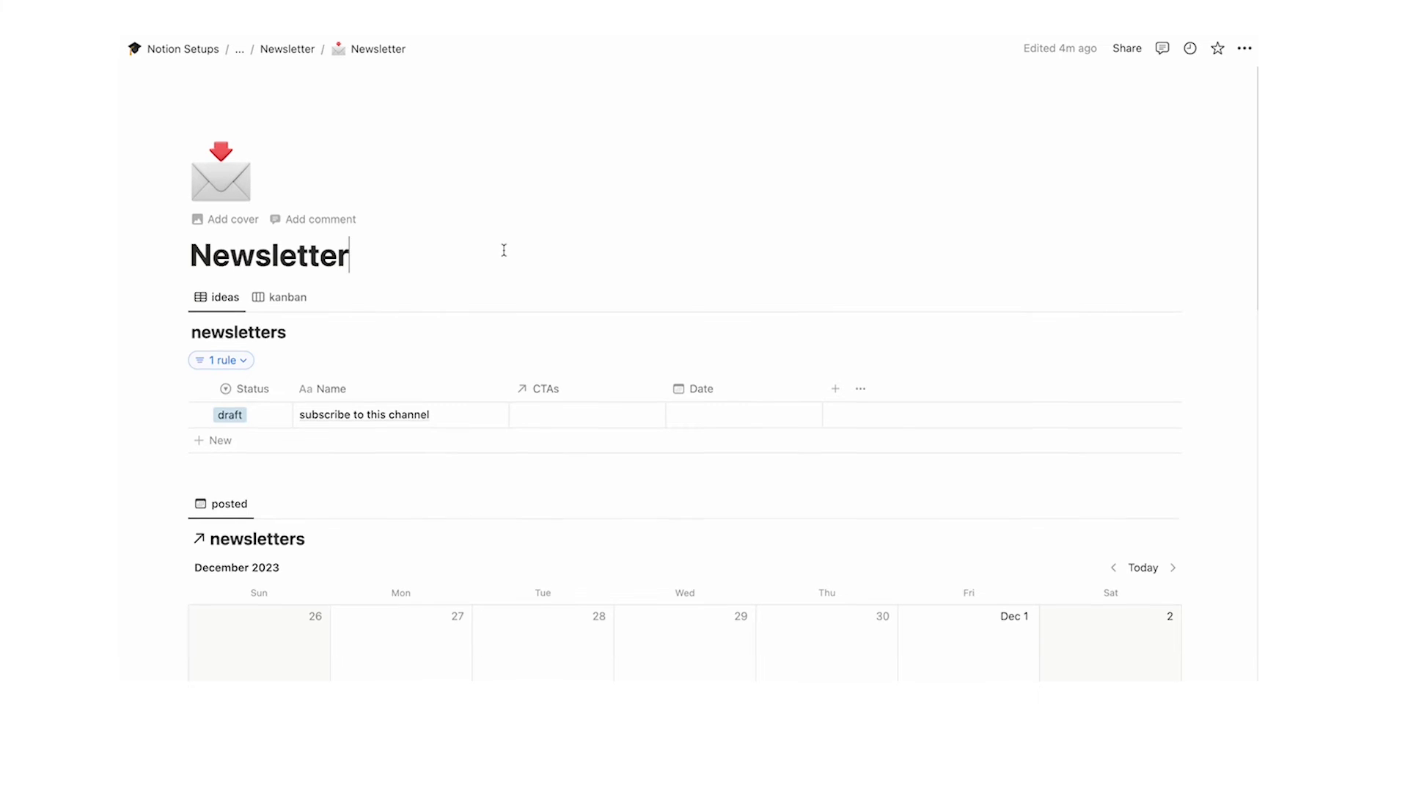
Insert a table view below the CTAs table with a new database named "email inspiration" as its source
{"action": "scroll", "coordinate": [503, 251], "scroll_direction": "down", "scroll_amount": 15}
{"action": "left_click", "coordinate": [453, 552]}
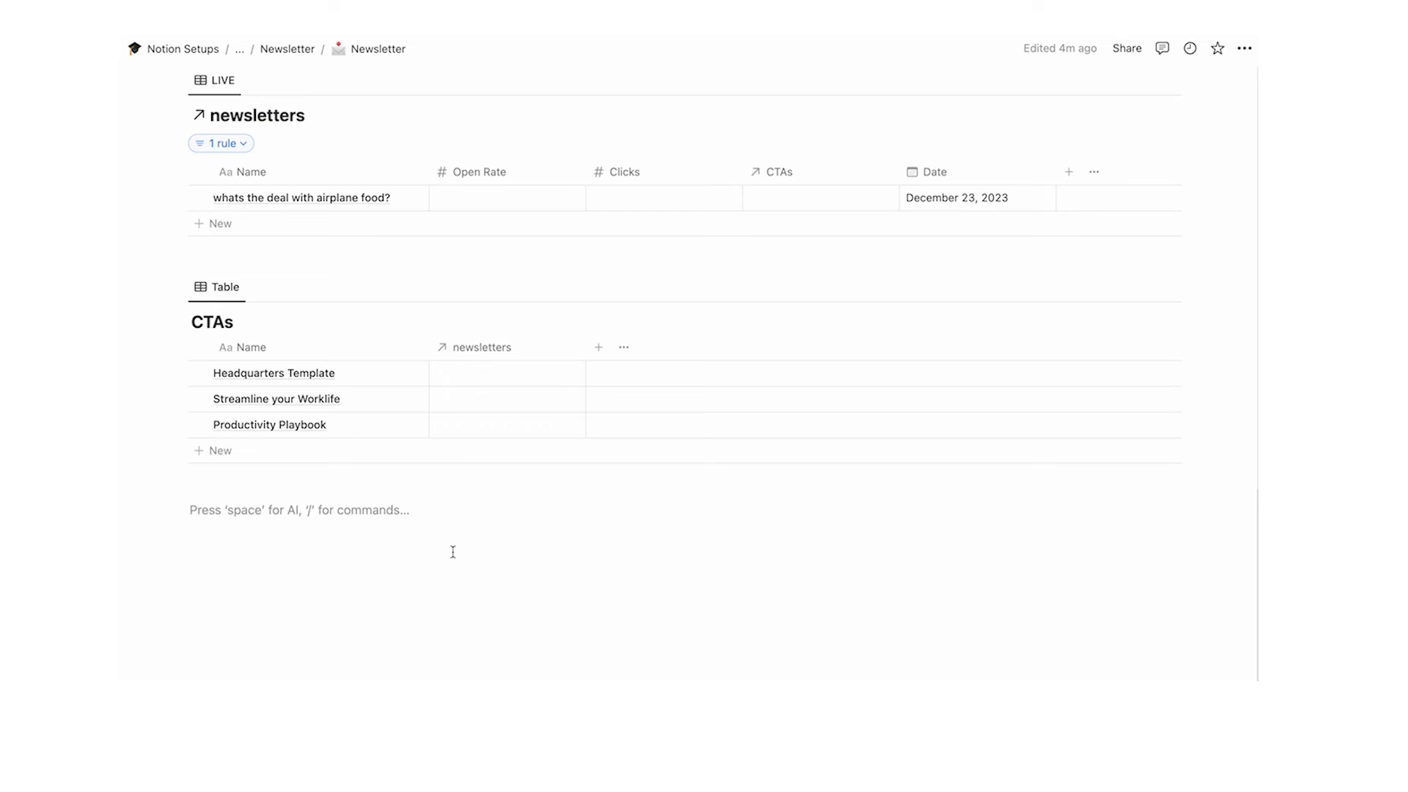
{"action": "type", "text": "/da"}
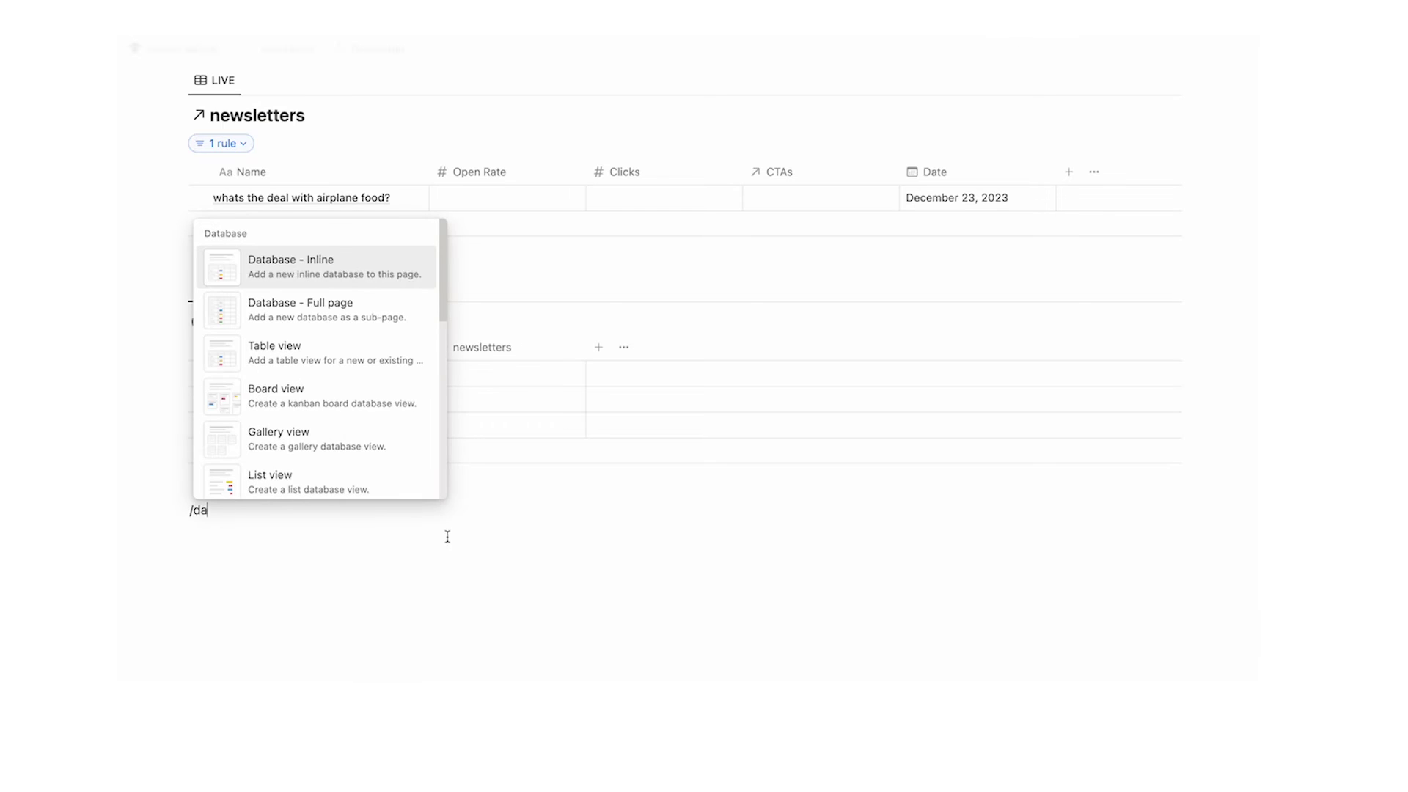
{"action": "left_click", "coordinate": [339, 365]}
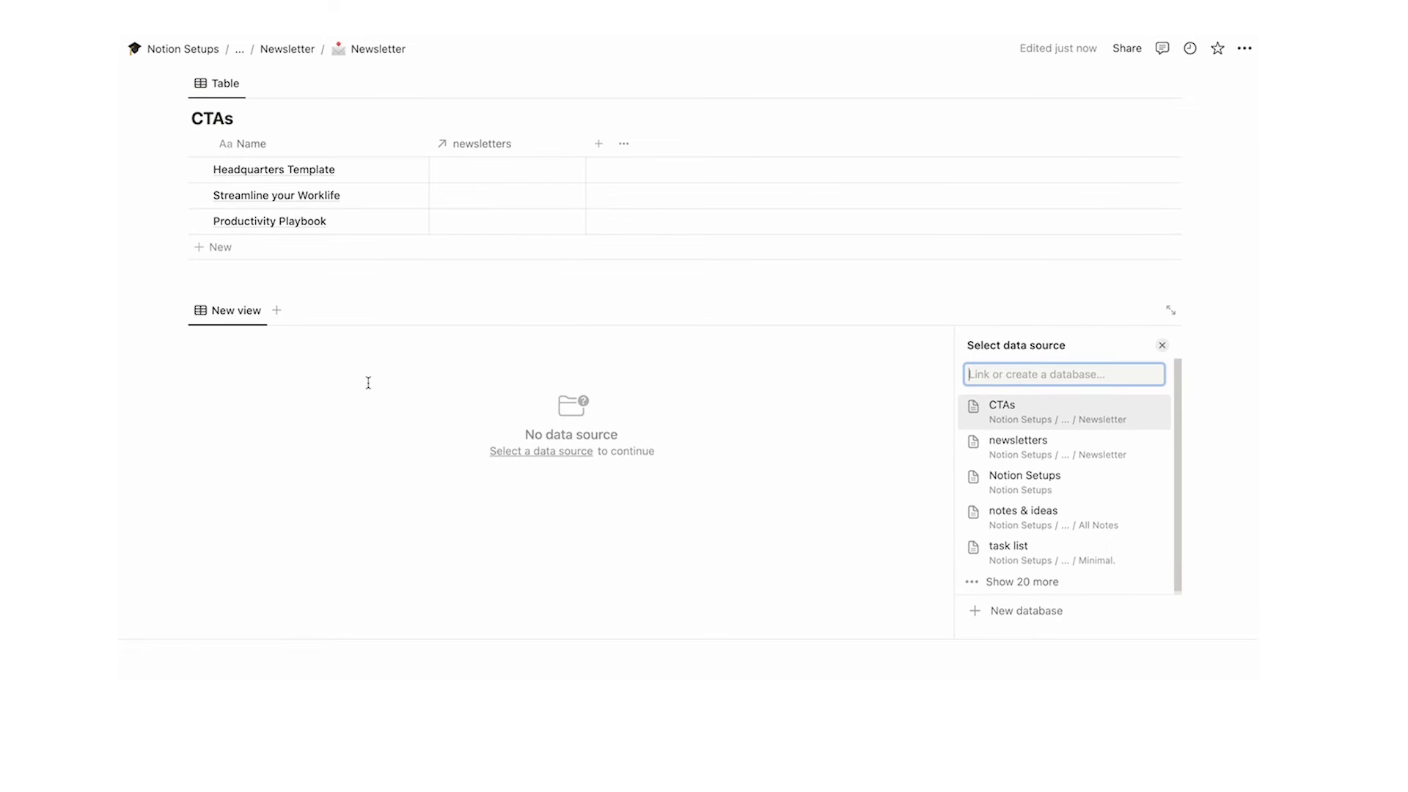
{"action": "type", "text": "email inspiration"}
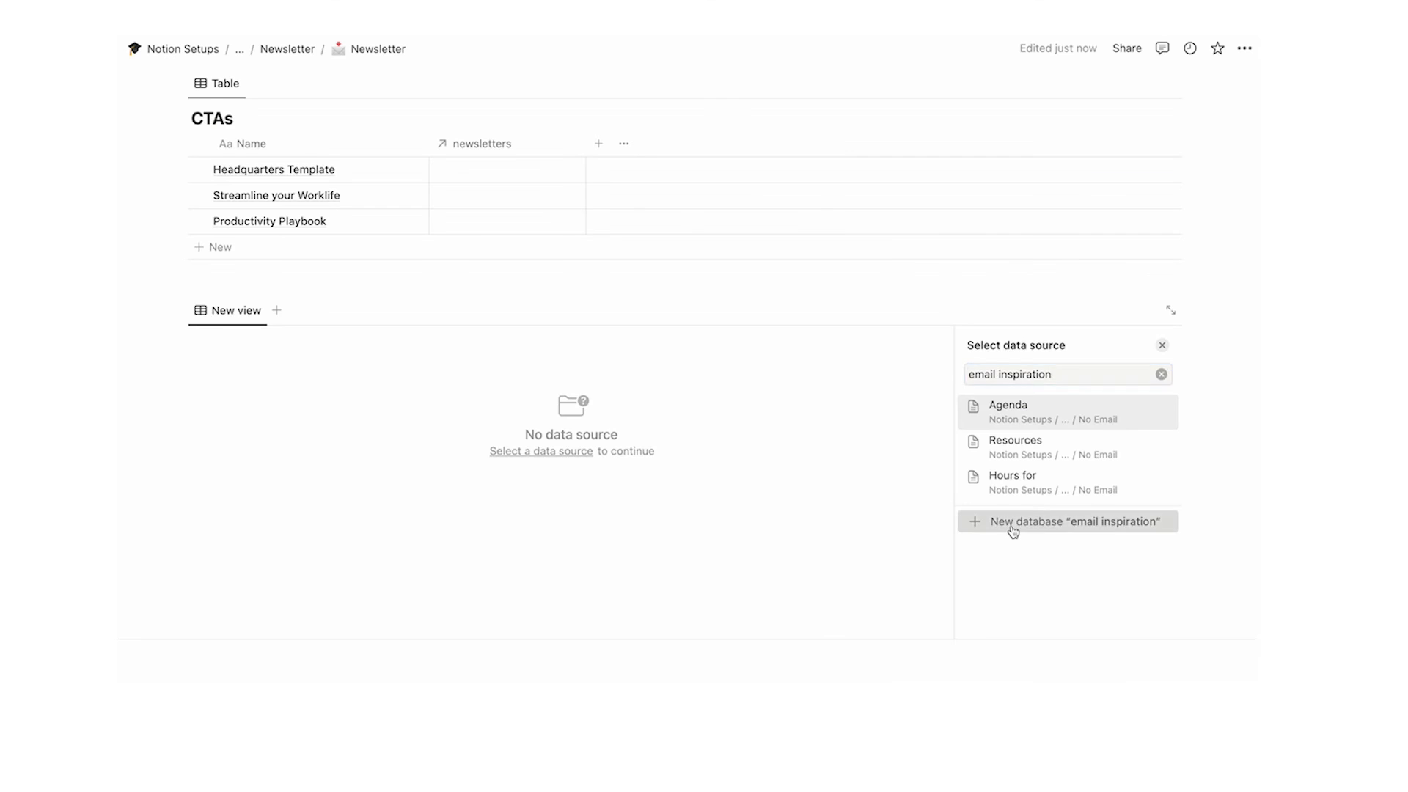
{"action": "left_click", "coordinate": [1013, 527]}
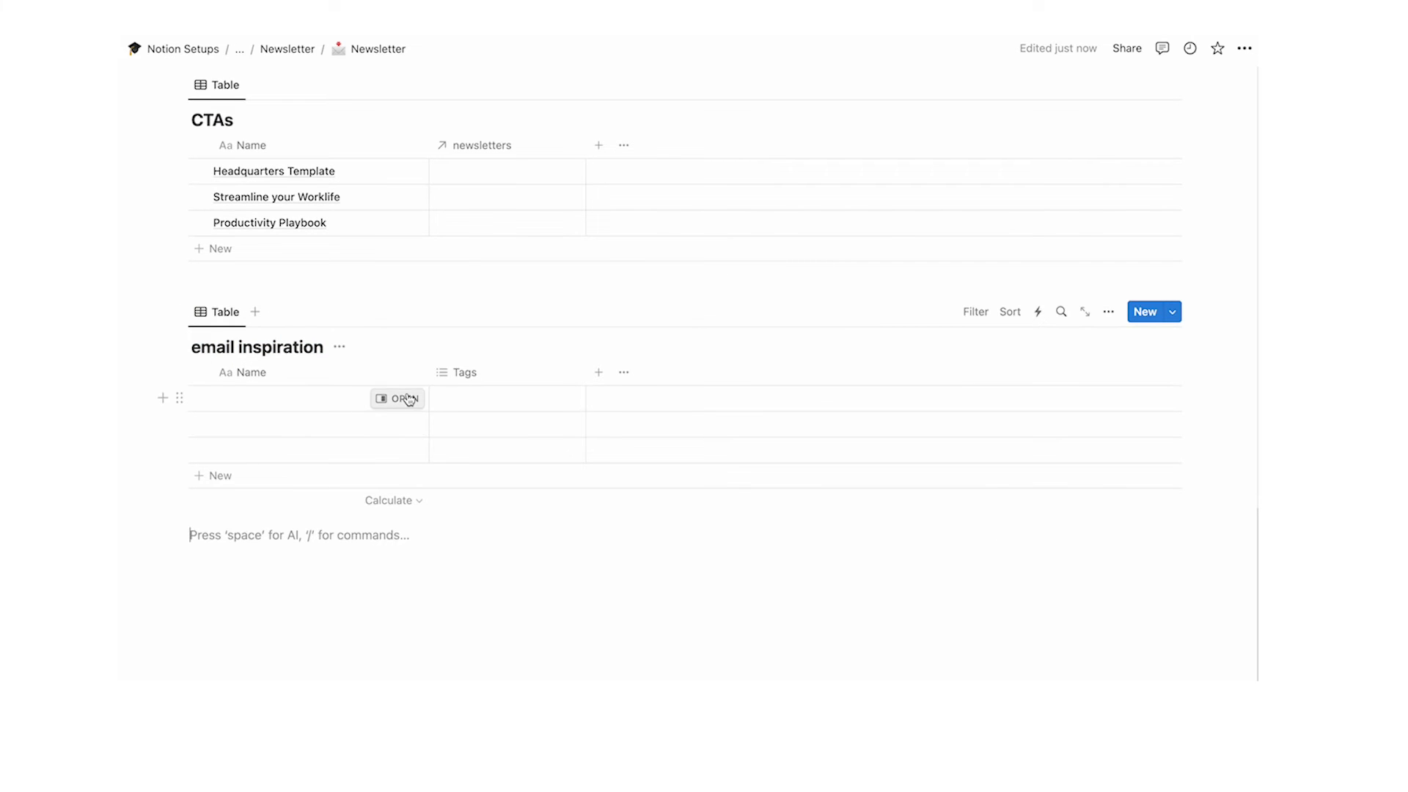
Title the first email inspiration entry "how to blah" and write "blah blah blah blah" in its page body
{"action": "left_click", "coordinate": [403, 398]}
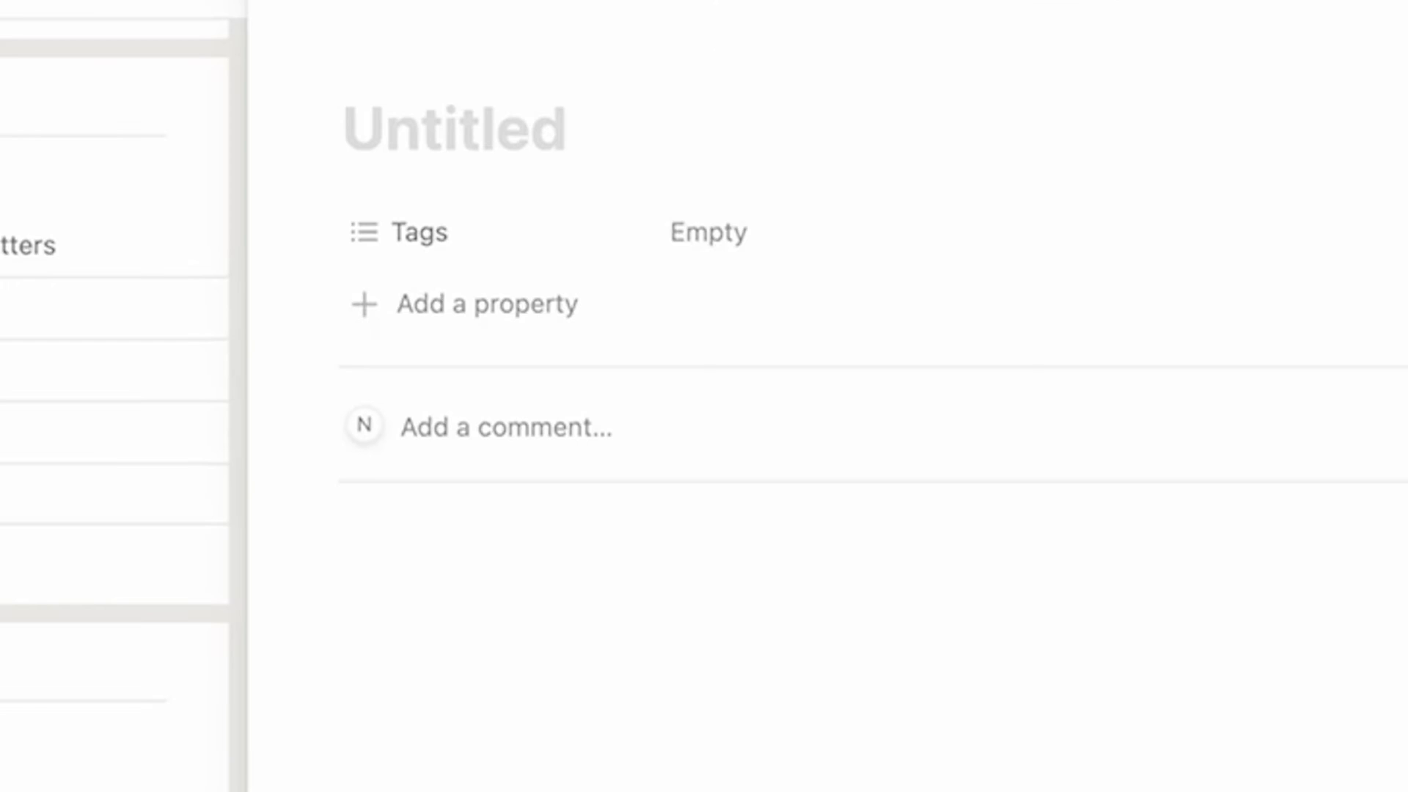
{"action": "type", "text": "how to blah"}
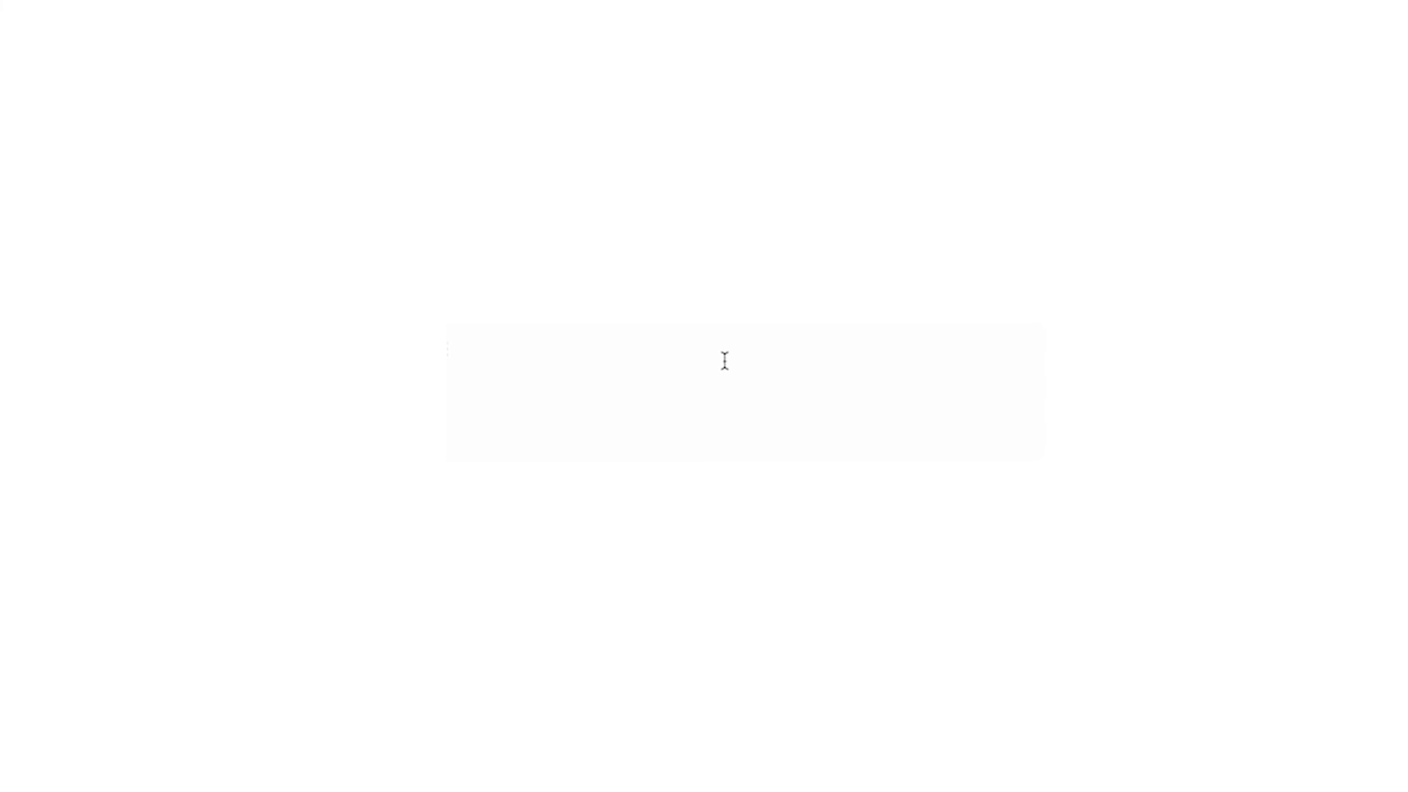
{"action": "left_click", "coordinate": [725, 360]}
{"action": "type", "text": "blah blah blah blah"}
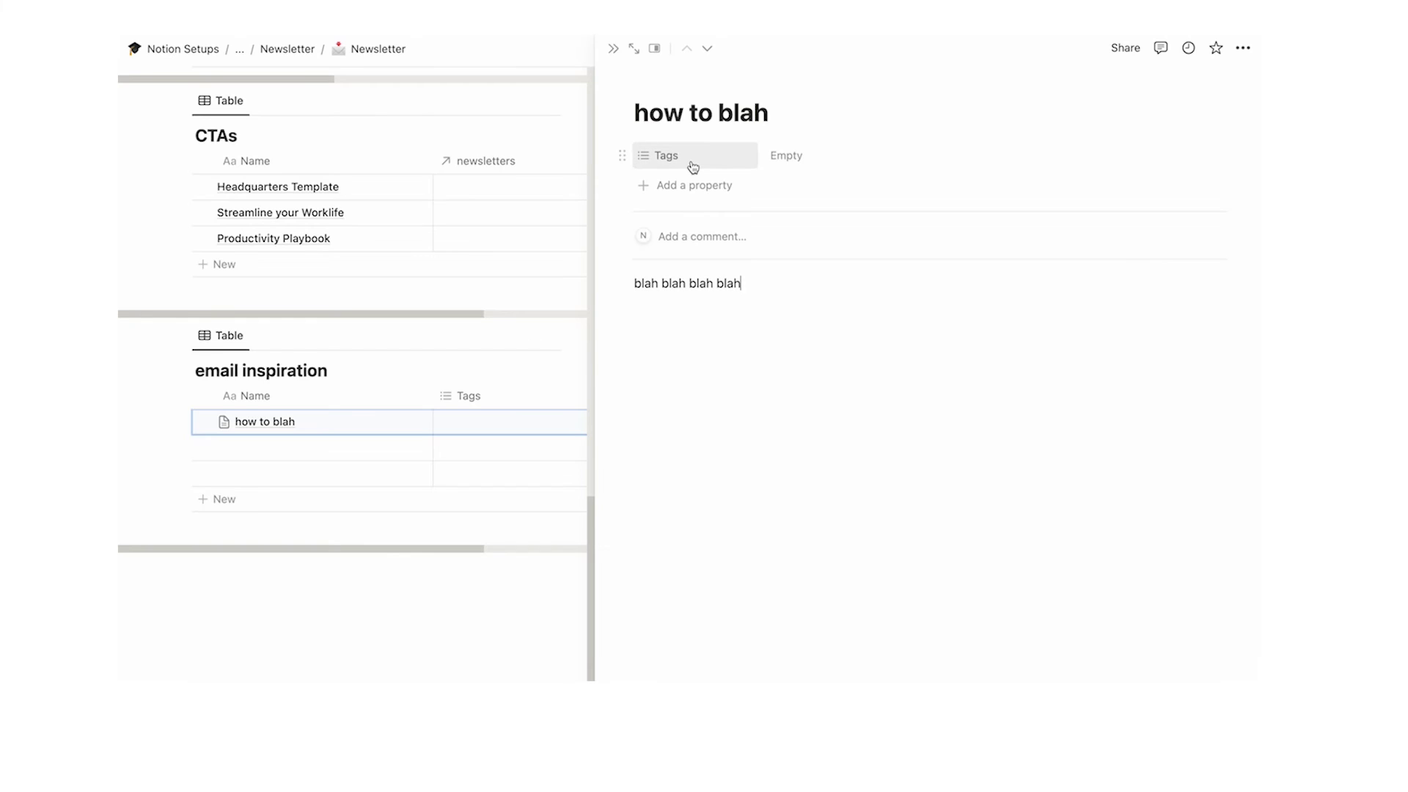
Rename the Tags property of the email inspiration database to Creator
{"action": "left_click", "coordinate": [692, 164]}
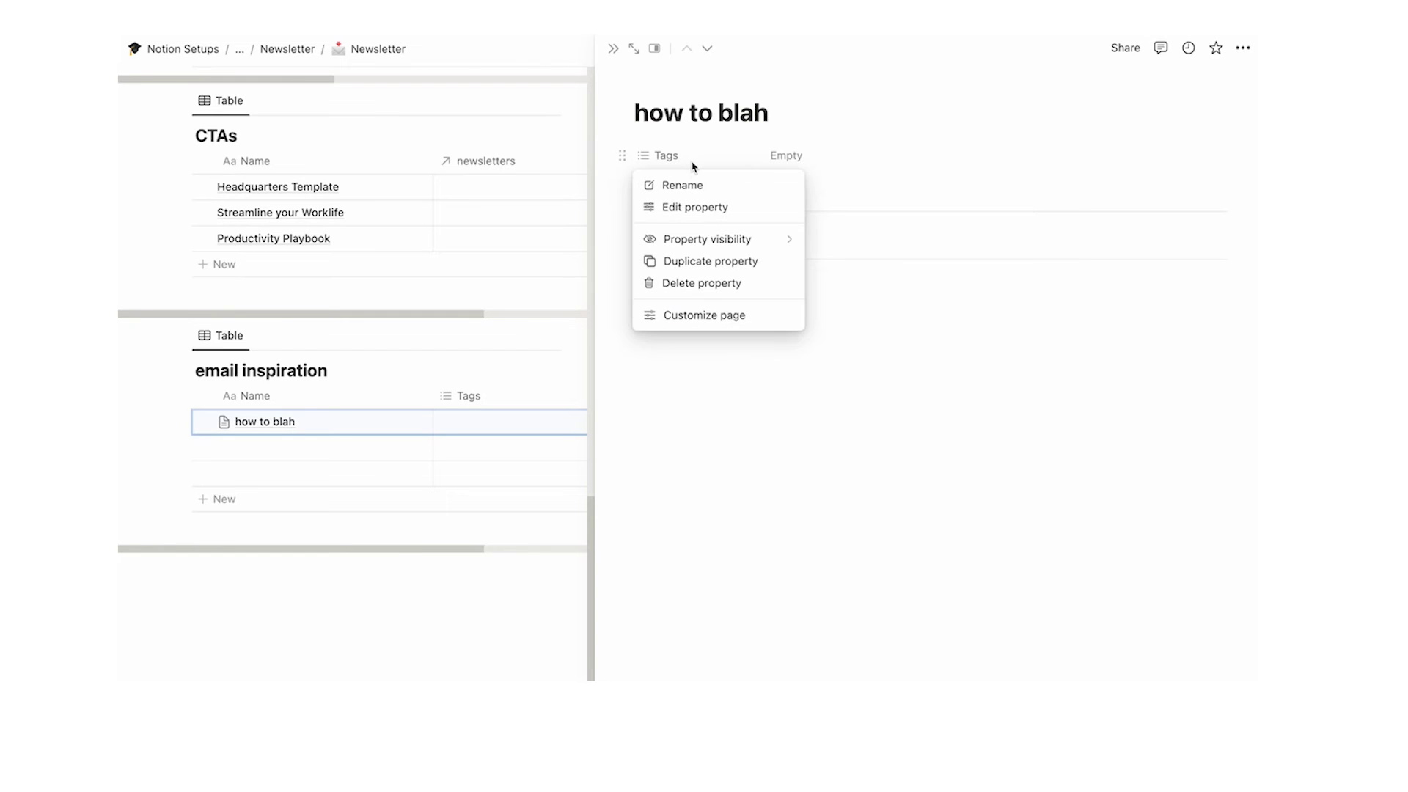
{"action": "left_click", "coordinate": [685, 185]}
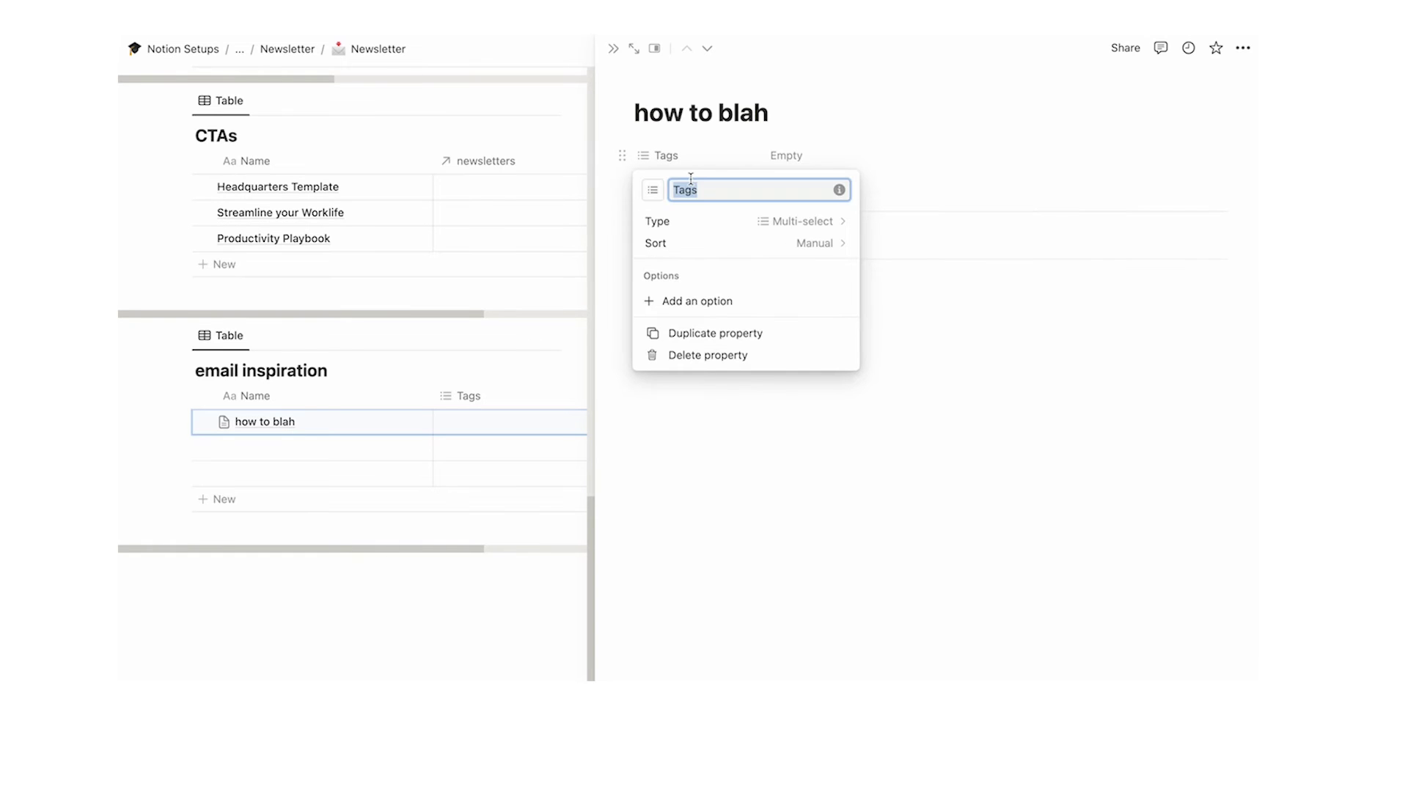
{"action": "type", "text": "Creator"}
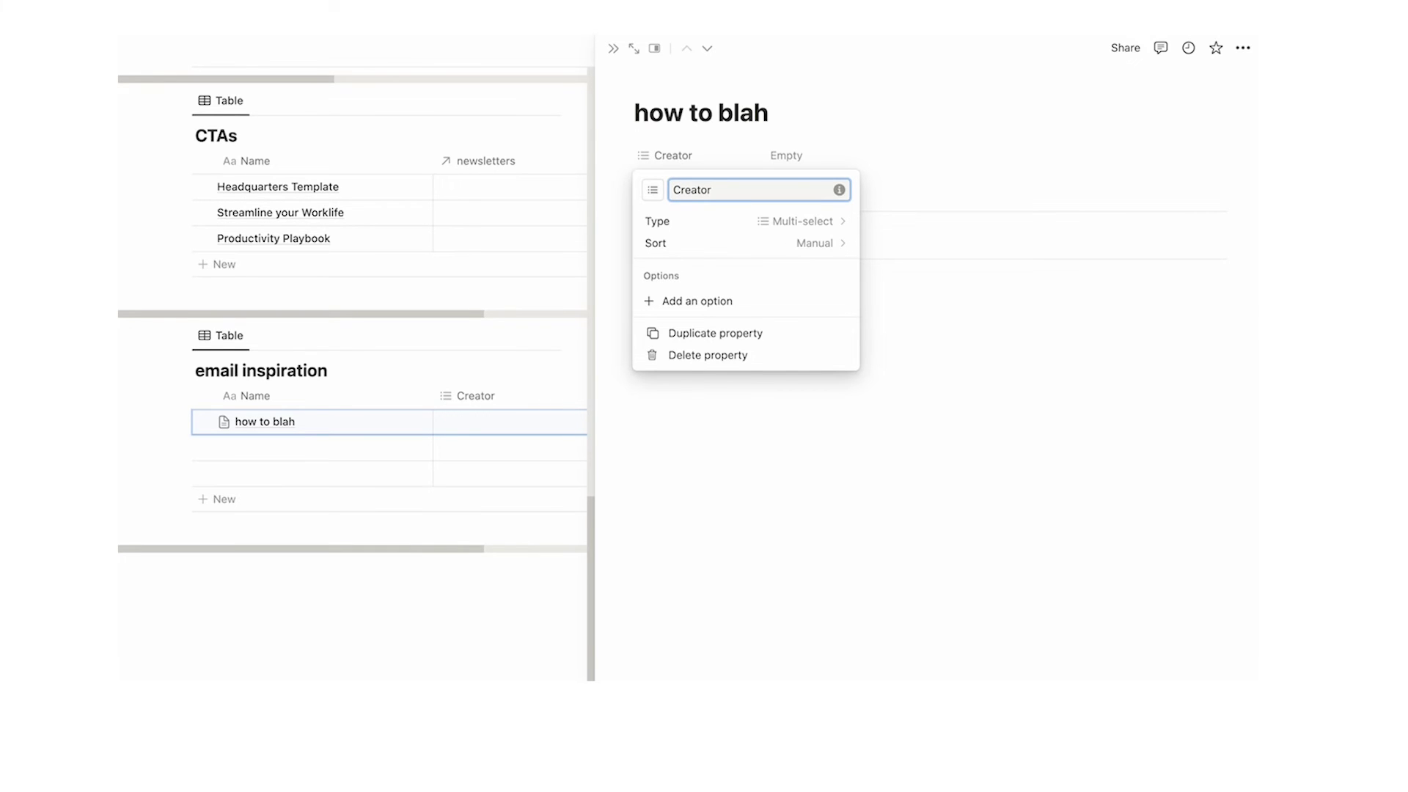
Assign a new Creator option with the creator's name to the "how to blah" entry and move the Creator column before Name
{"action": "left_click", "coordinate": [771, 135]}
{"action": "left_click", "coordinate": [800, 146]}
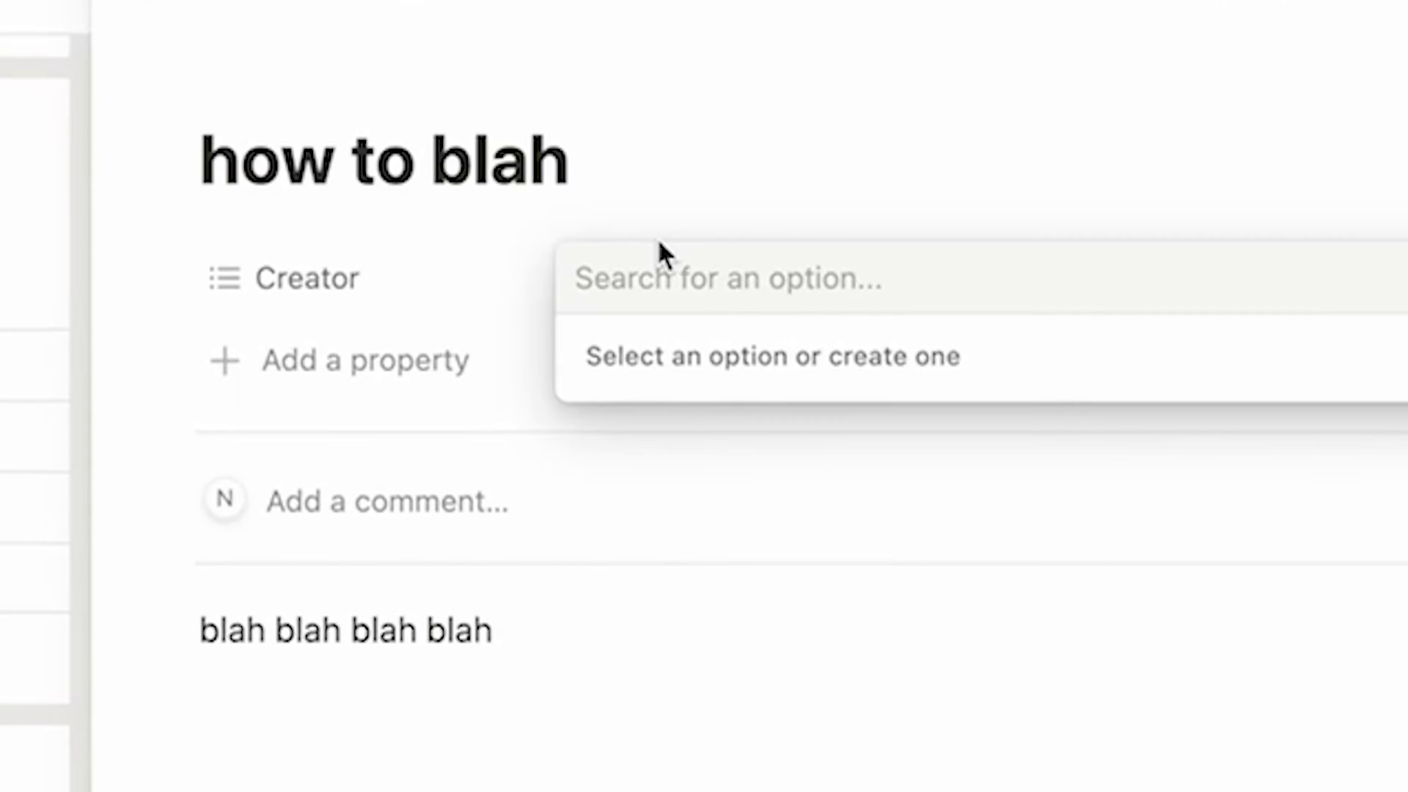
{"action": "type", "text": "Mr Blah"}
{"action": "key", "text": "Return"}
{"action": "key", "text": "Escape"}
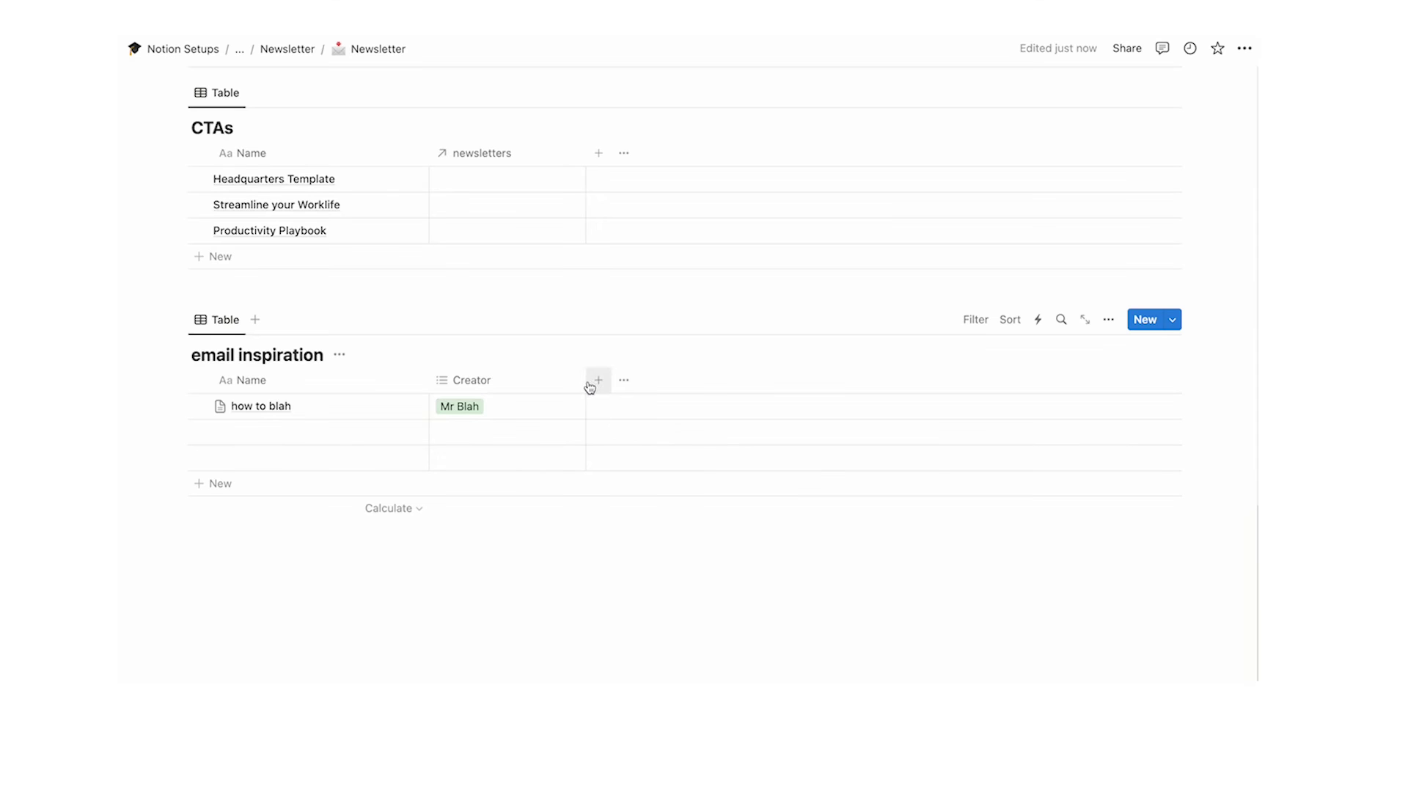
{"action": "left_click_drag", "start_coordinate": [564, 387], "coordinate": [257, 383]}
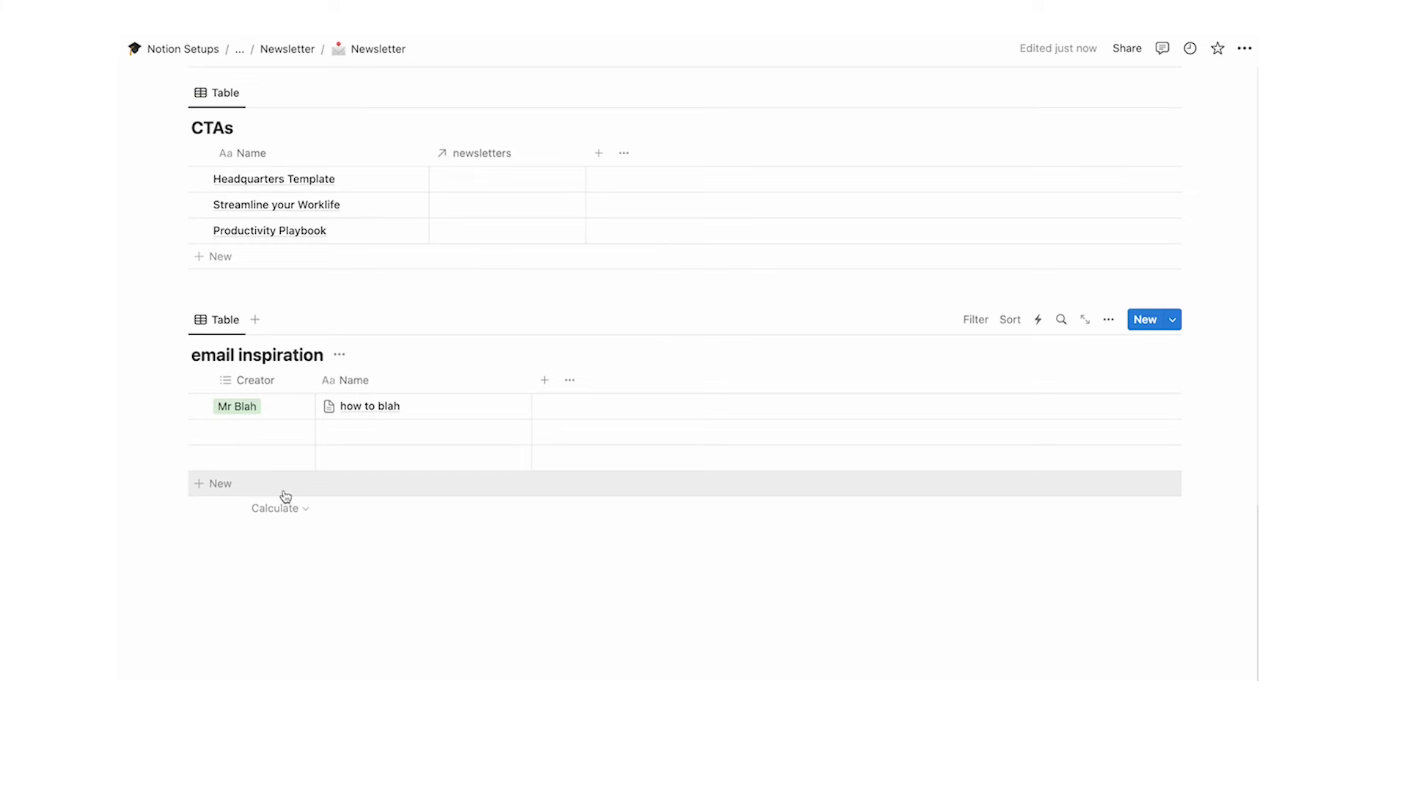
Check the Creator options for the blank email inspiration row and review the page's ideas, calendar and LIVE newsletter views
{"action": "left_click", "coordinate": [247, 434]}
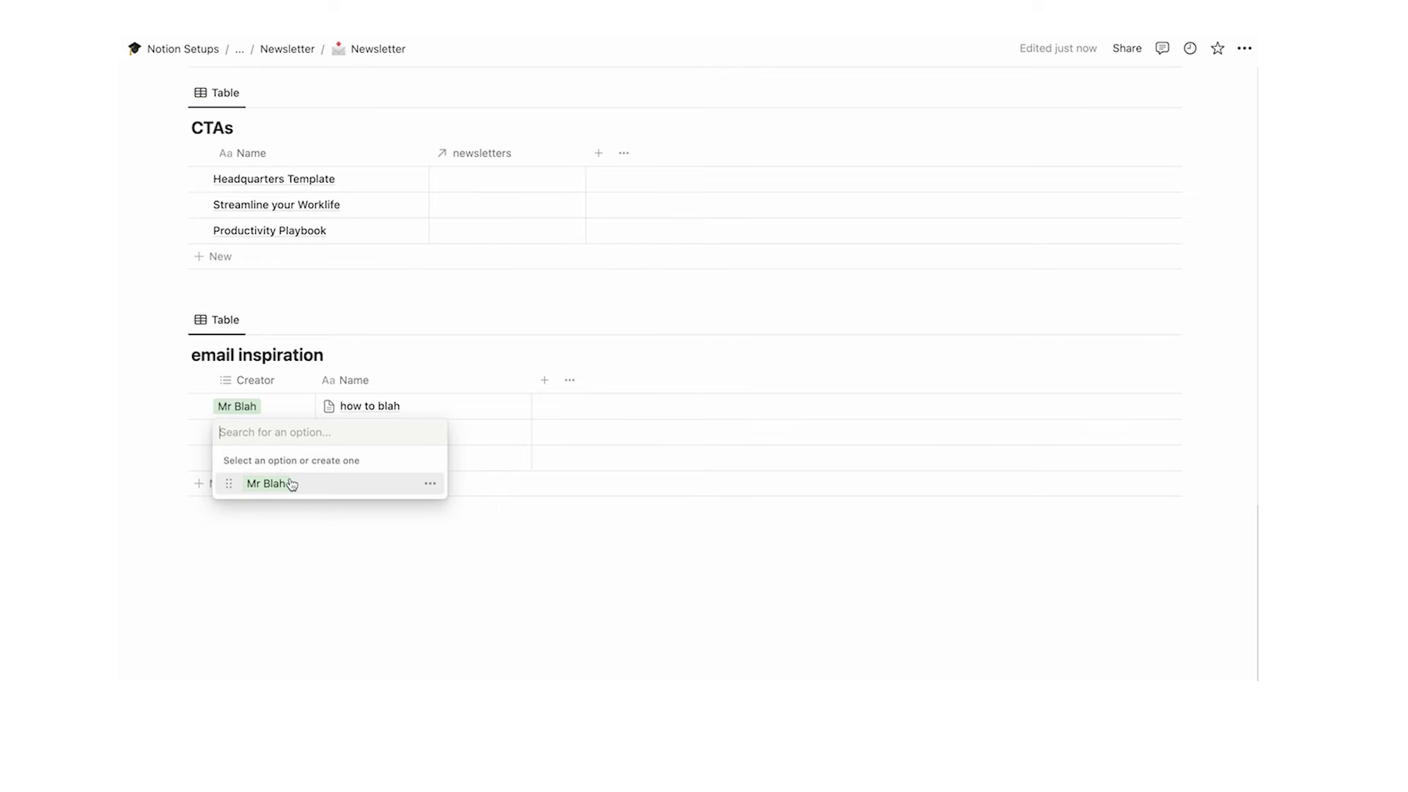
{"action": "left_click", "coordinate": [247, 553]}
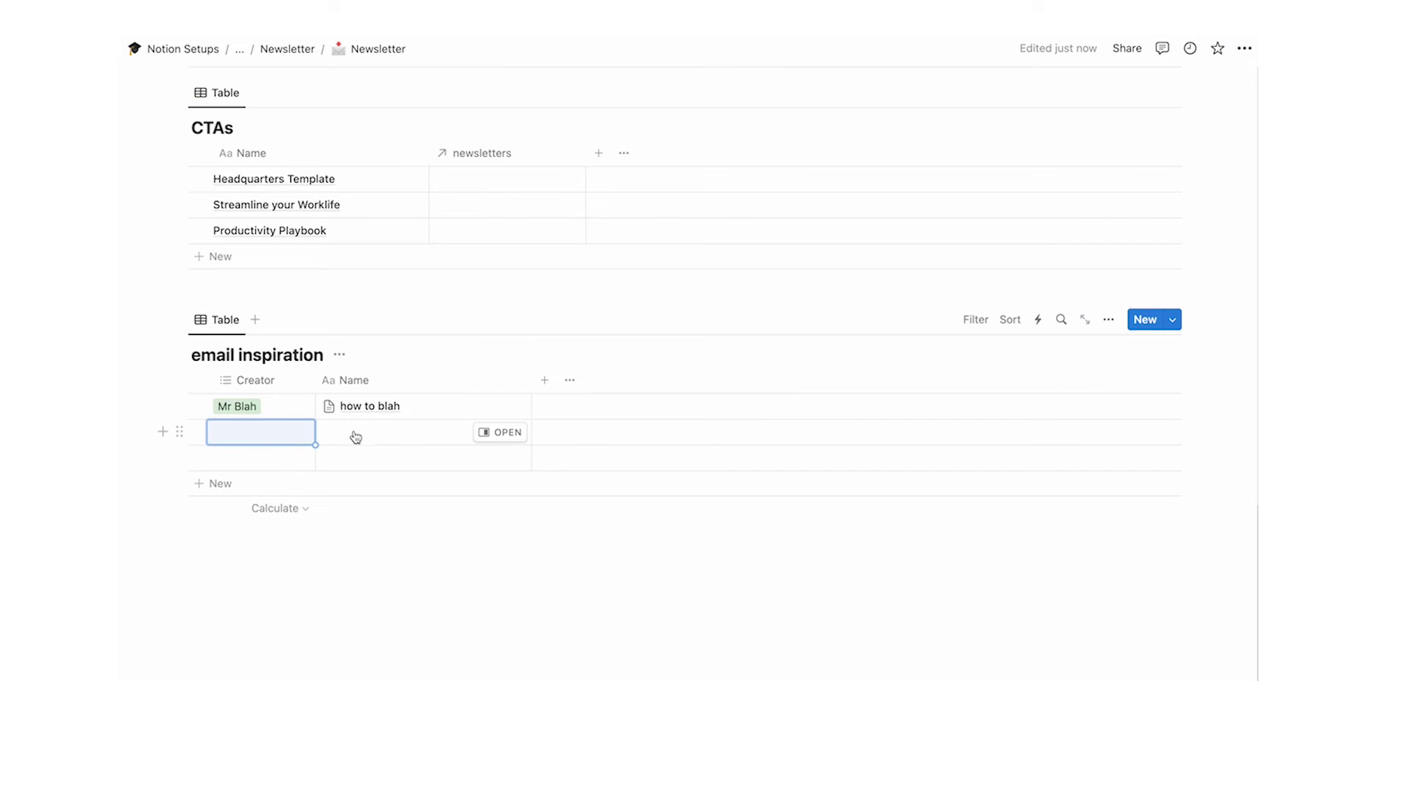
{"action": "left_click", "coordinate": [387, 437]}
{"action": "left_click", "coordinate": [401, 531]}
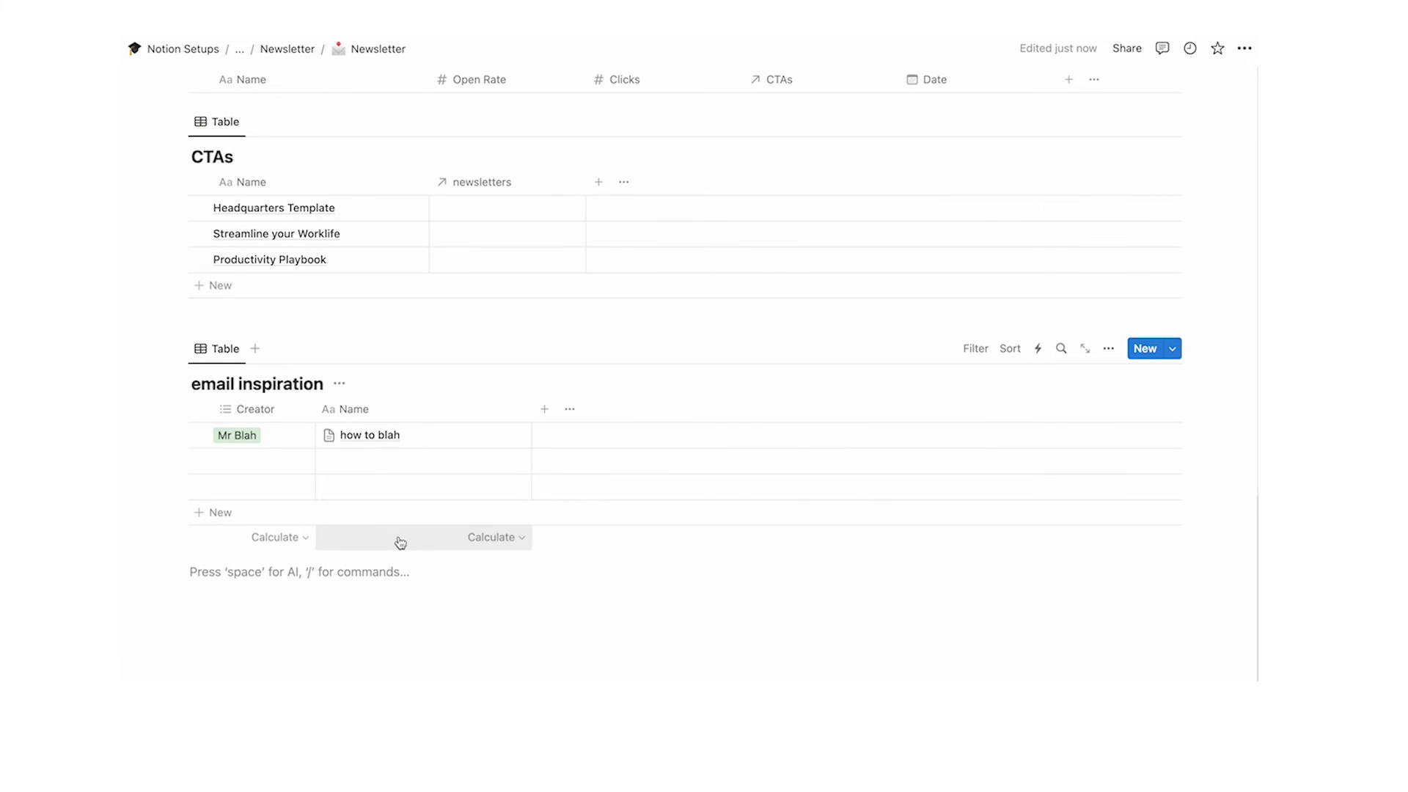
{"action": "scroll", "coordinate": [430, 512], "scroll_direction": "up", "scroll_amount": 15}
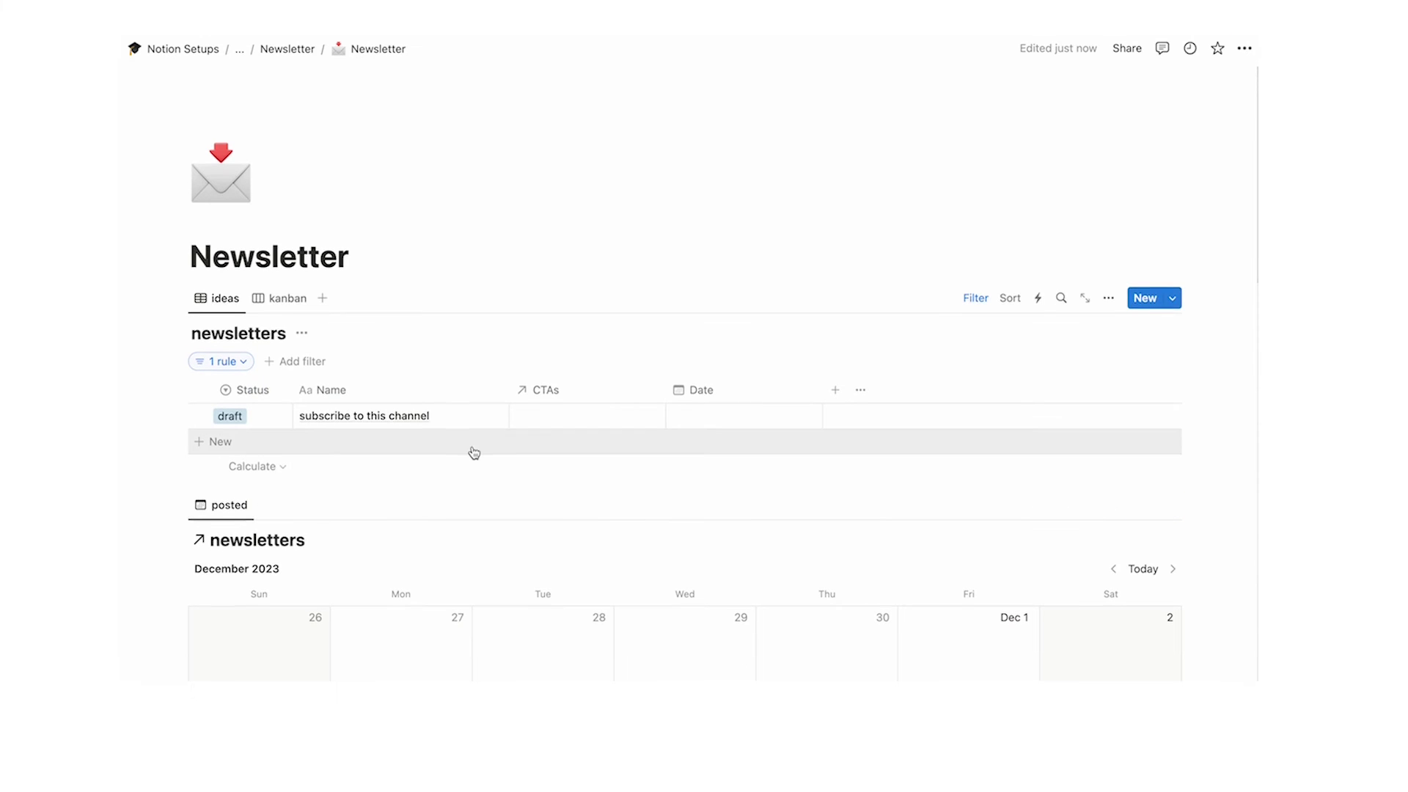
{"action": "scroll", "coordinate": [474, 453], "scroll_direction": "down", "scroll_amount": 3}
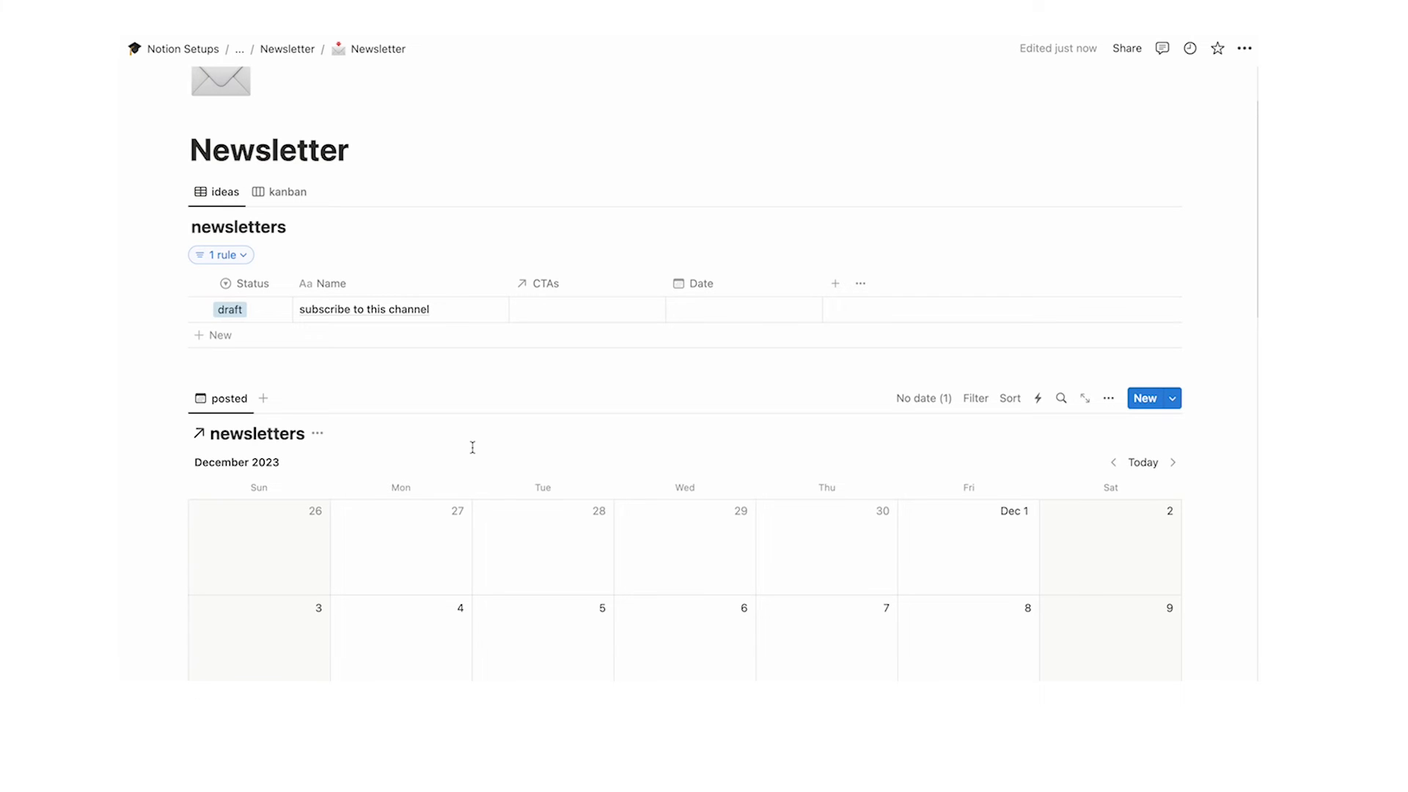
{"action": "scroll", "coordinate": [477, 446], "scroll_direction": "up", "scroll_amount": 2}
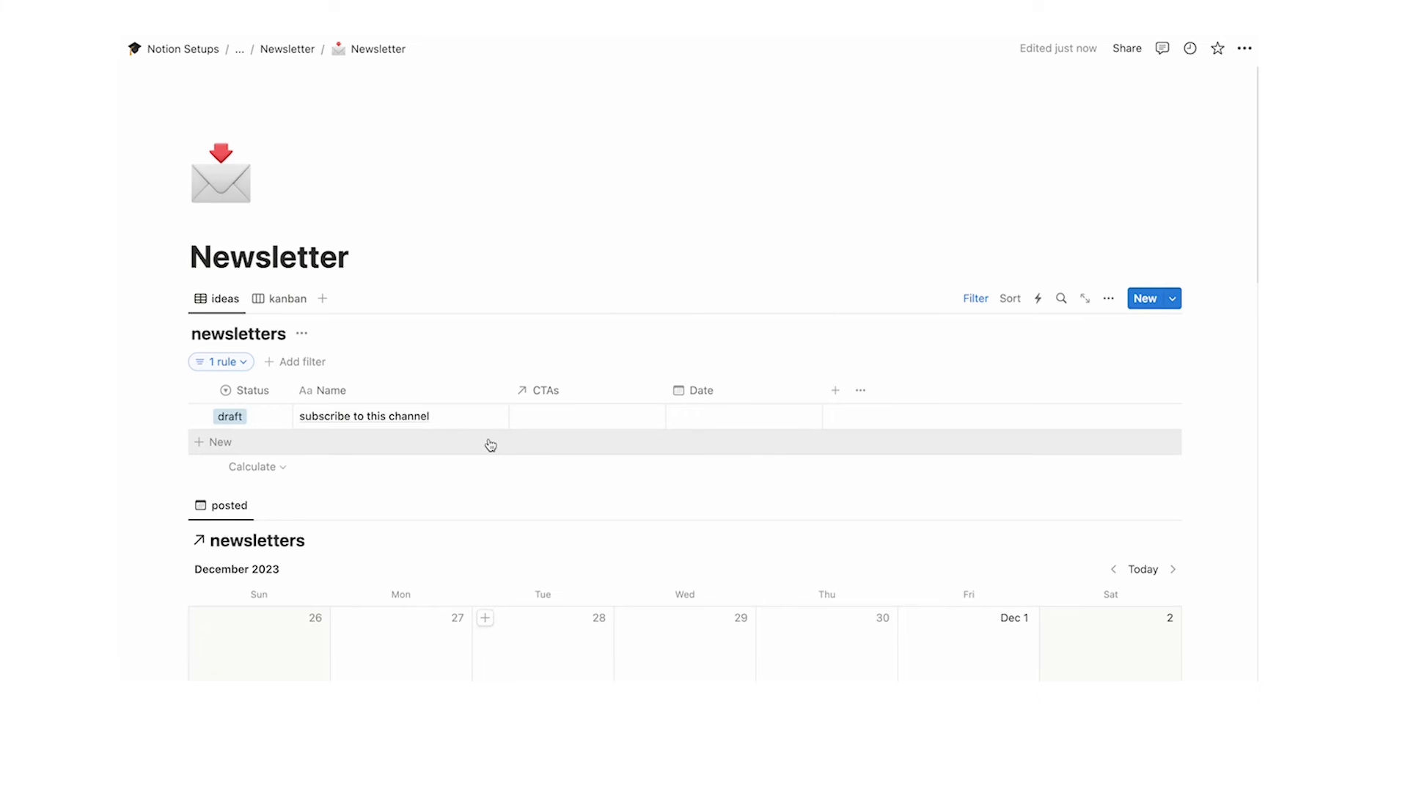
{"action": "scroll", "coordinate": [492, 436], "scroll_direction": "down", "scroll_amount": 10}
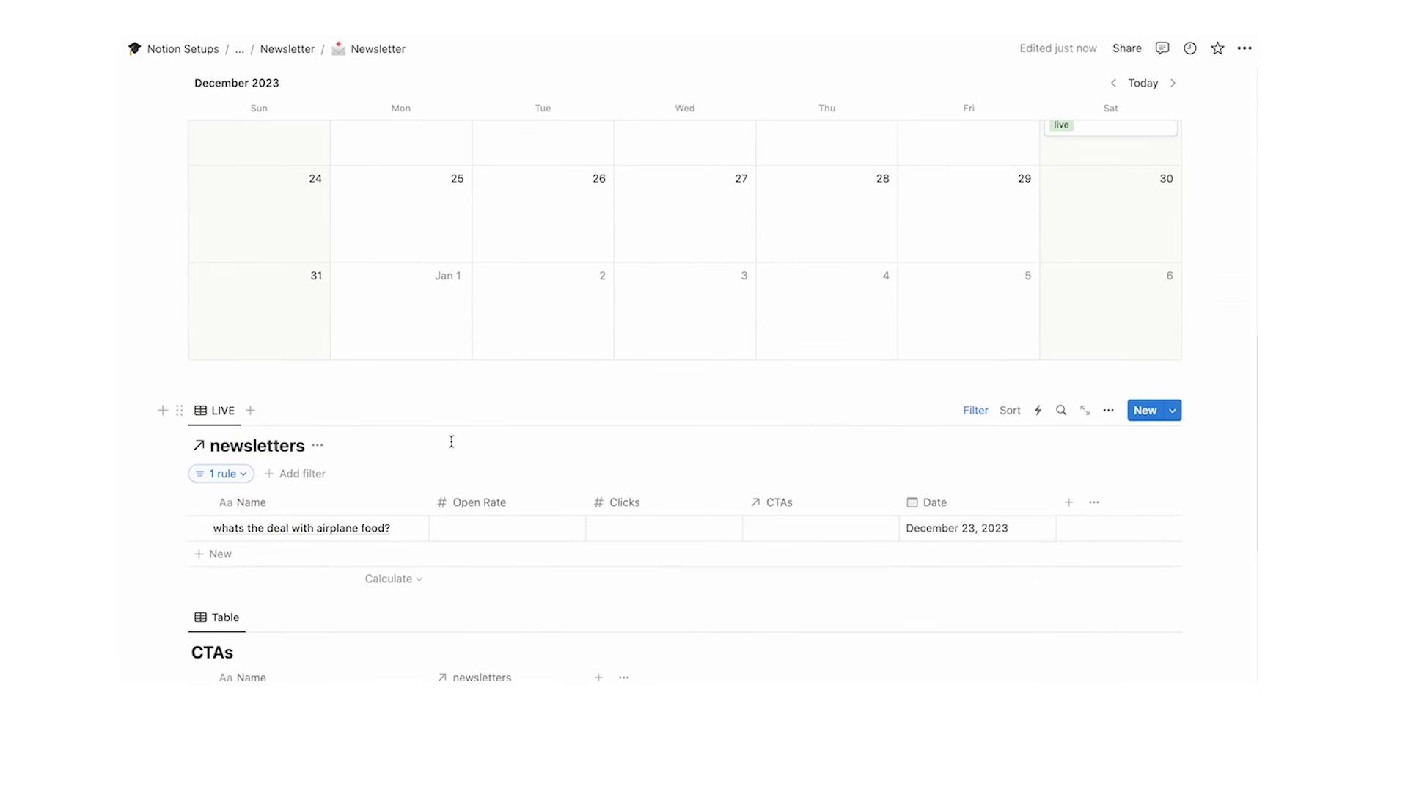
{"action": "scroll", "coordinate": [315, 422], "scroll_direction": "down", "scroll_amount": 2}
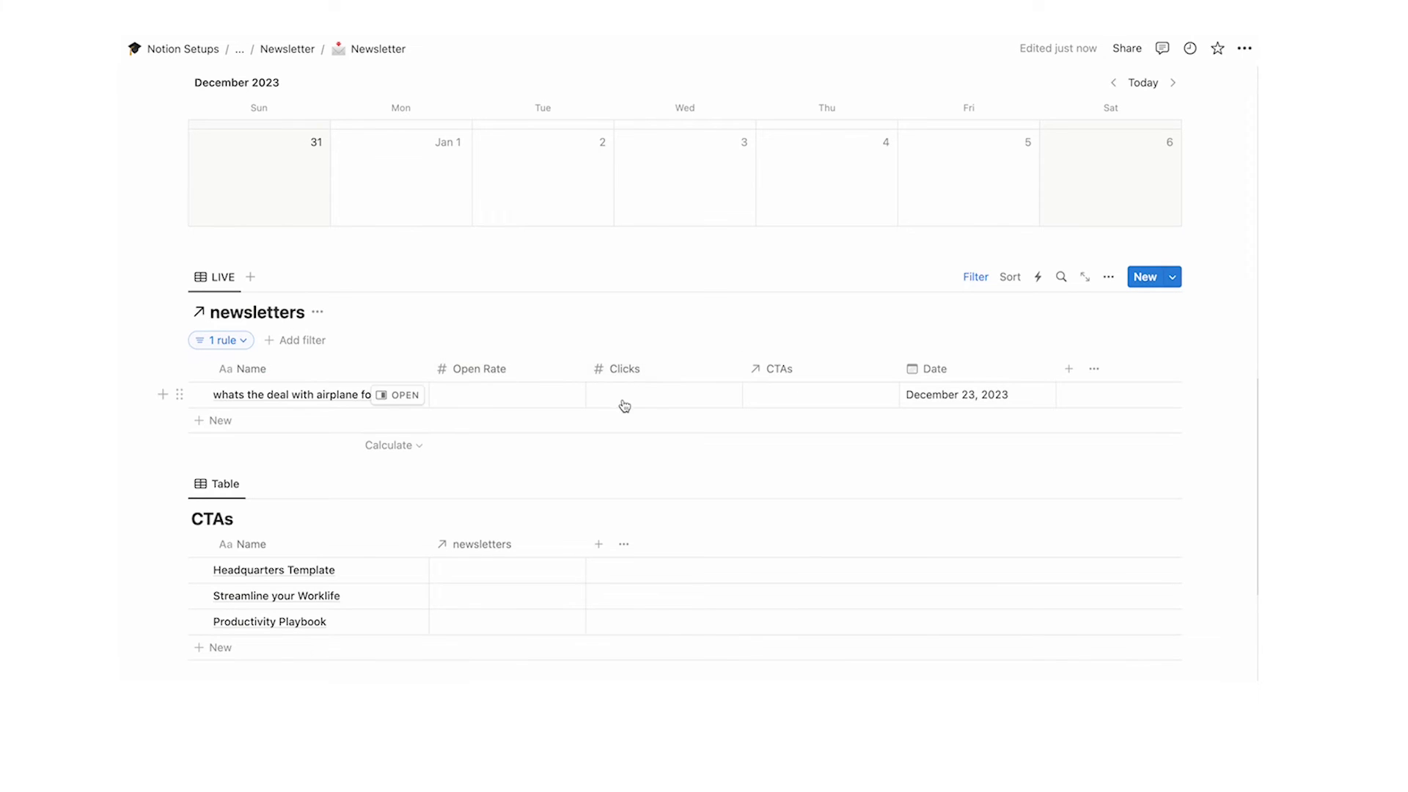
Duplicate the LIVE view of the newsletters database and name the copy "GALLERY"
{"action": "left_click", "coordinate": [229, 279]}
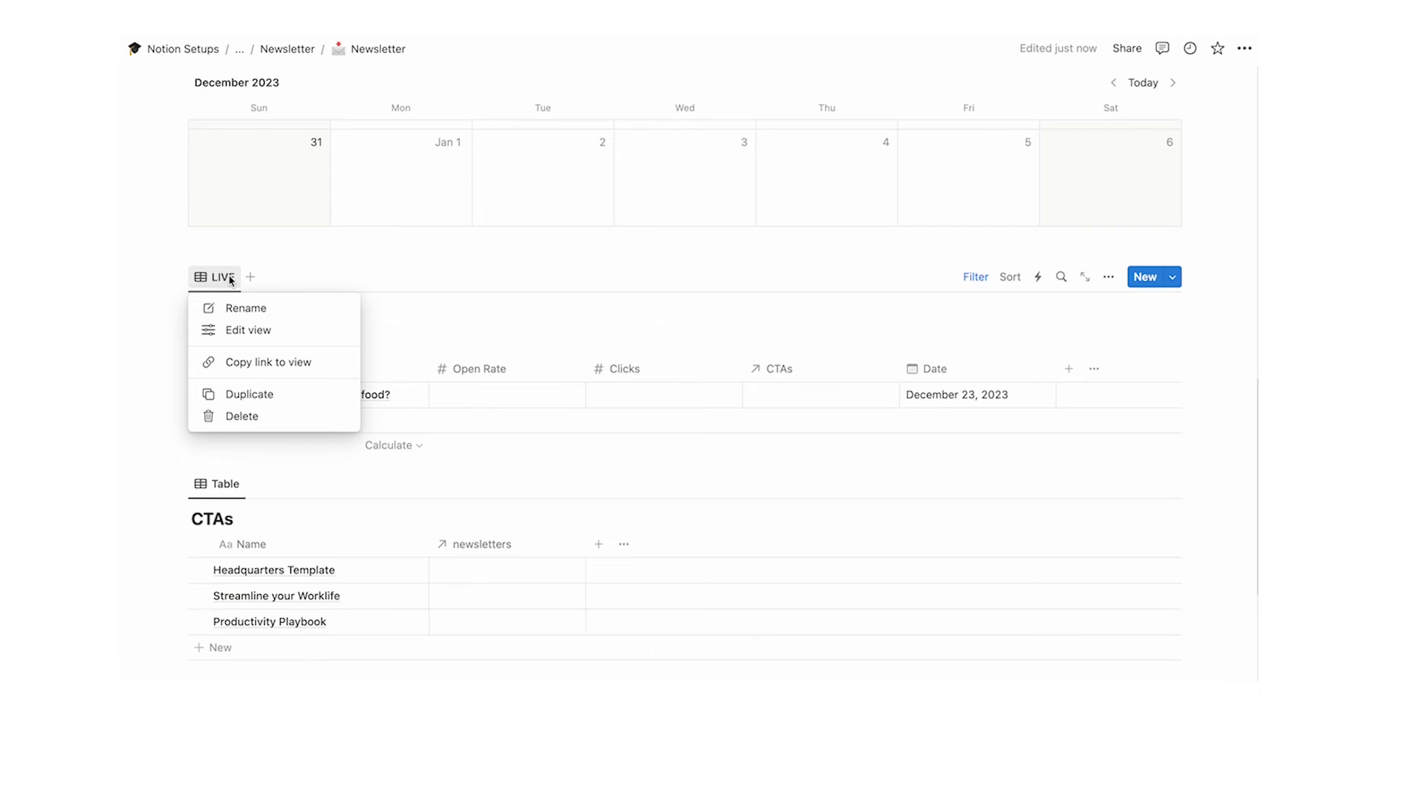
{"action": "left_click", "coordinate": [250, 393]}
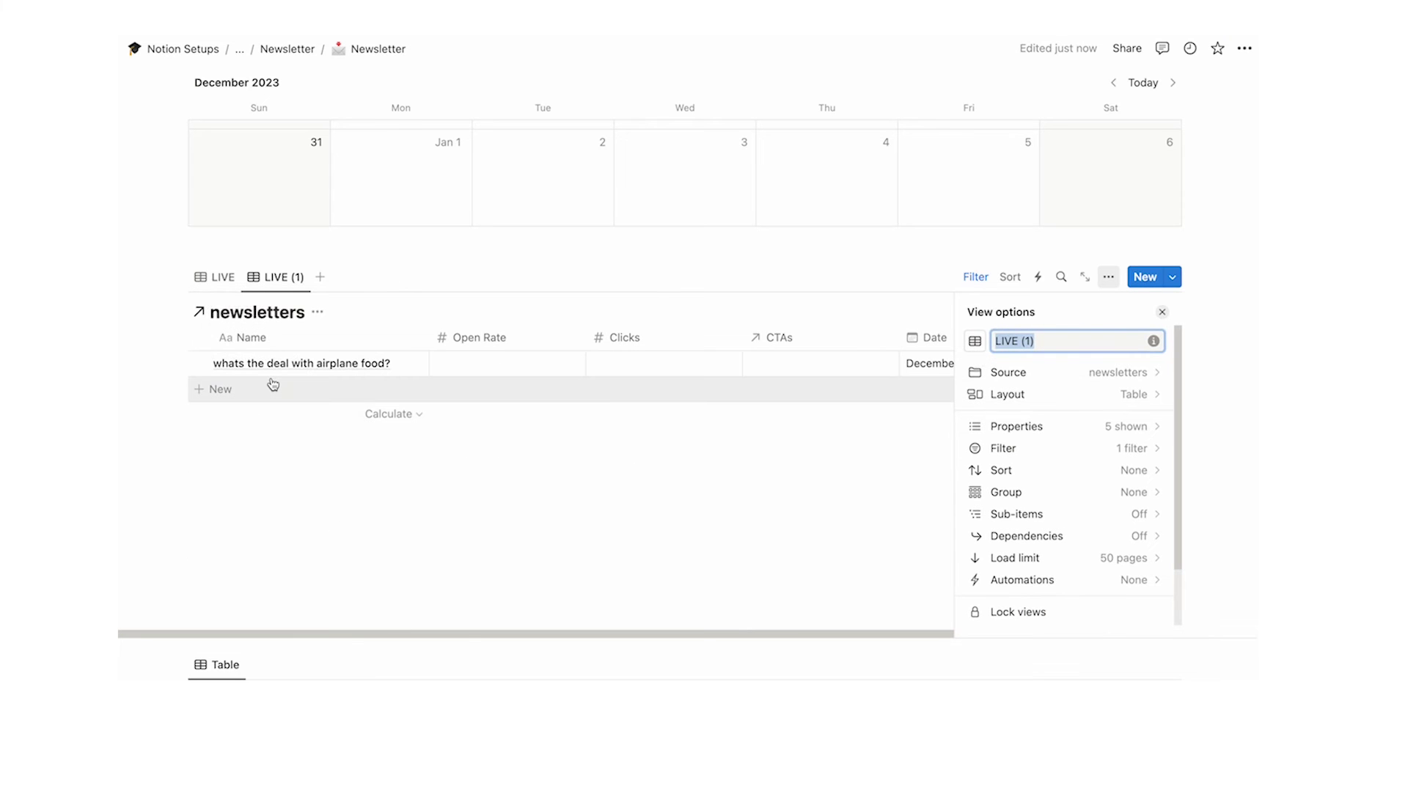
{"action": "type", "text": "GALLERY"}
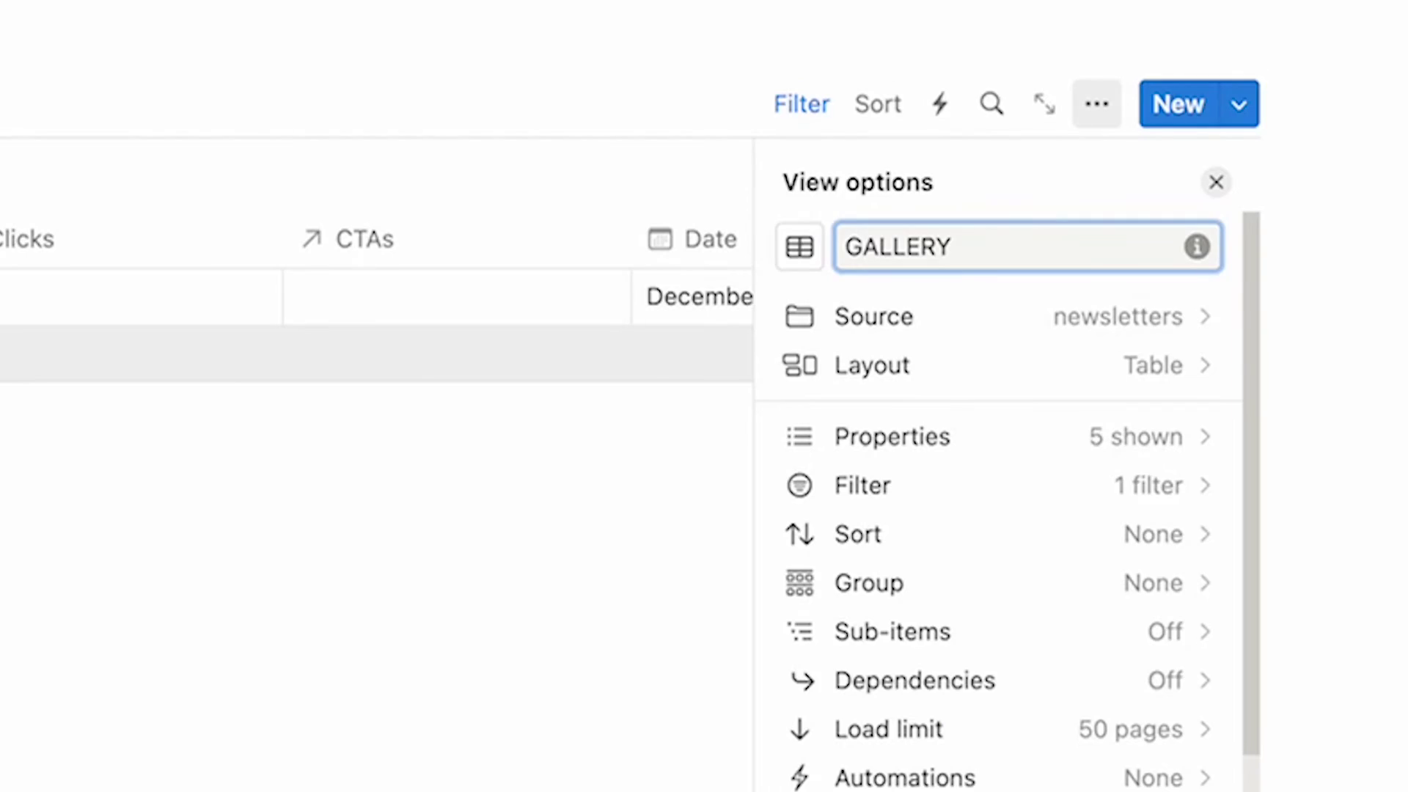
Change the GALLERY view's layout to Gallery and set its card size to Small
{"action": "left_click", "coordinate": [997, 370]}
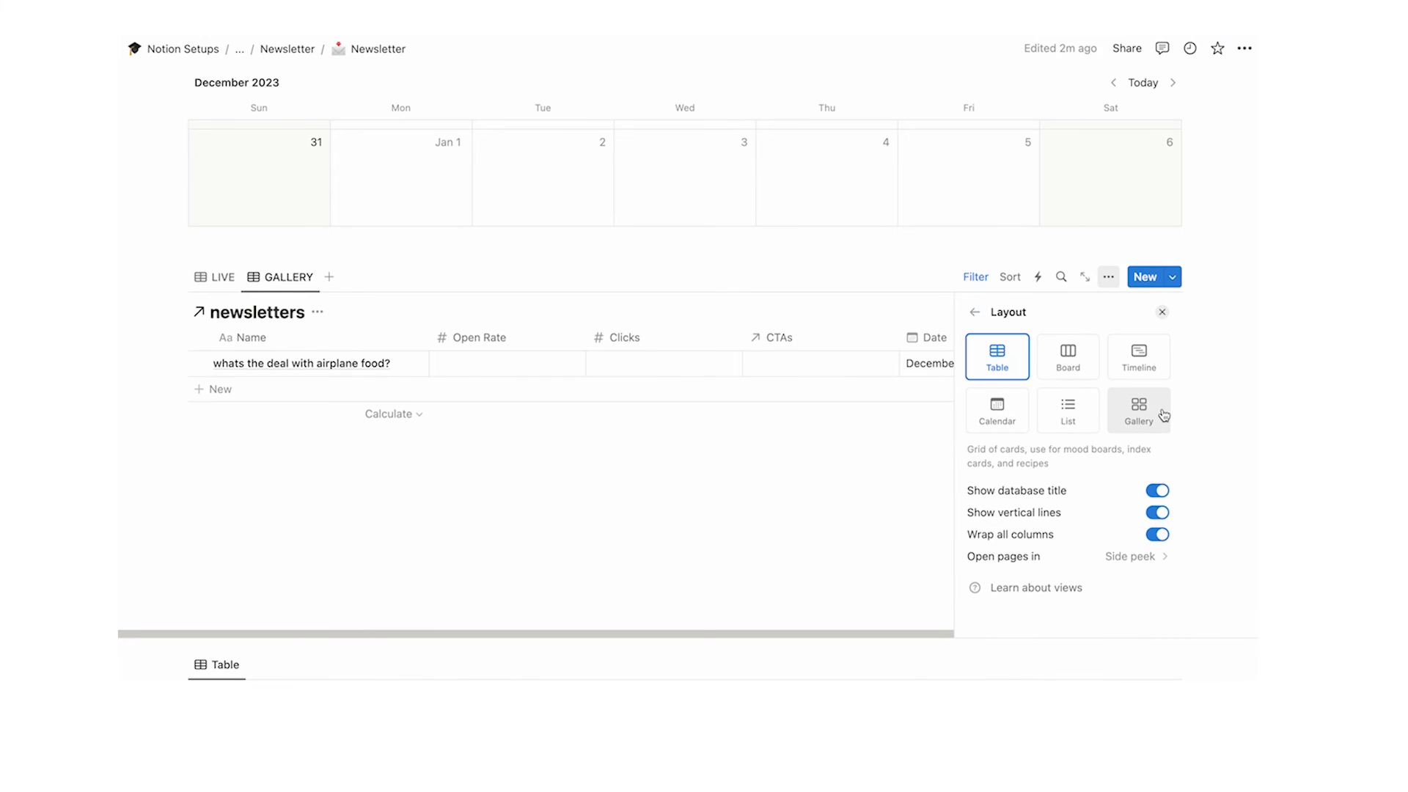
{"action": "left_click", "coordinate": [1165, 416]}
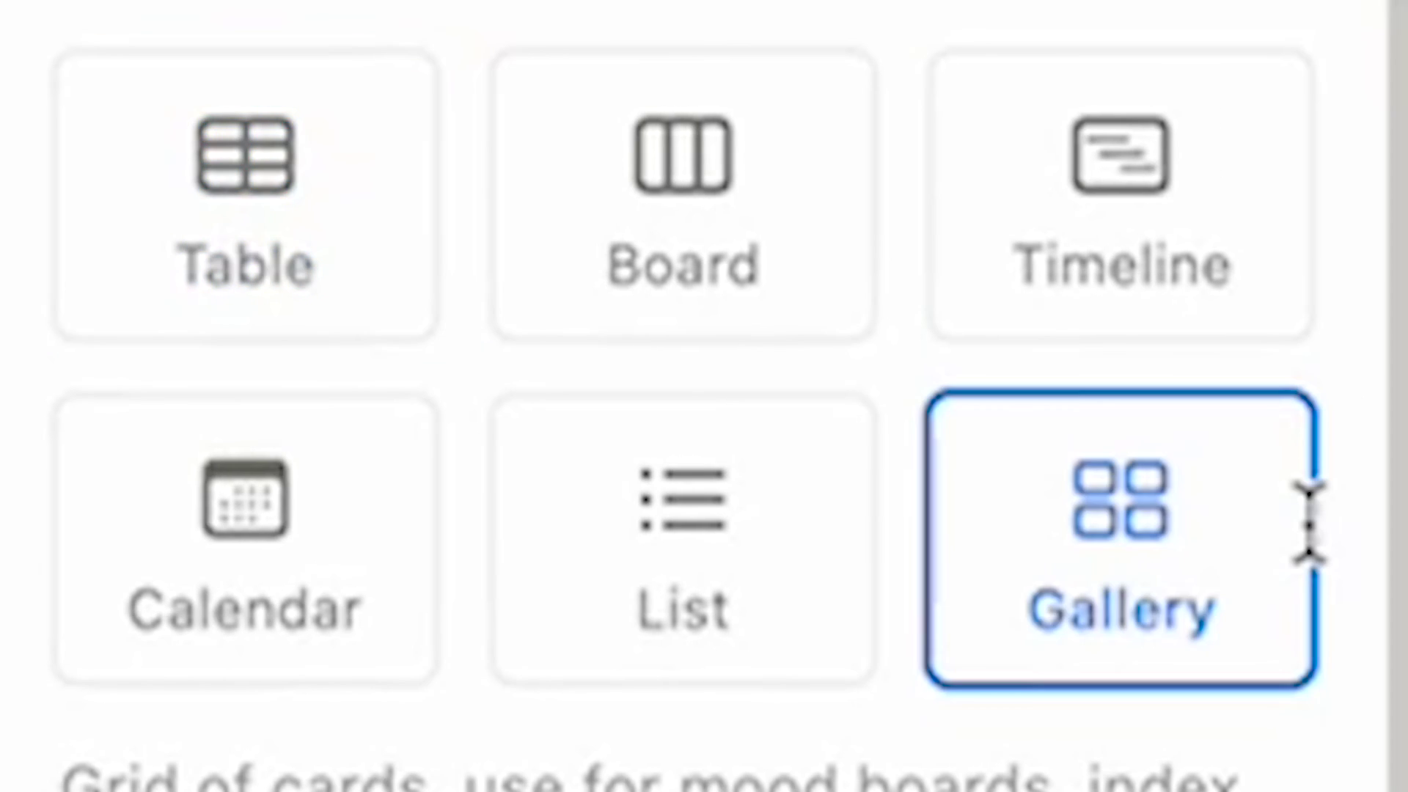
{"action": "left_click", "coordinate": [261, 382]}
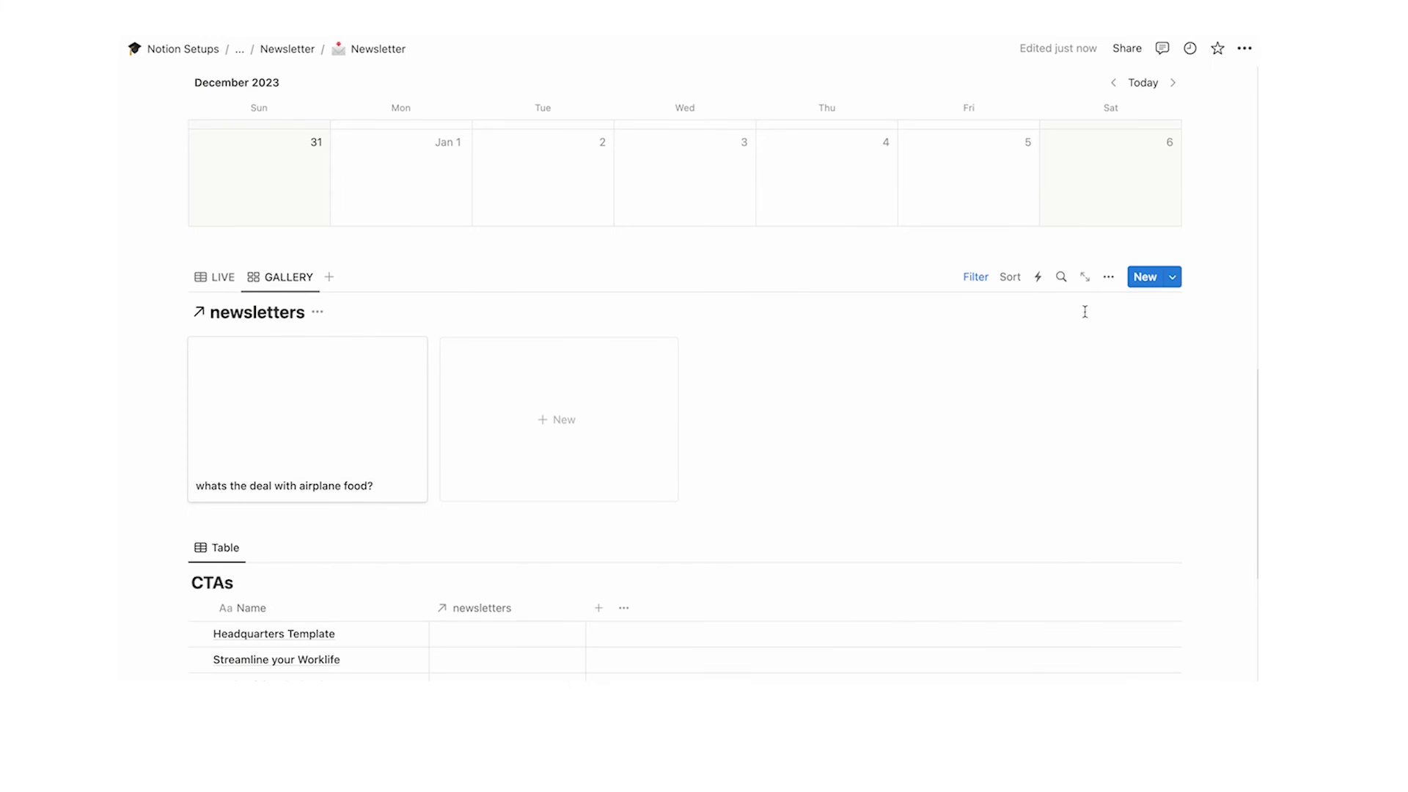
{"action": "left_click", "coordinate": [1107, 278]}
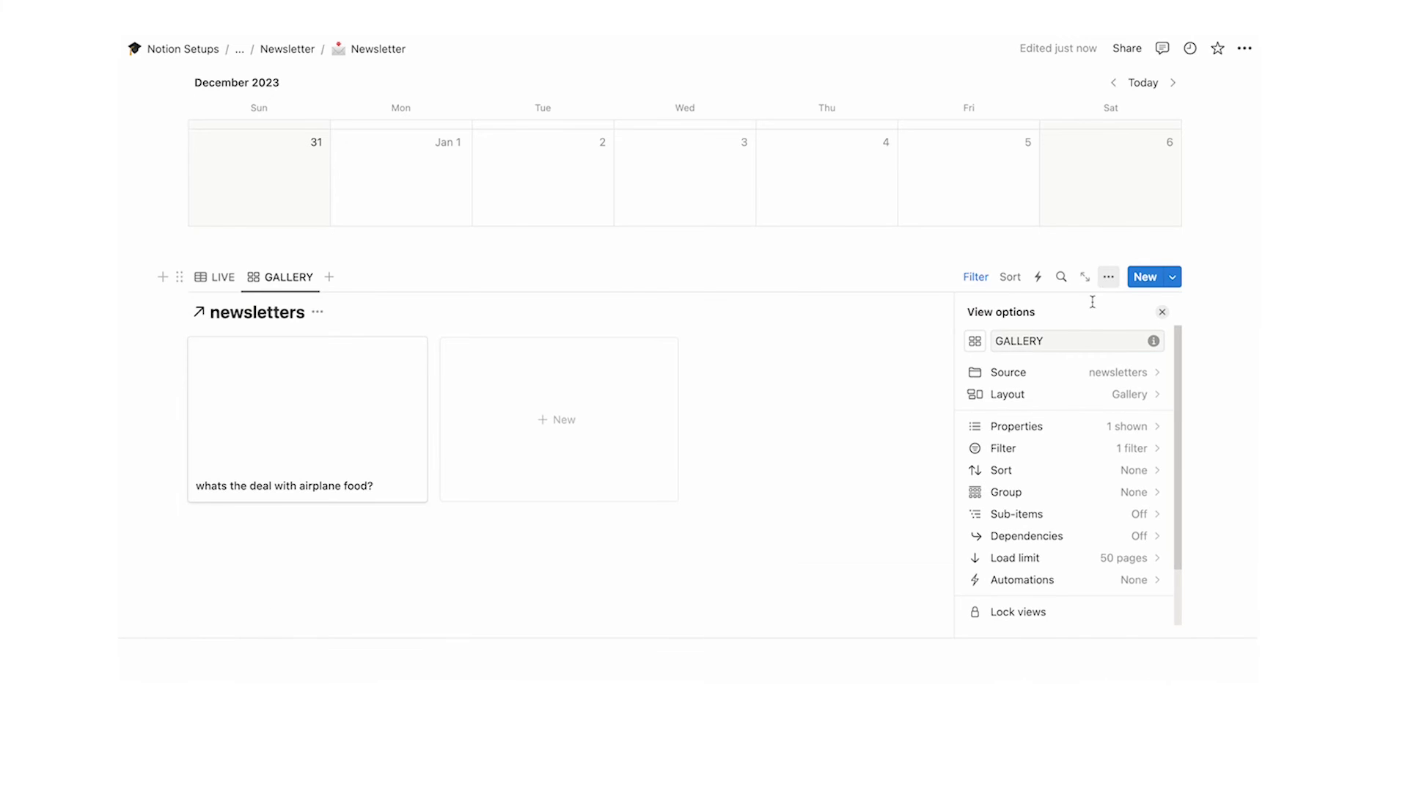
{"action": "left_click", "coordinate": [1066, 407]}
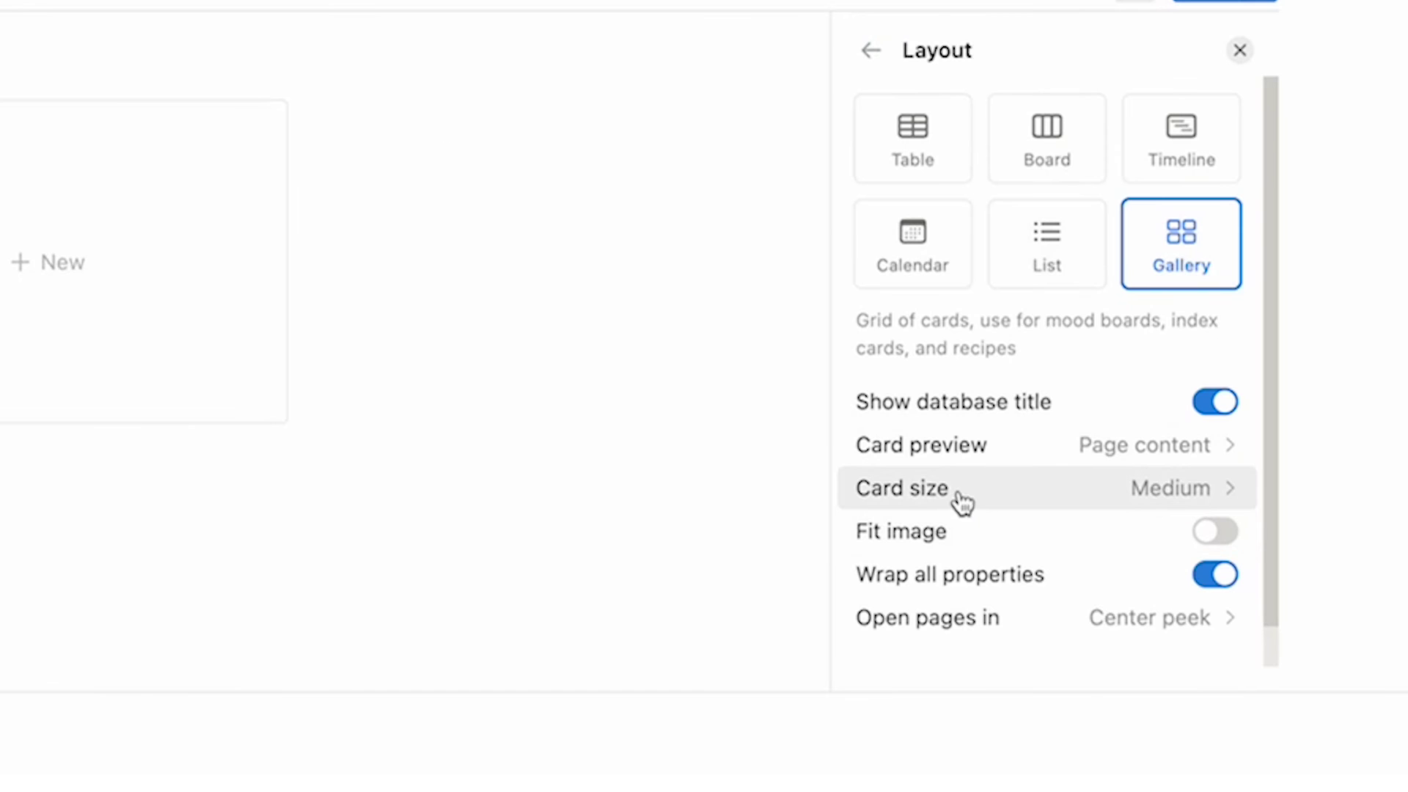
{"action": "left_click", "coordinate": [1025, 493]}
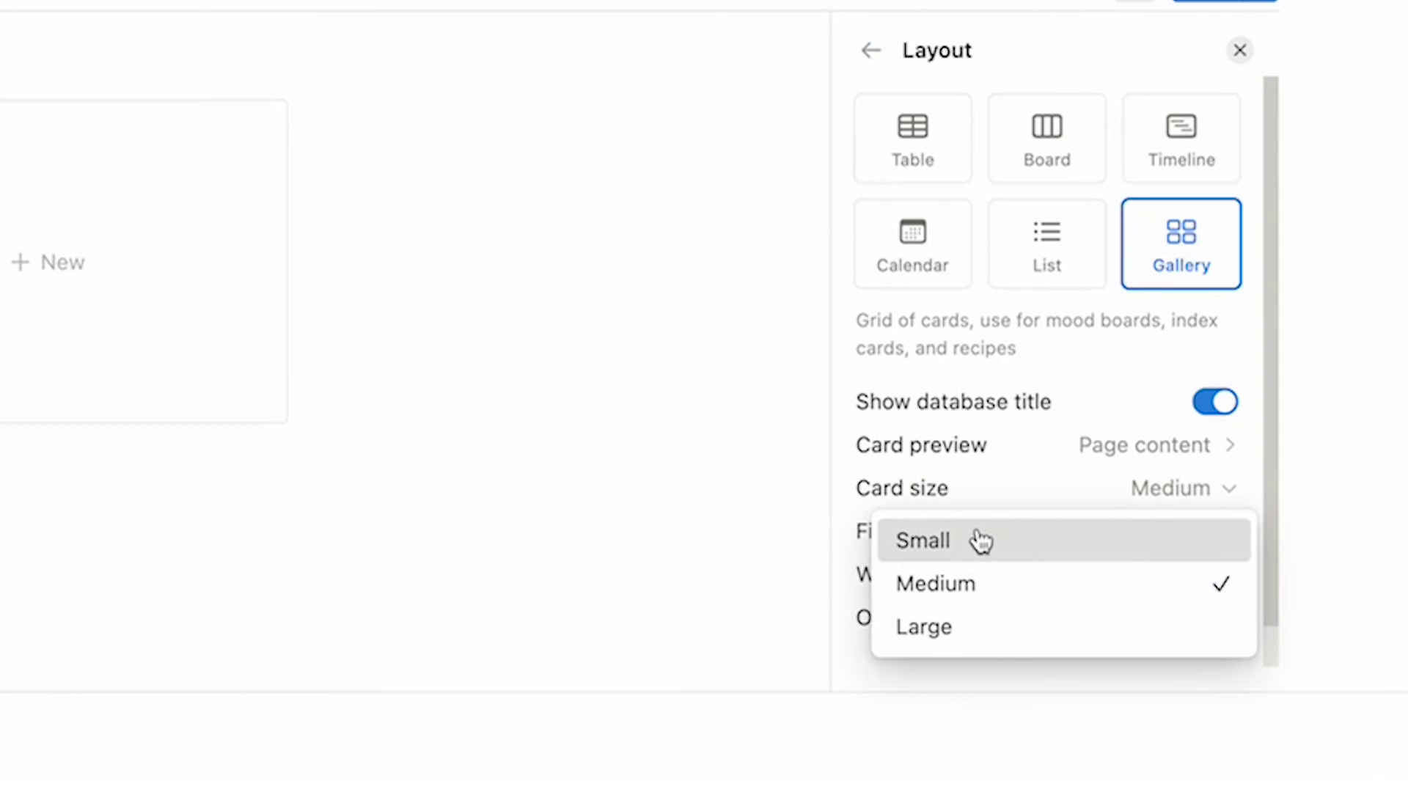
{"action": "left_click", "coordinate": [981, 540]}
{"action": "key", "text": "Escape"}
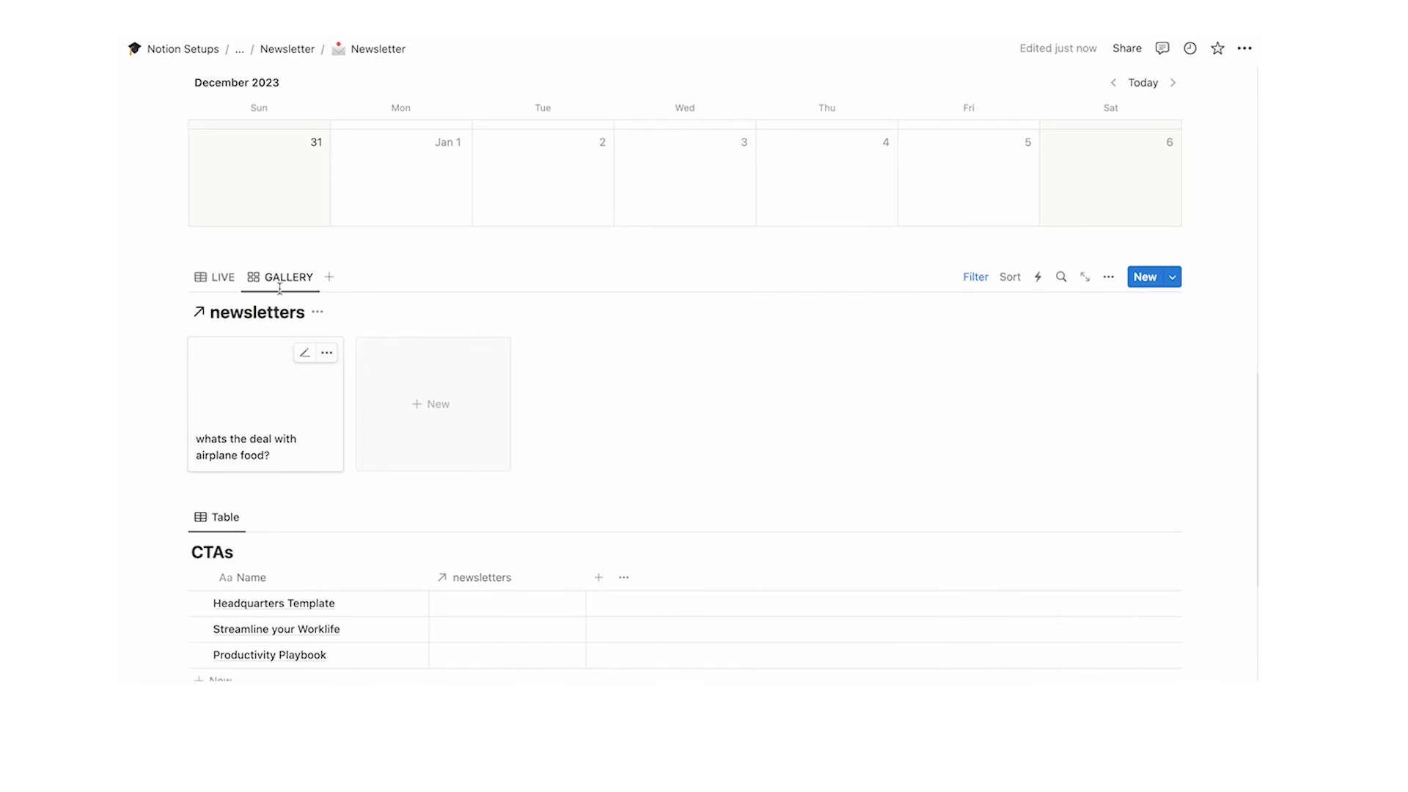
Add a cover to the "whats the deal with airplane food?" page using an airplane photo found on Unsplash
{"action": "left_click", "coordinate": [237, 392]}
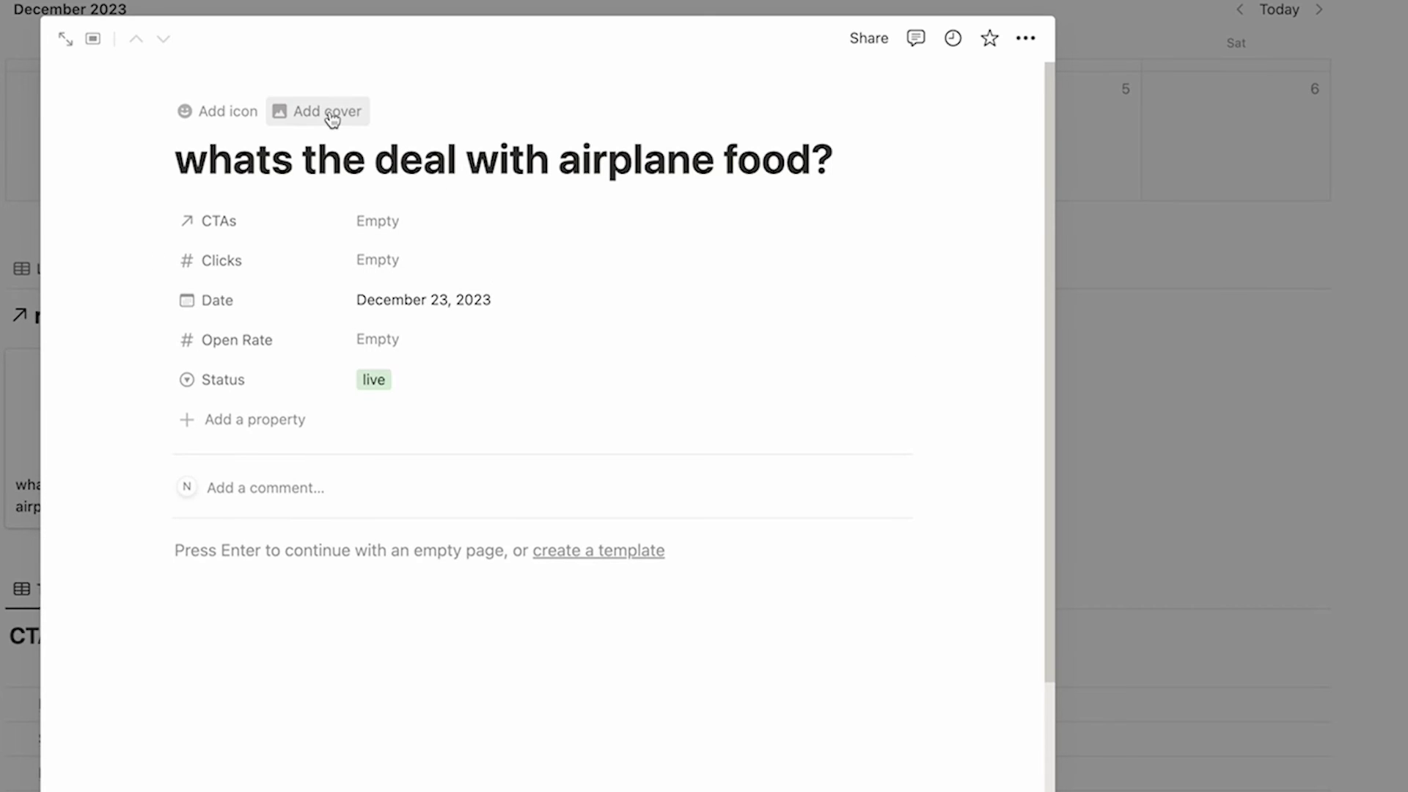
{"action": "left_click", "coordinate": [337, 117]}
{"action": "left_click", "coordinate": [780, 90]}
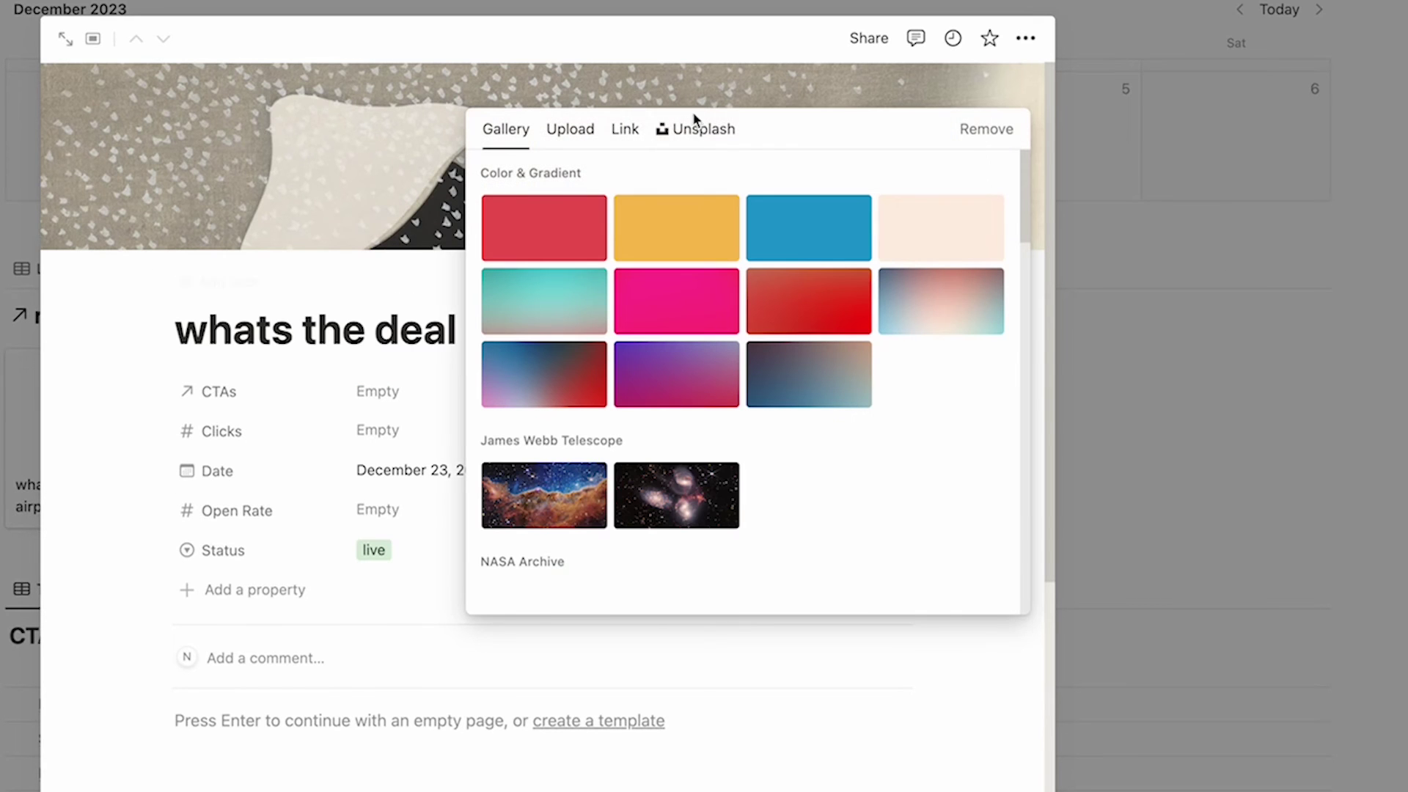
{"action": "left_click", "coordinate": [718, 135]}
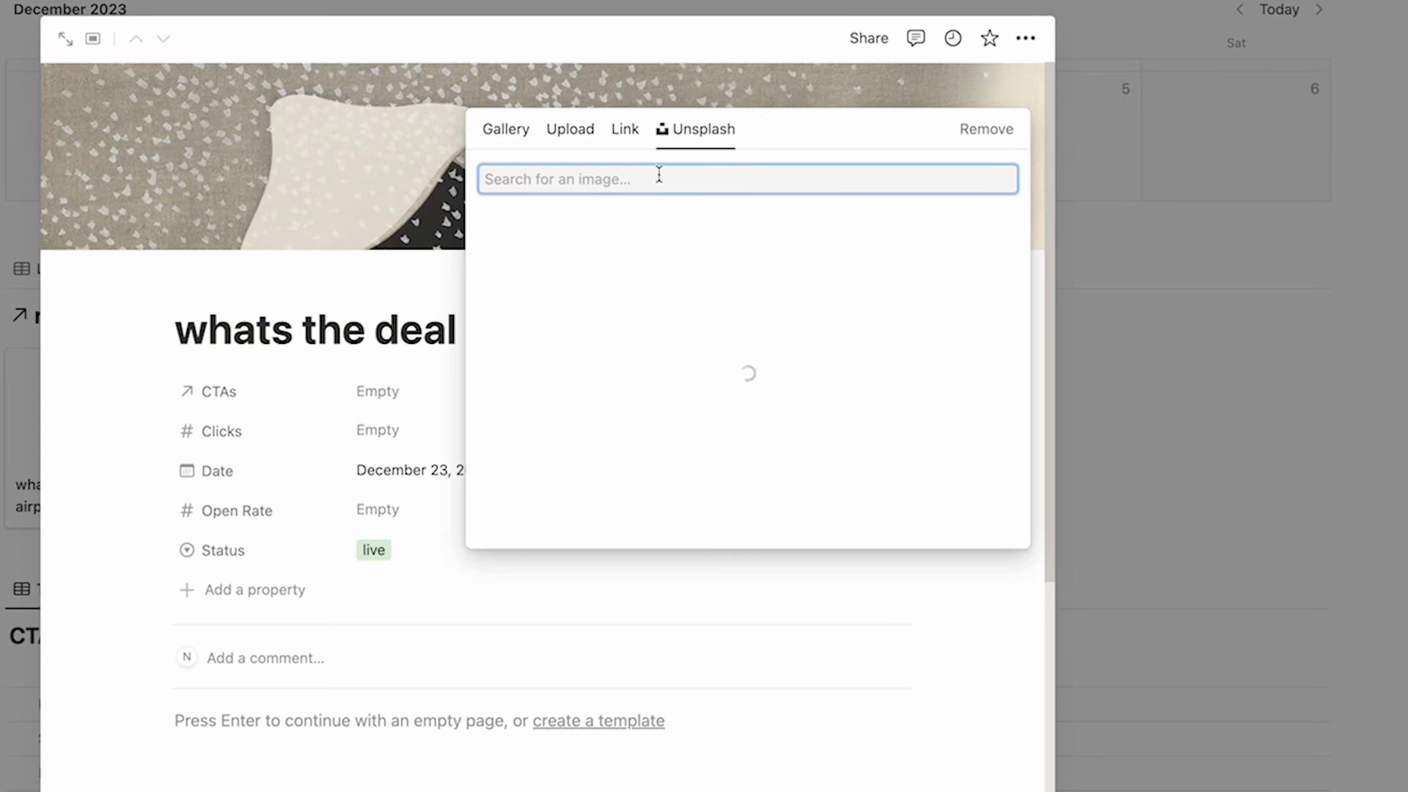
{"action": "type", "text": "airpla"}
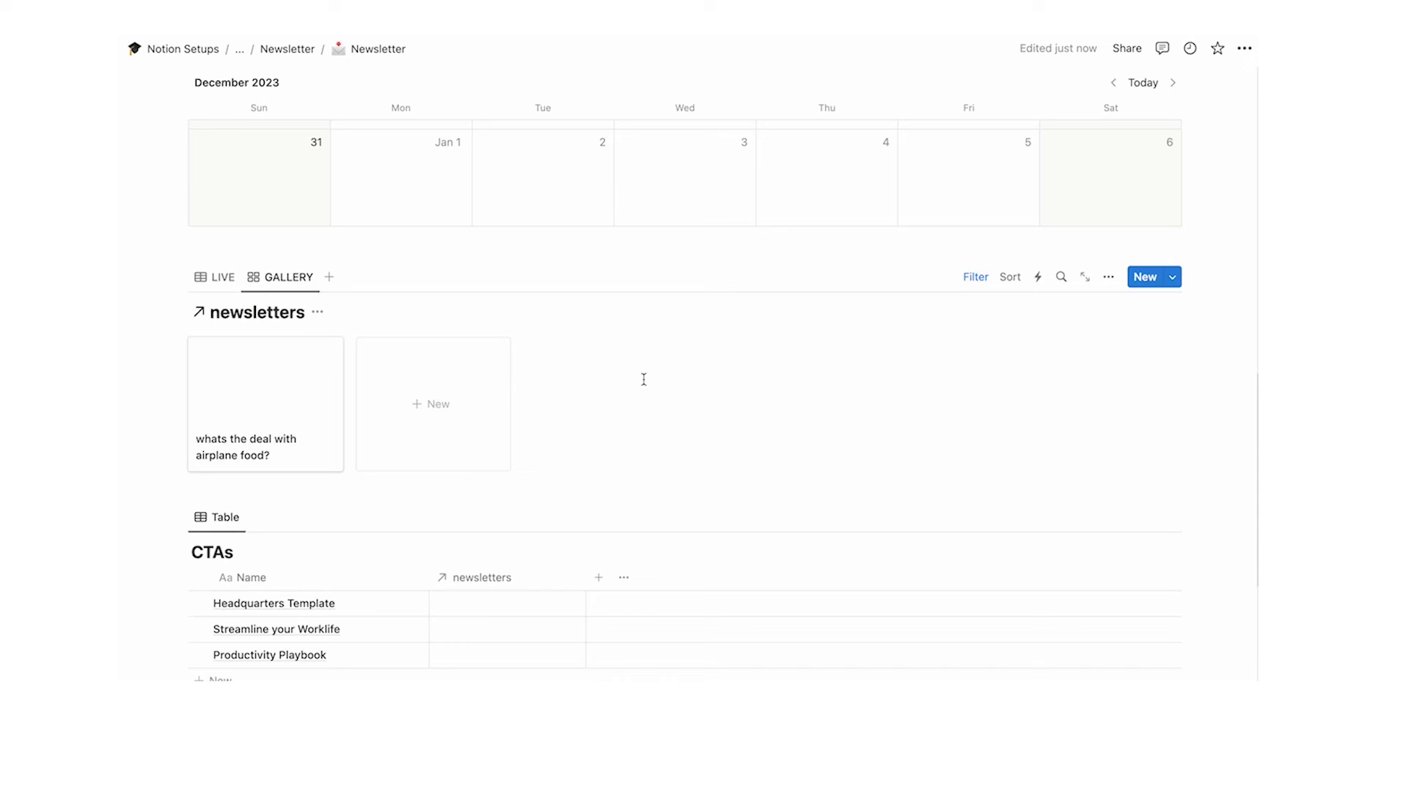
Write "hello world," and, on a new line, "thanks for subscribing to my newsletter" in the airplane food page's body
{"action": "left_click", "coordinate": [251, 396]}
{"action": "scroll", "coordinate": [422, 462], "scroll_direction": "down", "scroll_amount": 3}
{"action": "scroll", "coordinate": [382, 447], "scroll_direction": "up", "scroll_amount": 1}
{"action": "left_click", "coordinate": [381, 440]}
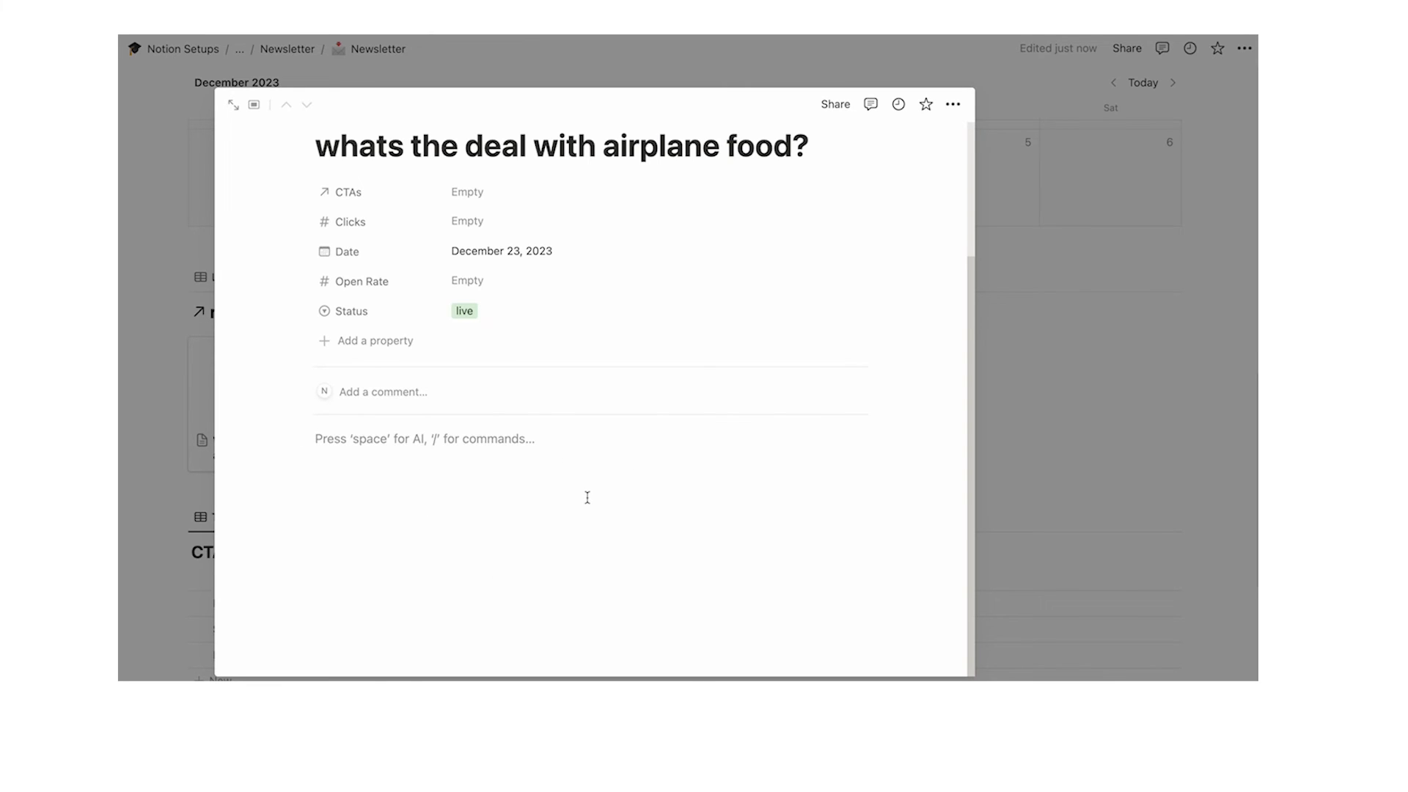
{"action": "type", "text": "hello world,"}
{"action": "key", "text": "Return"}
{"action": "type", "text": "thanks for subscribe"}
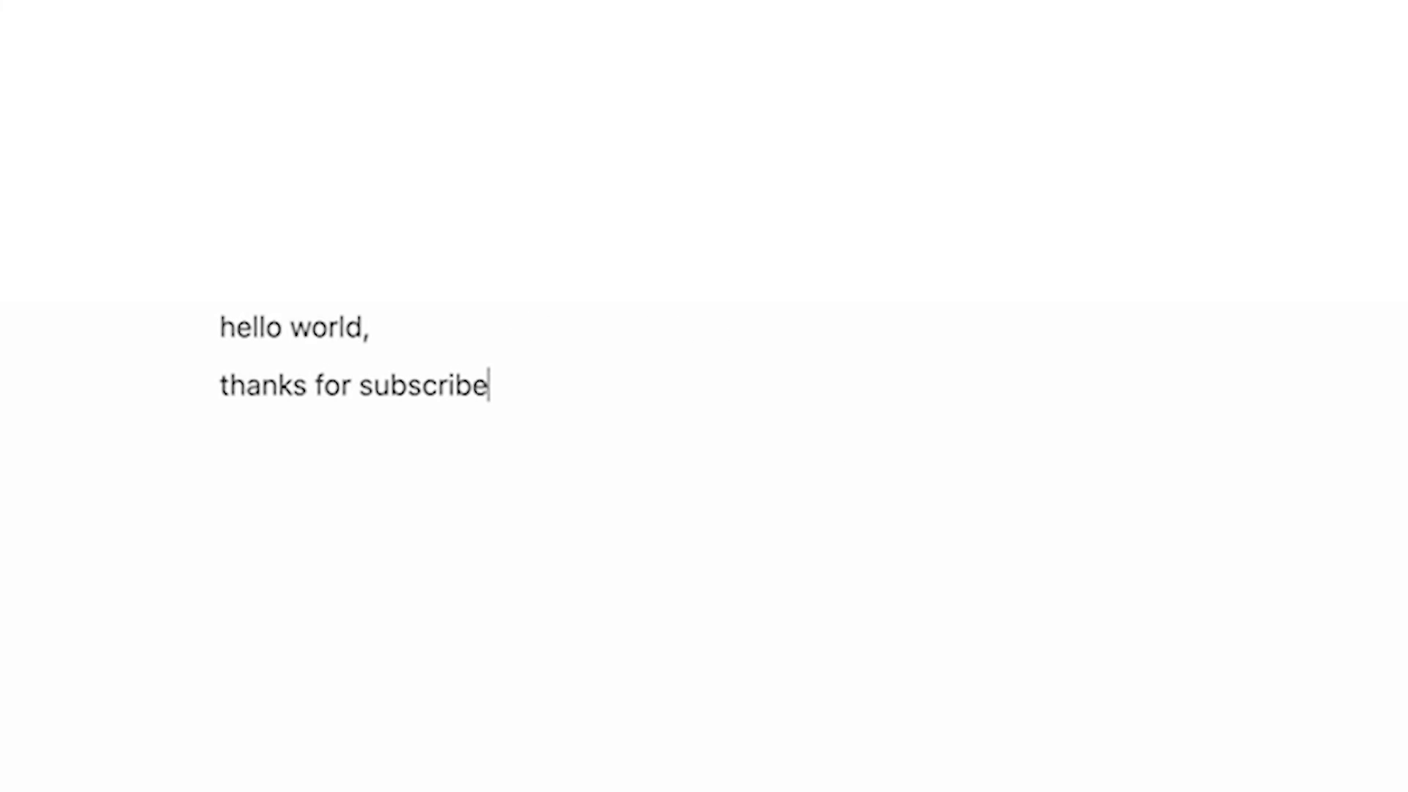
{"action": "key", "text": "BackSpace"}
{"action": "type", "text": "ing to my newsle"}
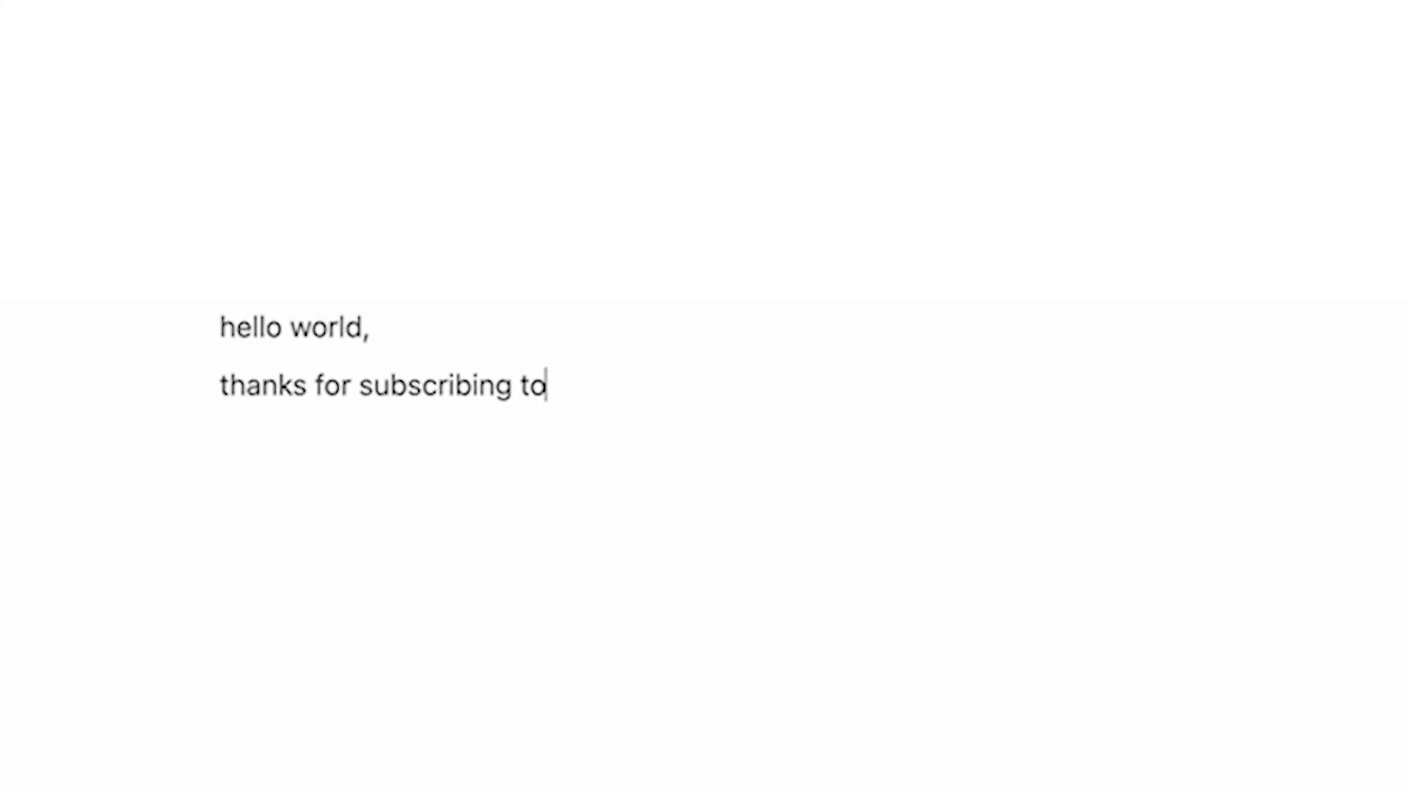
{"action": "type", "text": "tter"}
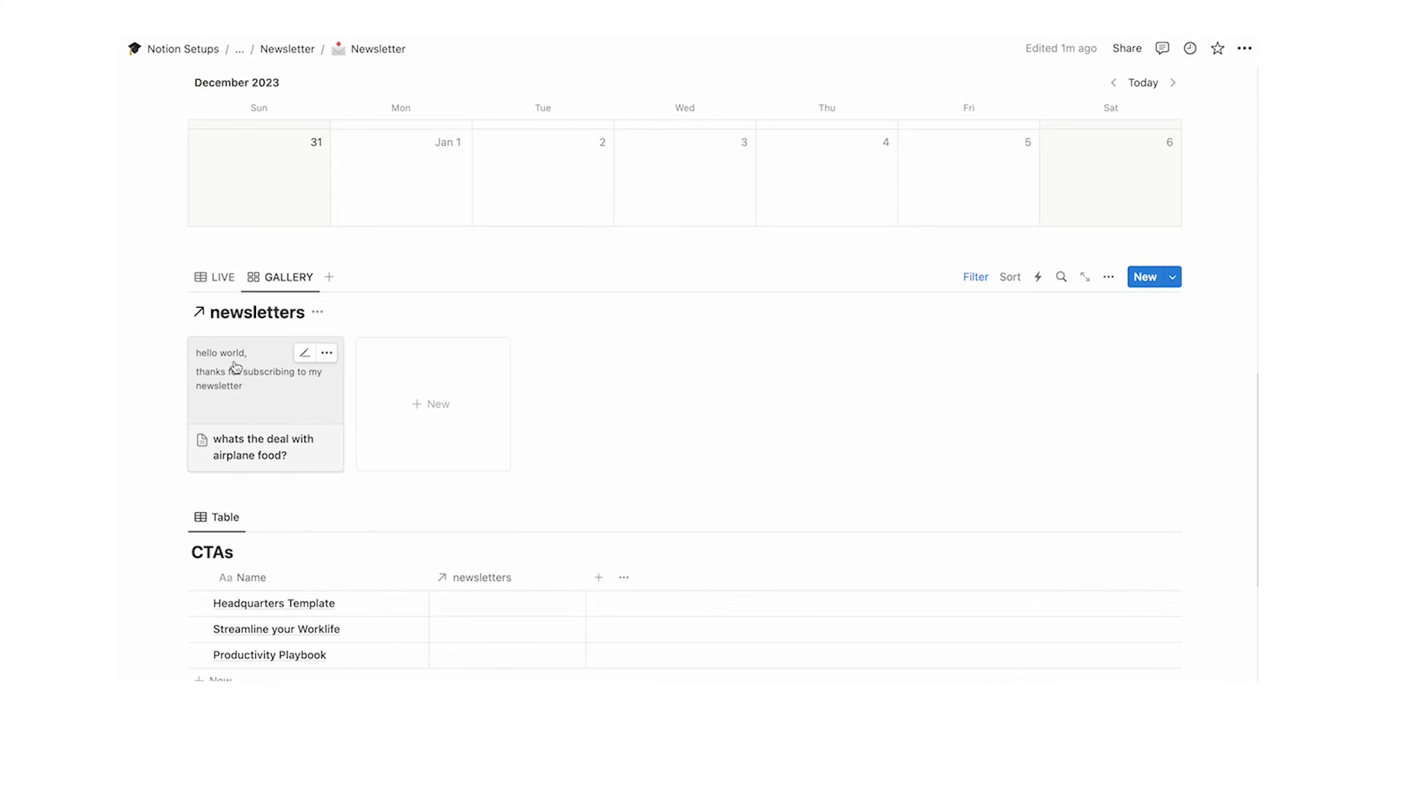
Set the GALLERY view's card preview to Page cover and close the view options
{"action": "left_click", "coordinate": [1109, 278]}
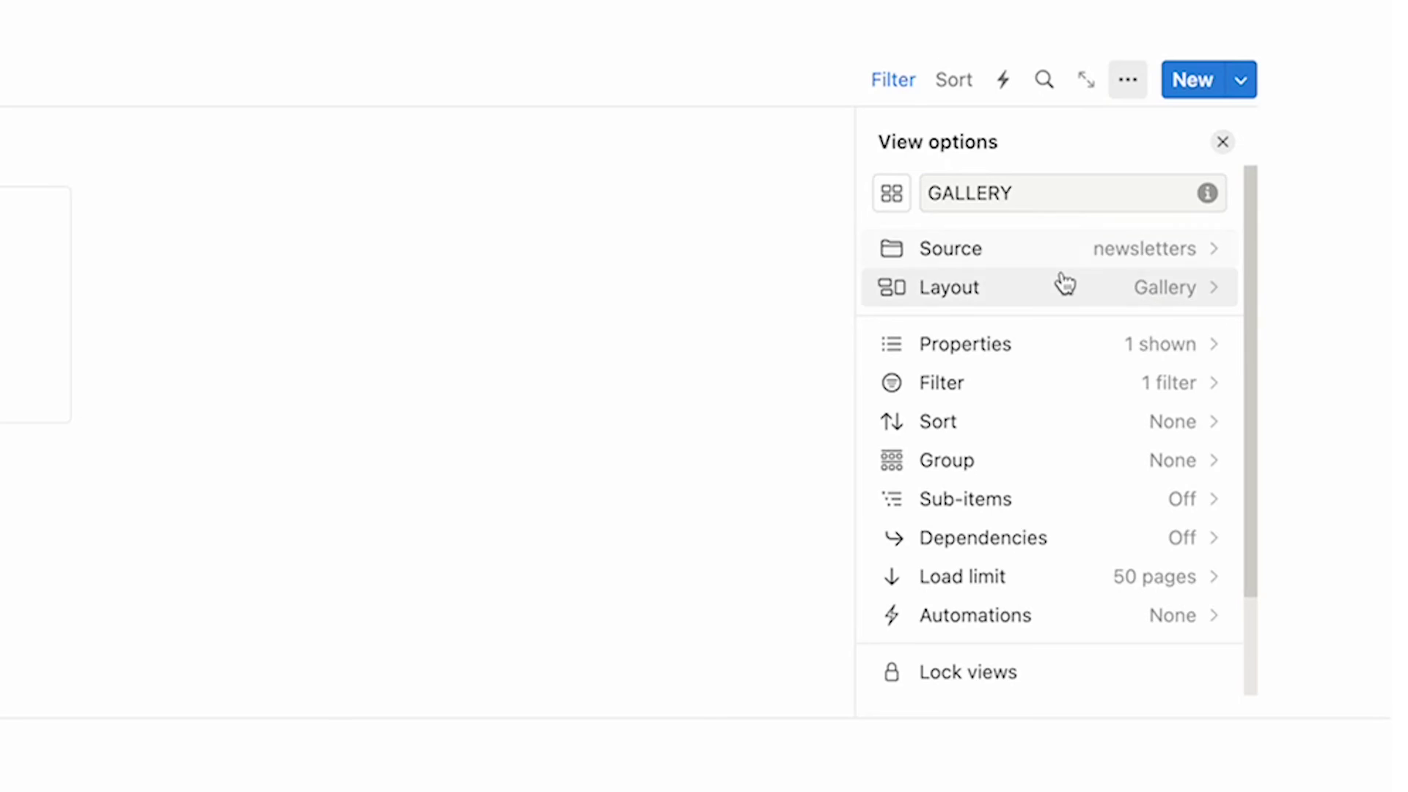
{"action": "left_click", "coordinate": [1065, 283]}
{"action": "scroll", "coordinate": [1062, 286], "scroll_direction": "down", "scroll_amount": 1}
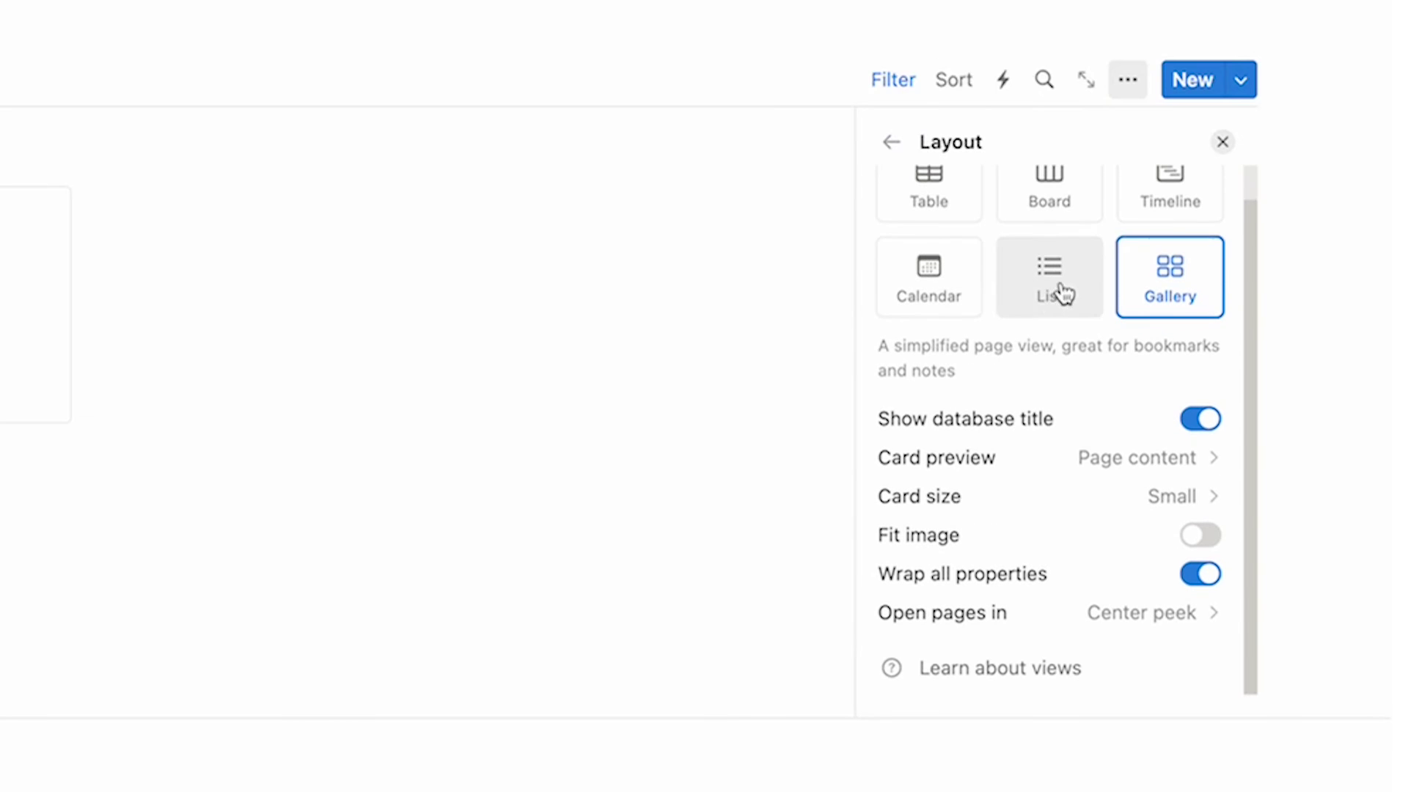
{"action": "left_click", "coordinate": [1019, 462]}
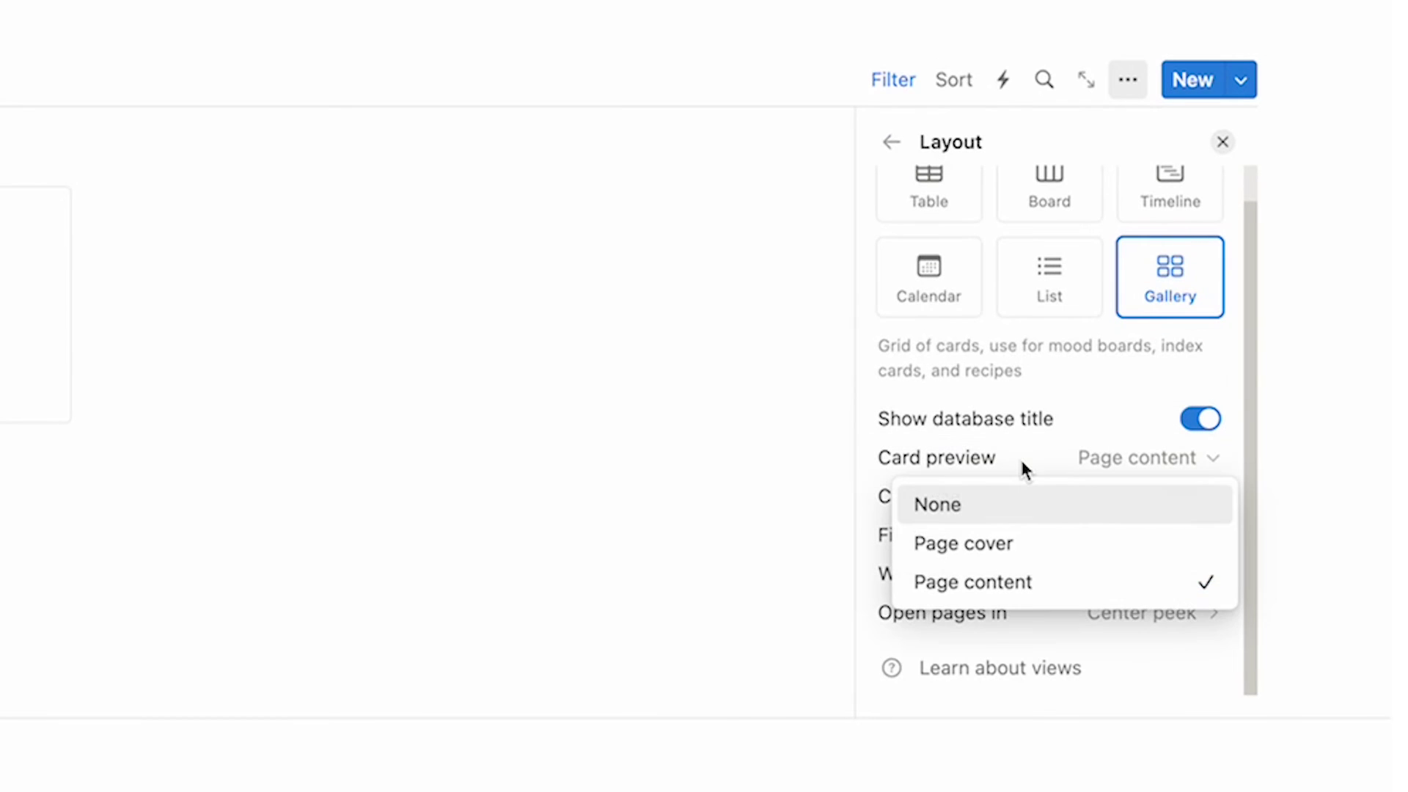
{"action": "left_click", "coordinate": [1020, 542]}
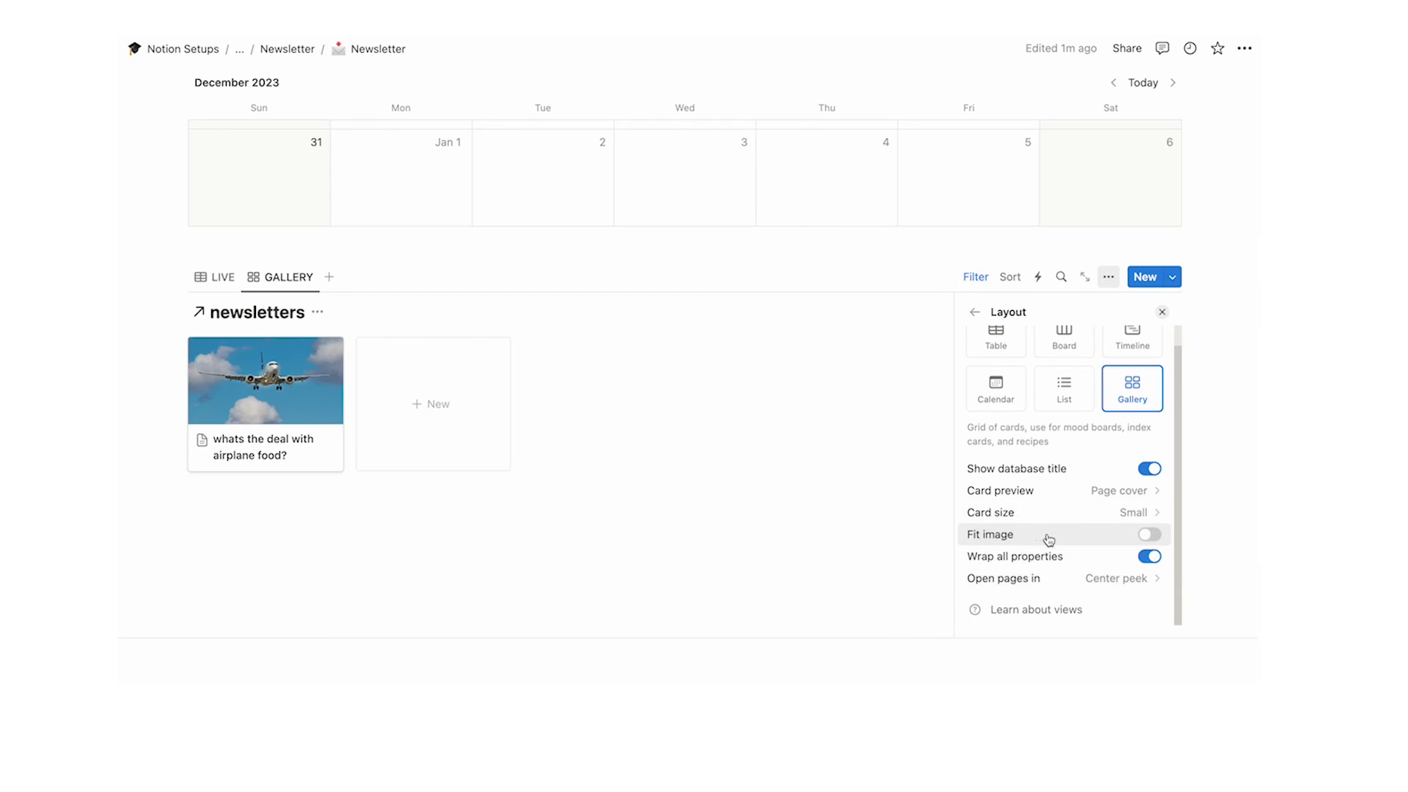
{"action": "left_click", "coordinate": [307, 405]}
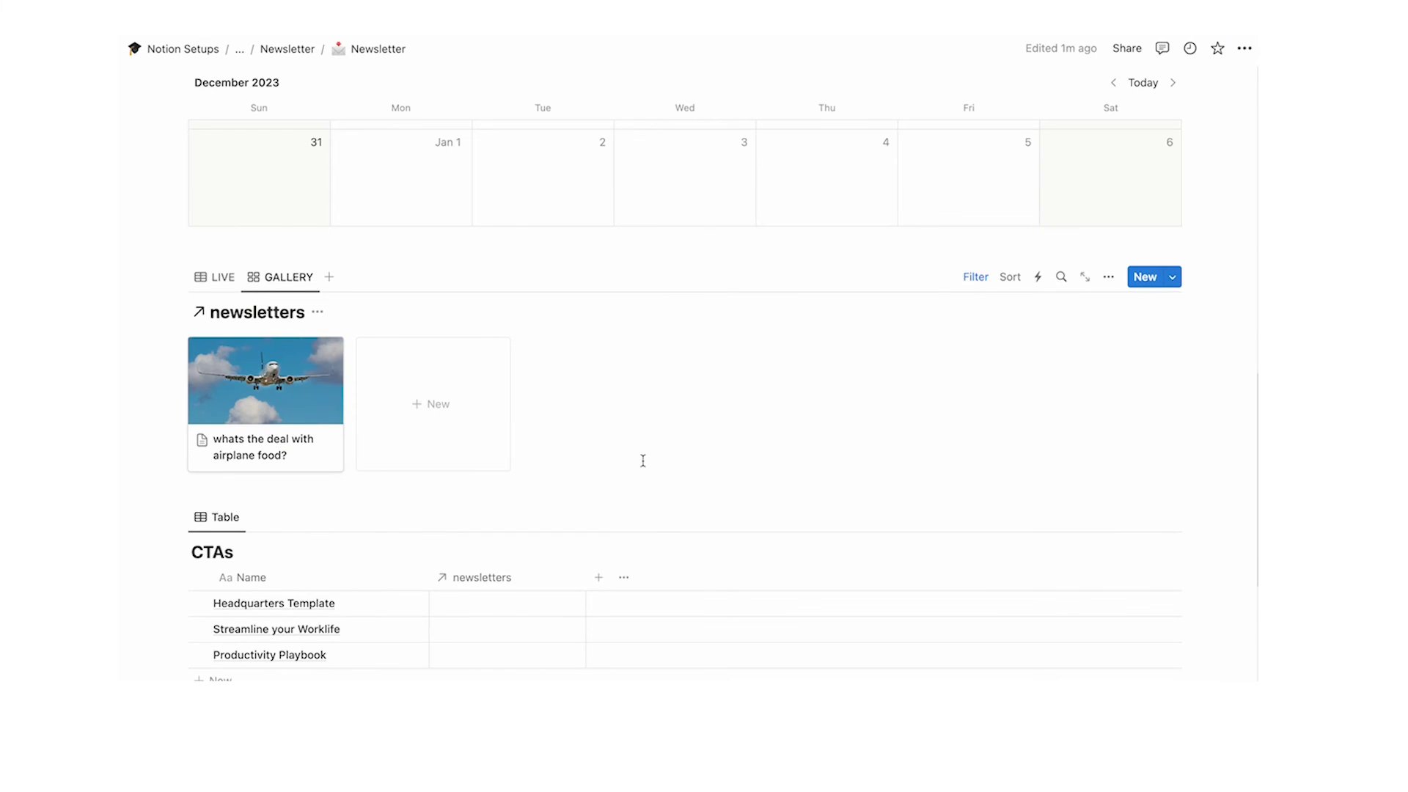
{"action": "scroll", "coordinate": [643, 461], "scroll_direction": "down", "scroll_amount": 1}
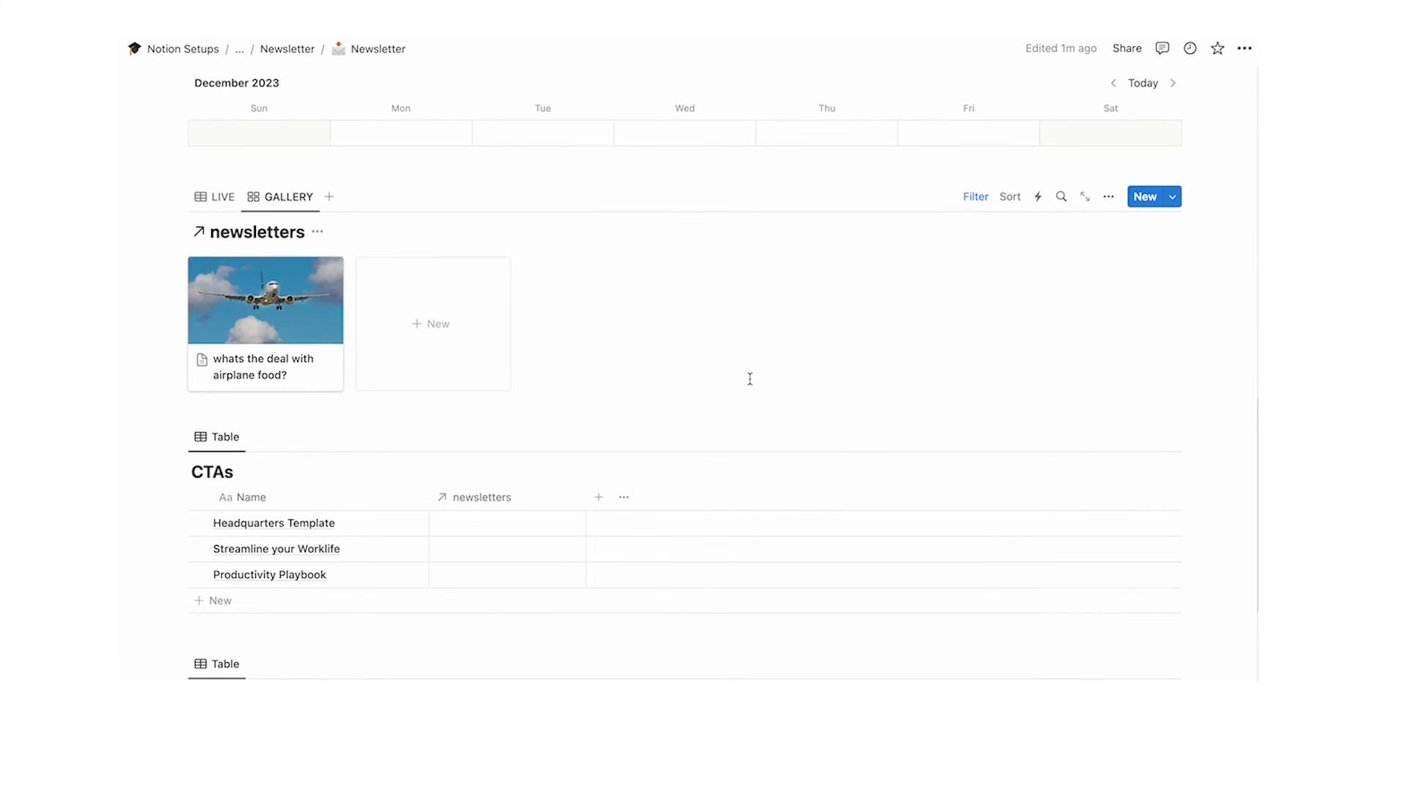
{"action": "scroll", "coordinate": [751, 376], "scroll_direction": "up", "scroll_amount": 10}
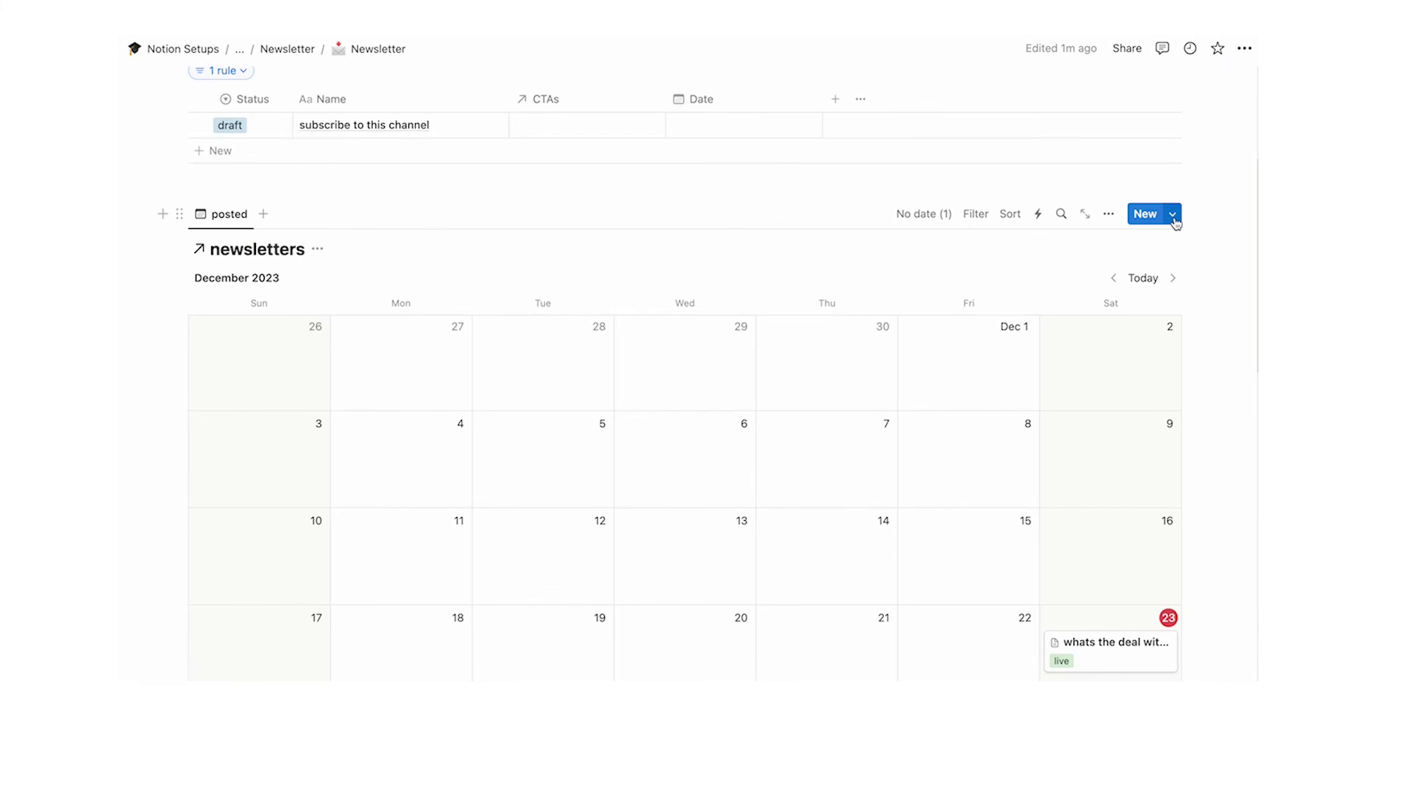
{"action": "left_click", "coordinate": [1173, 215]}
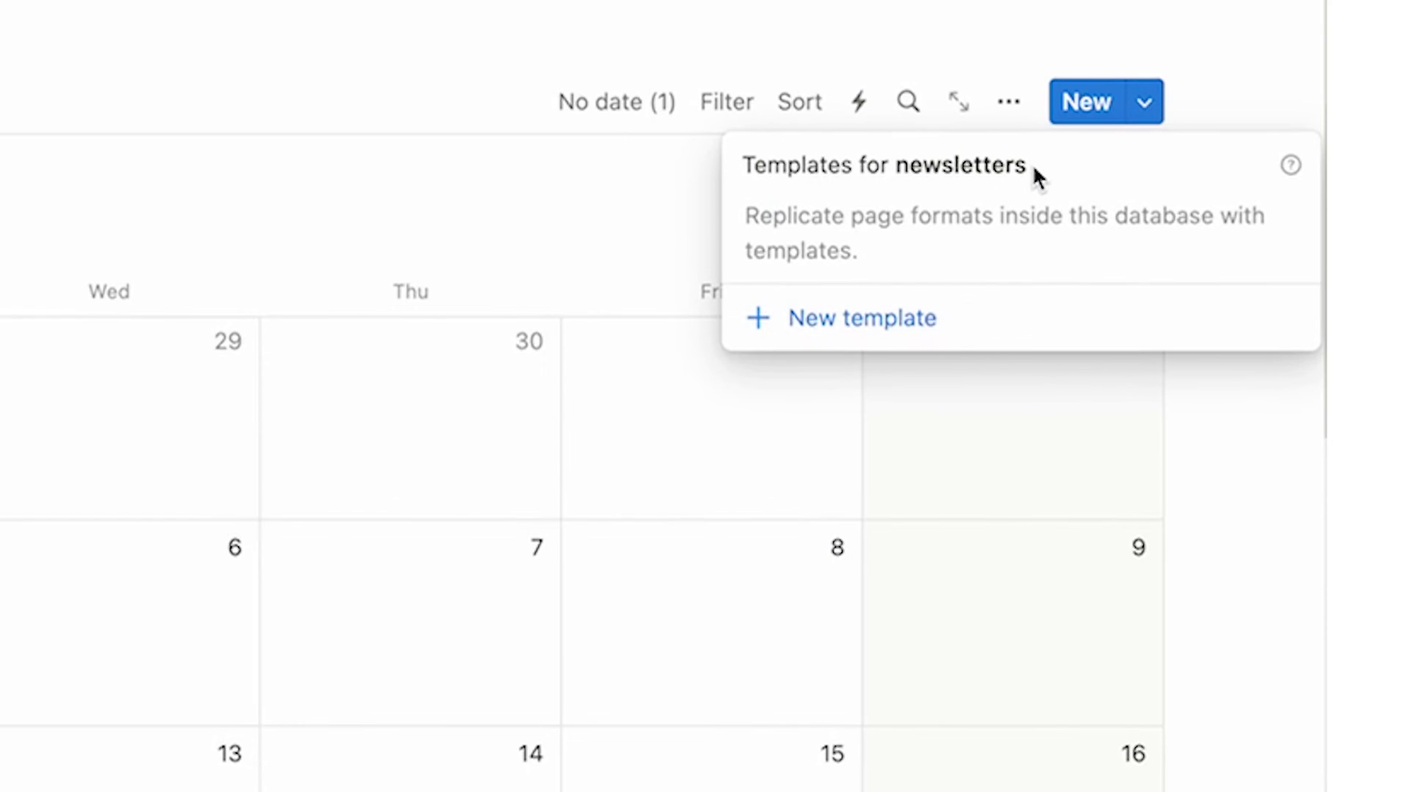
{"action": "left_click", "coordinate": [506, 453]}
{"action": "scroll", "coordinate": [242, 517], "scroll_direction": "up", "scroll_amount": 5}
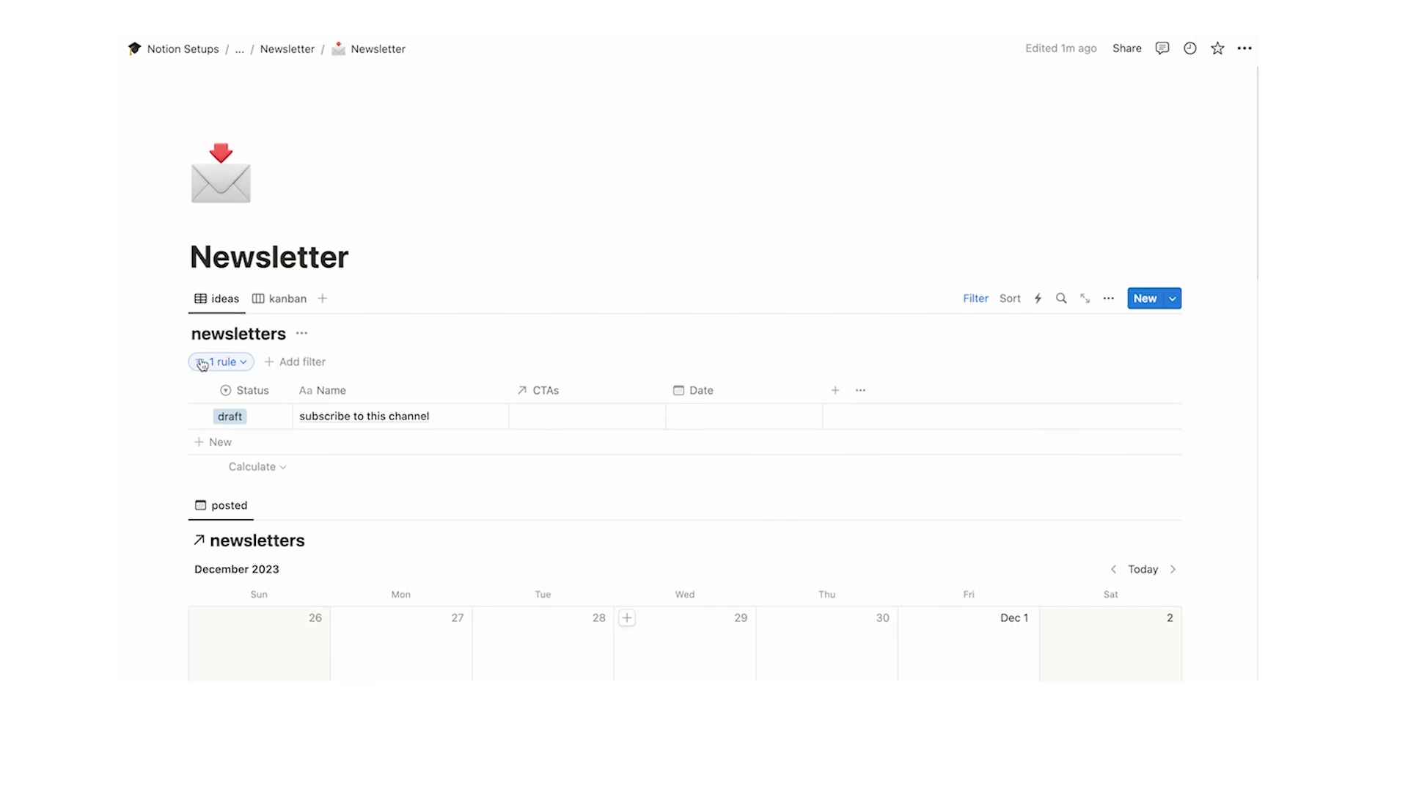
{"action": "scroll", "coordinate": [202, 364], "scroll_direction": "down", "scroll_amount": 10}
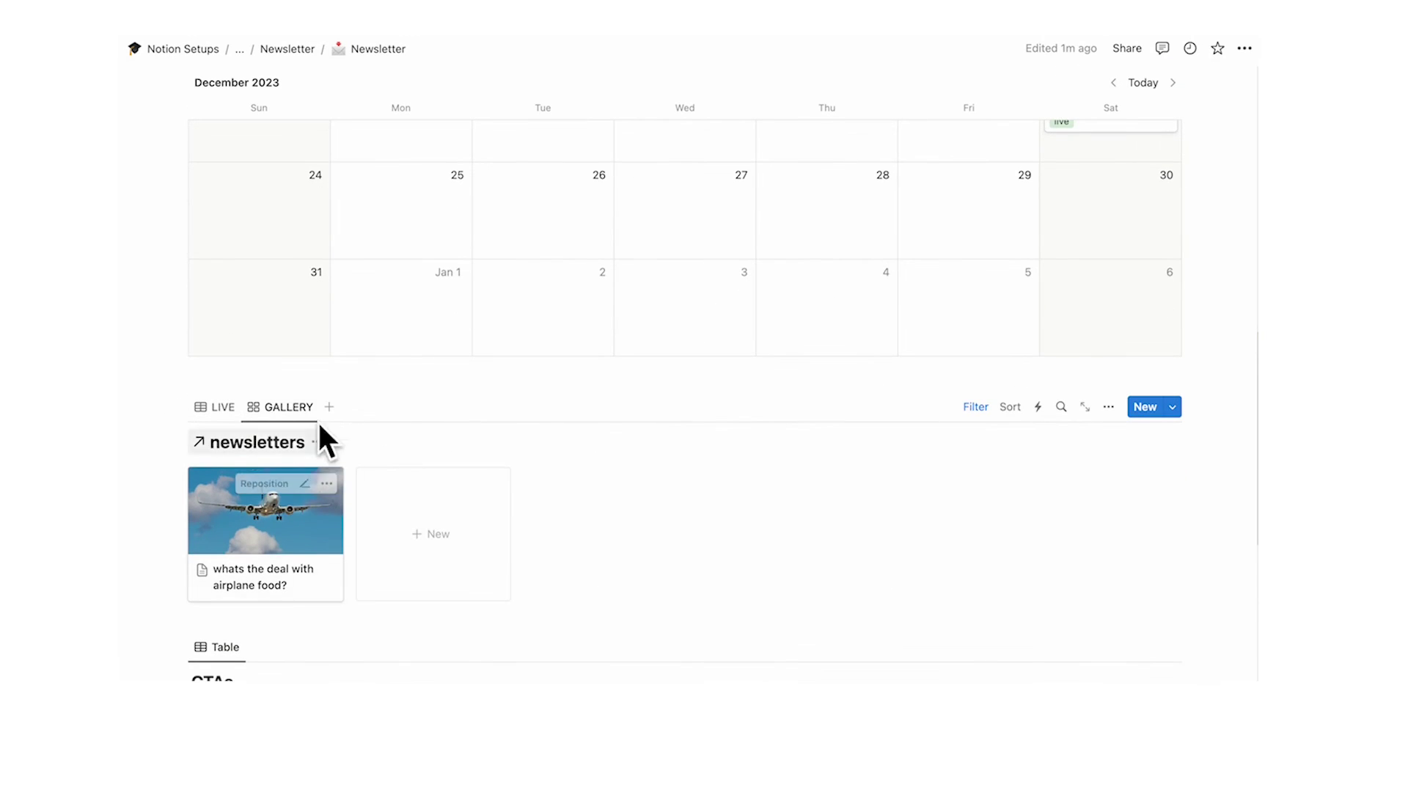
{"action": "scroll", "coordinate": [503, 478], "scroll_direction": "down", "scroll_amount": 8}
Create a new page template titled "template" for the newsletters database
{"action": "left_click", "coordinate": [1173, 197]}
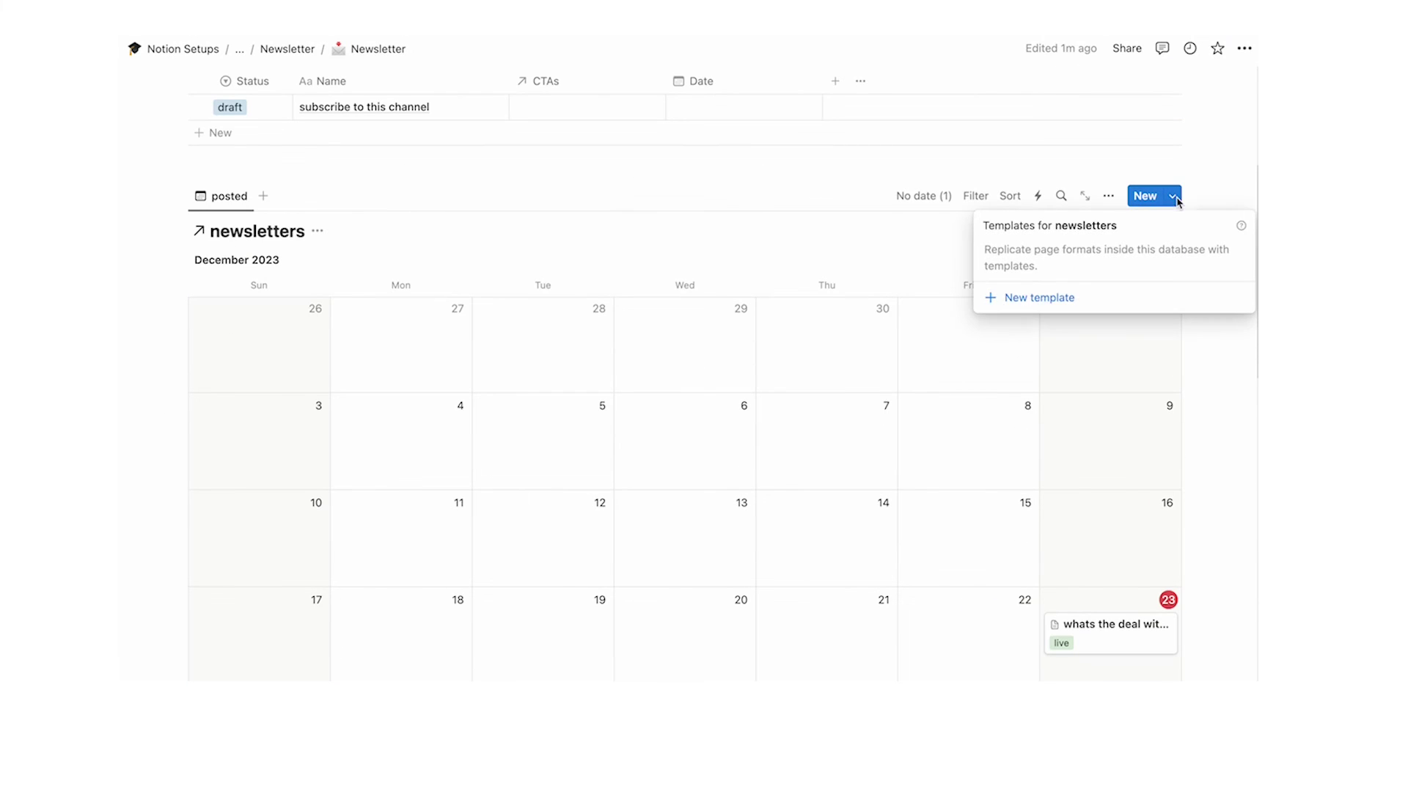
{"action": "left_click", "coordinate": [1053, 300]}
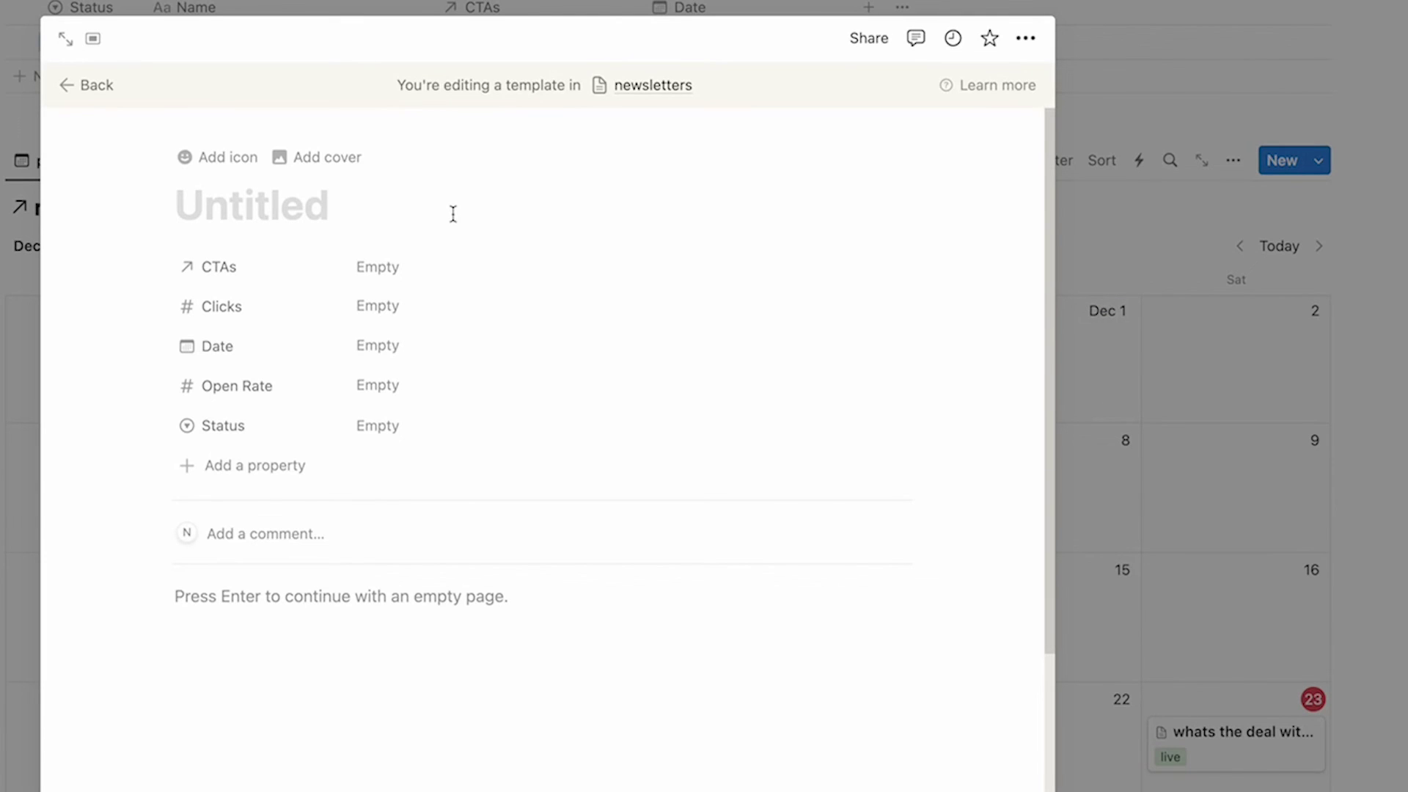
{"action": "type", "text": "template"}
{"action": "key", "text": "Return"}
Write "Hello <name>," and, on a new line, "Hope you are splendid!" in the template's body
{"action": "type", "text": "Hello <na"}
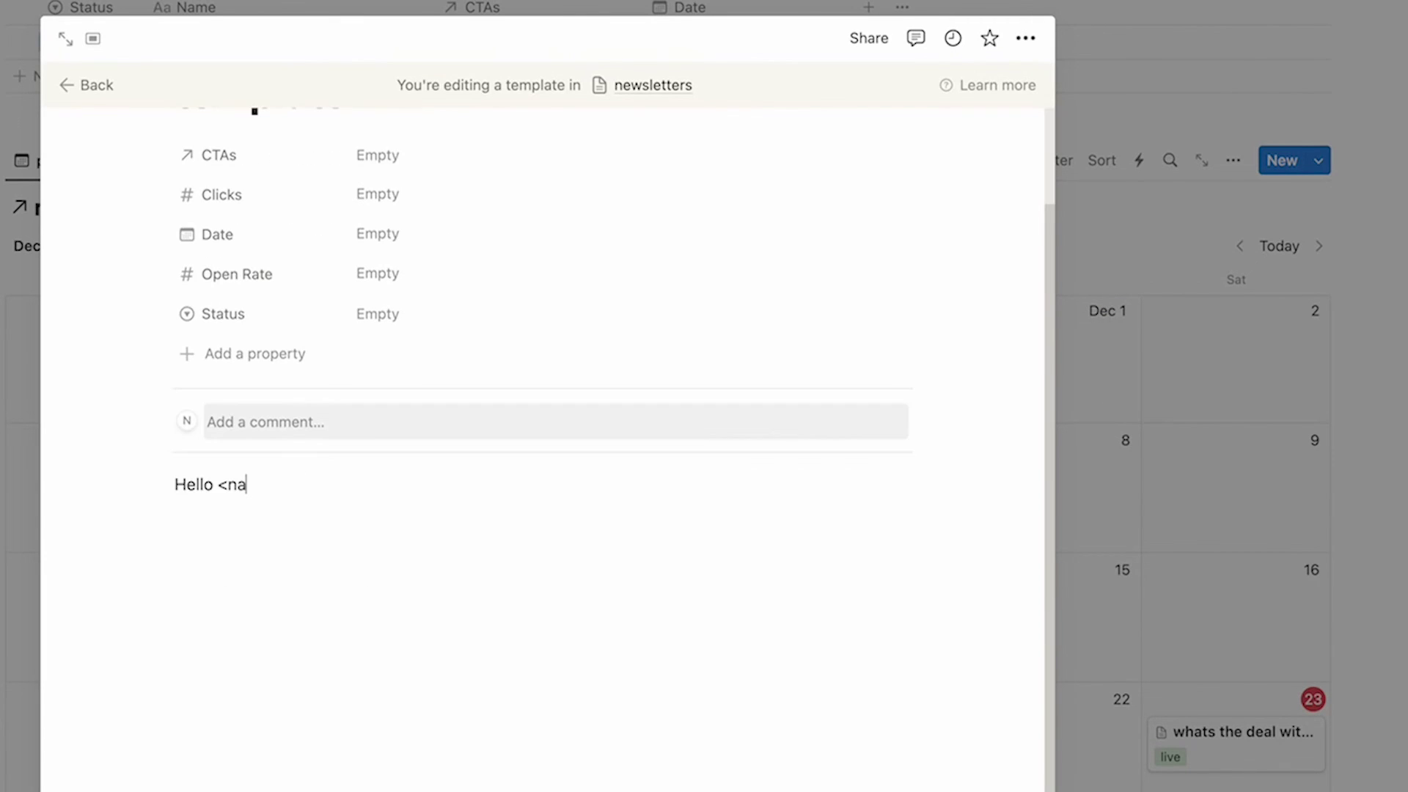
{"action": "type", "text": "me>,"}
{"action": "key", "text": "Return"}
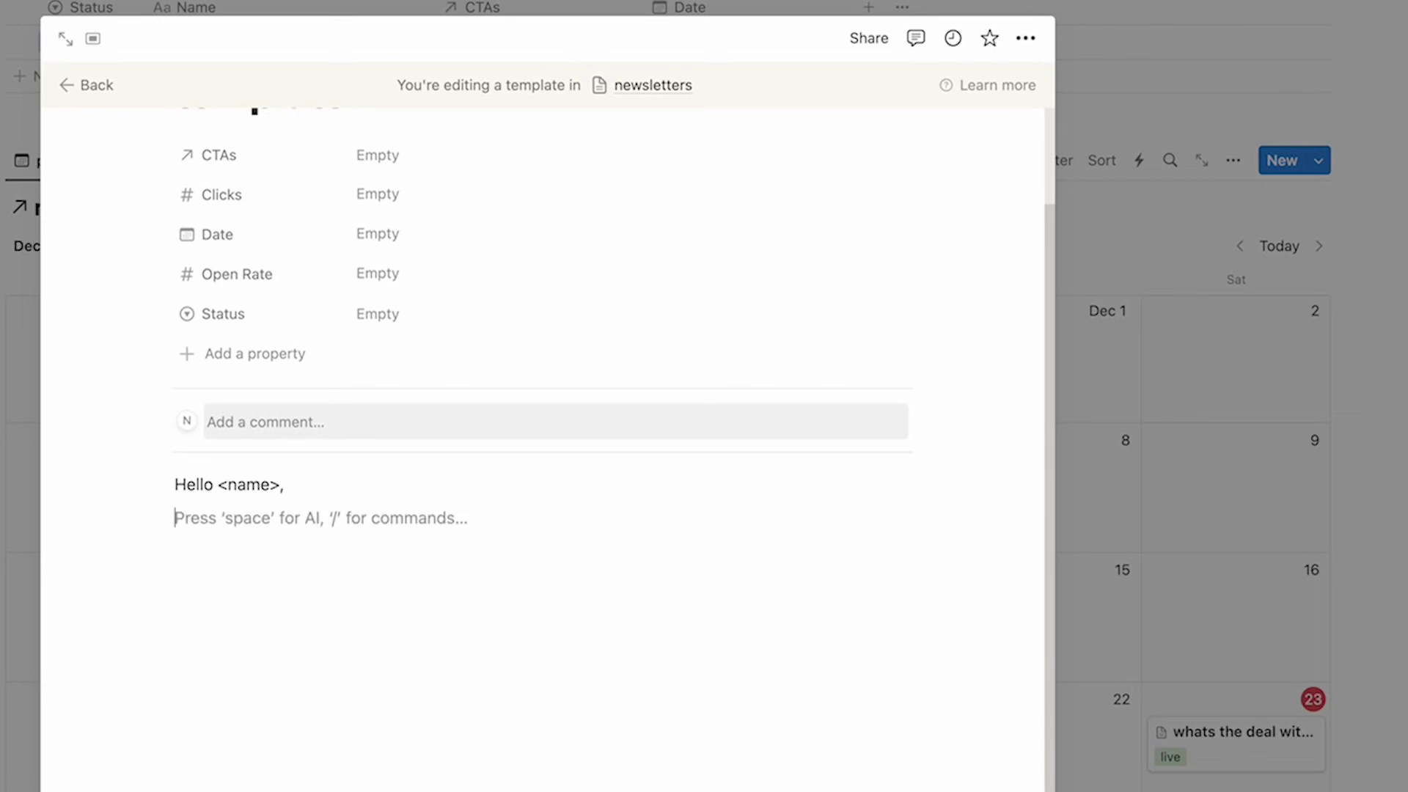
{"action": "type", "text": "Hope you are splend"}
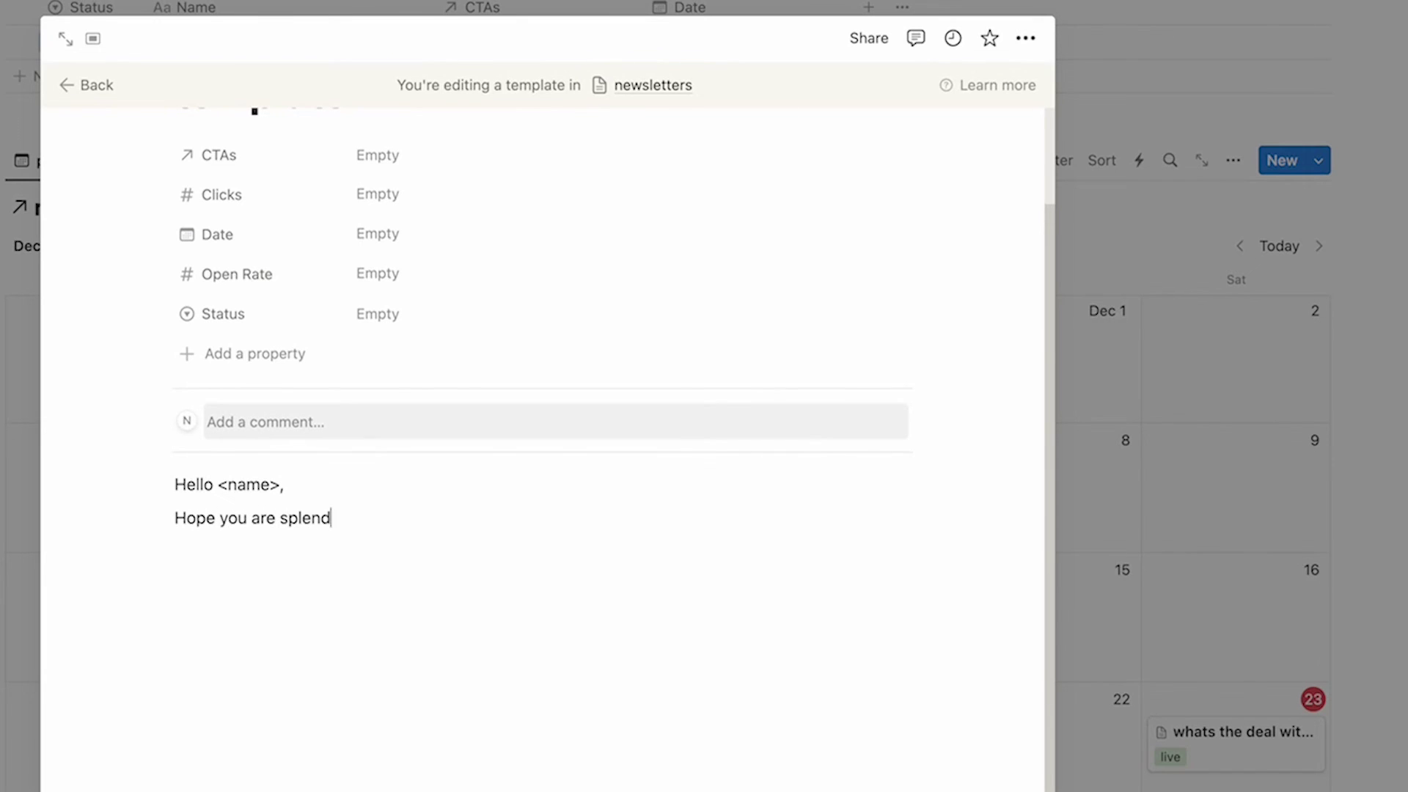
{"action": "type", "text": "id!"}
{"action": "key", "text": "Return"}
Add the lines "TOPIC 1", "TOPIC 2" and "TOPIC 3" below the greeting, with an empty line before each
{"action": "key", "text": "Return"}
{"action": "type", "text": "TOPIC 1"}
{"action": "key", "text": "Return"}
{"action": "key", "text": "Return"}
{"action": "type", "text": "TOPIC 2"}
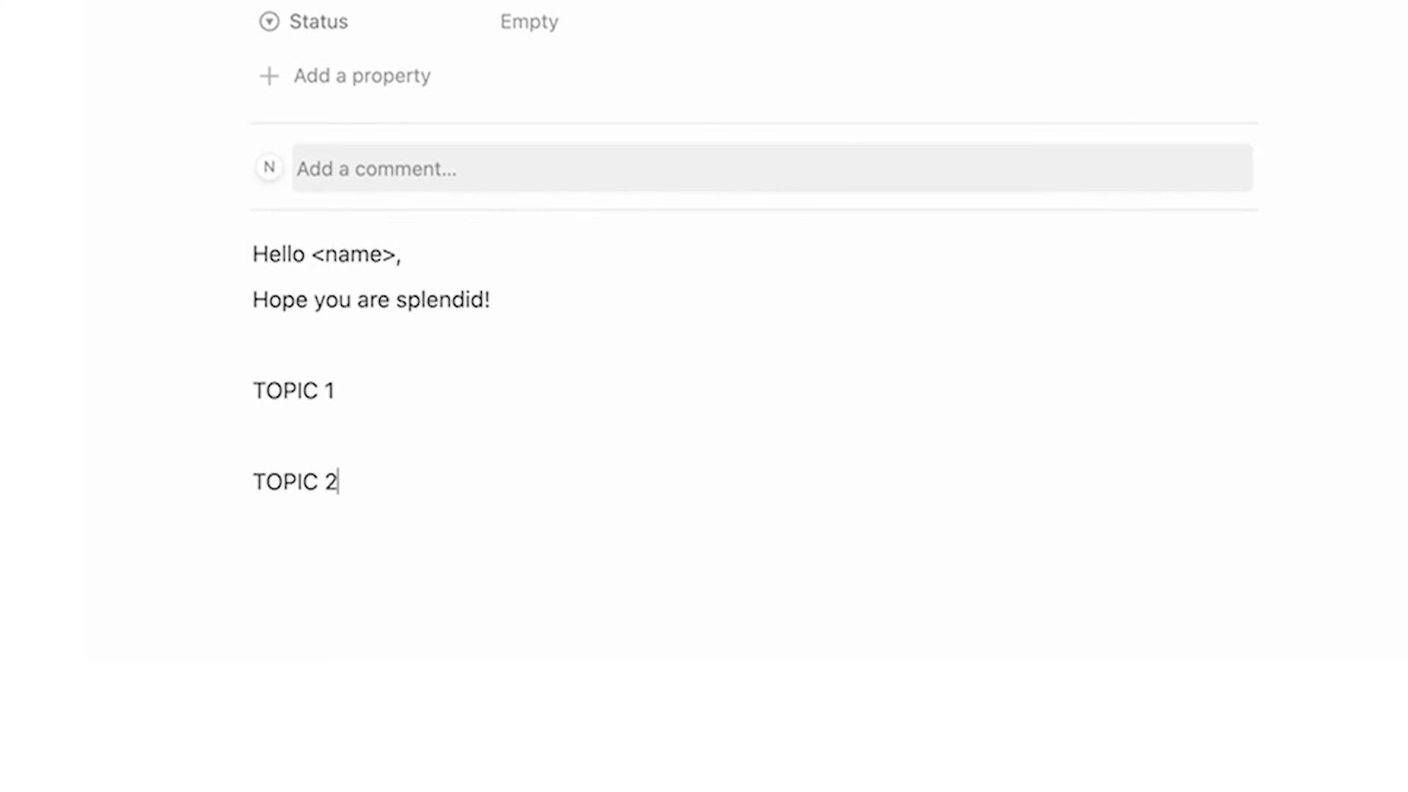
{"action": "key", "text": "Return"}
{"action": "type", "text": "TOPIC 3"}
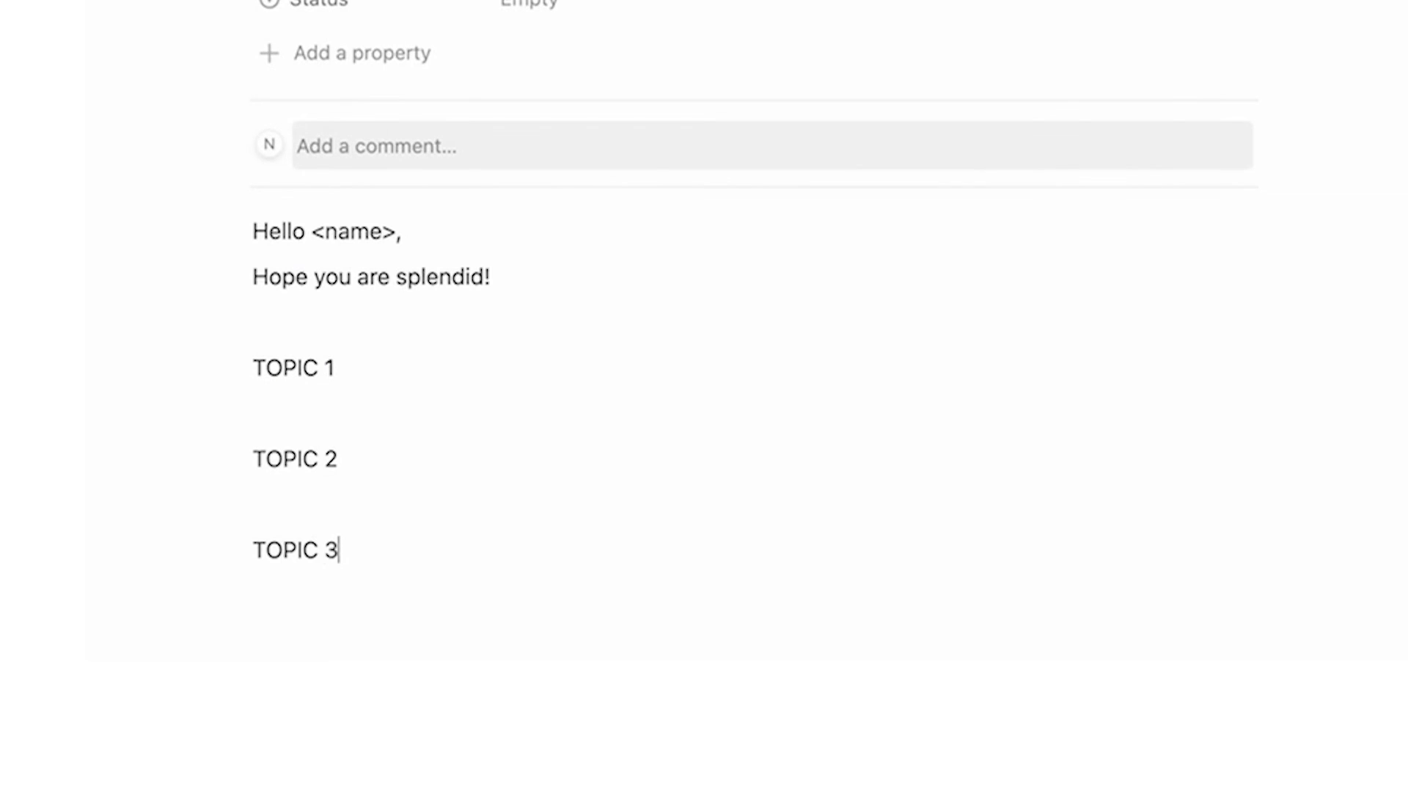
Turn the TOPIC 1, TOPIC 2 and TOPIC 3 lines into Heading 3 blocks and close the template
{"action": "scroll", "coordinate": [325, 200], "scroll_direction": "down", "scroll_amount": 1}
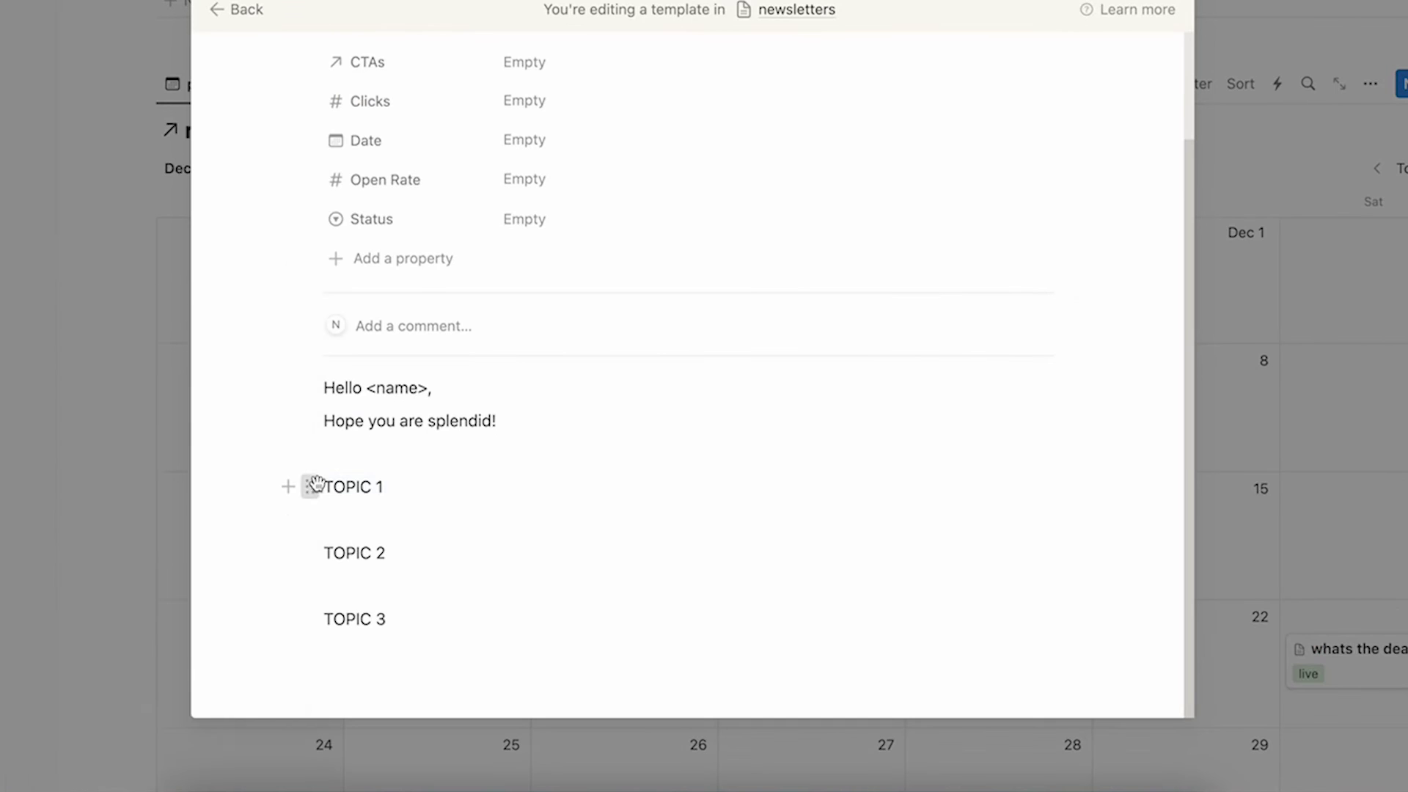
{"action": "left_click", "coordinate": [232, 367]}
{"action": "mouse_move", "coordinate": [245, 437]}
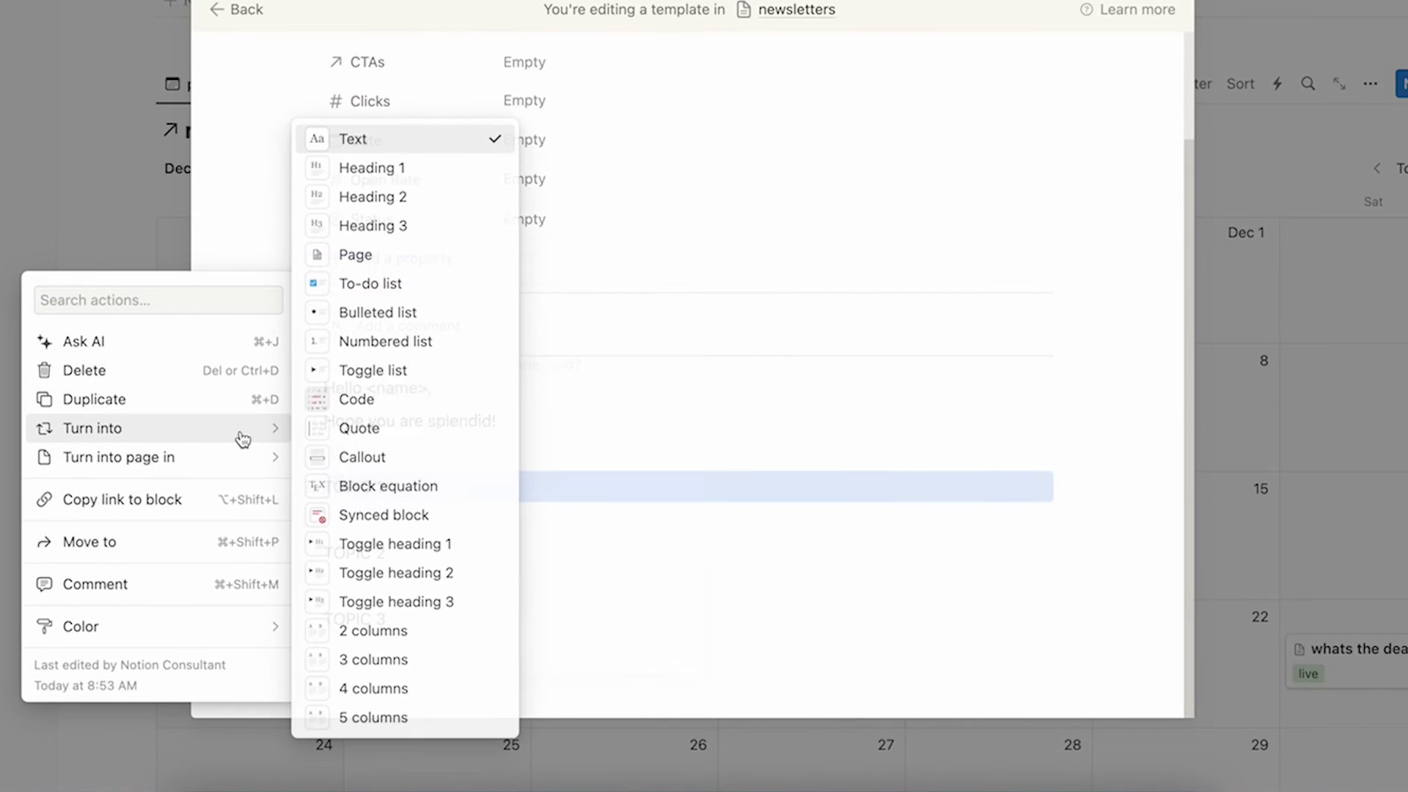
{"action": "left_click", "coordinate": [401, 195]}
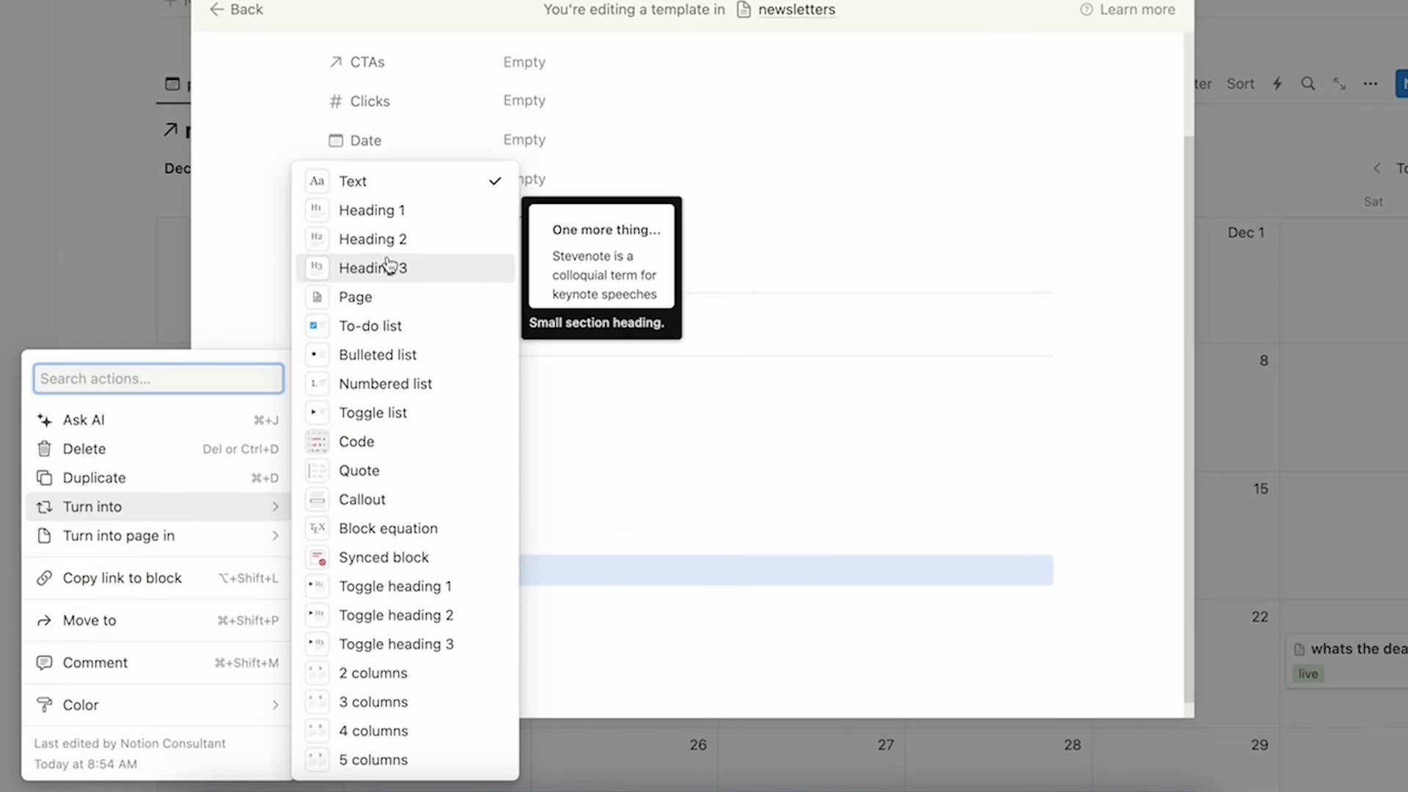
{"action": "left_click", "coordinate": [389, 267]}
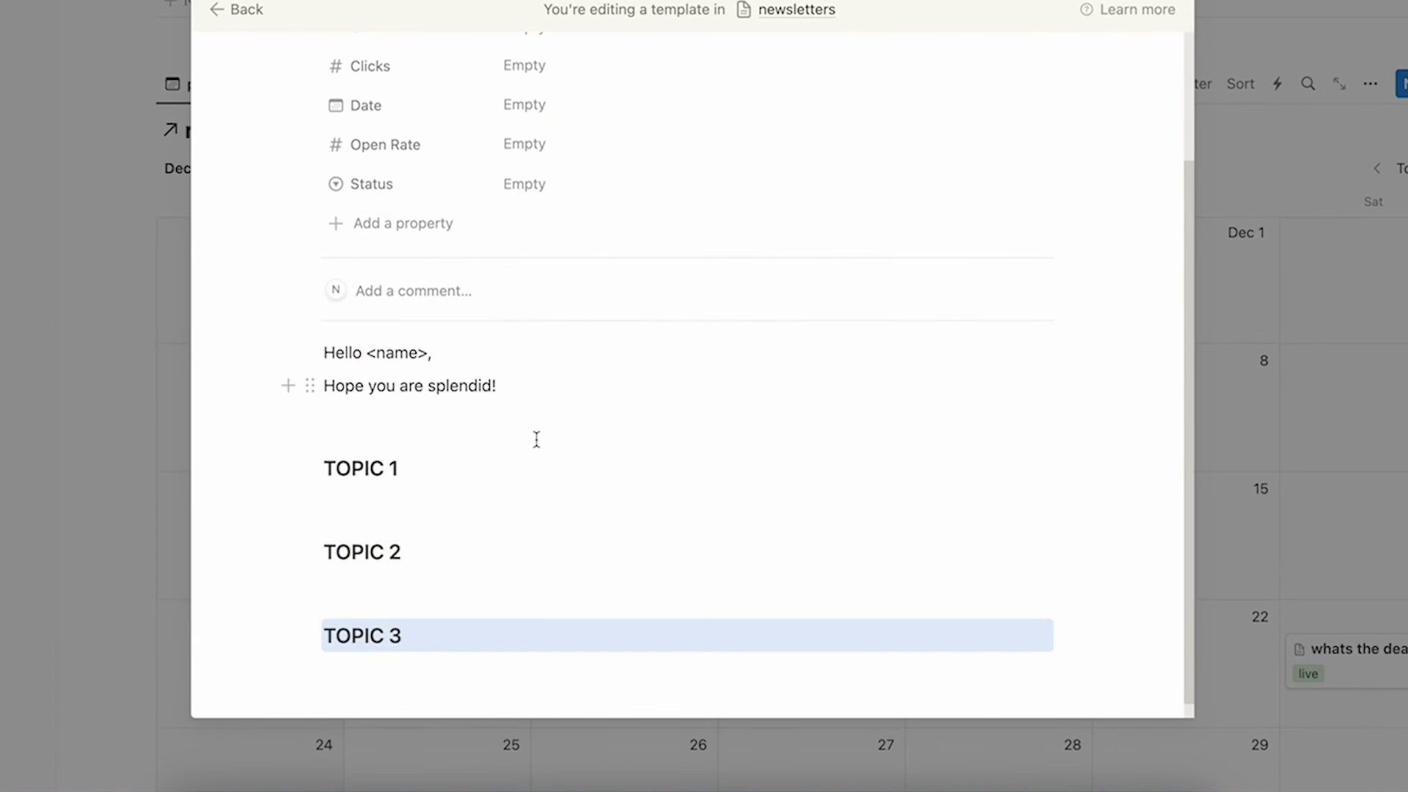
{"action": "left_click", "coordinate": [535, 440]}
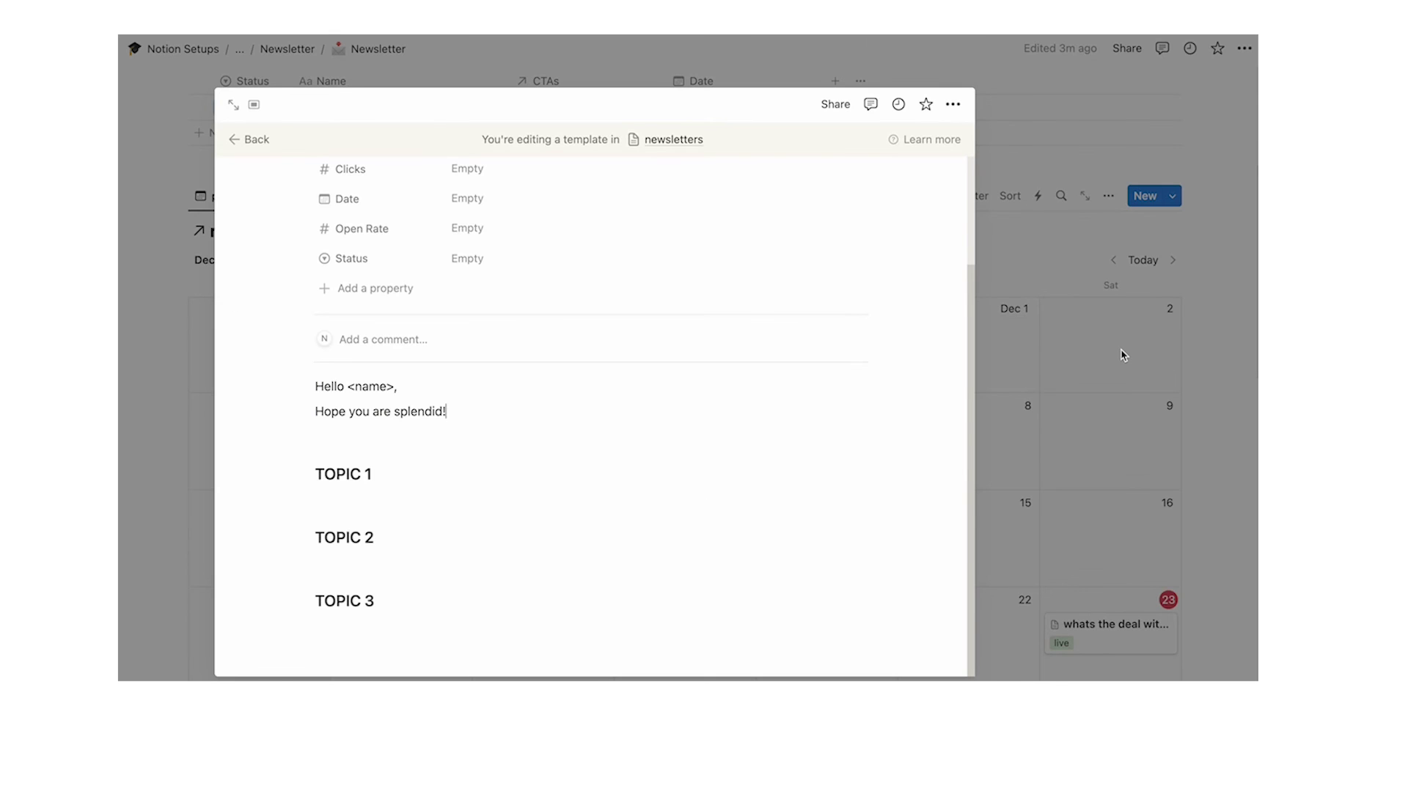
{"action": "left_click", "coordinate": [1121, 355]}
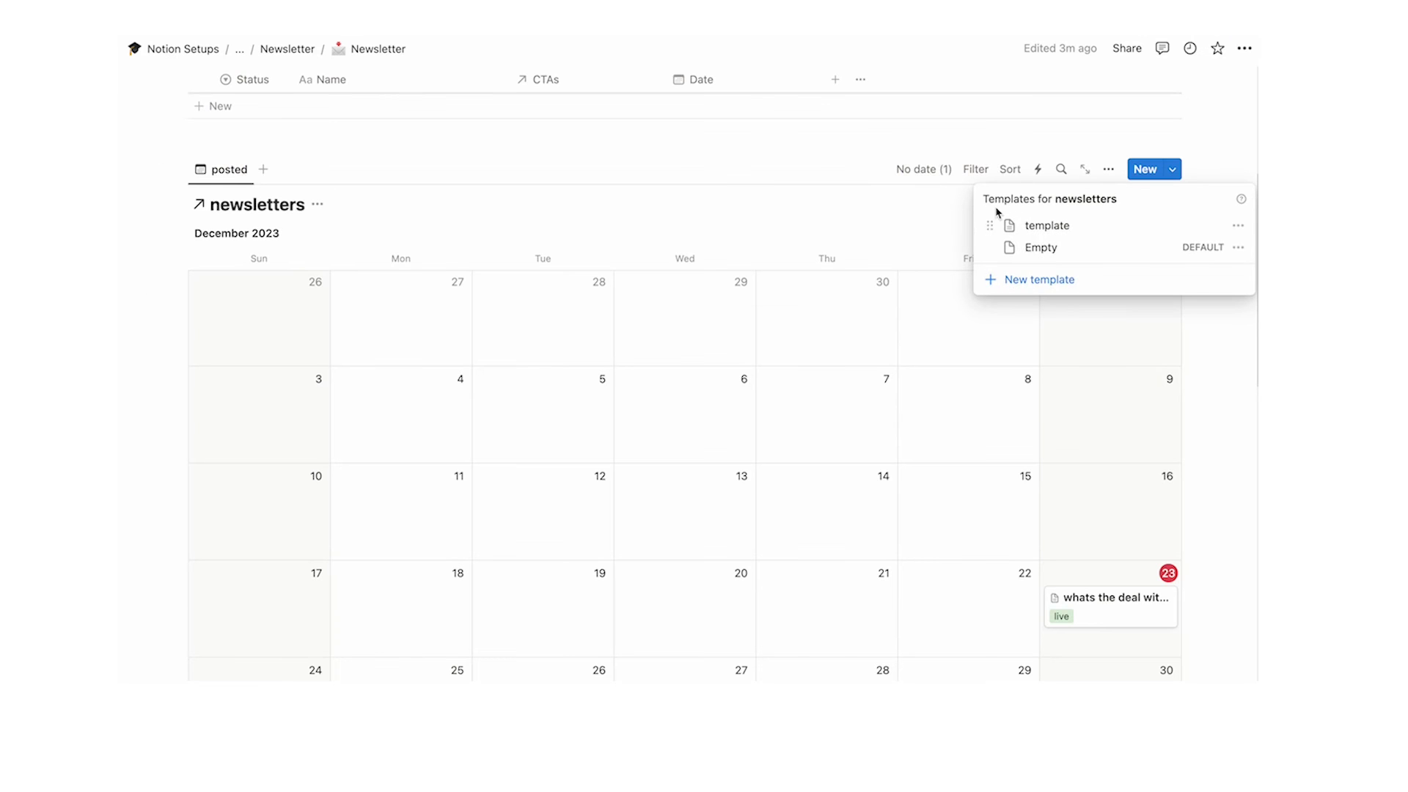
{"action": "left_click", "coordinate": [882, 374]}
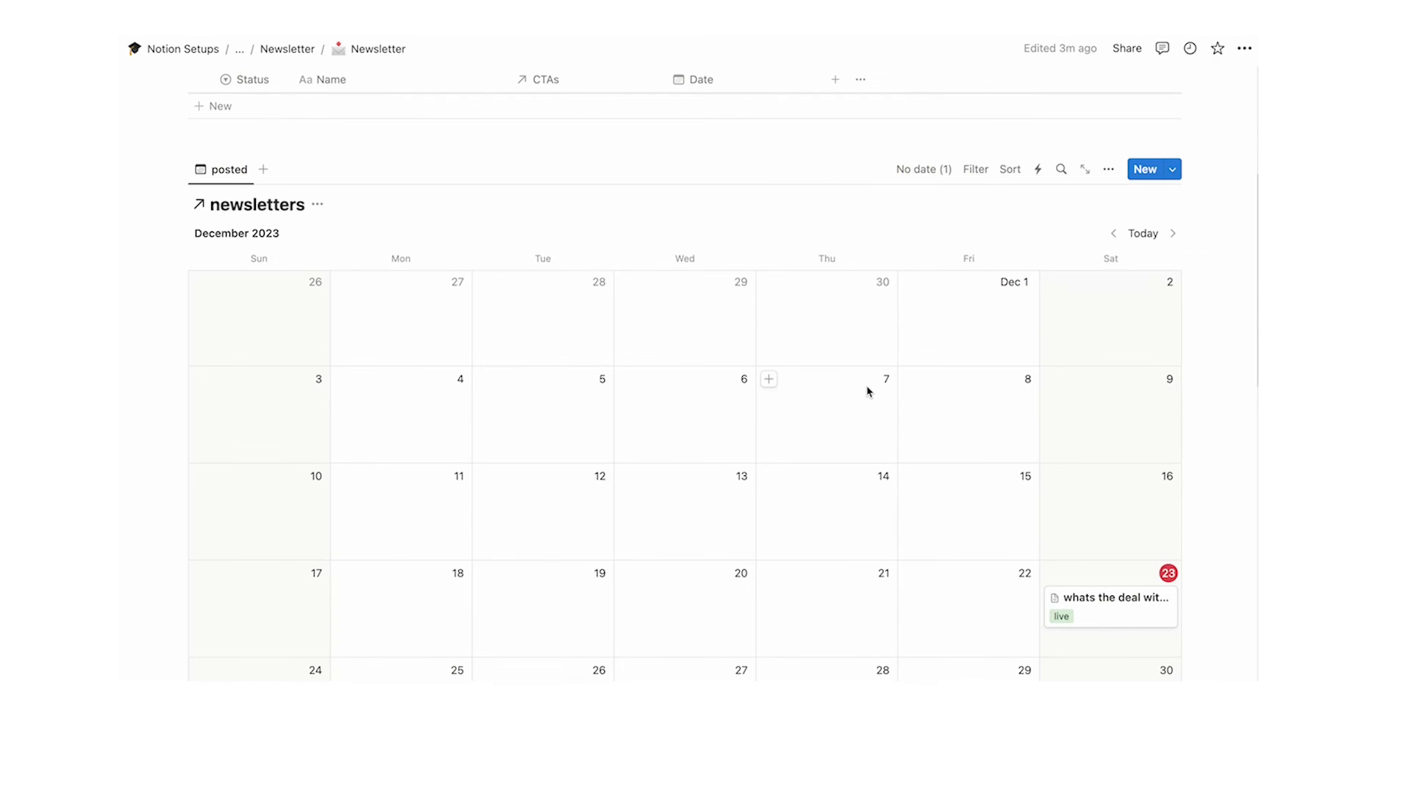
{"action": "scroll", "coordinate": [820, 380], "scroll_direction": "down", "scroll_amount": 1}
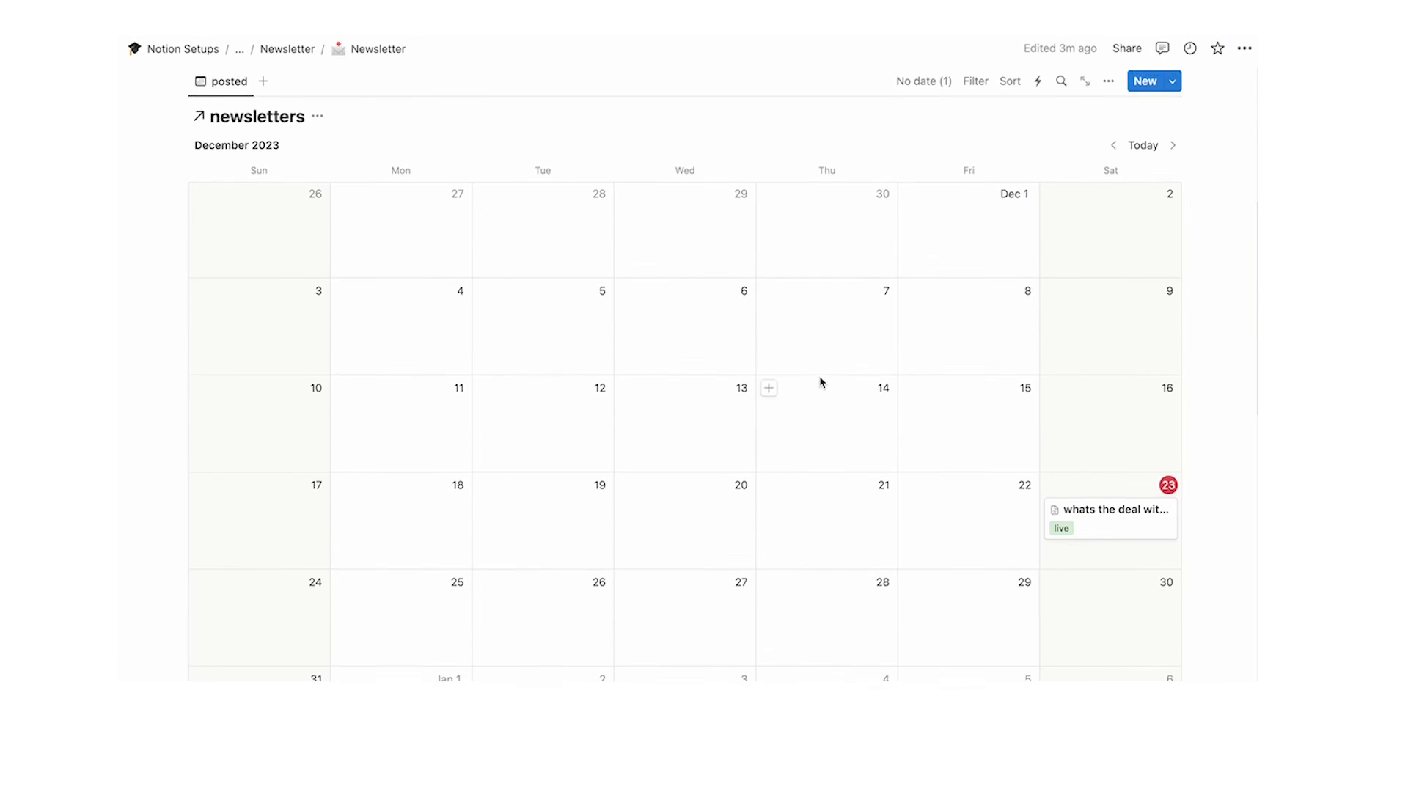
{"action": "scroll", "coordinate": [575, 386], "scroll_direction": "up", "scroll_amount": 4}
{"action": "scroll", "coordinate": [299, 289], "scroll_direction": "down", "scroll_amount": 10}
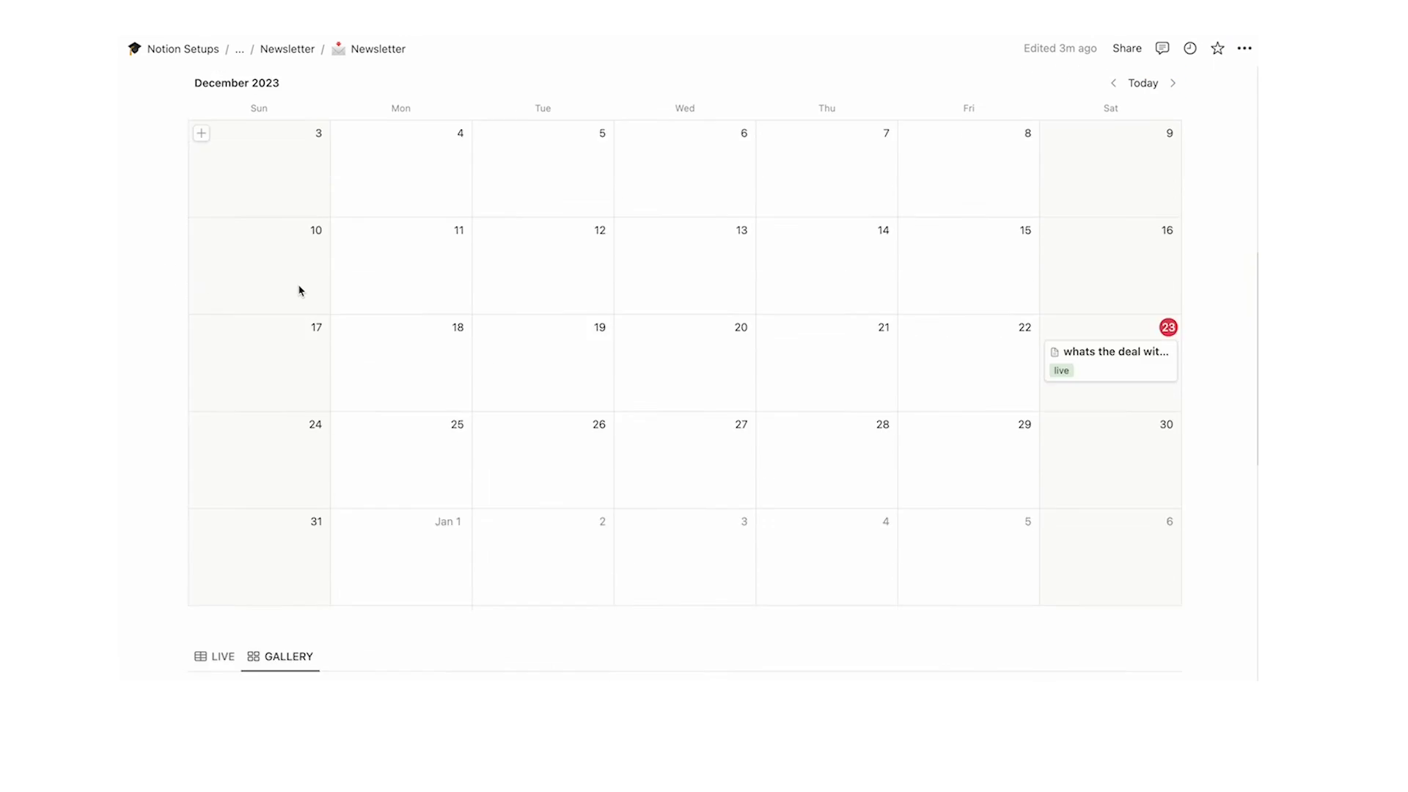
{"action": "scroll", "coordinate": [303, 313], "scroll_direction": "up", "scroll_amount": 10}
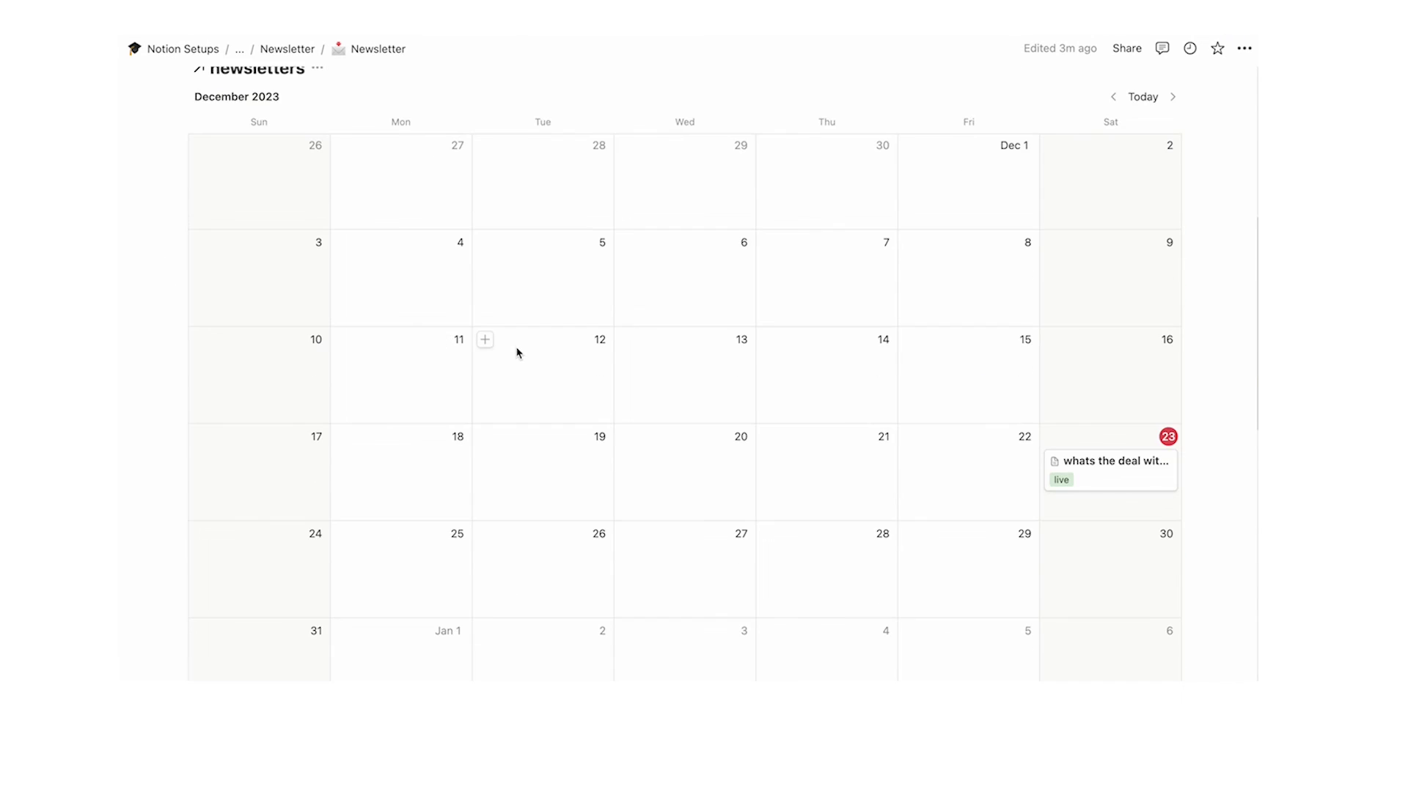
Add a newsletter in the ideas view, apply the "template" template to it, retitle it "SALE SALE SALE" and close the page
{"action": "scroll", "coordinate": [587, 384], "scroll_direction": "up", "scroll_amount": 2}
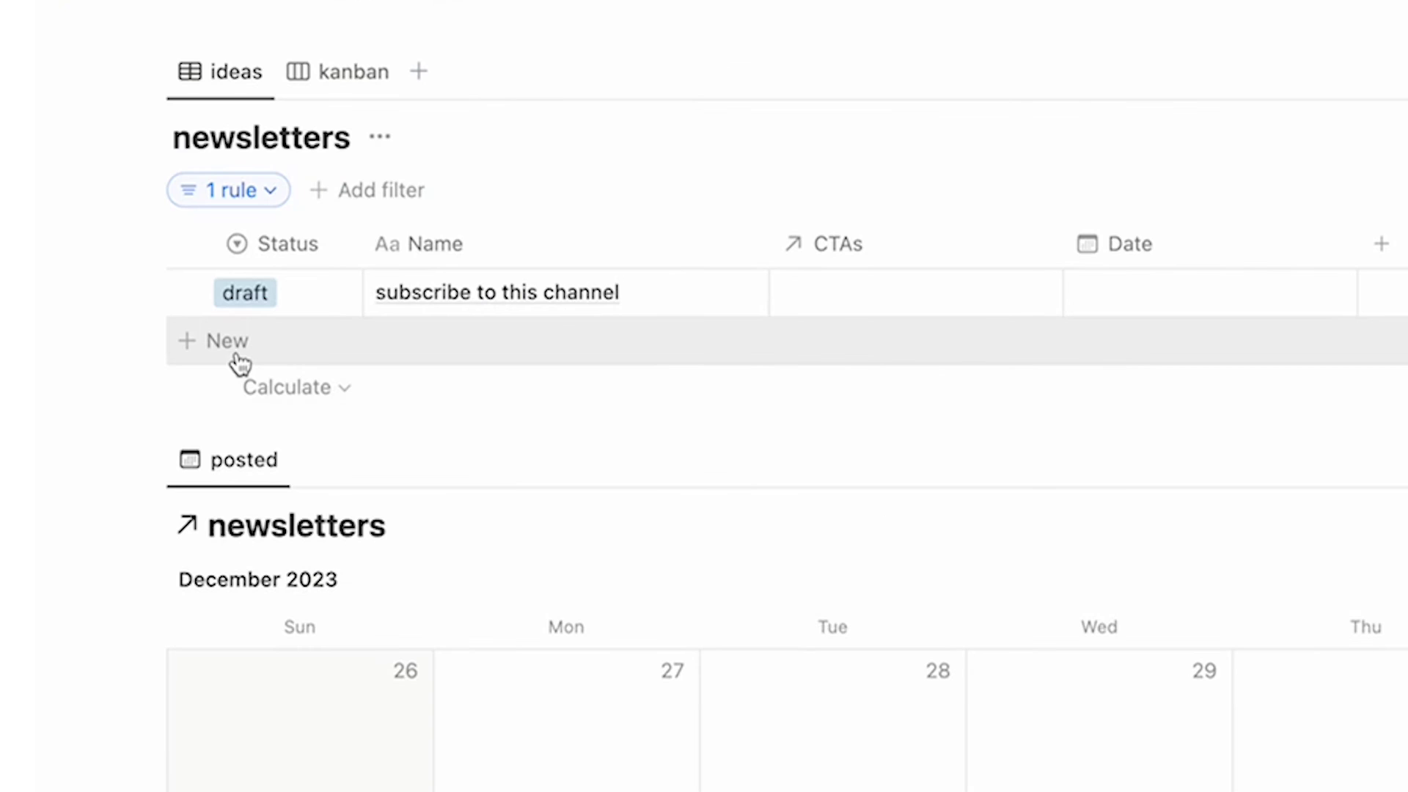
{"action": "left_click", "coordinate": [238, 357]}
{"action": "key", "text": "Escape"}
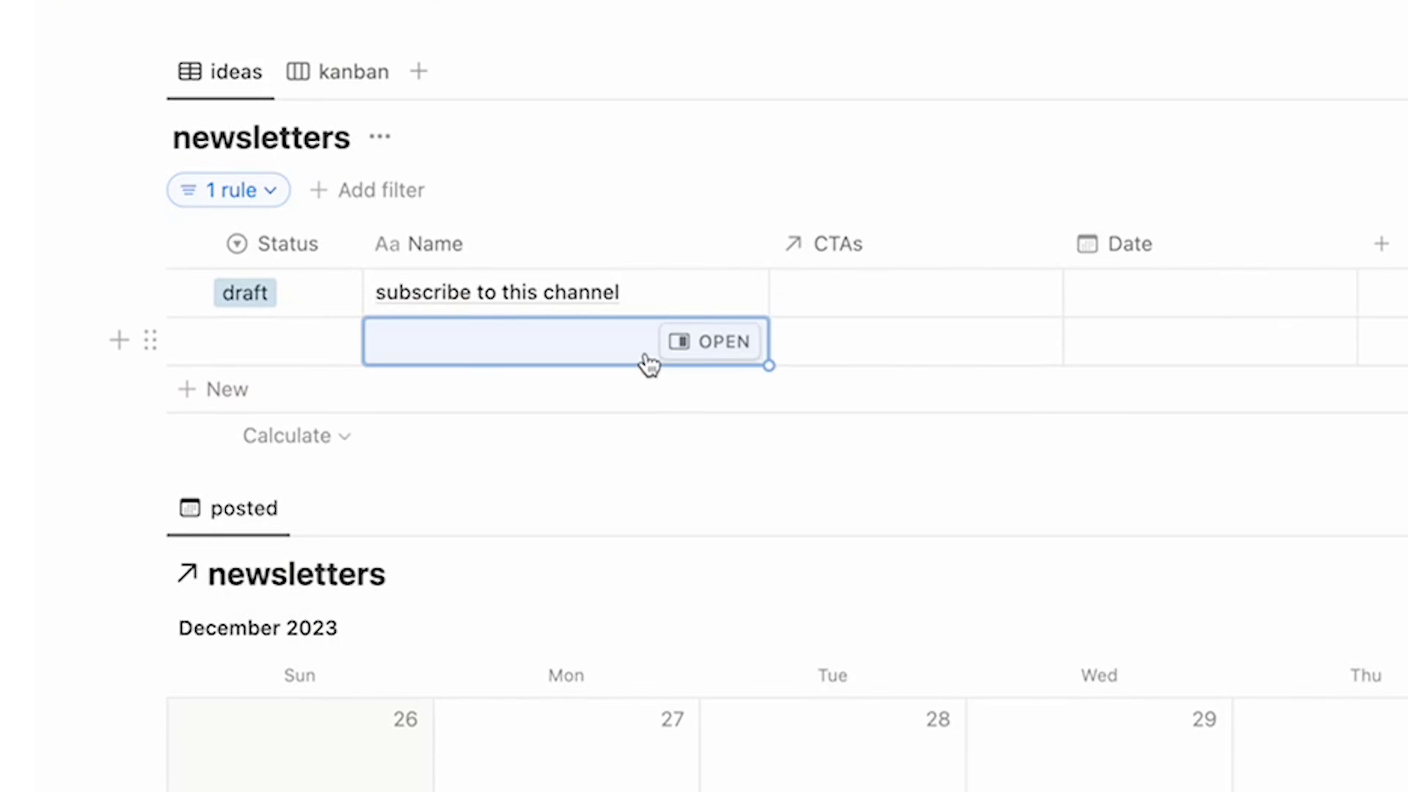
{"action": "left_click", "coordinate": [700, 344]}
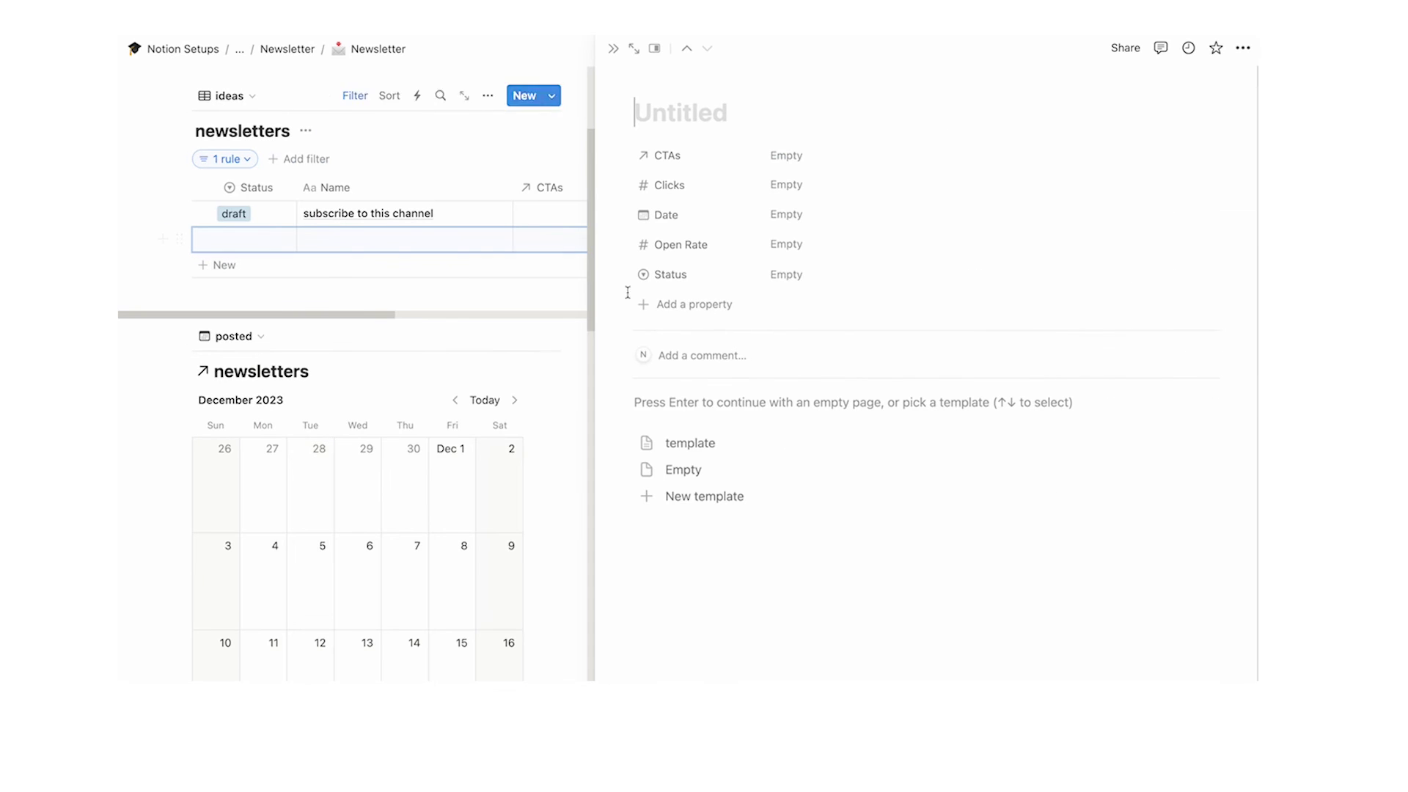
{"action": "left_click", "coordinate": [708, 445]}
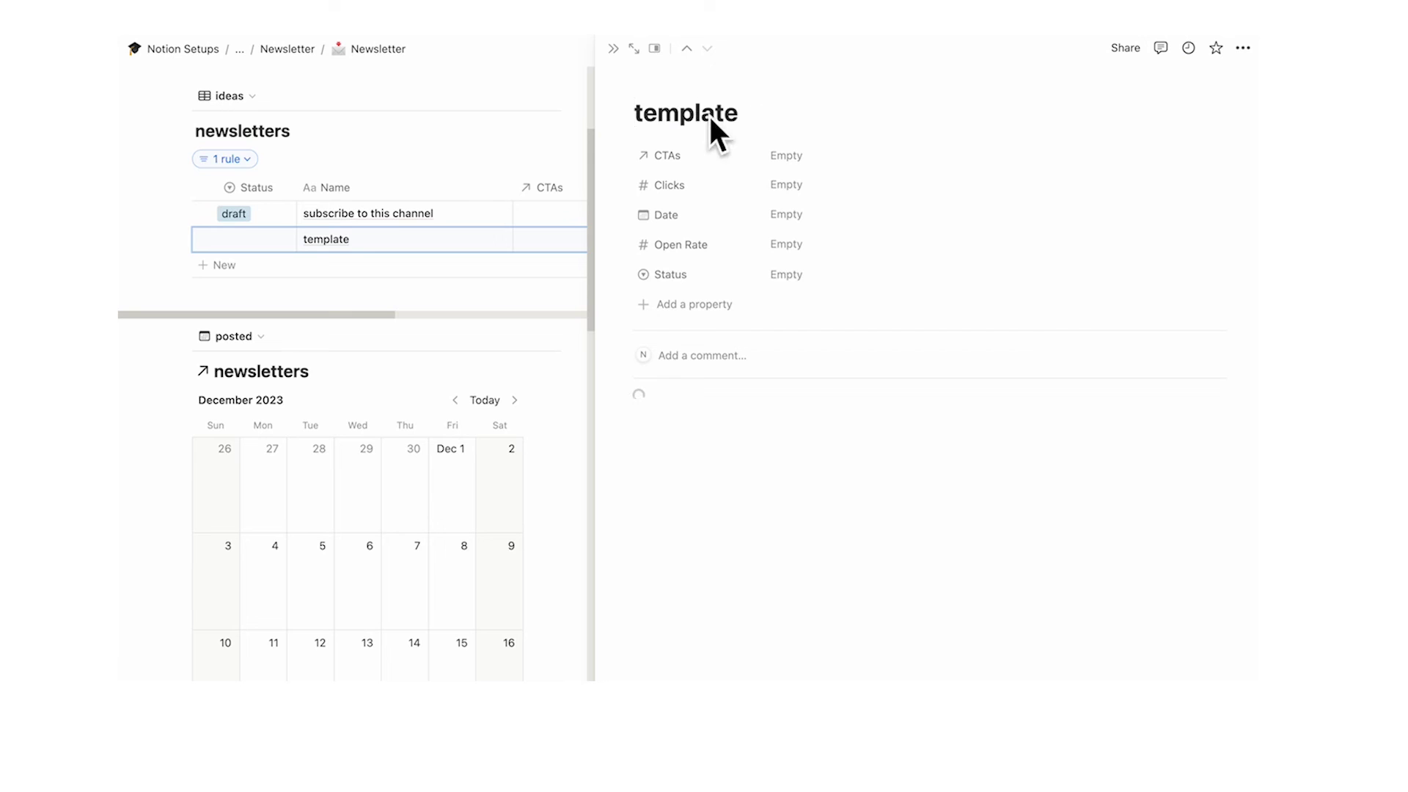
{"action": "key", "text": "ctrl+a"}
{"action": "type", "text": "SALE SALE SALE"}
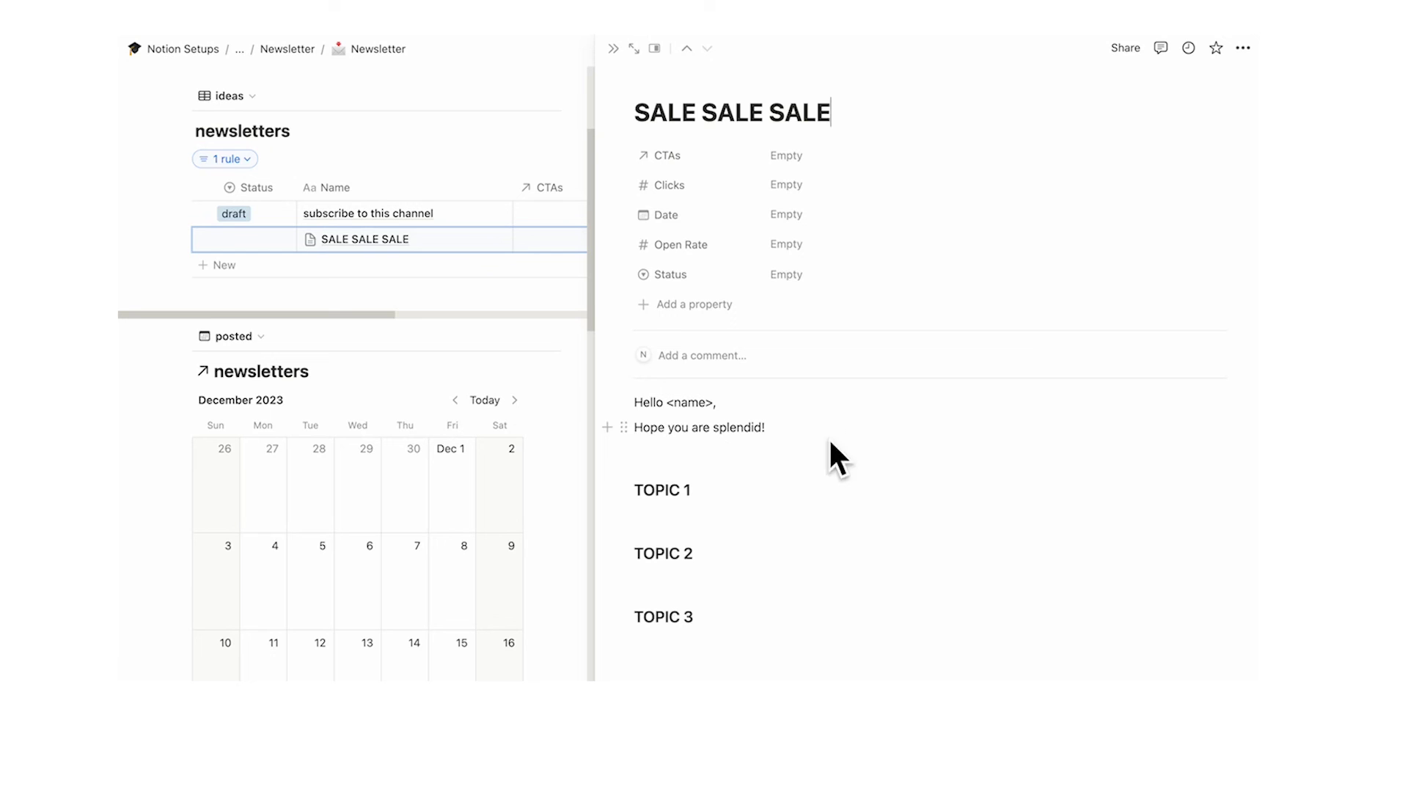
{"action": "key", "text": "Escape"}
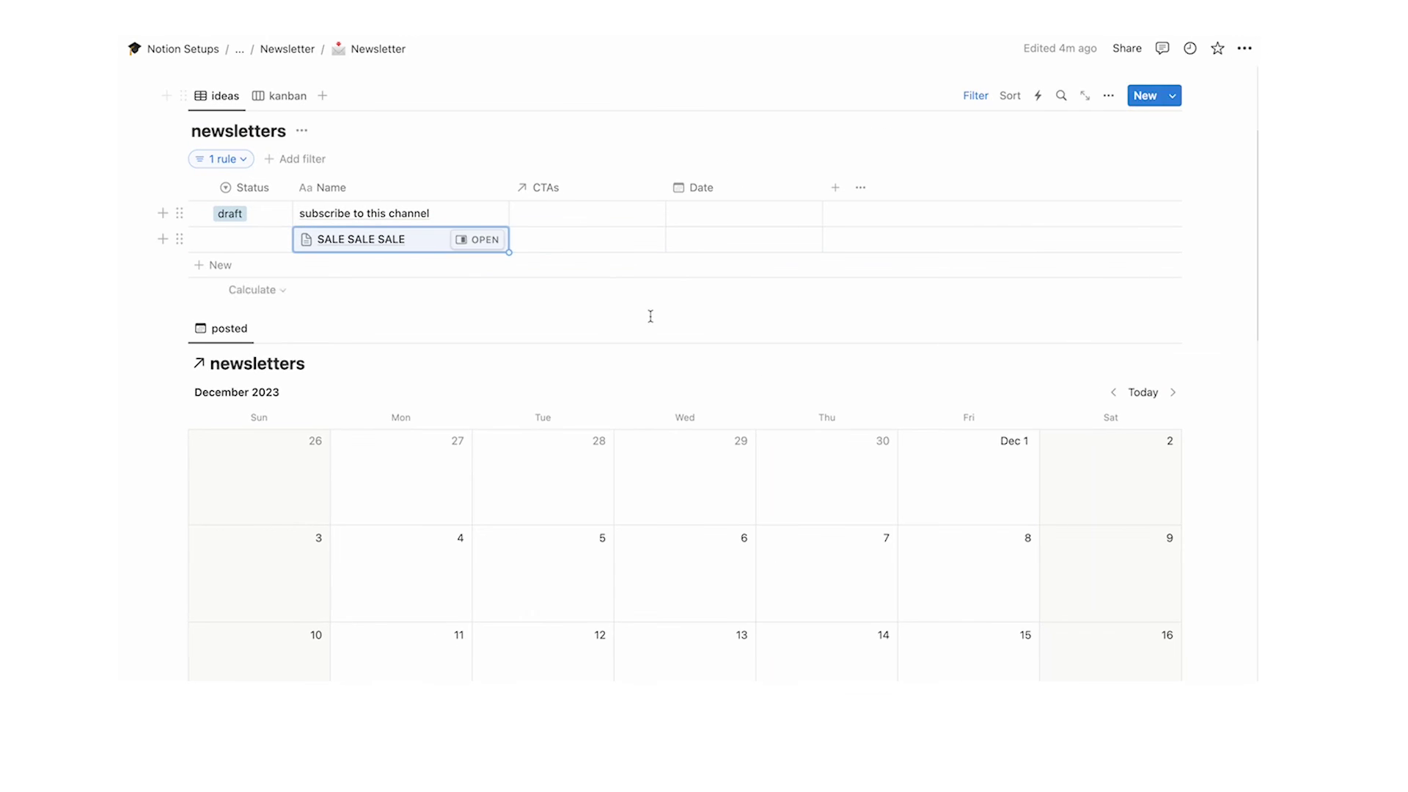
{"action": "scroll", "coordinate": [763, 462], "scroll_direction": "down", "scroll_amount": 3}
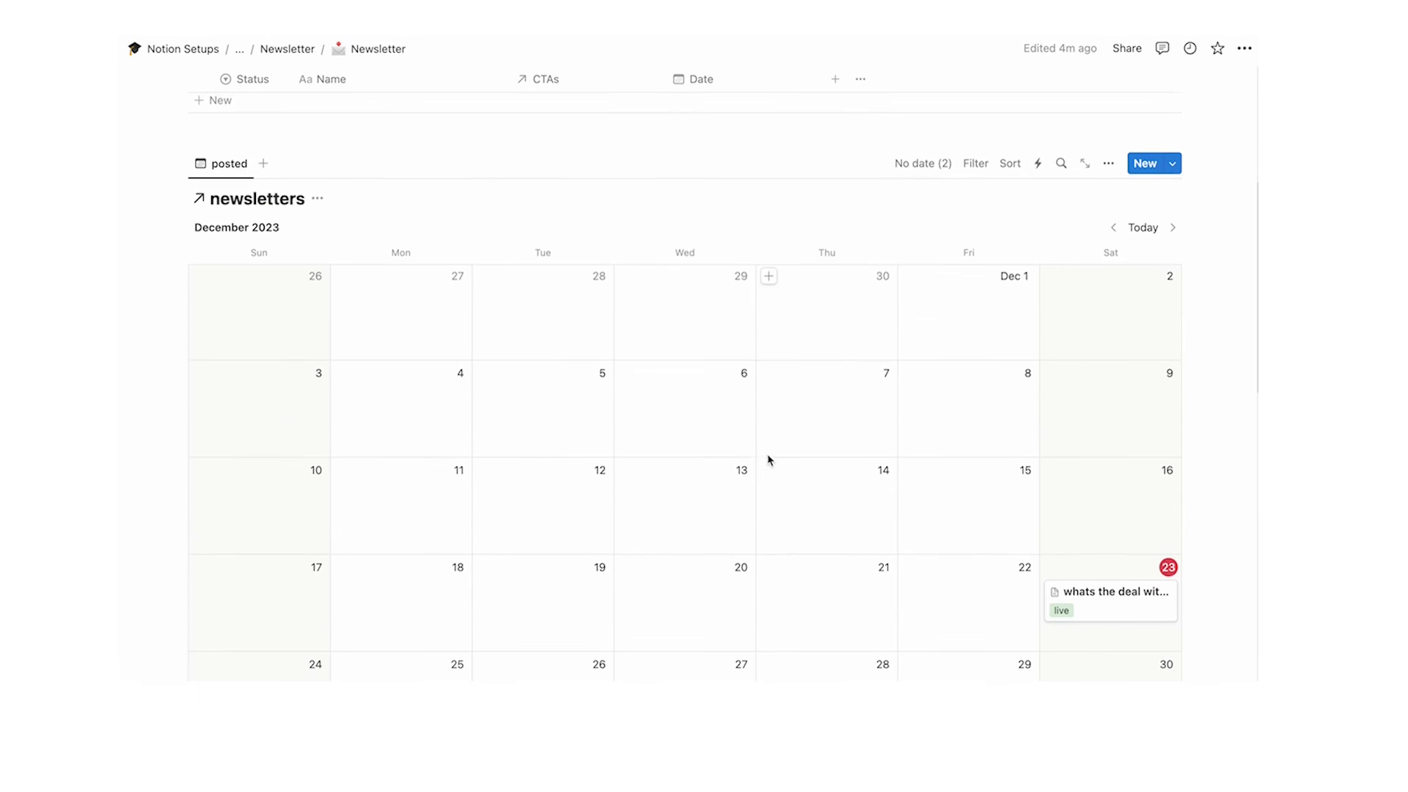
{"action": "left_click", "coordinate": [1172, 163]}
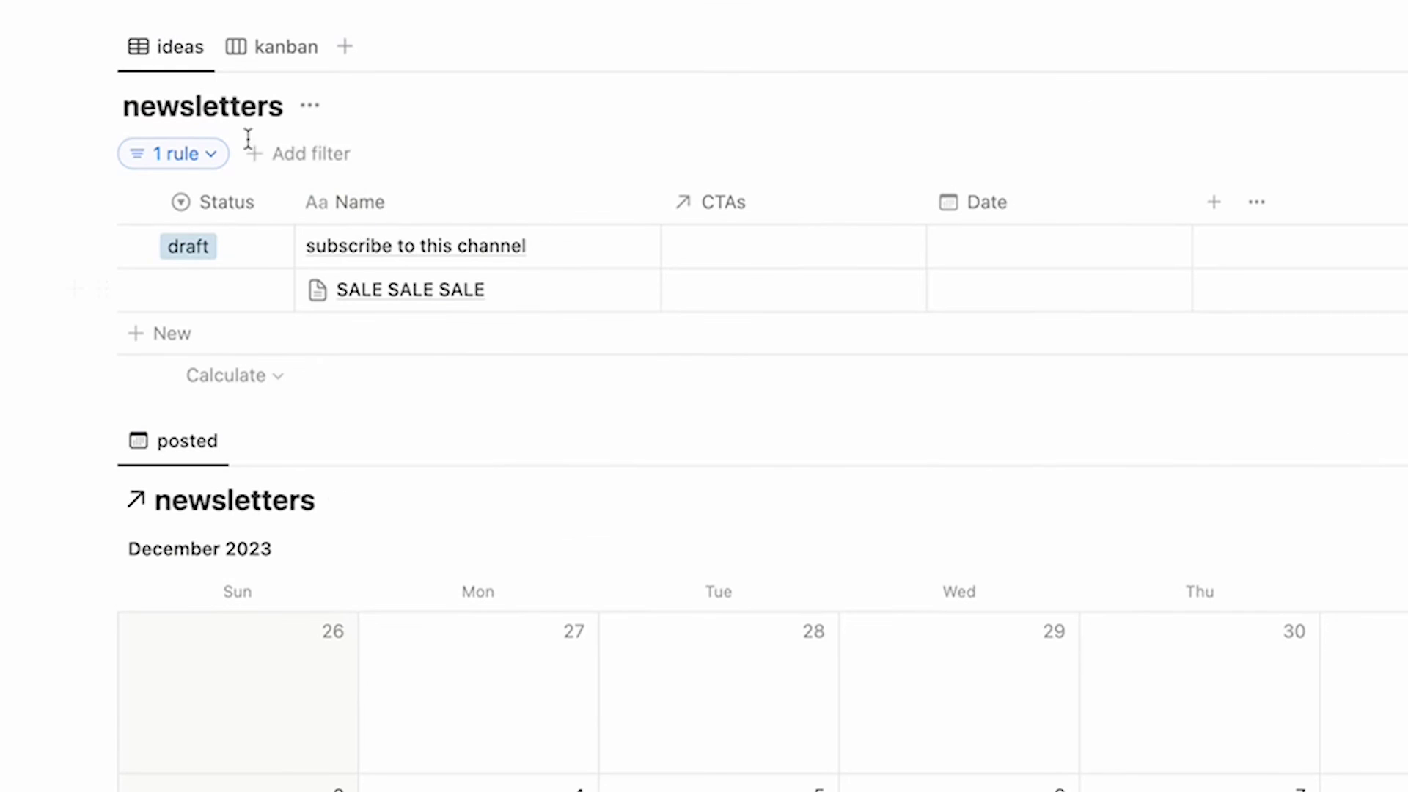
{"action": "left_click", "coordinate": [755, 293]}
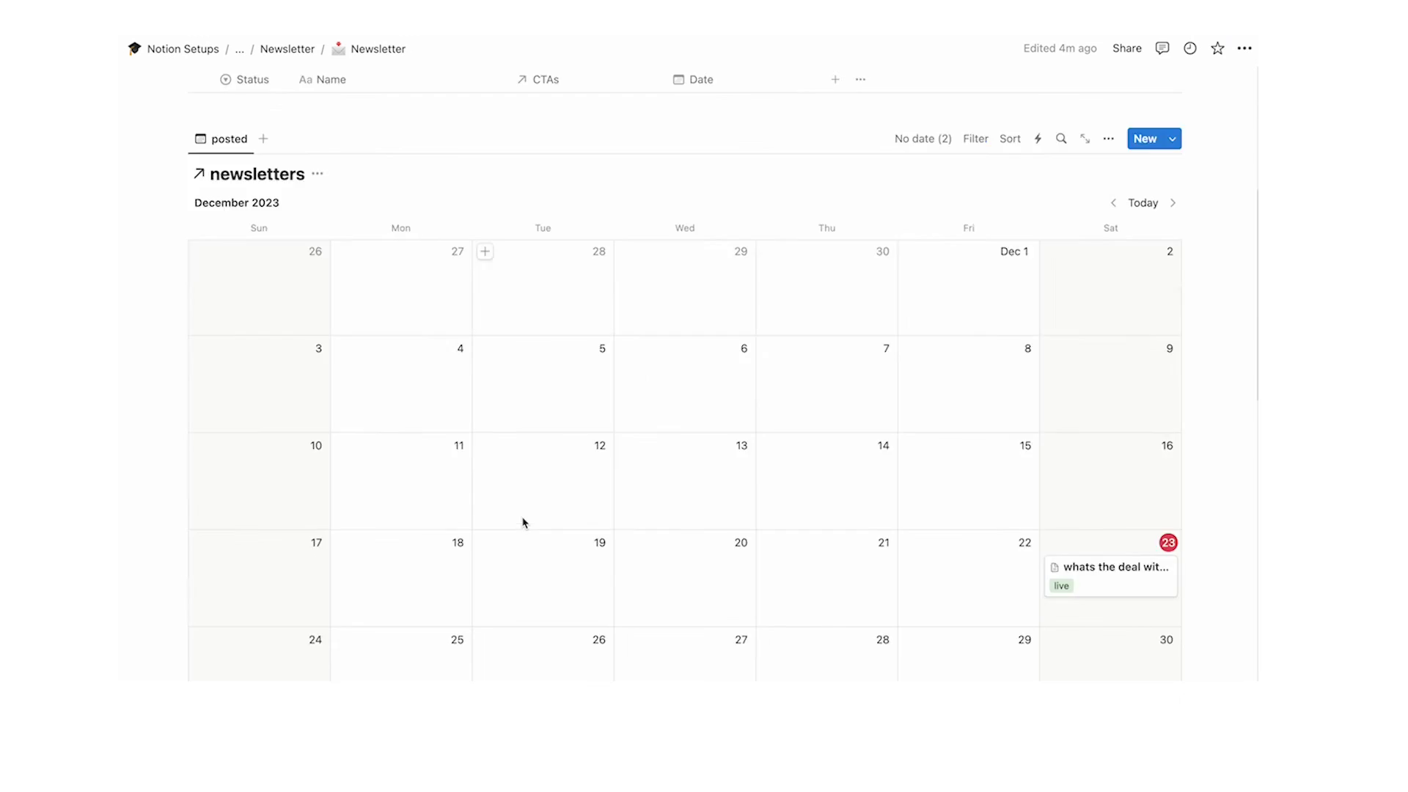
{"action": "scroll", "coordinate": [523, 522], "scroll_direction": "down", "scroll_amount": 10}
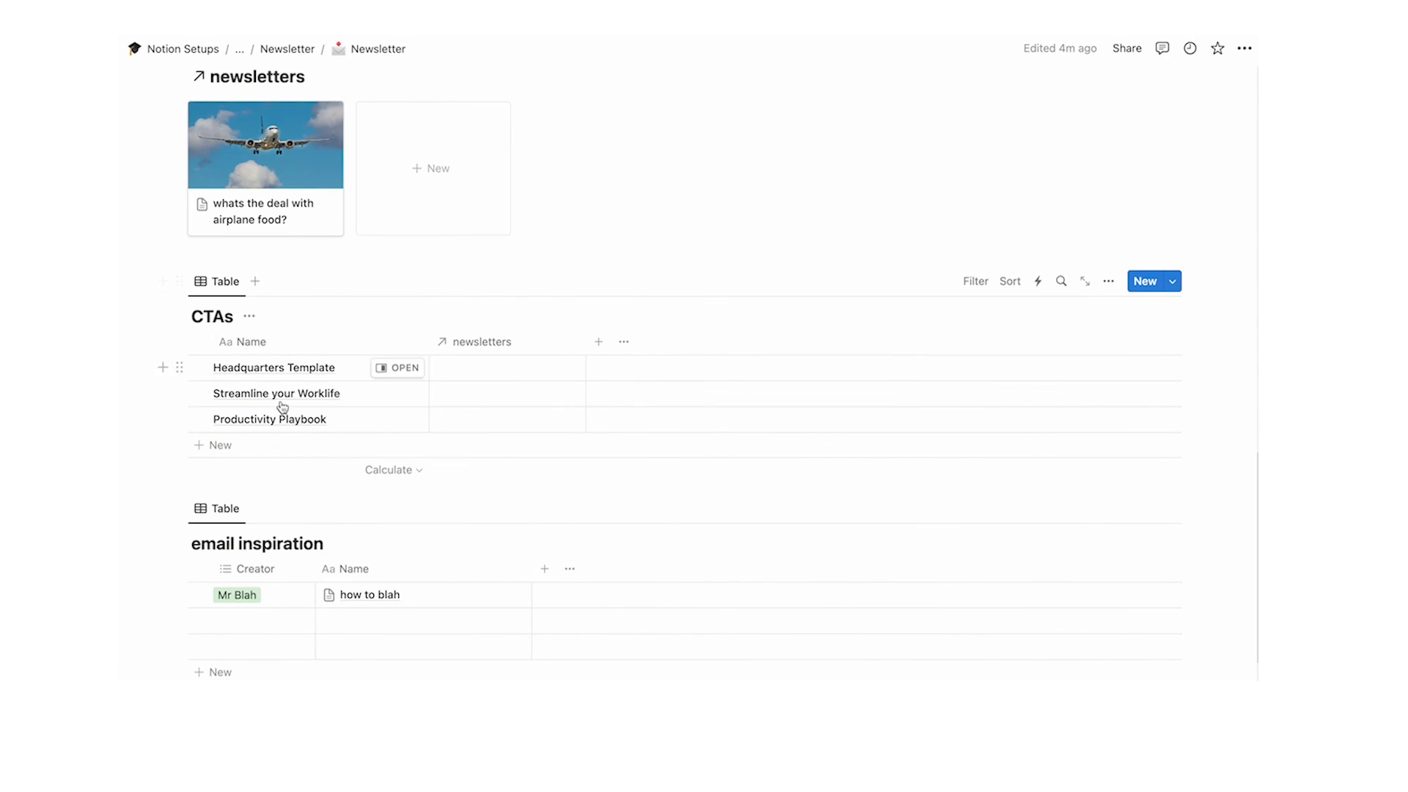
{"action": "scroll", "coordinate": [495, 388], "scroll_direction": "up", "scroll_amount": 3}
{"action": "scroll", "coordinate": [495, 389], "scroll_direction": "up", "scroll_amount": 12}
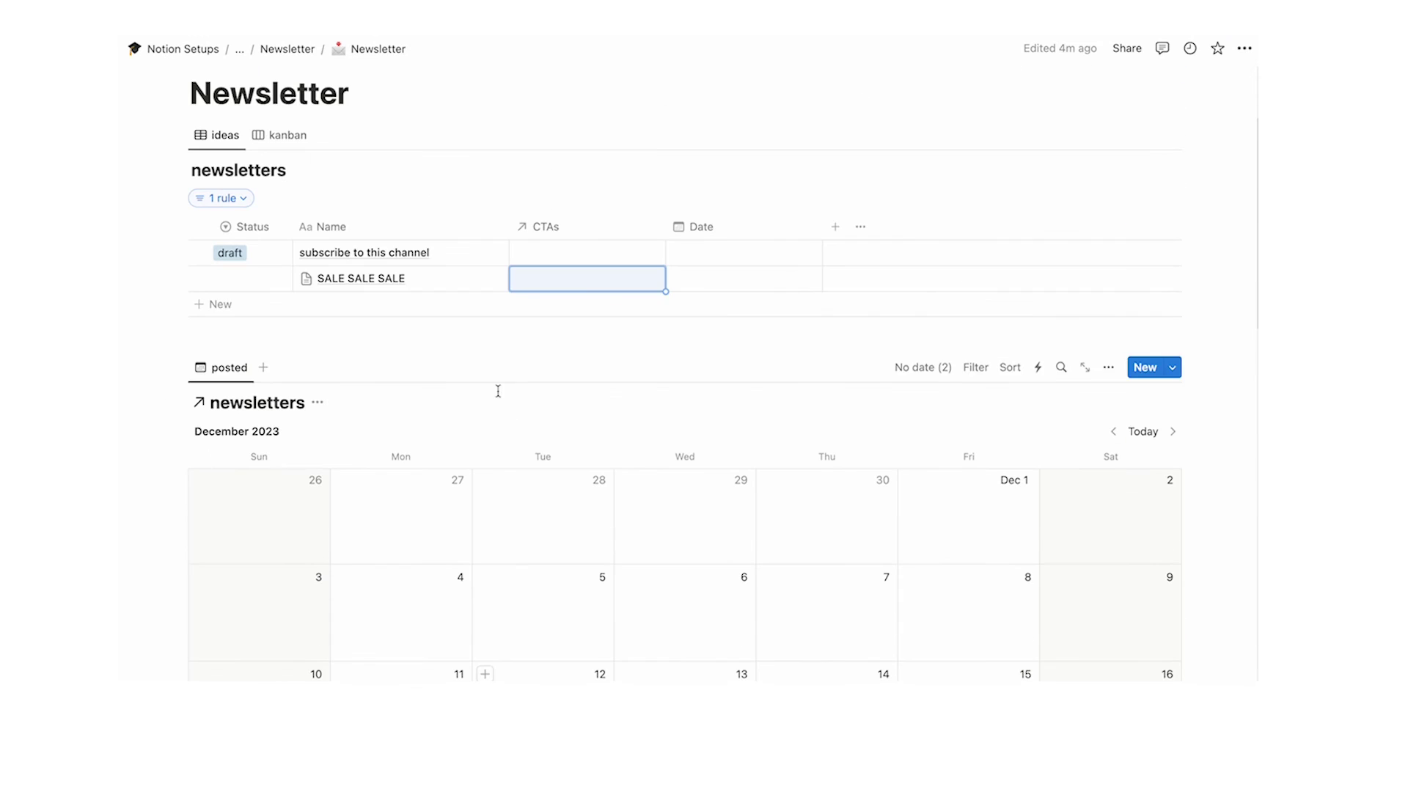
Link the "Streamline your Worklife" CTA to the SALE SALE SALE newsletter in the ideas view
{"action": "left_click", "coordinate": [592, 287]}
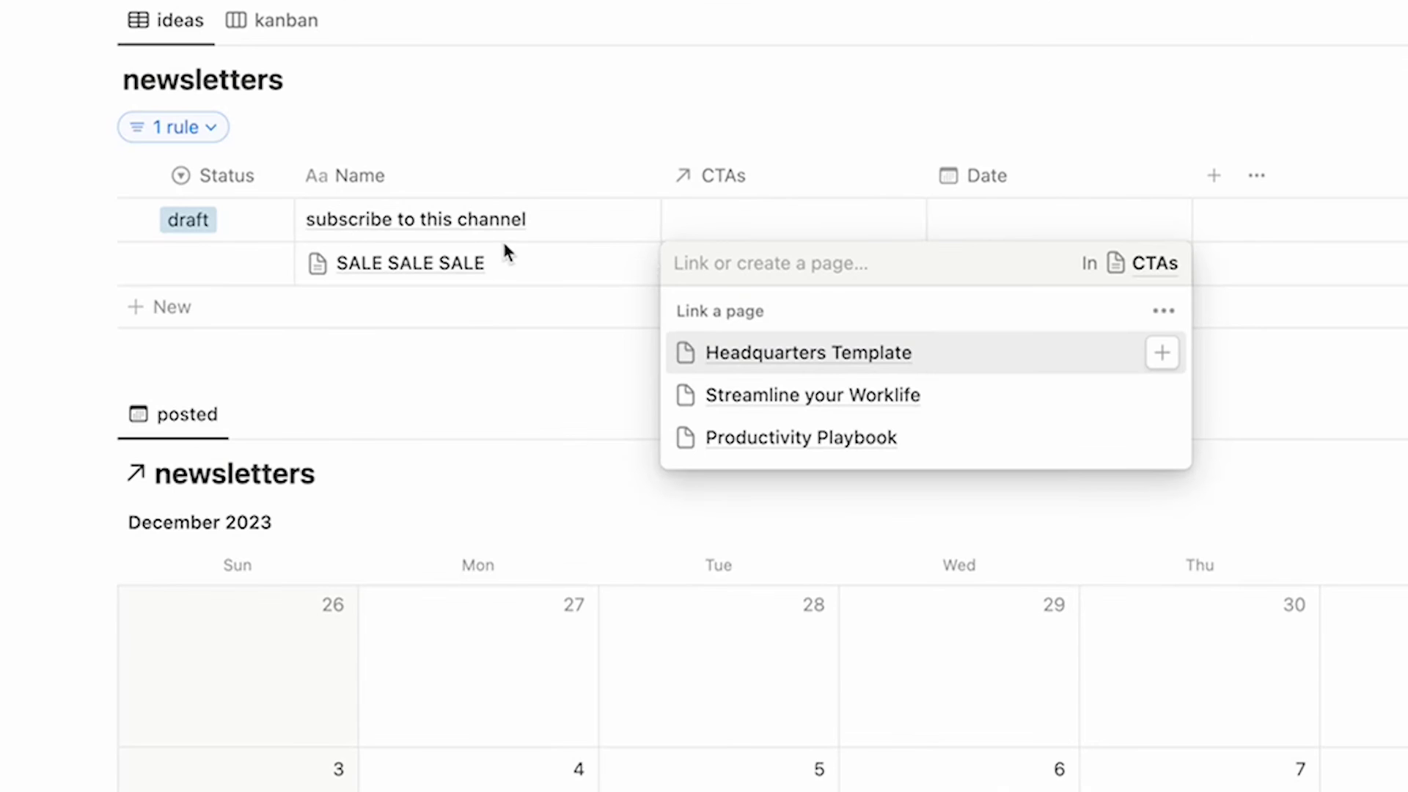
{"action": "left_click", "coordinate": [990, 405]}
{"action": "left_click", "coordinate": [992, 583]}
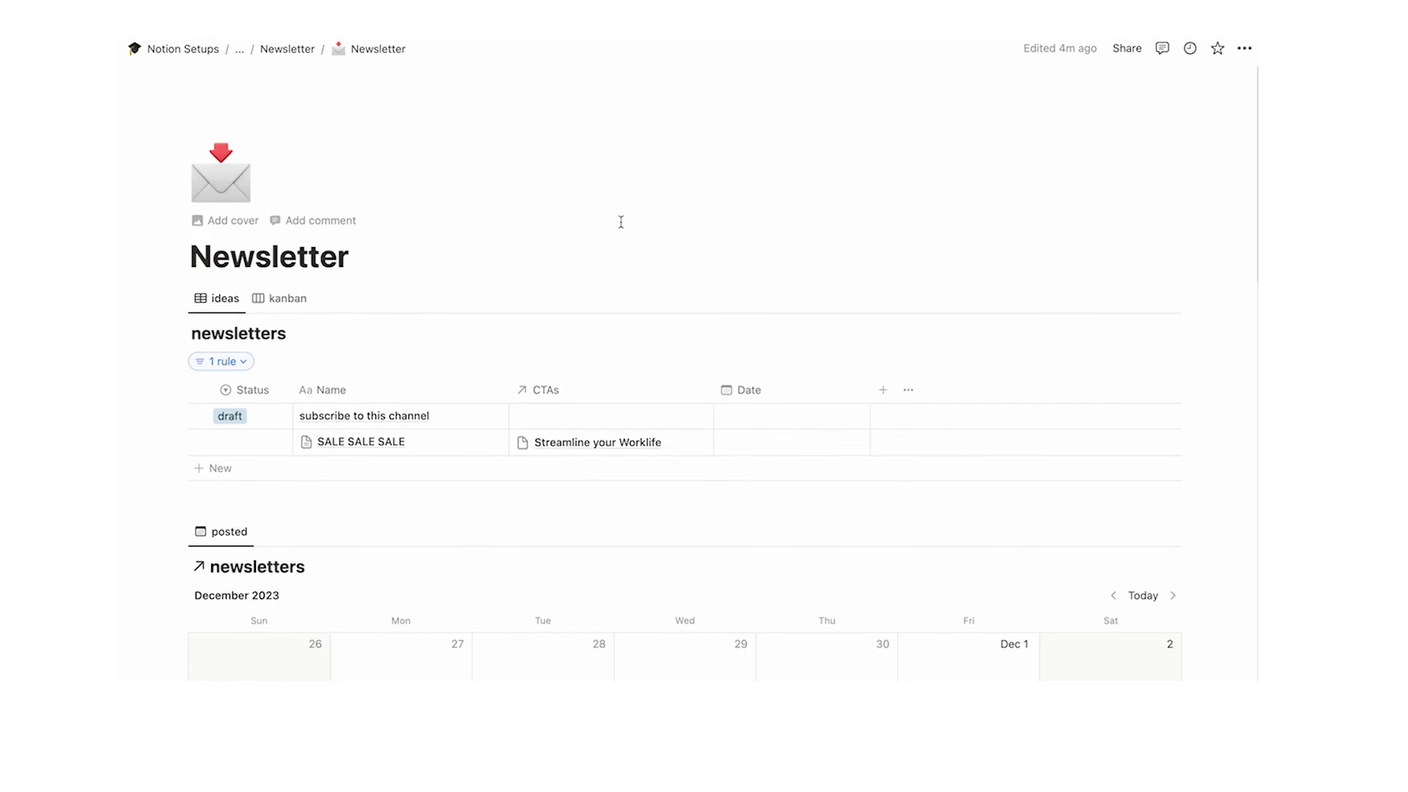
{"action": "scroll", "coordinate": [626, 223], "scroll_direction": "down", "scroll_amount": 10}
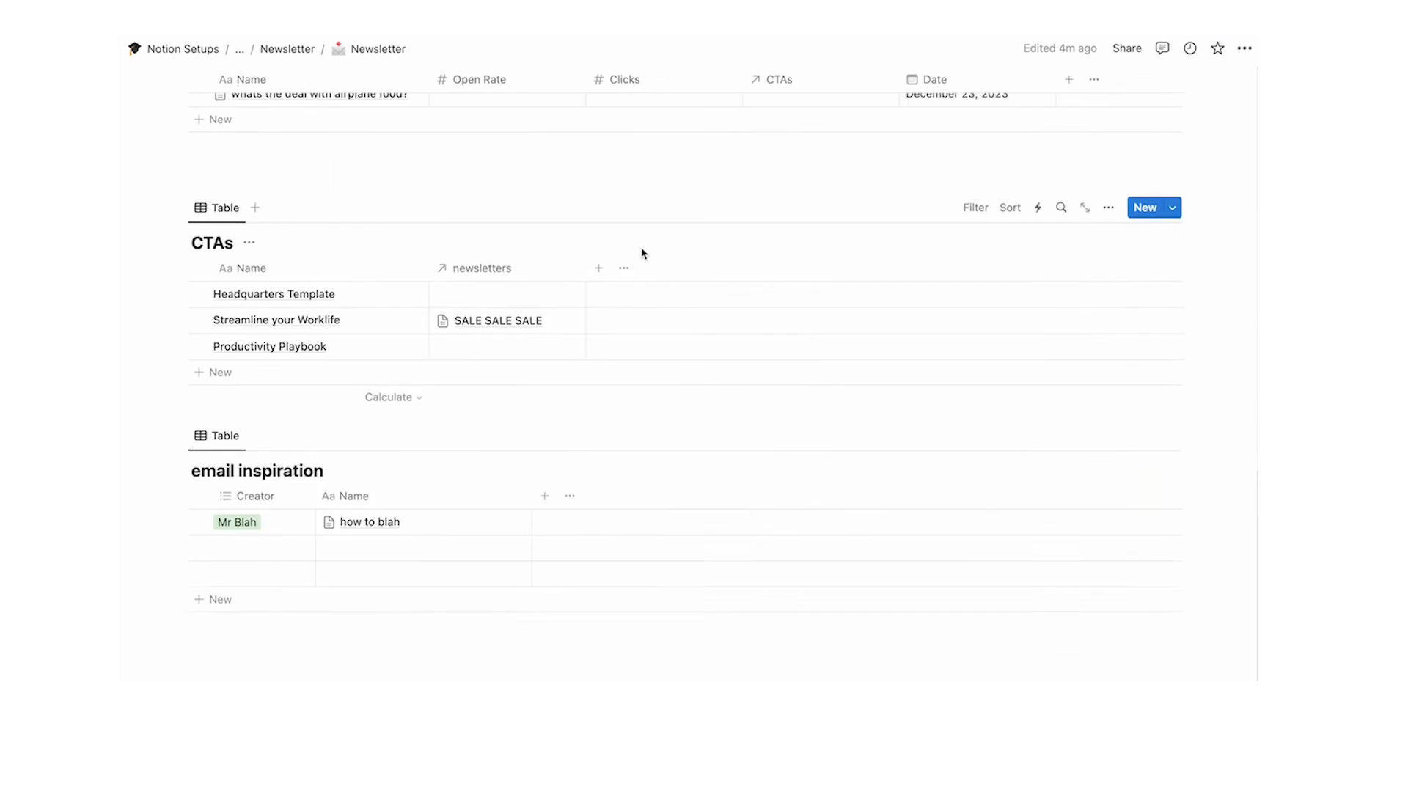
{"action": "scroll", "coordinate": [642, 253], "scroll_direction": "up", "scroll_amount": 10}
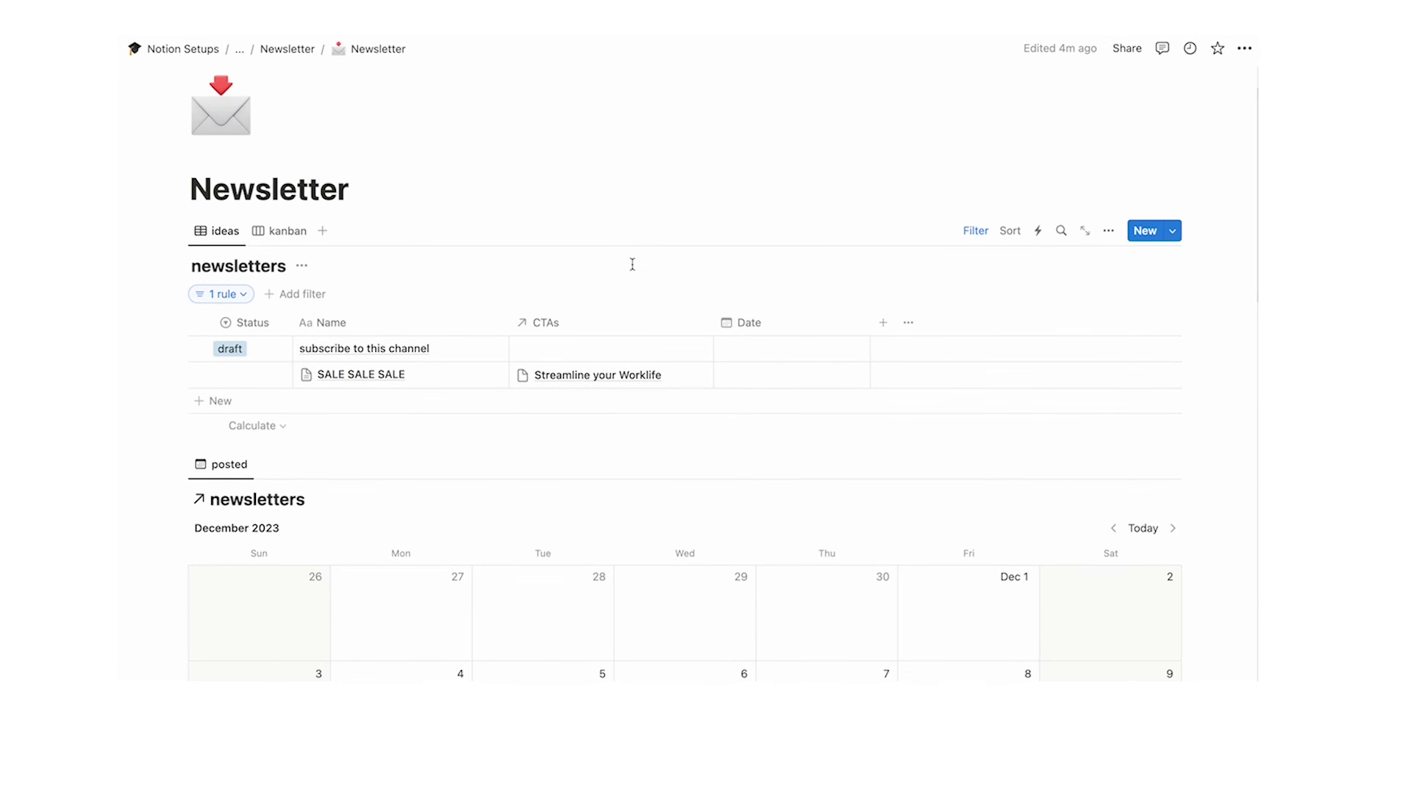